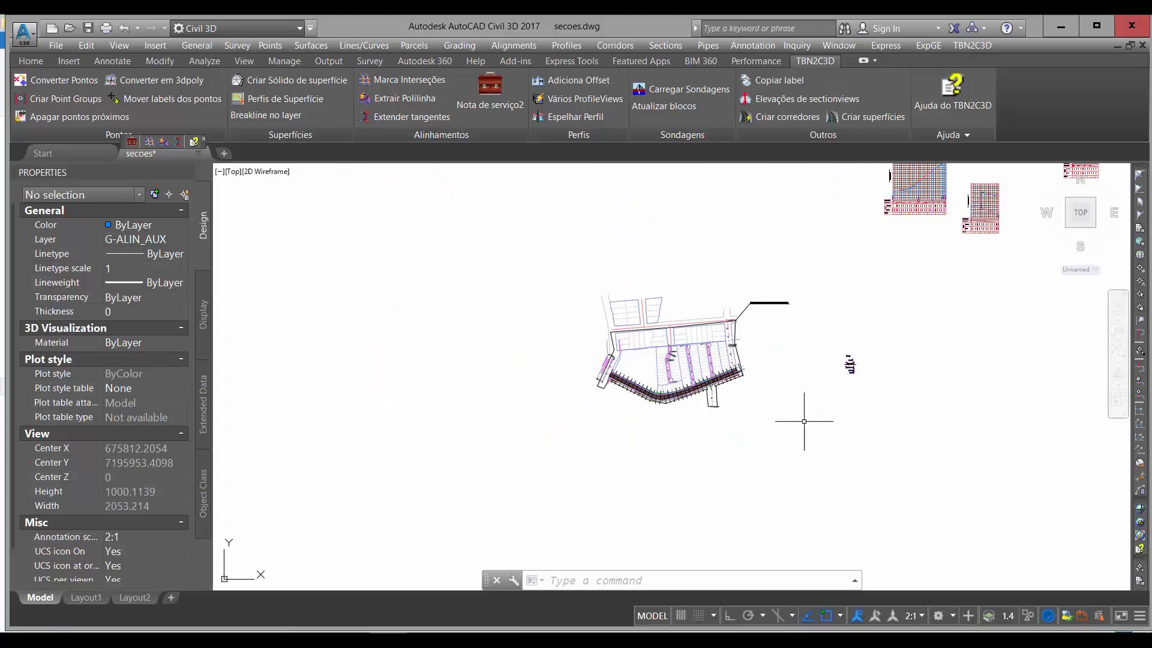
Step: Examine the right-side daylight slope of the middle road assembly and where it meets the ground line
scroll(843, 358, up, 5)
scroll(822, 365, up, 15)
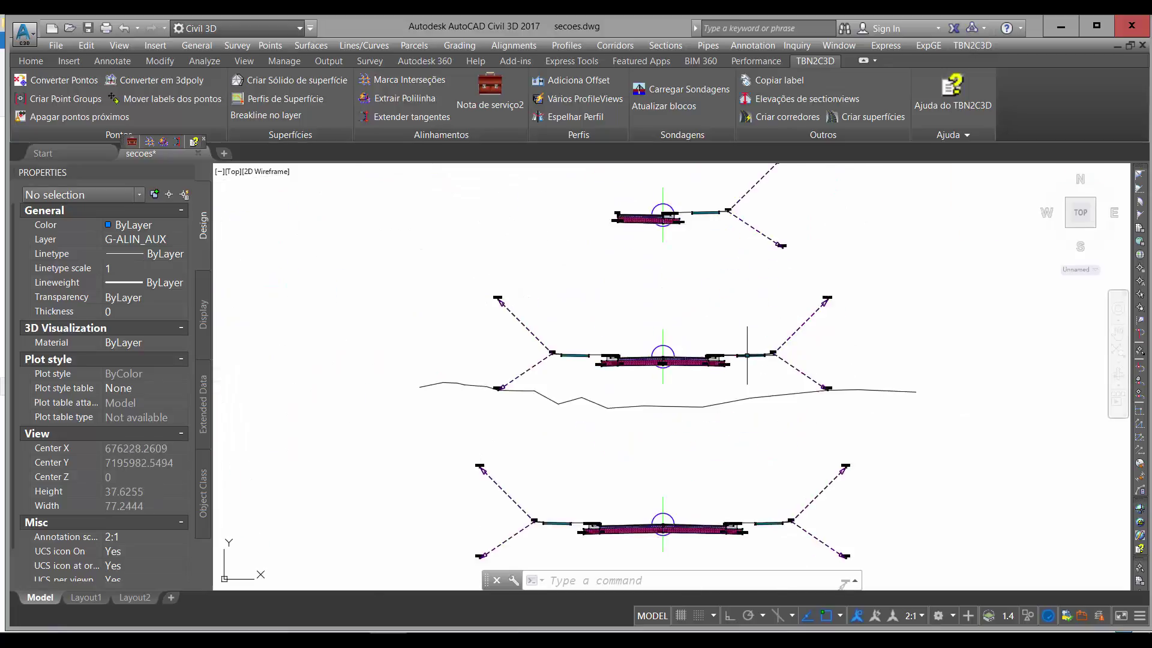
mouse_move(728, 425)
middle_down()
mouse_move(576, 430)
mouse_move(617, 507)
mouse_move(612, 484)
mouse_move(571, 461)
middle_up()
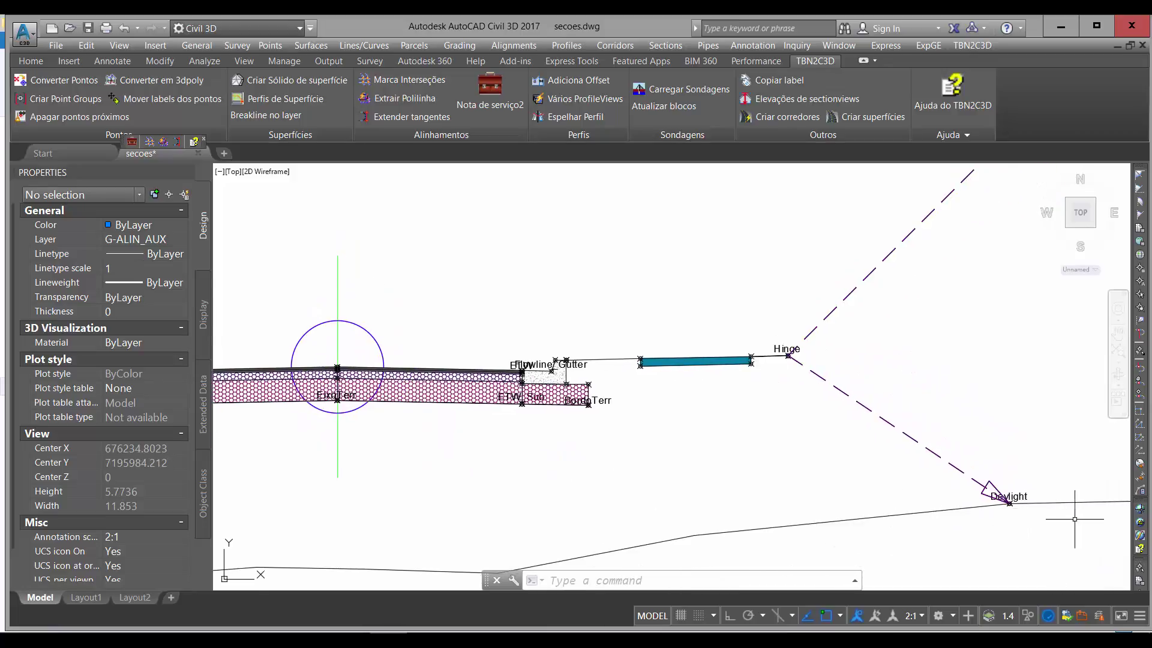
scroll(1051, 514, up, 8)
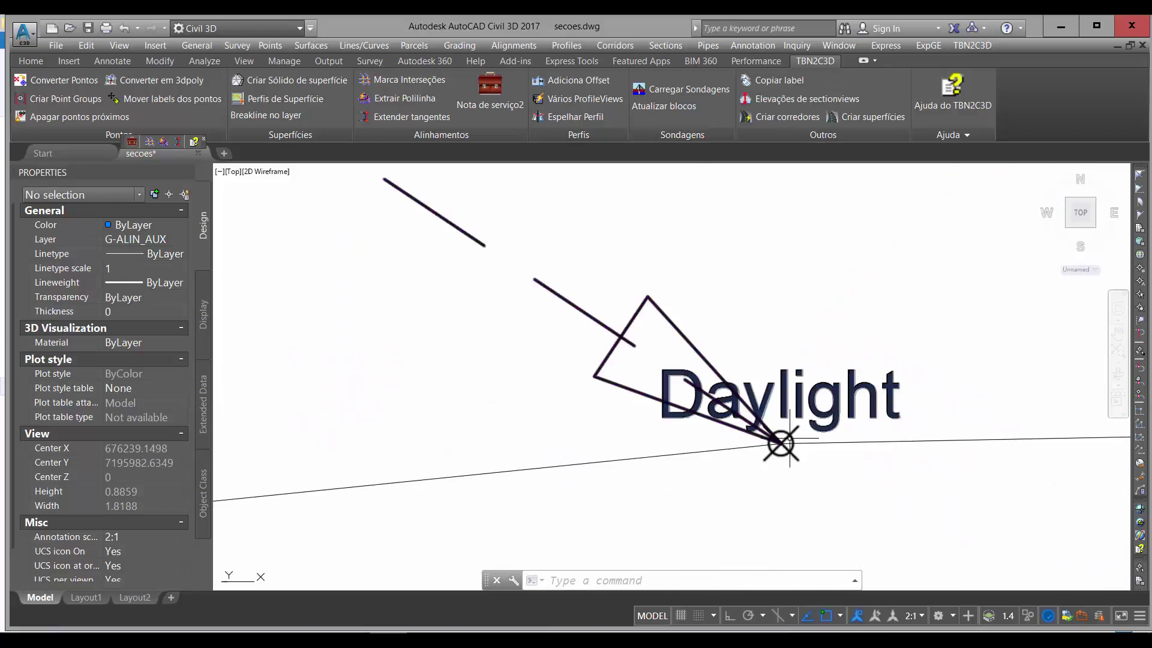
scroll(790, 444, down, 4)
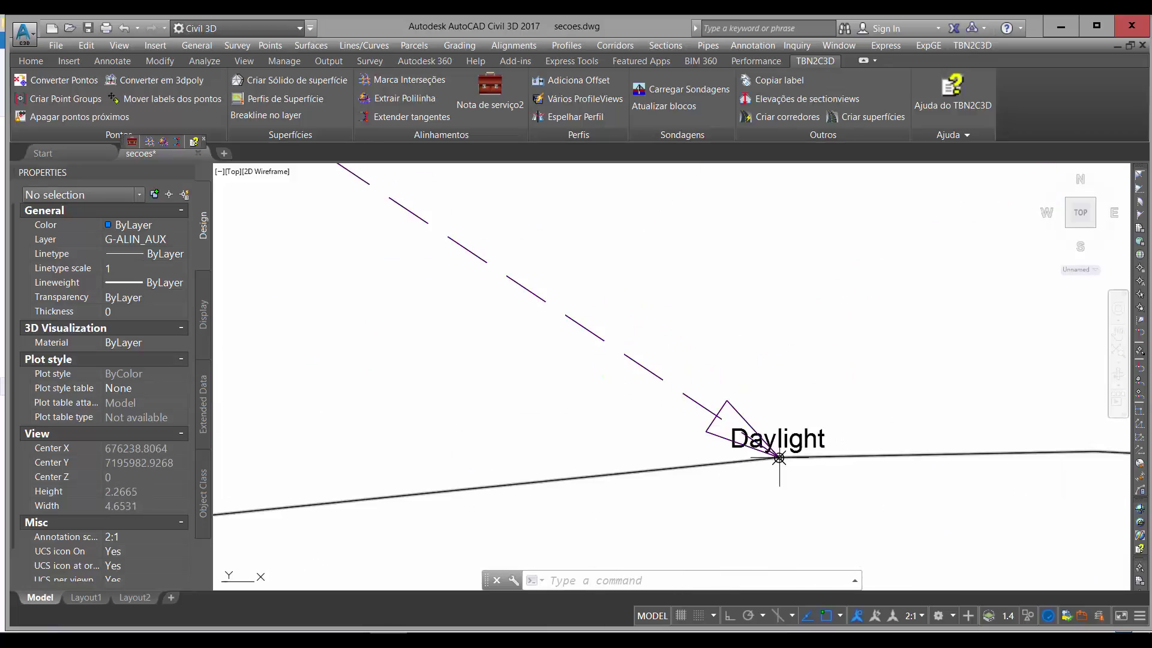
scroll(780, 456, down, 3)
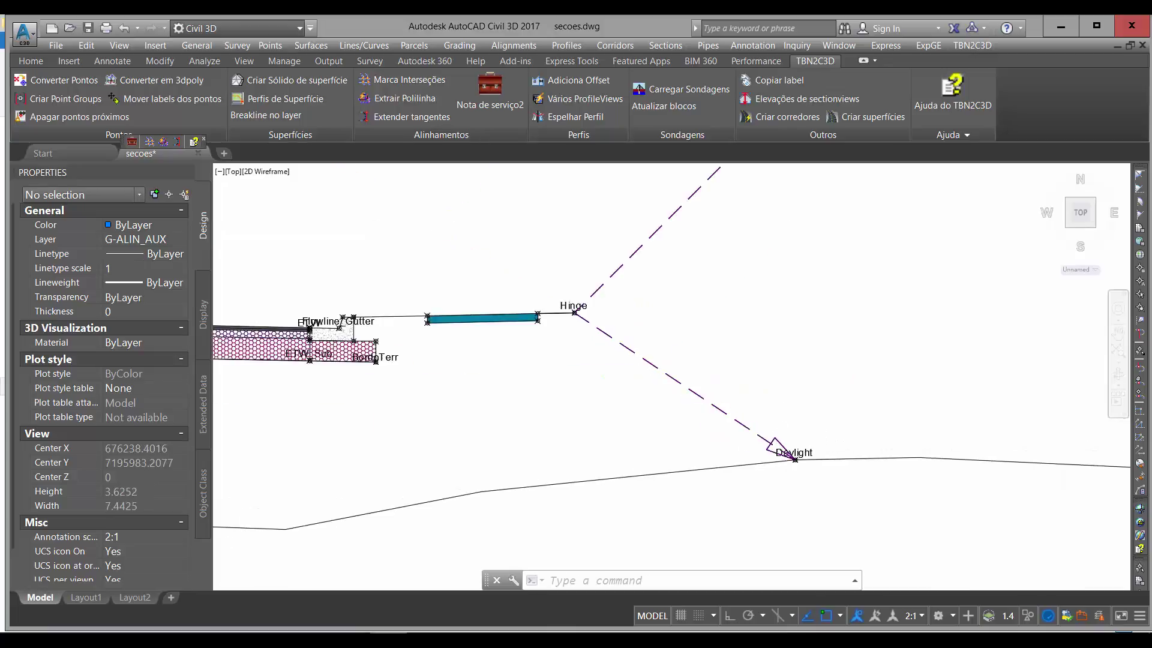
click(708, 399)
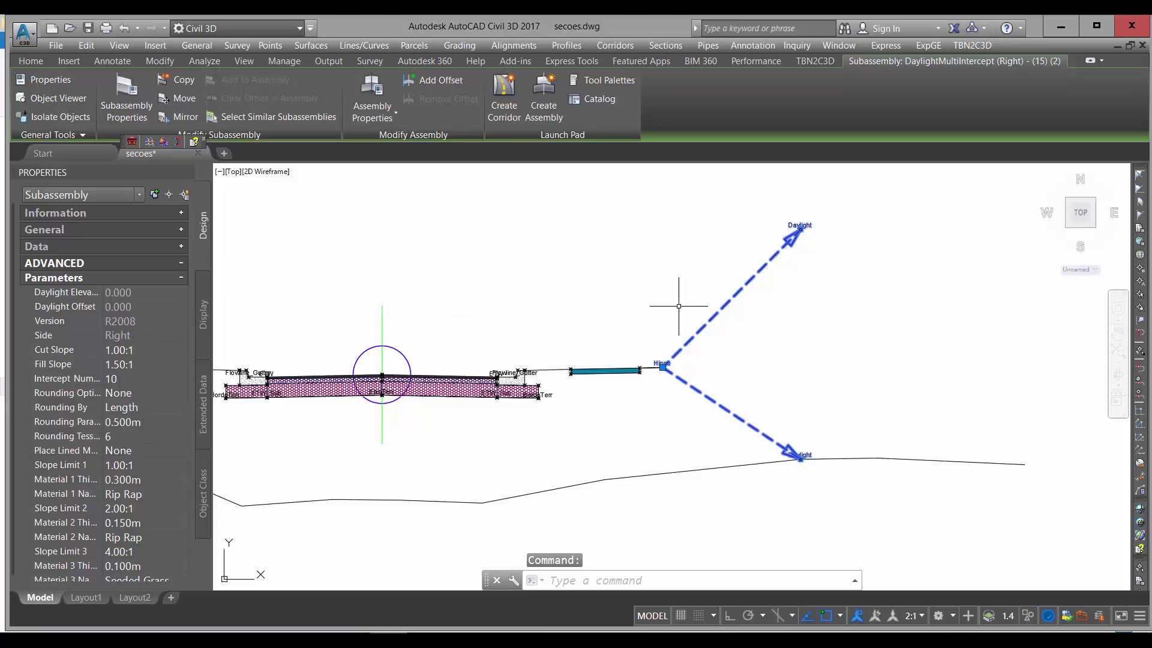
middle_drag(587, 470, 699, 455)
key(Escape)
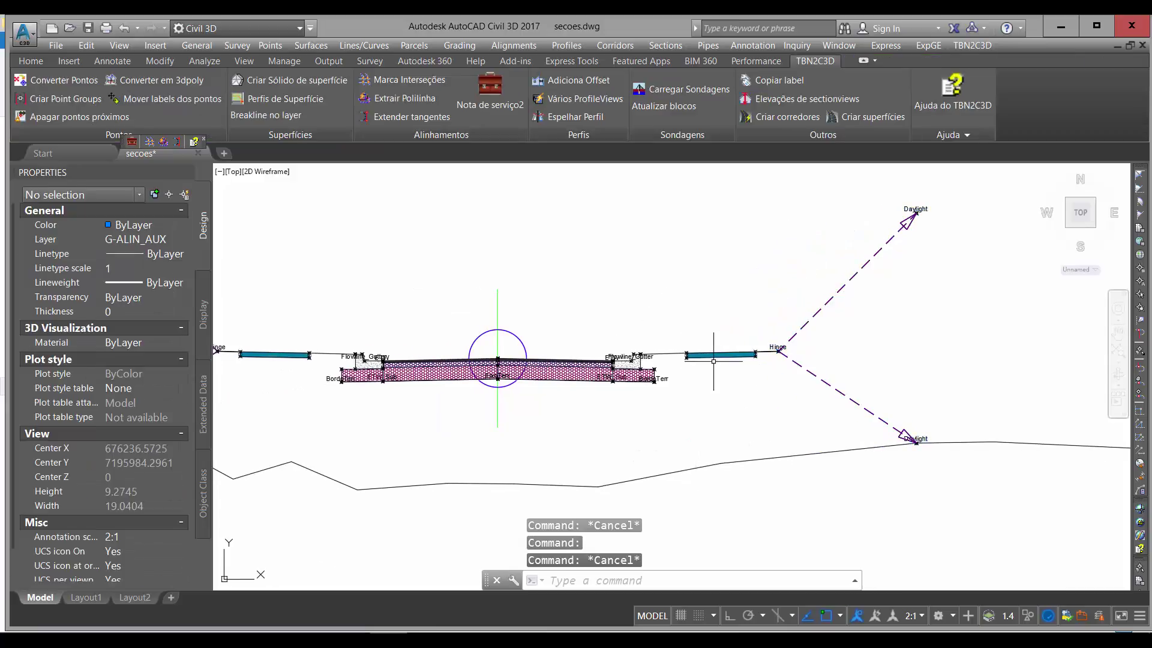
Step: Examine the right UrbanSidewalk subassembly's parameters and its connections to the gutter and the slope hinge
click(715, 352)
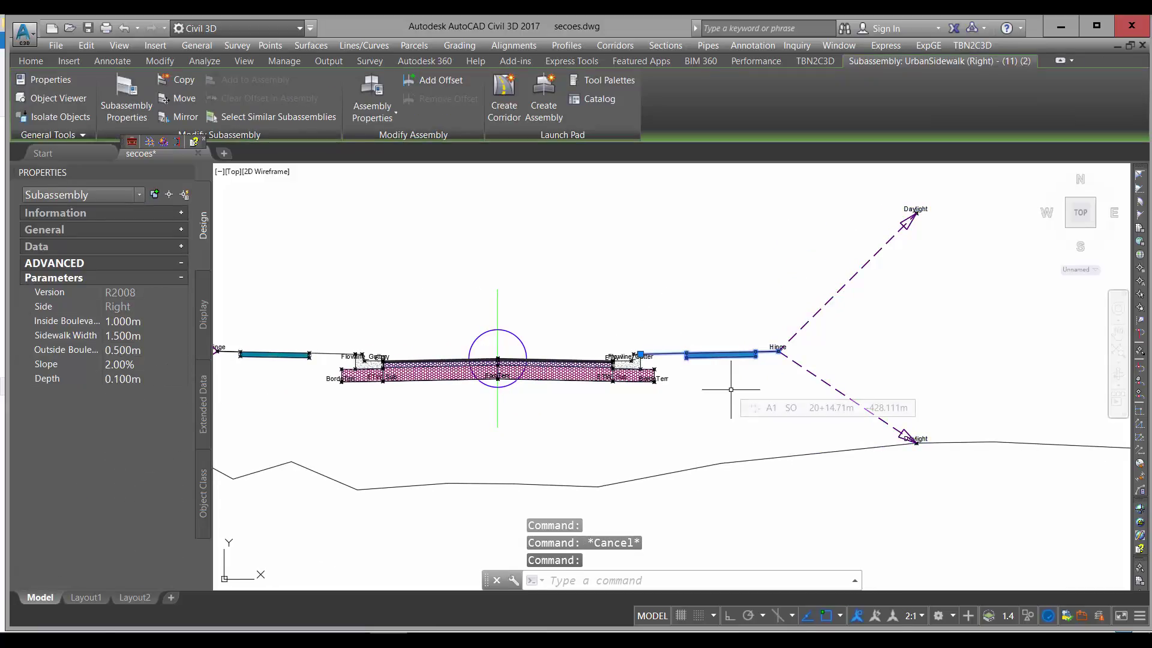
scroll(777, 350, up, 2)
scroll(780, 351, up, 4)
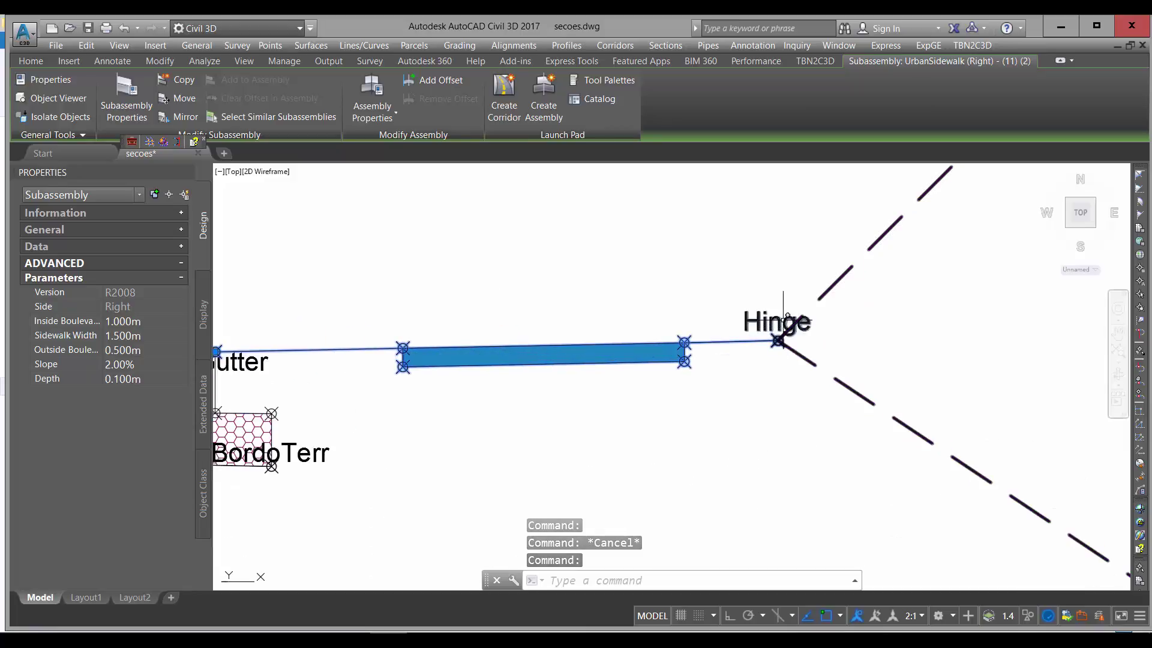
scroll(856, 333, down, 4)
scroll(594, 342, up, 6)
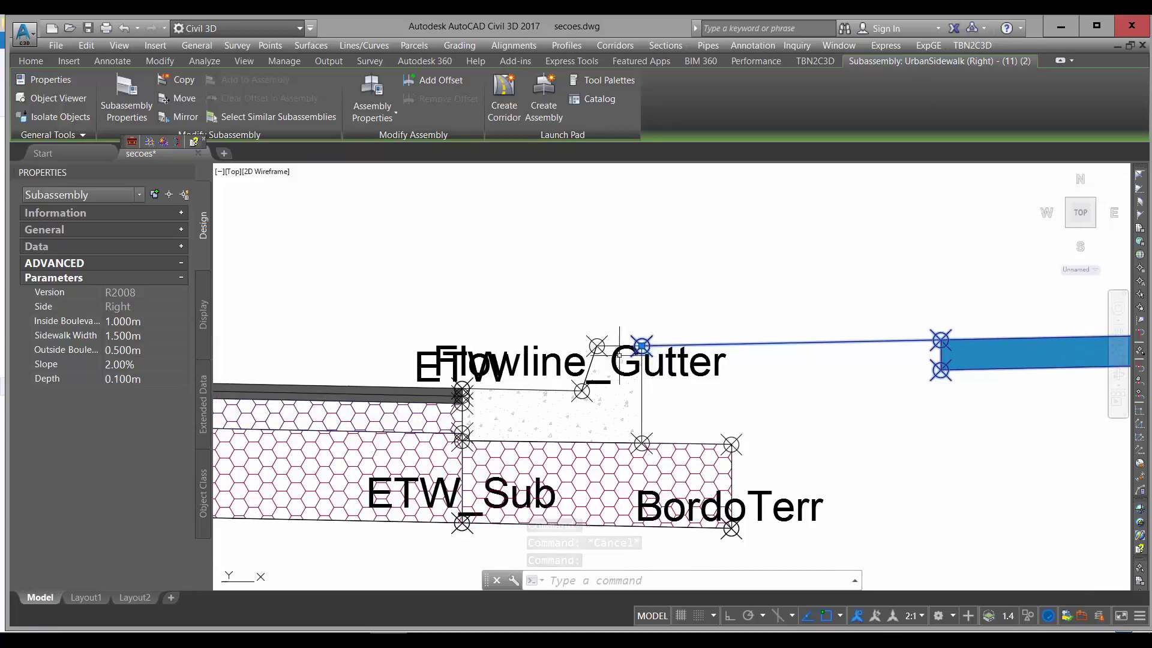
scroll(594, 342, down, 4)
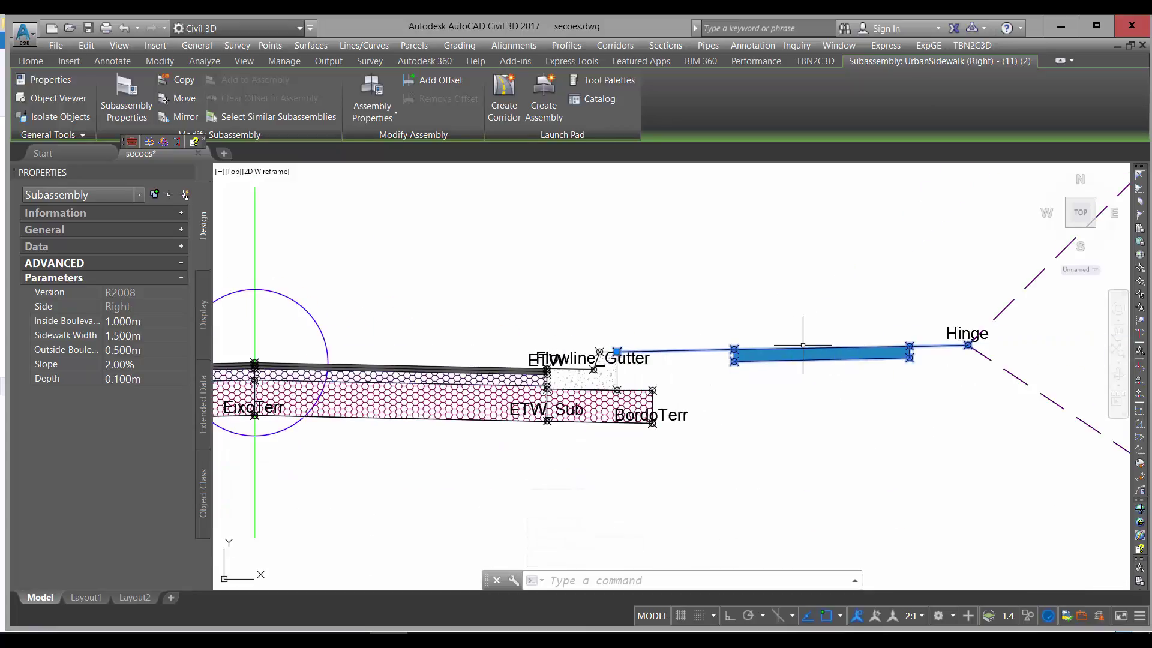
key(Escape)
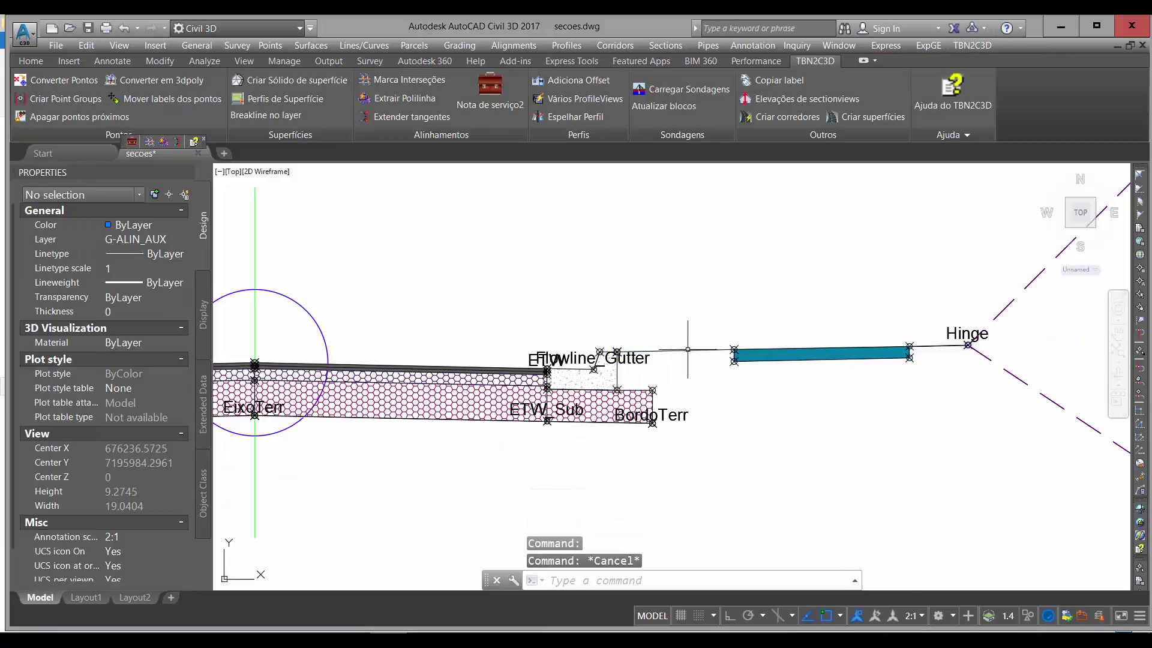
Step: Inspect the curb and gutter, the pavement layers and the sub-base edges on both sides of the assembly
scroll(634, 362, up, 5)
middle_drag(633, 362, 714, 299)
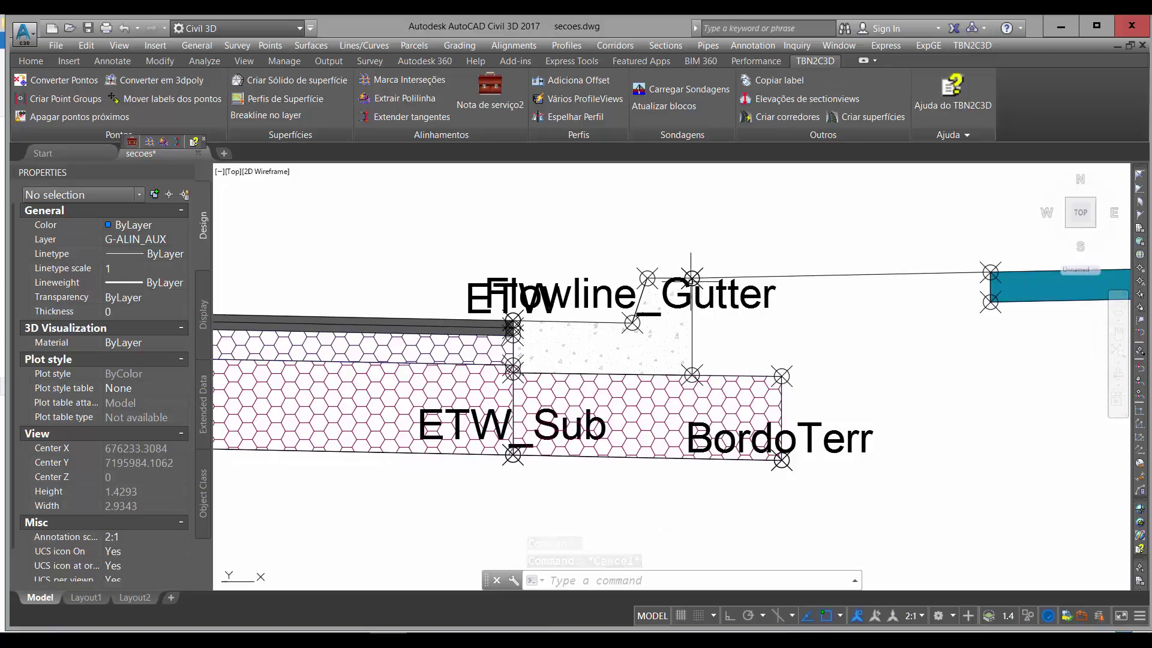
scroll(695, 280, down, 5)
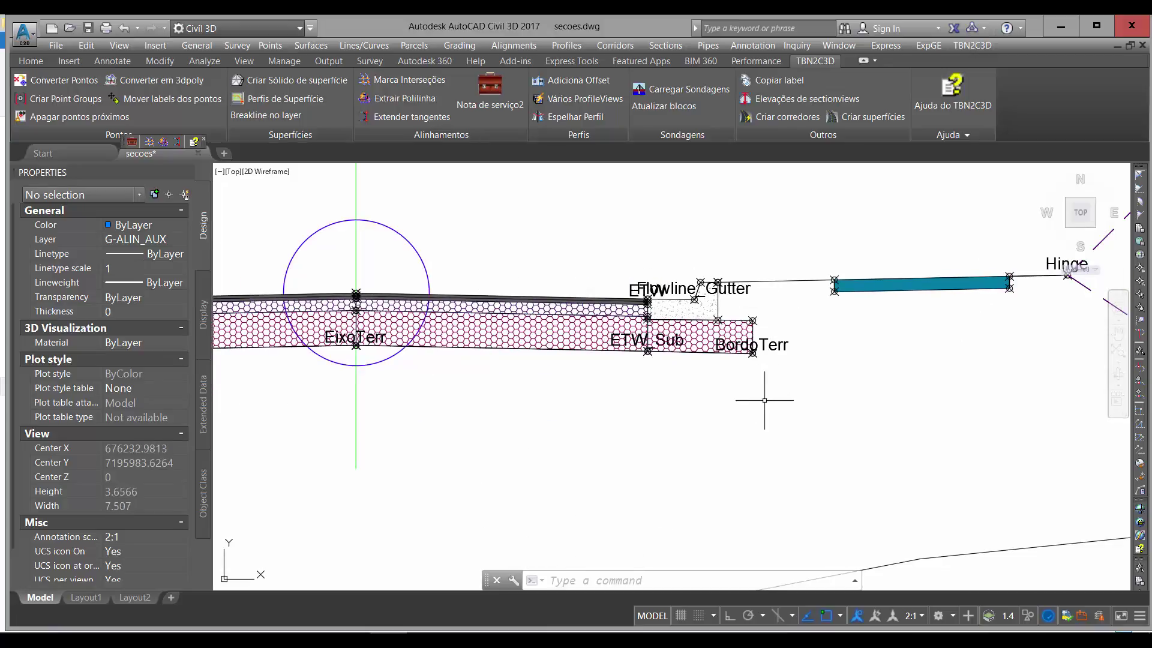
middle_drag(764, 391, 934, 443)
mouse_move(629, 415)
middle_down()
mouse_move(896, 424)
mouse_move(804, 412)
middle_up()
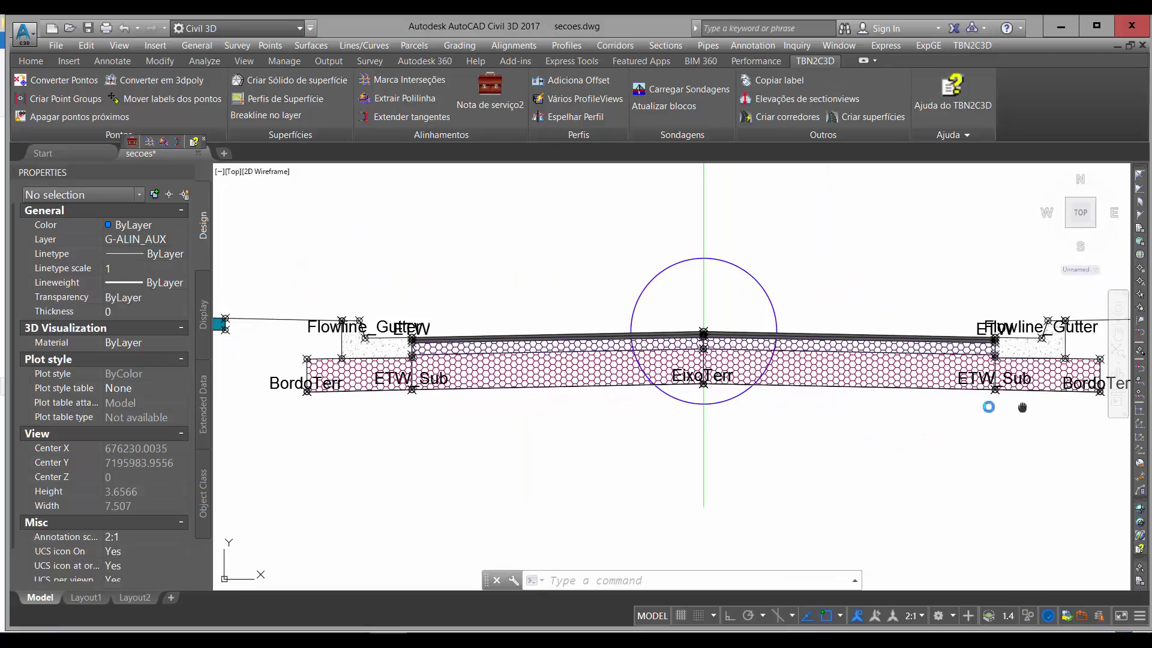
middle_drag(1022, 405, 865, 403)
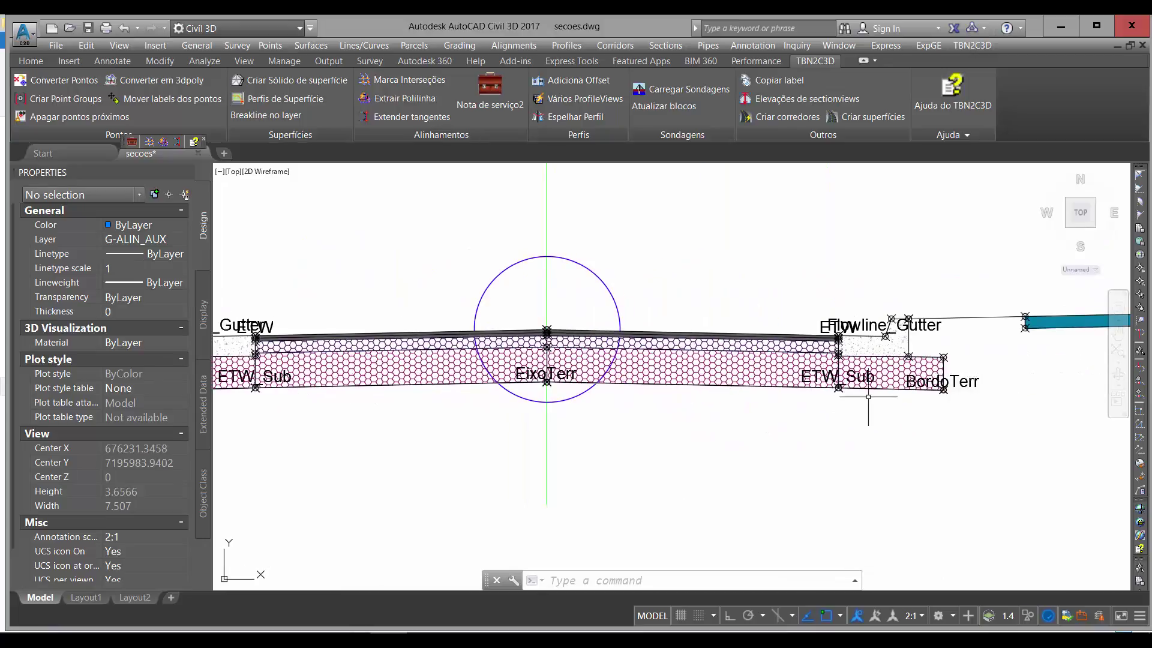
click(972, 395)
key(Escape)
key(Escape)
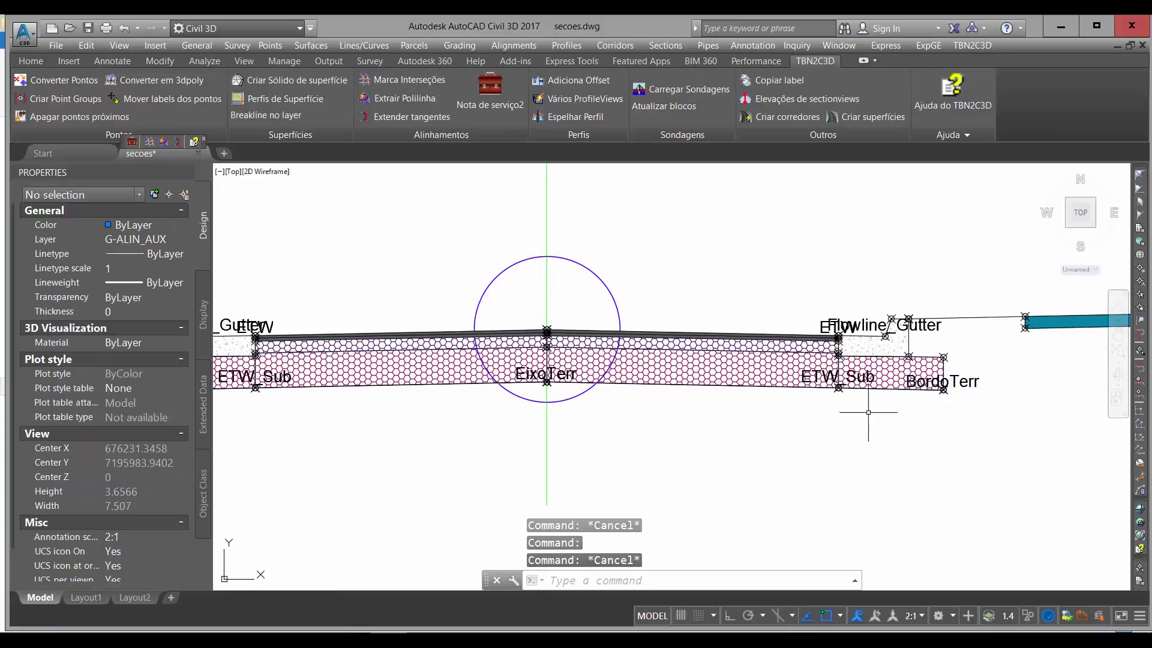
Step: Examine the left-side daylight points of the assembly at the ground line and at the upper slope end
scroll(548, 446, down, 6)
middle_drag(435, 432, 538, 399)
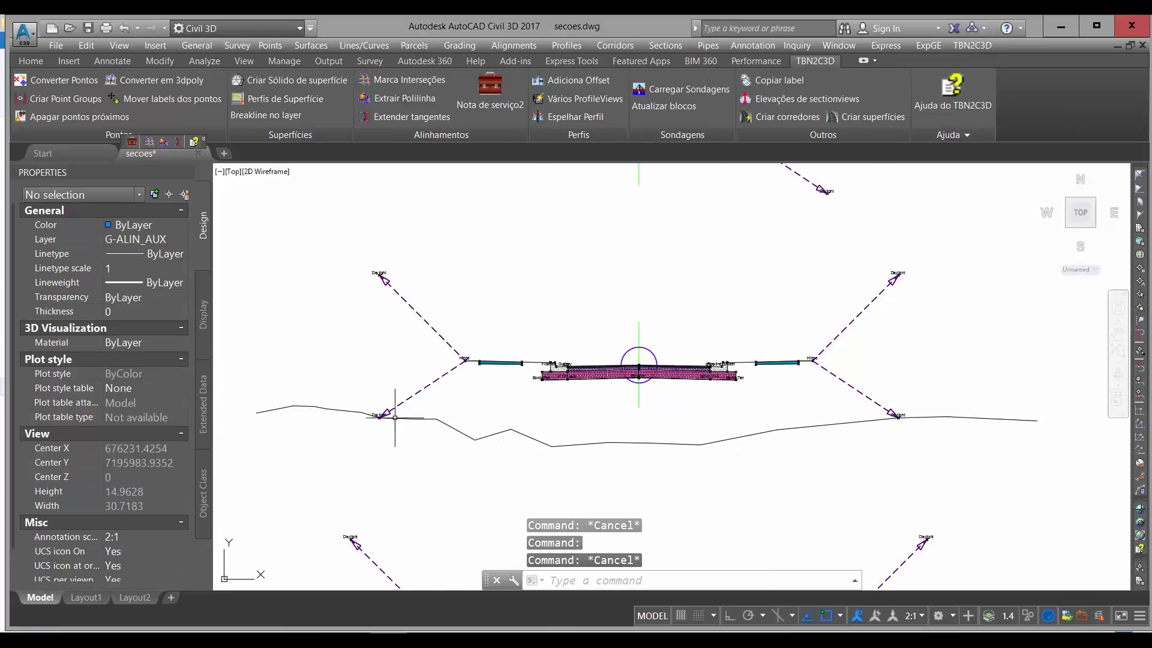
scroll(366, 418, up, 2)
scroll(366, 418, up, 5)
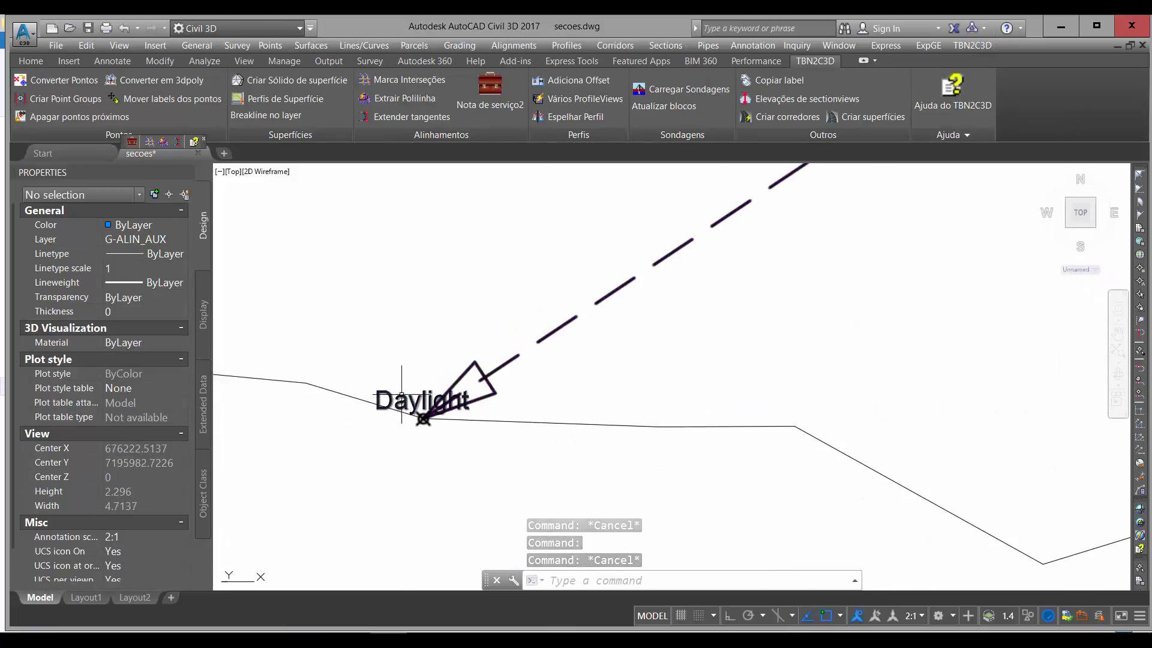
click(420, 390)
scroll(422, 396, down, 5)
key(Escape)
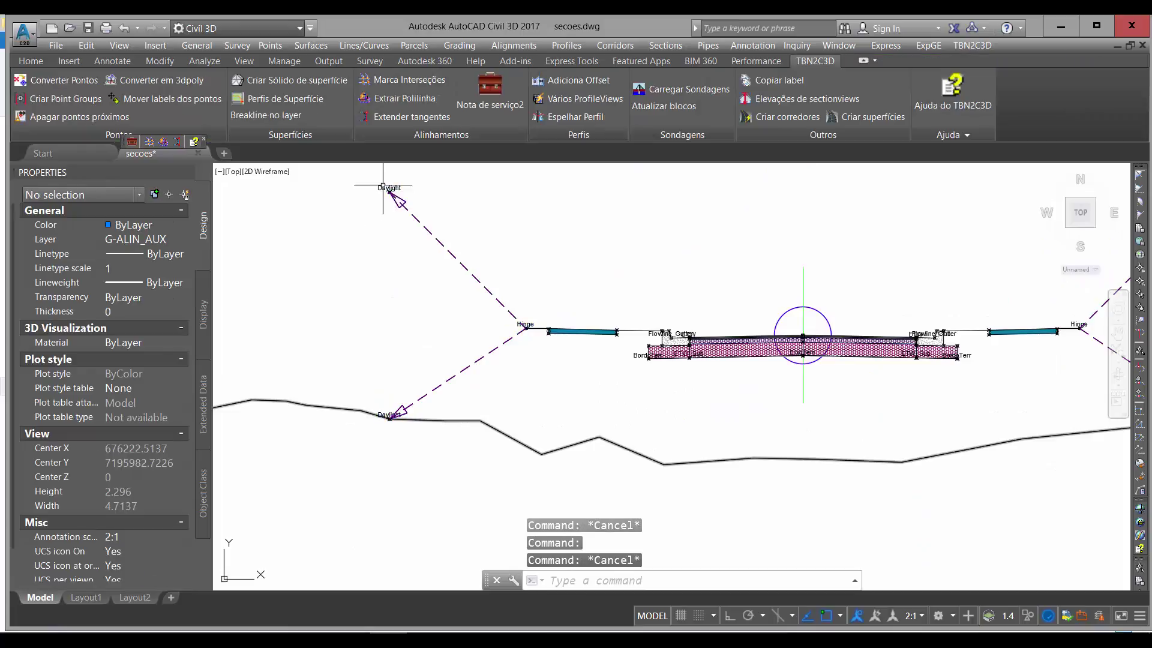
click(378, 185)
key(Escape)
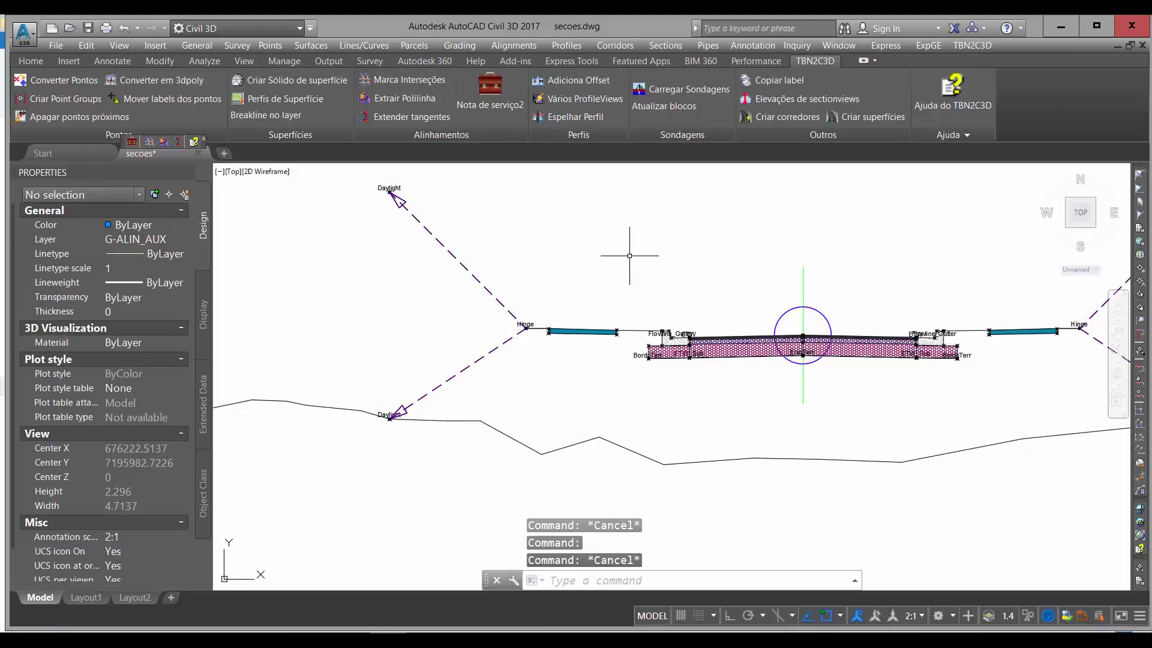
click(783, 312)
right_click(782, 312)
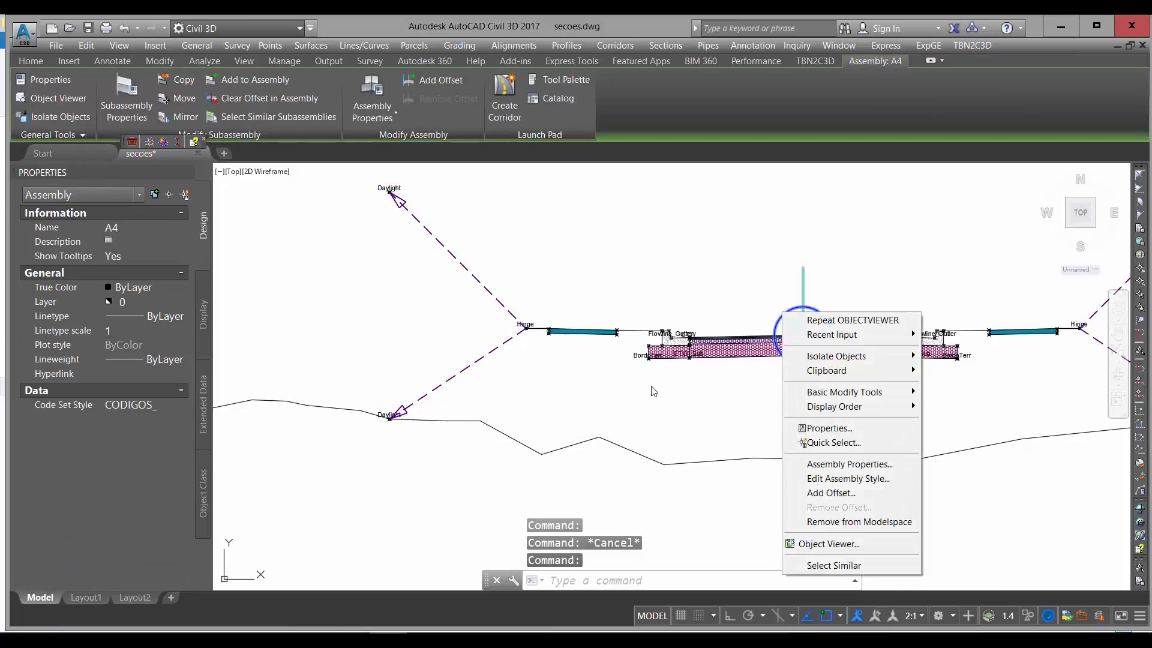
key(Escape)
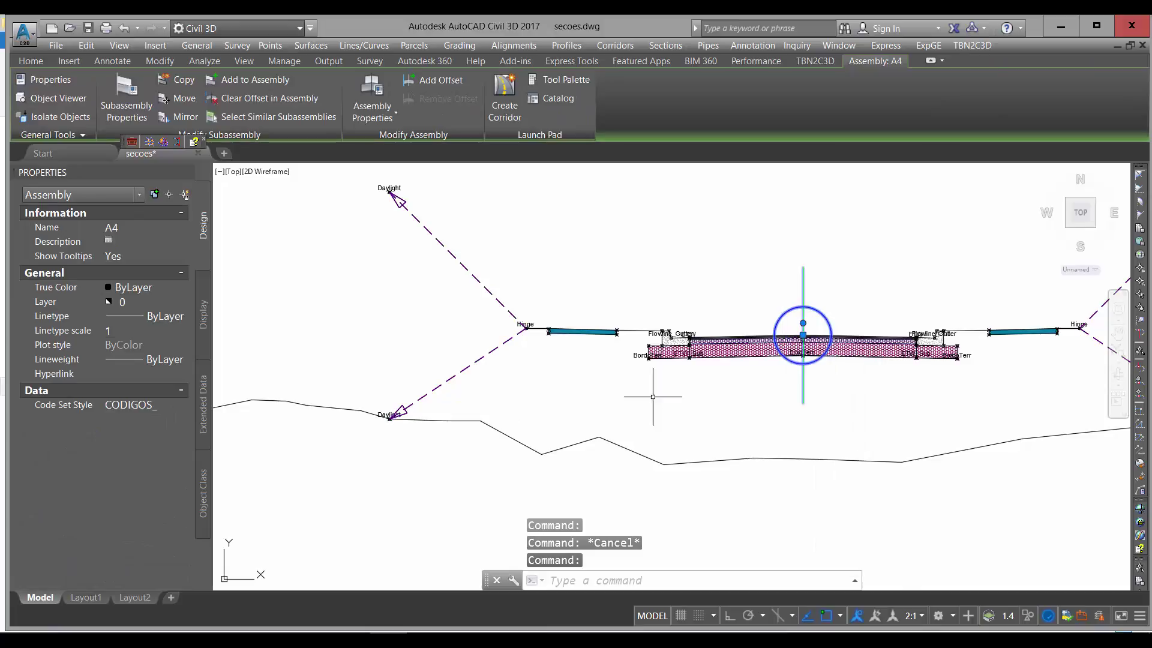
key(Escape)
click(796, 309)
key(Escape)
click(738, 347)
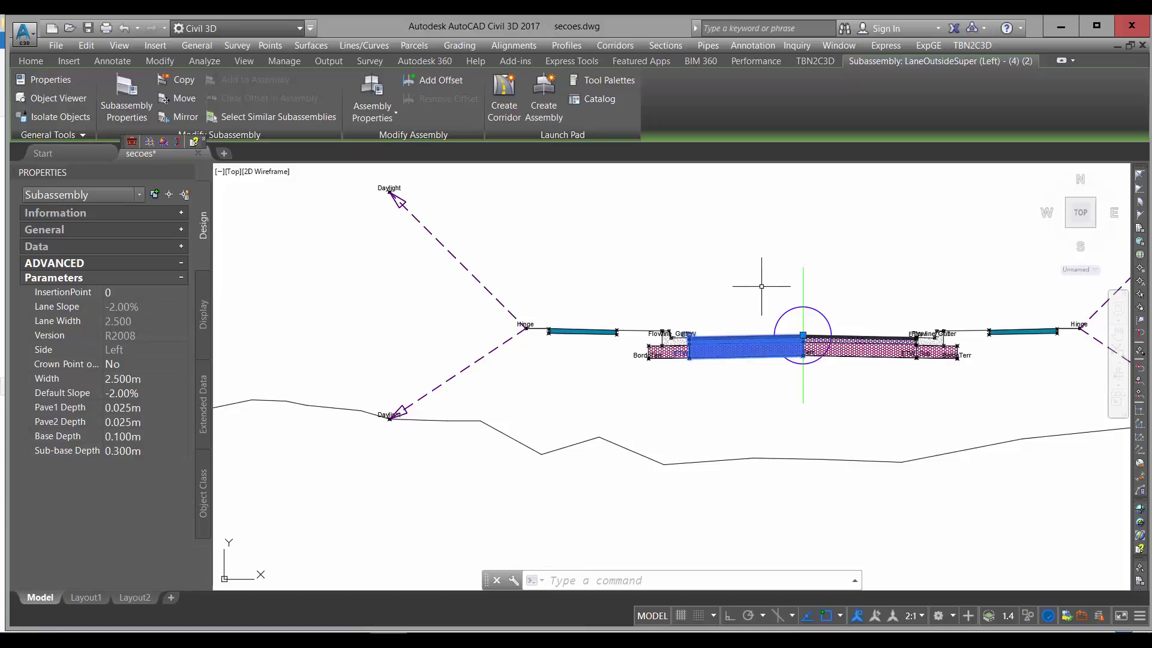
key(Escape)
Step: Open the assembly properties of A4 and review the Link codes with their assigned styles, including Pave1 and Pave2
click(803, 297)
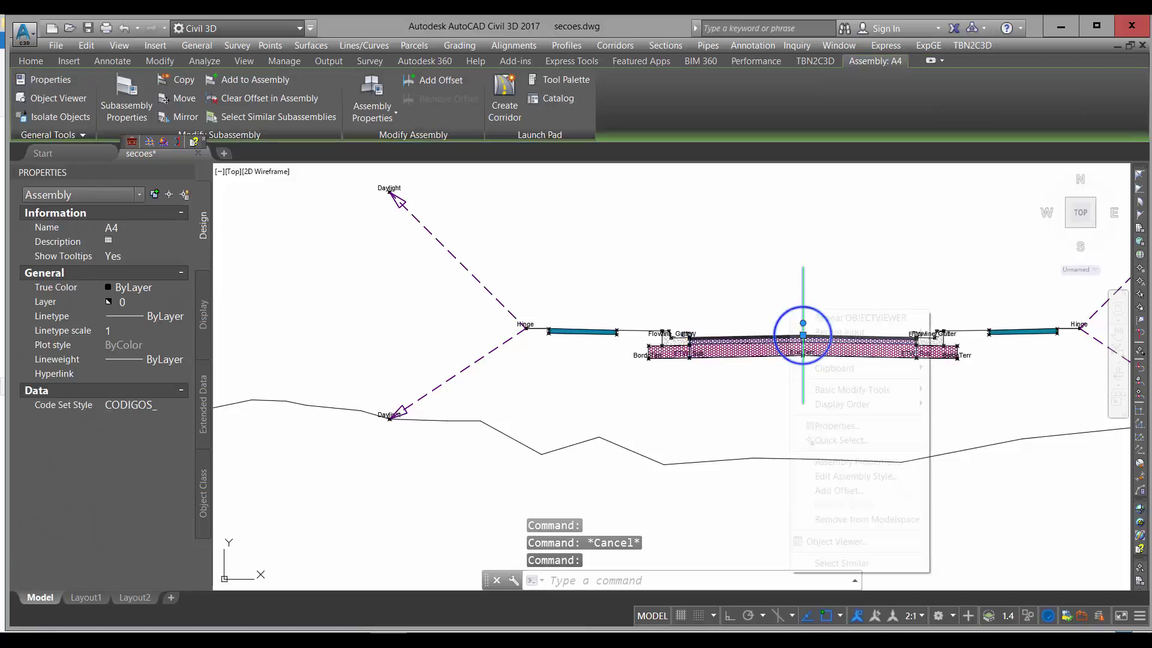
right_click(787, 316)
click(831, 462)
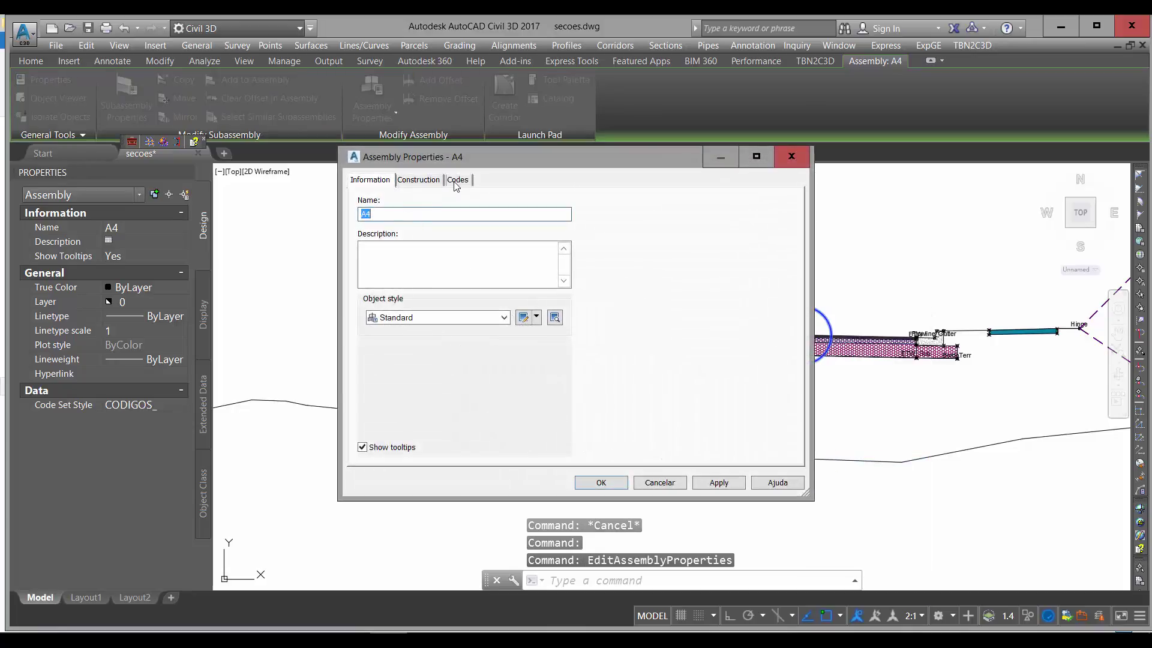
click(458, 180)
click(366, 253)
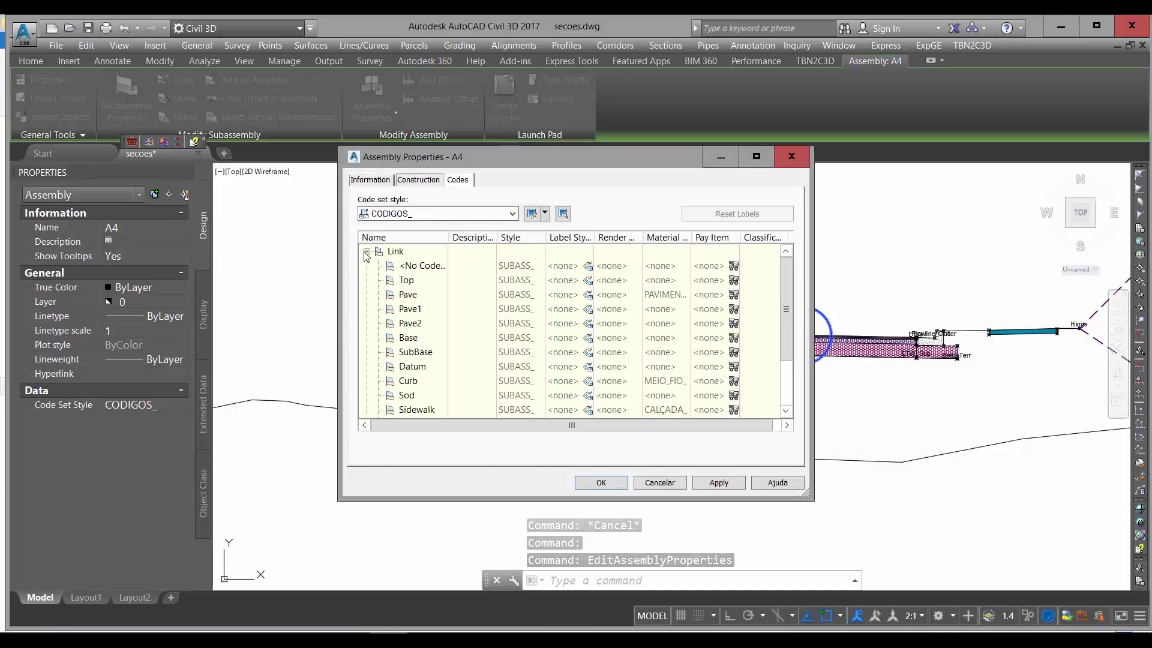
scroll(393, 276, down, 2)
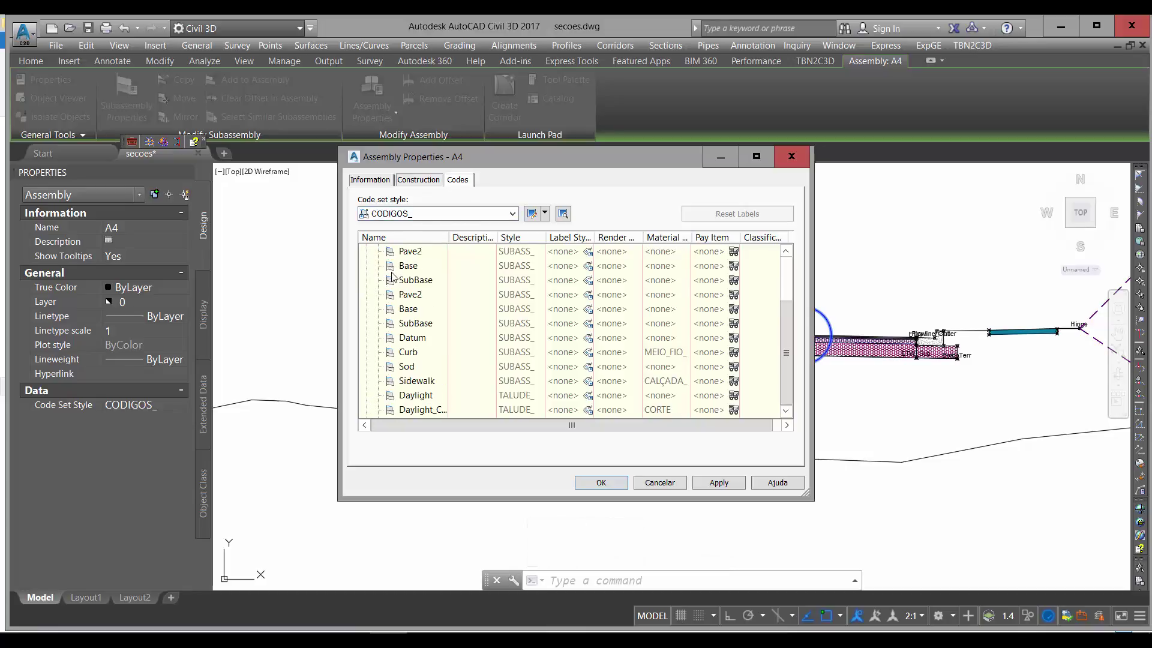
scroll(392, 276, up, 2)
click(474, 308)
click(459, 323)
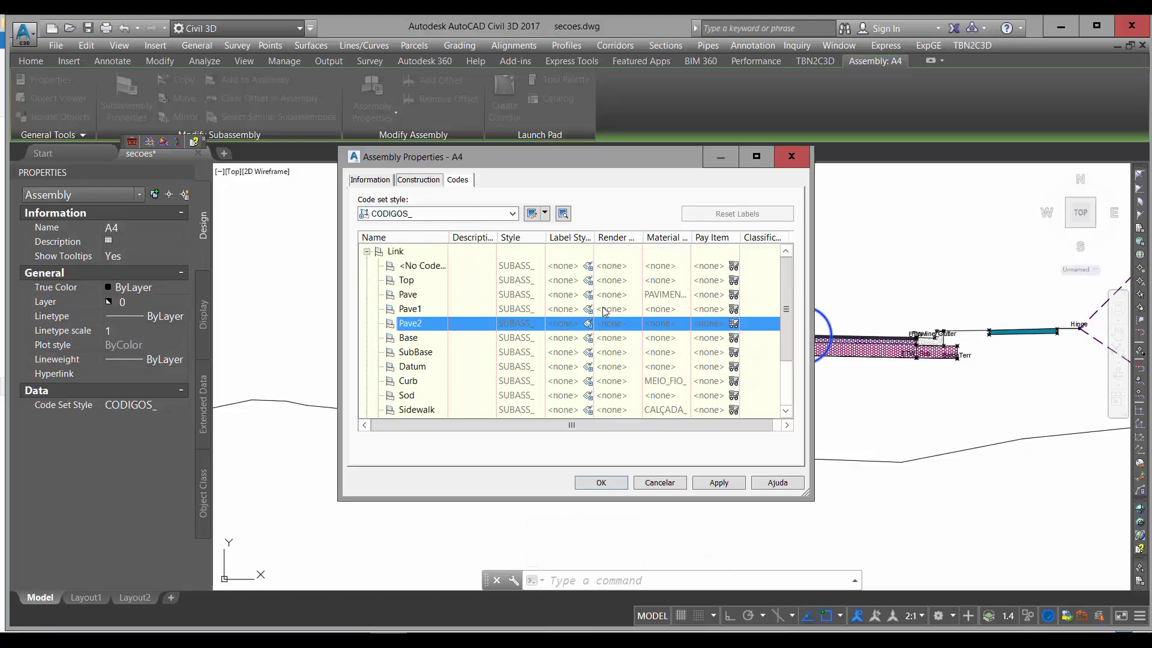
click(604, 309)
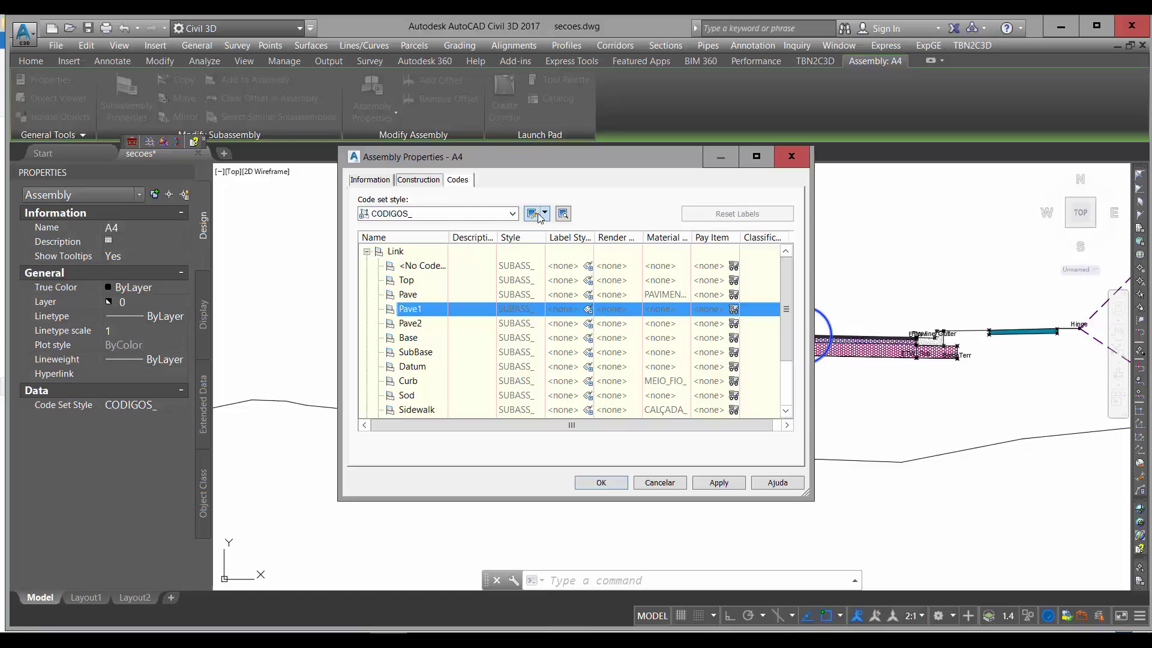
Step: Check the available code set styles and the styles assigned to the Pave, Top, Pave1 and SubBase links
click(513, 214)
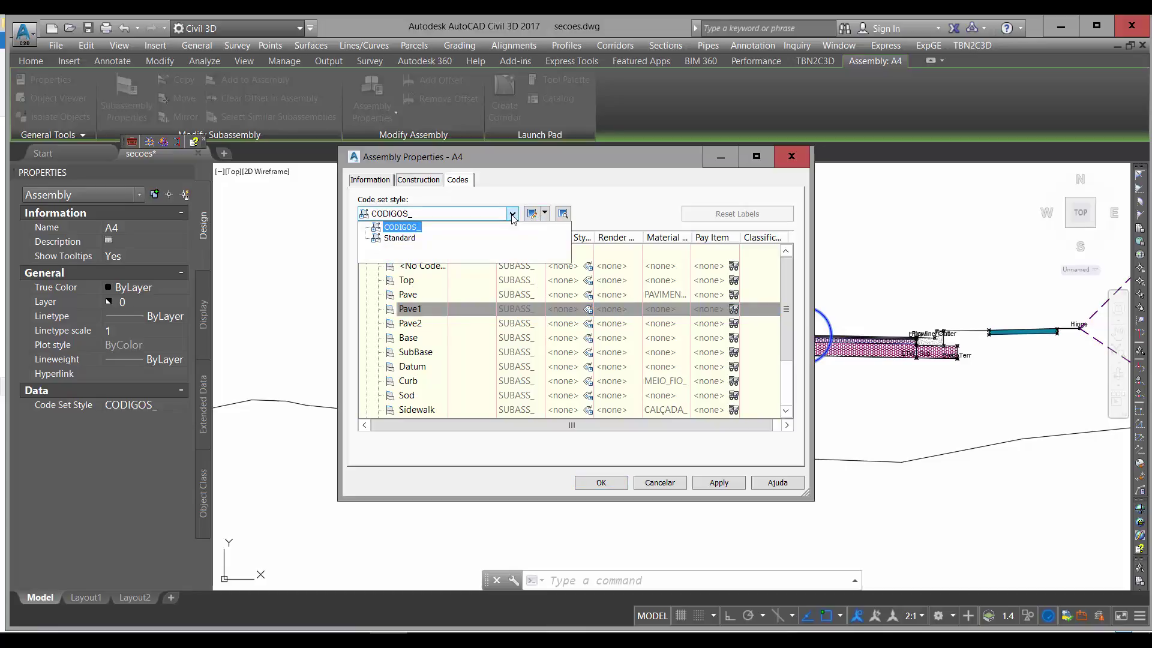
click(513, 214)
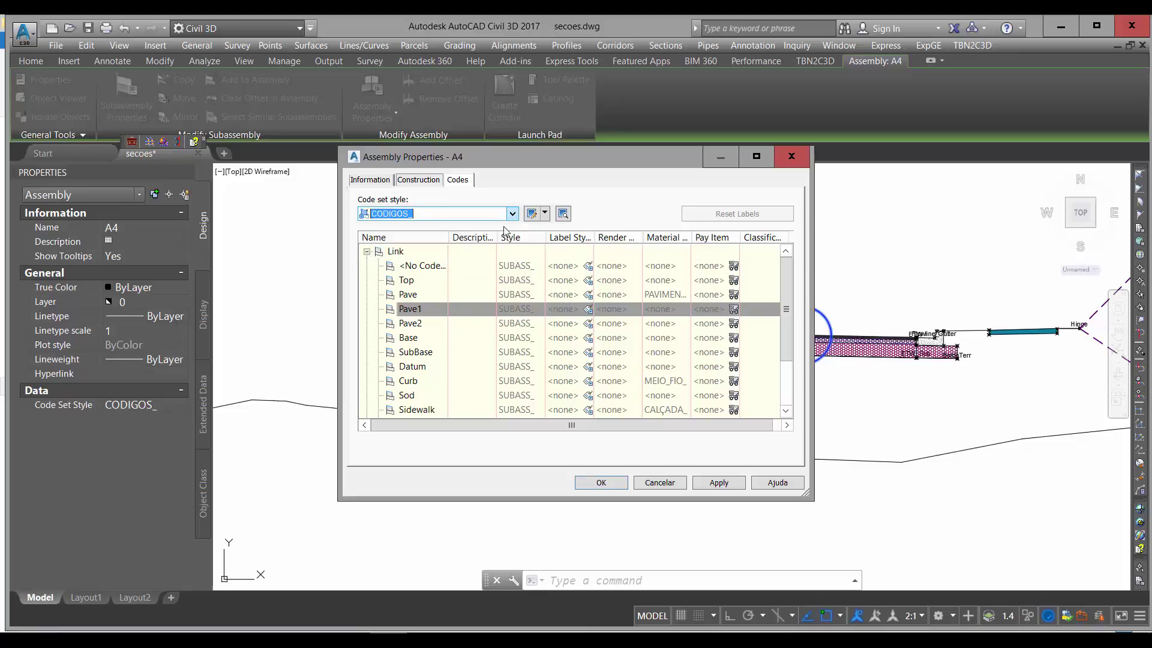
click(506, 294)
click(509, 280)
click(513, 311)
click(516, 353)
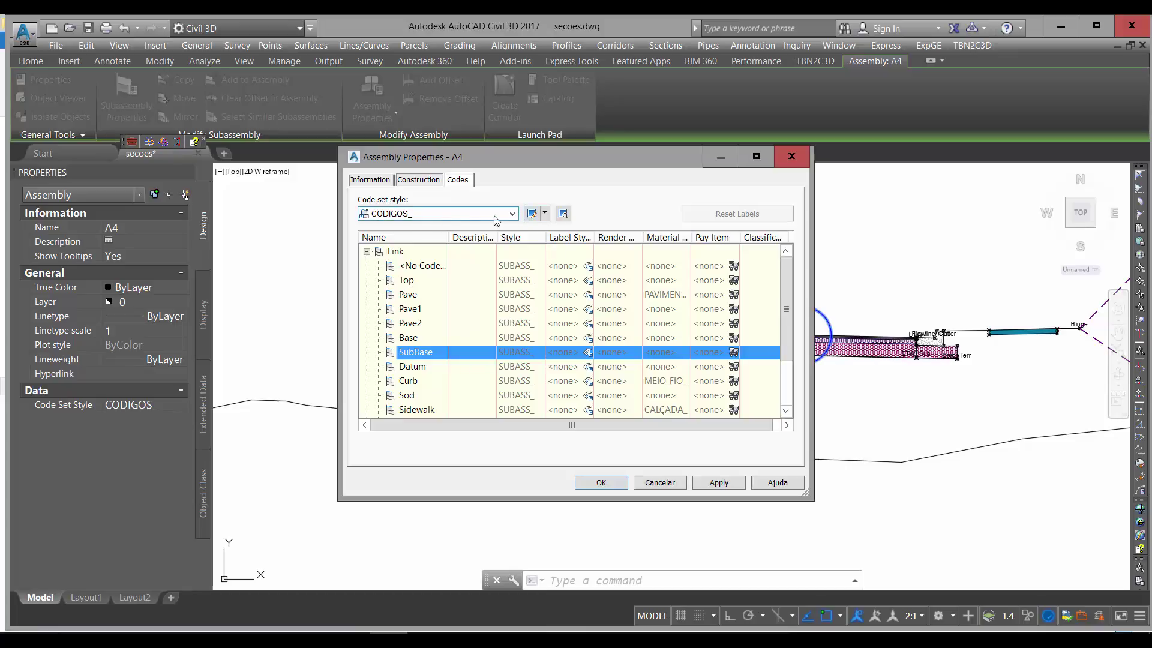
Step: Open the code set style CODIGOS_ for editing and review its Link codes with their assigned styles and materials
click(532, 213)
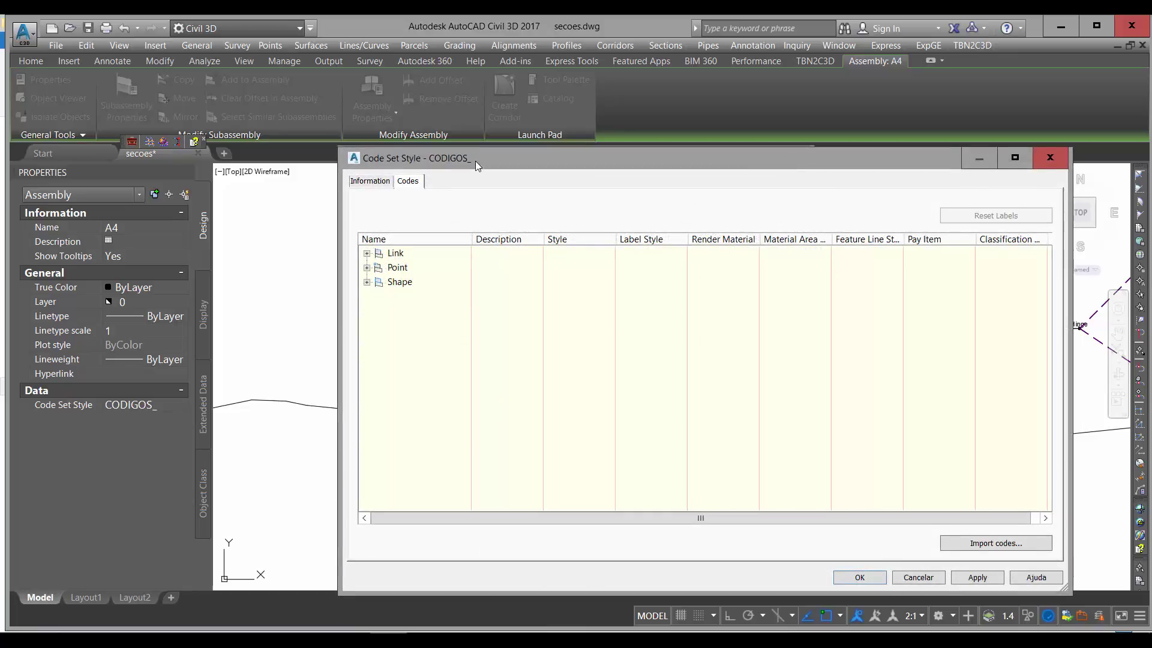
click(356, 201)
scroll(367, 299, down, 1)
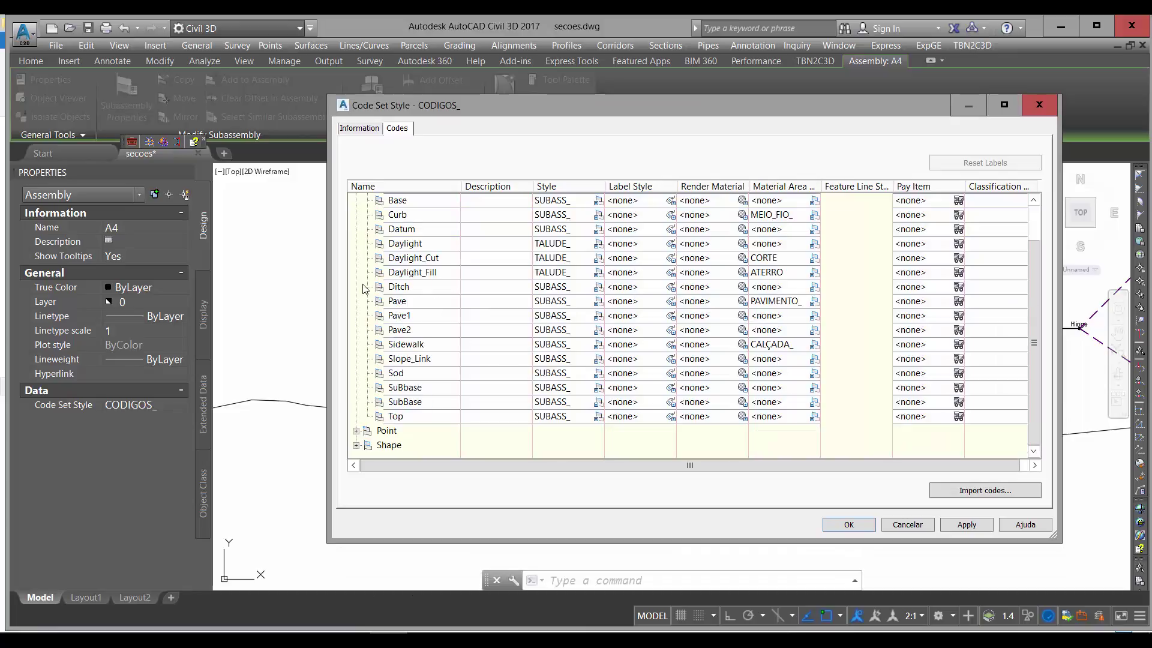
scroll(367, 298, up, 1)
scroll(366, 299, down, 1)
scroll(368, 243, up, 1)
Step: Review the Point codes and the Shape codes of CODIGOS_ with their assigned styles, collapsing each group again
click(356, 201)
click(356, 201)
scroll(354, 221, down, 1)
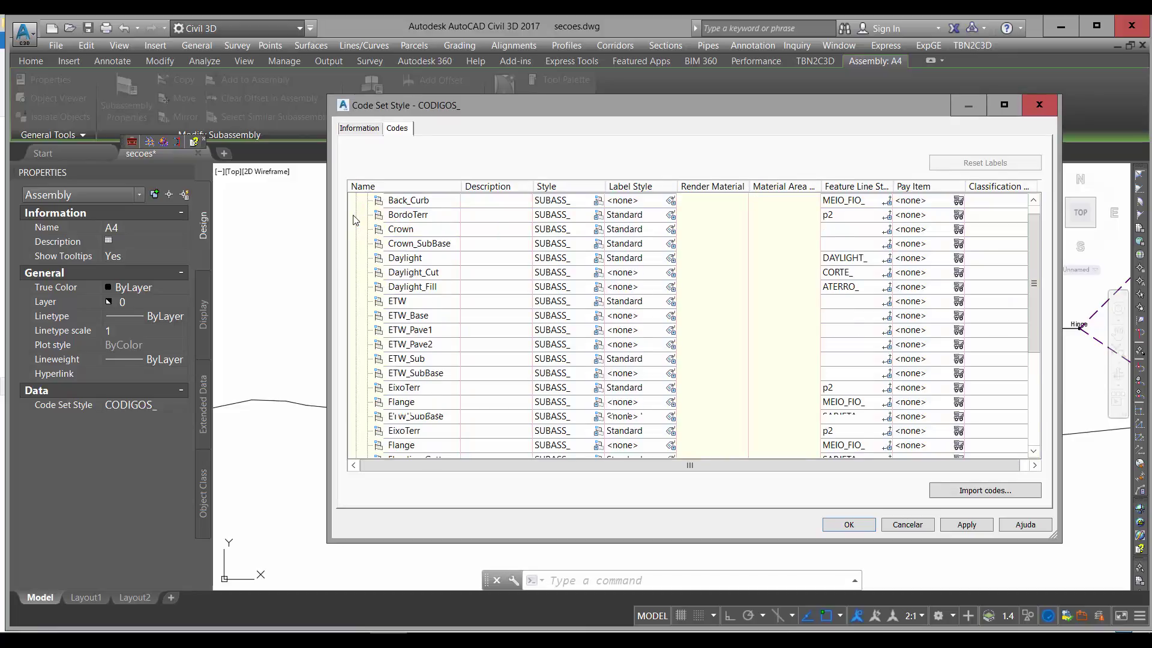
scroll(354, 220, up, 1)
click(356, 201)
click(355, 216)
click(355, 230)
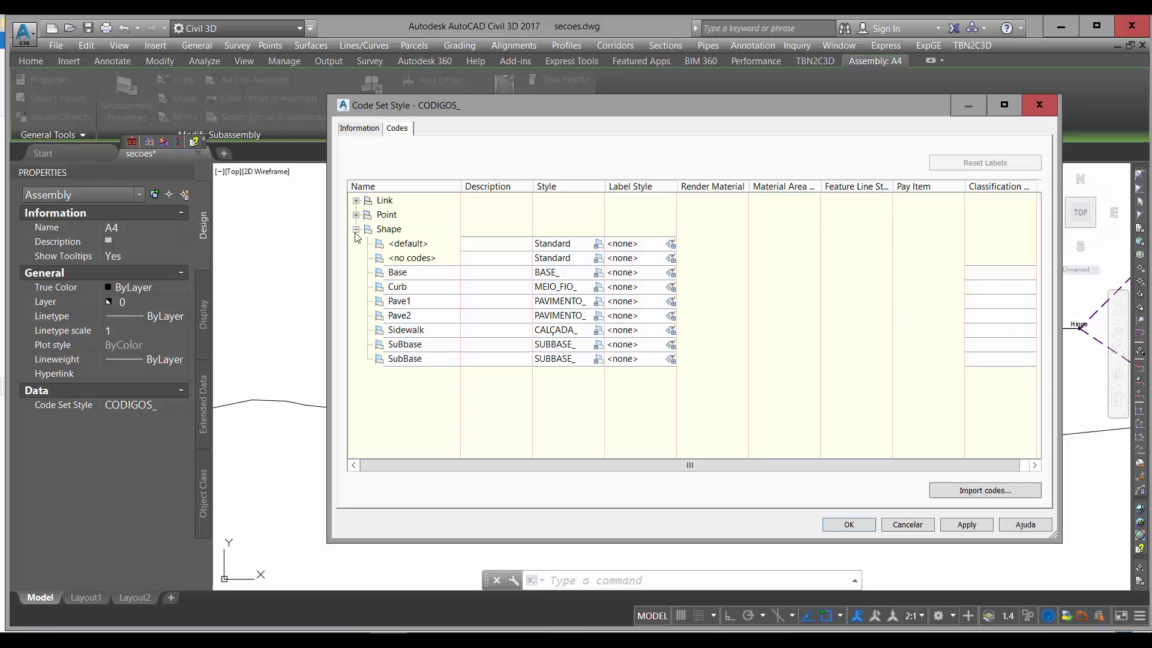
click(356, 230)
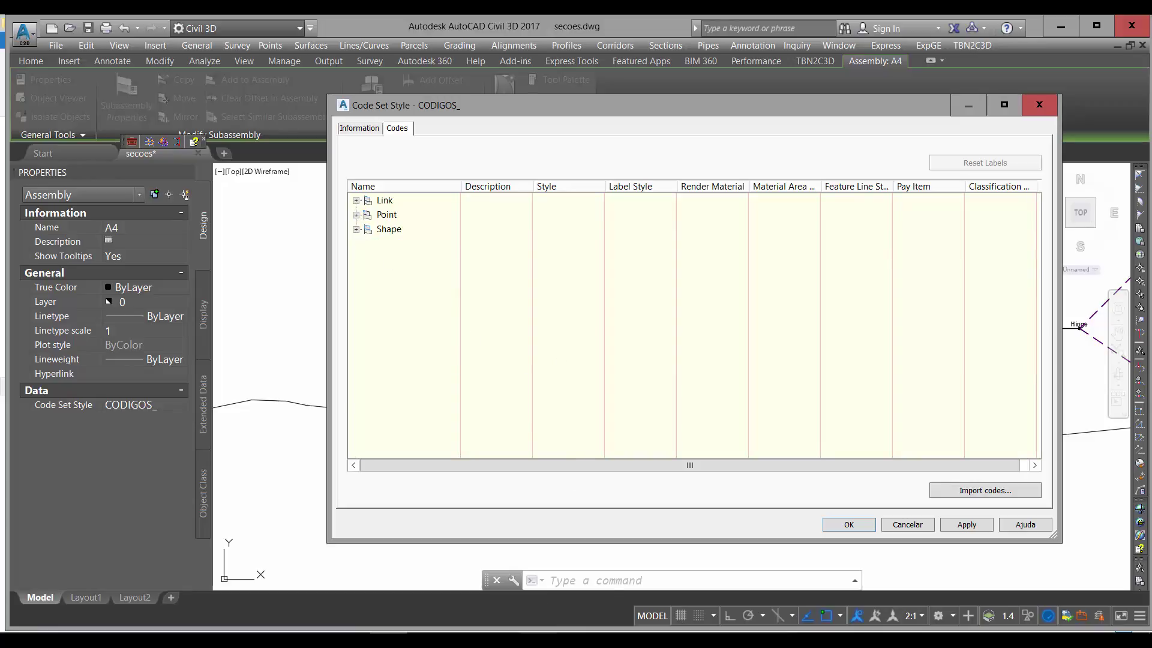
Step: Switch to Paint and examine the corridor screenshot, following the yellow top line to the left curb and gutter up close
click(536, 584)
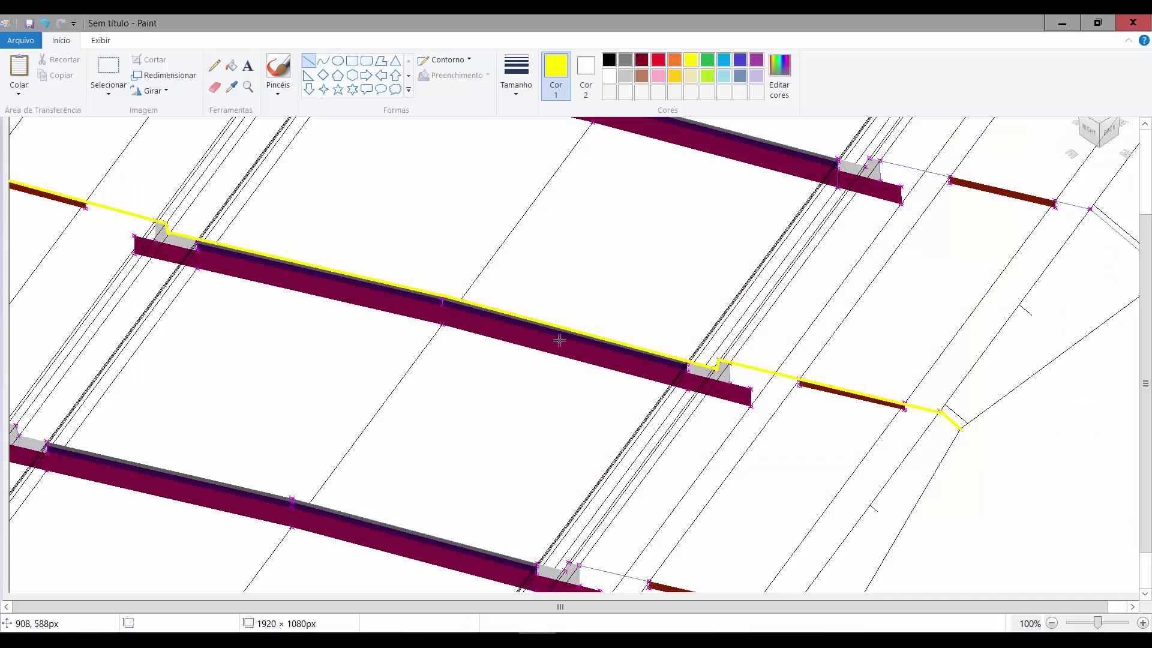
ctrl+scroll(649, 334, down, 1)
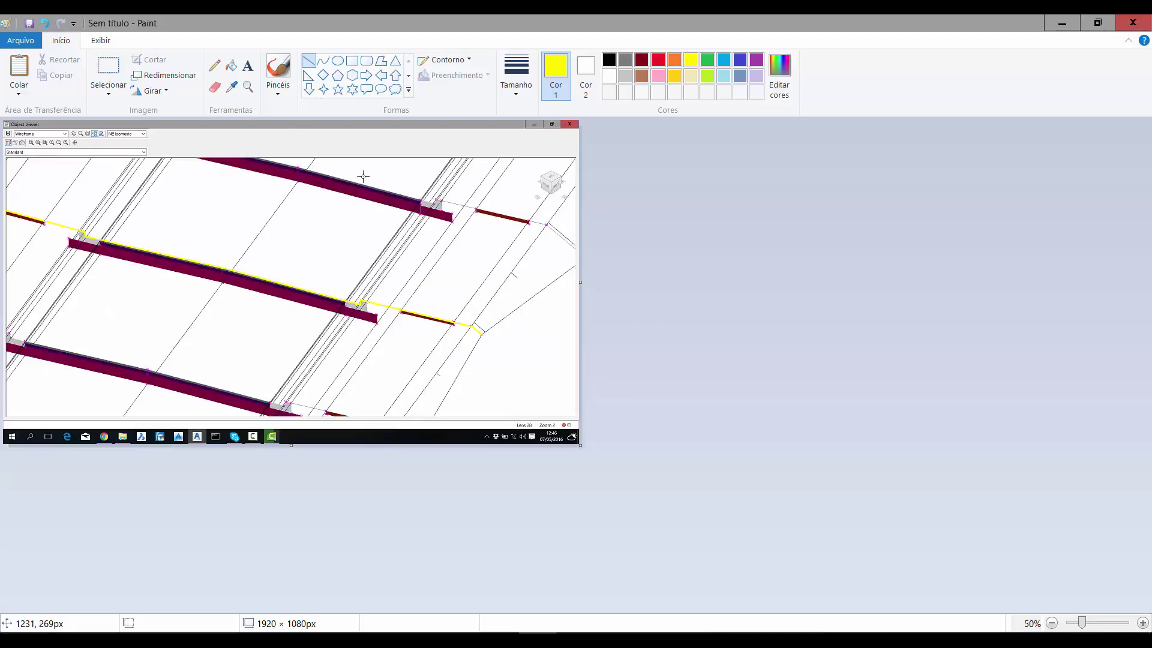
ctrl+scroll(263, 184, up, 1)
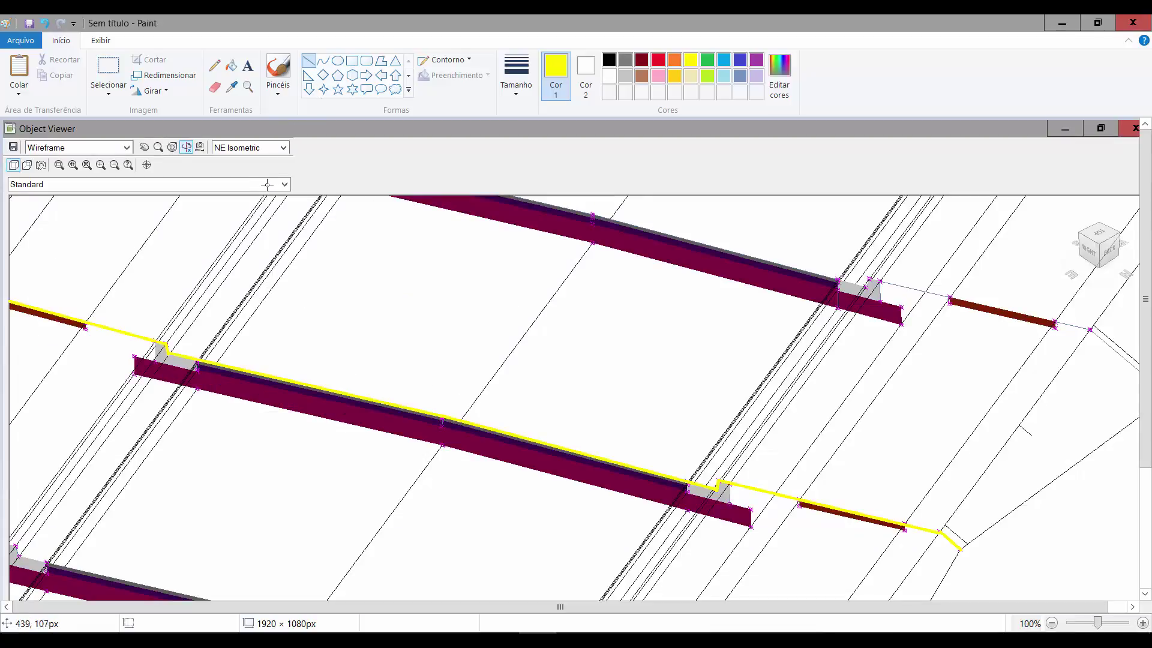
scroll(234, 216, down, 3)
scroll(430, 249, up, 2)
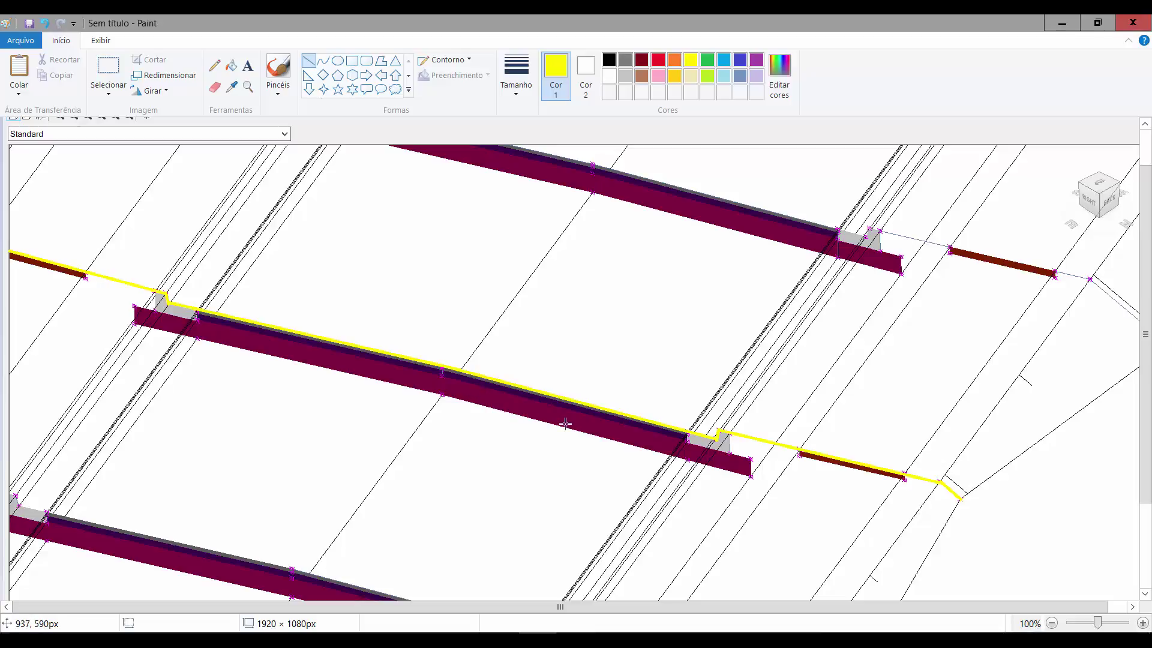
ctrl+scroll(556, 408, up, 2)
scroll(557, 408, down, 5)
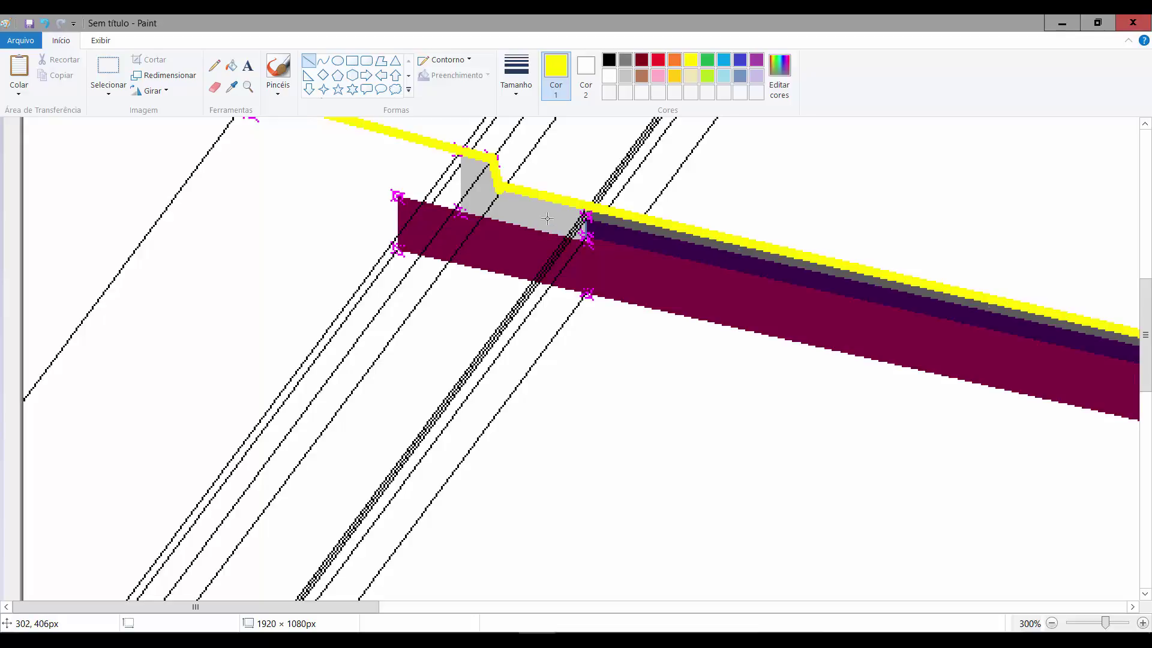
Step: Examine the sub-base edge, curb, sidewalk and side slope of the yellow-outlined section in the corridor screenshot
ctrl+scroll(542, 218, down, 3)
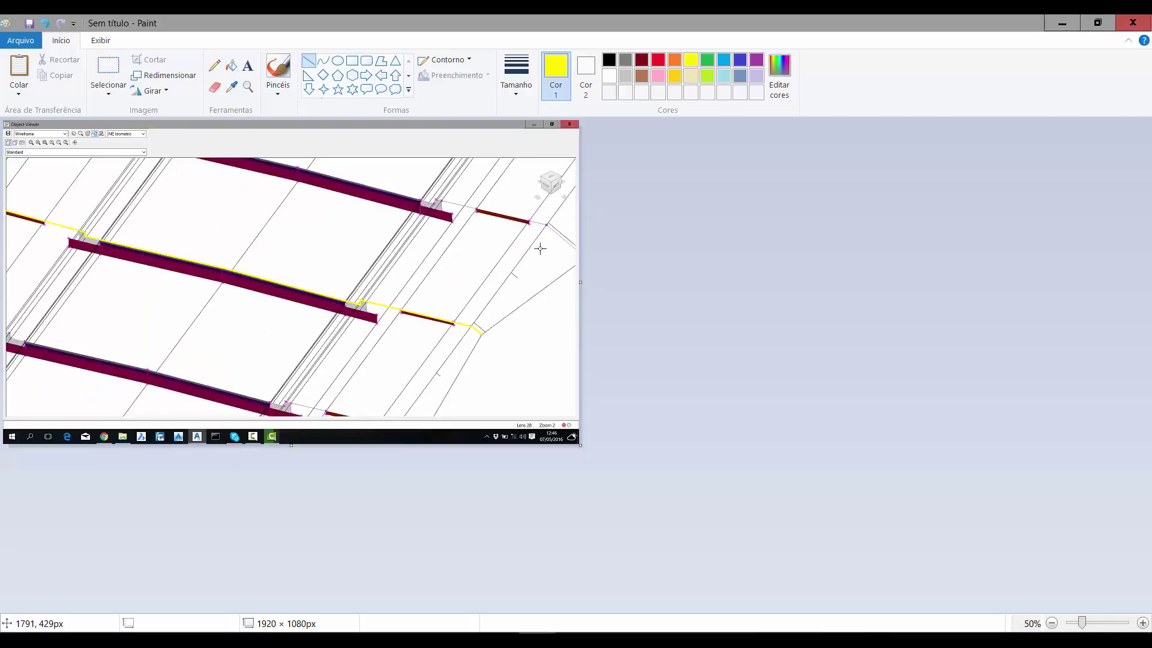
ctrl+scroll(540, 249, up, 1)
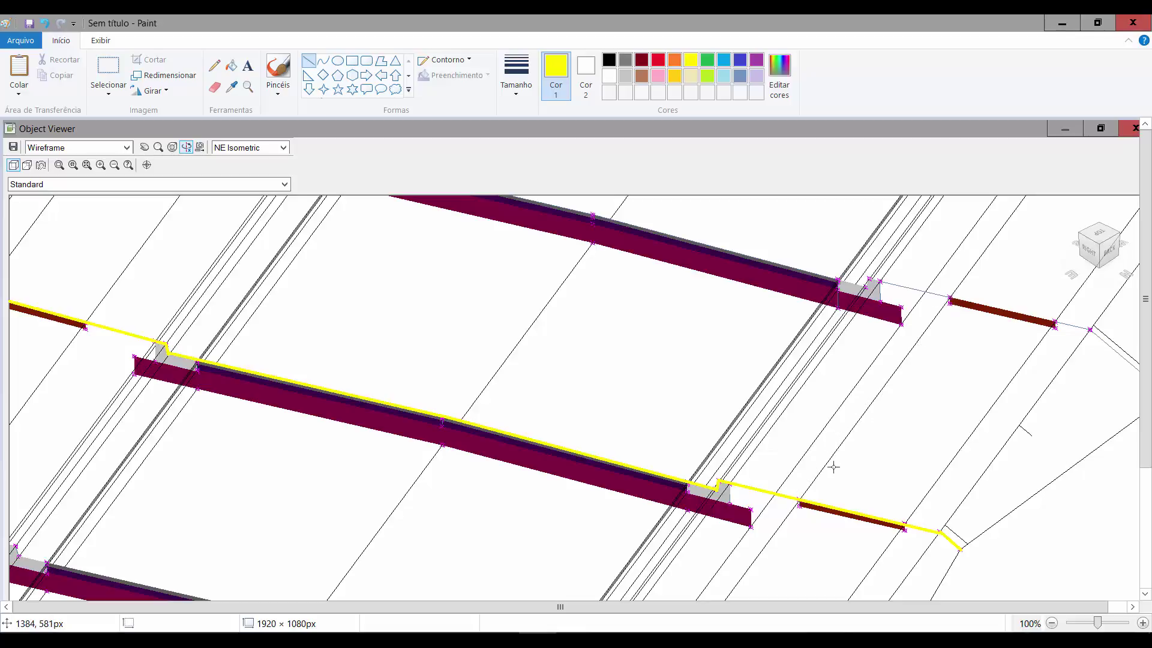
scroll(847, 440, down, 3)
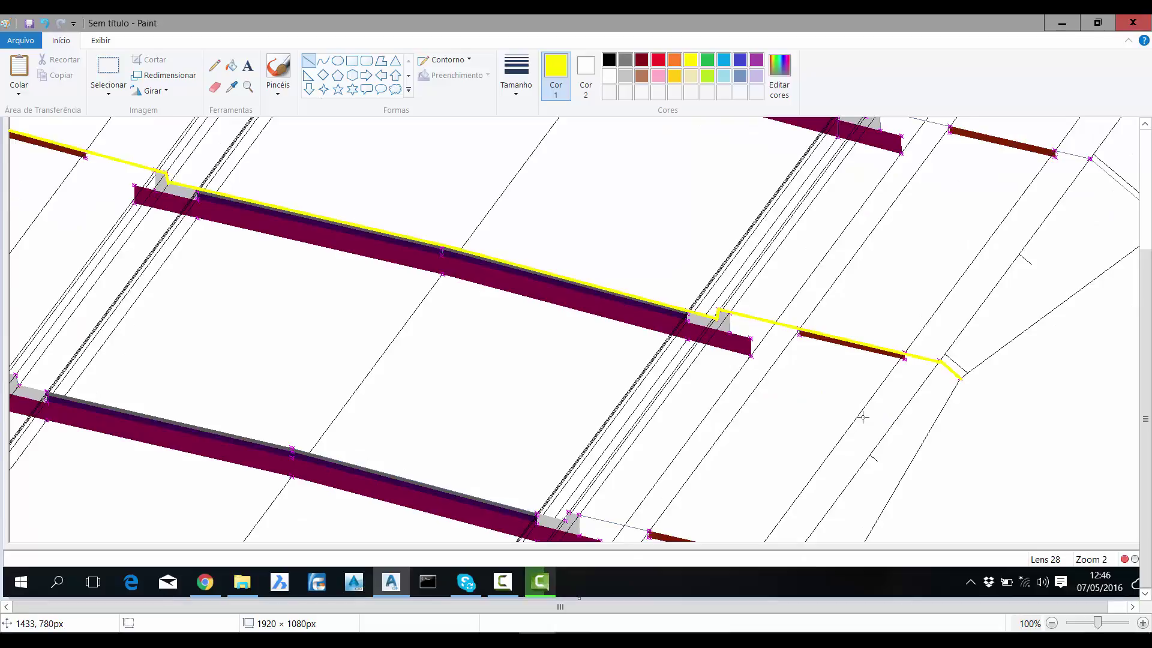
ctrl+scroll(863, 414, up, 1)
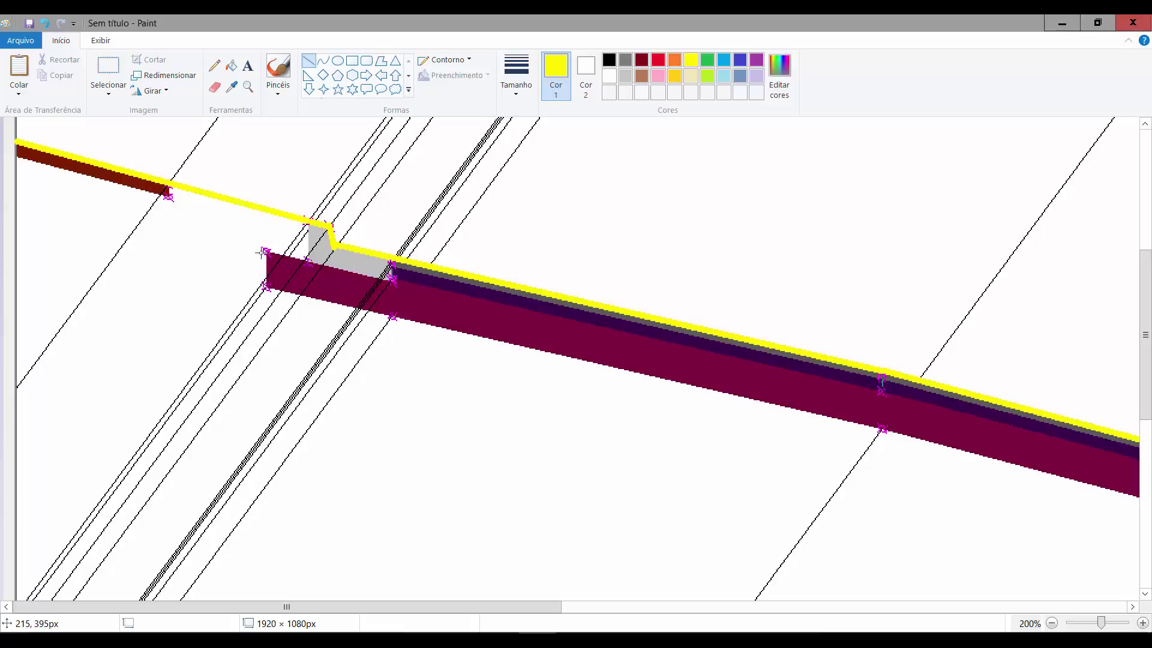
scroll(224, 306, down, 3)
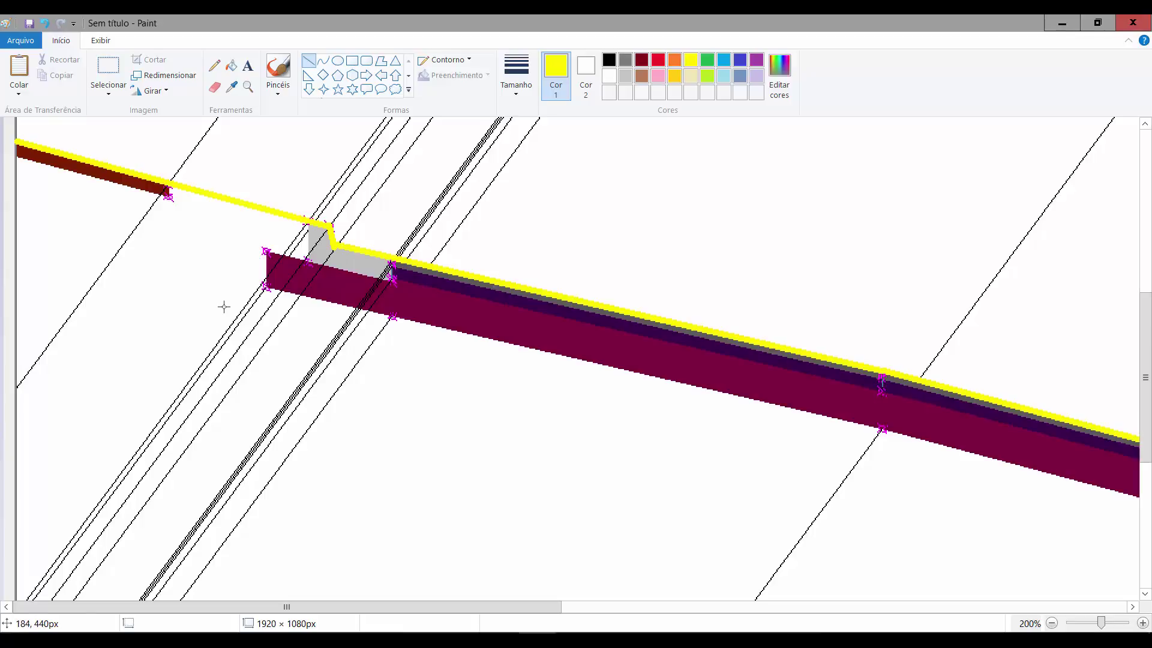
ctrl+scroll(224, 307, down, 2)
ctrl+scroll(224, 306, up, 1)
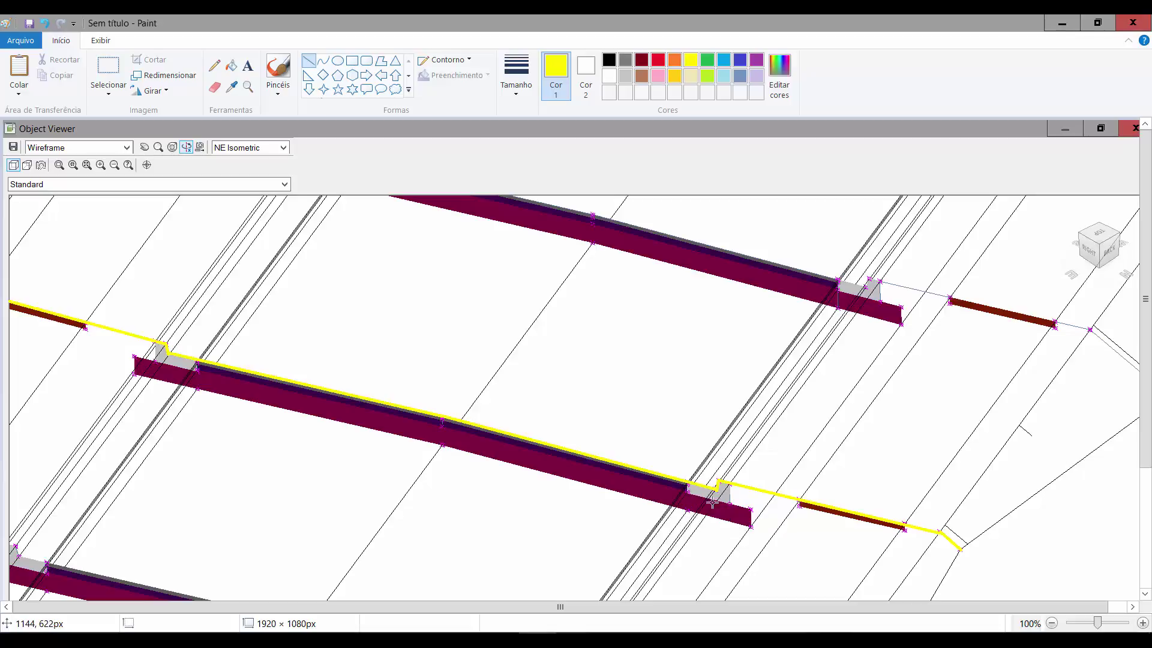
scroll(666, 468, down, 3)
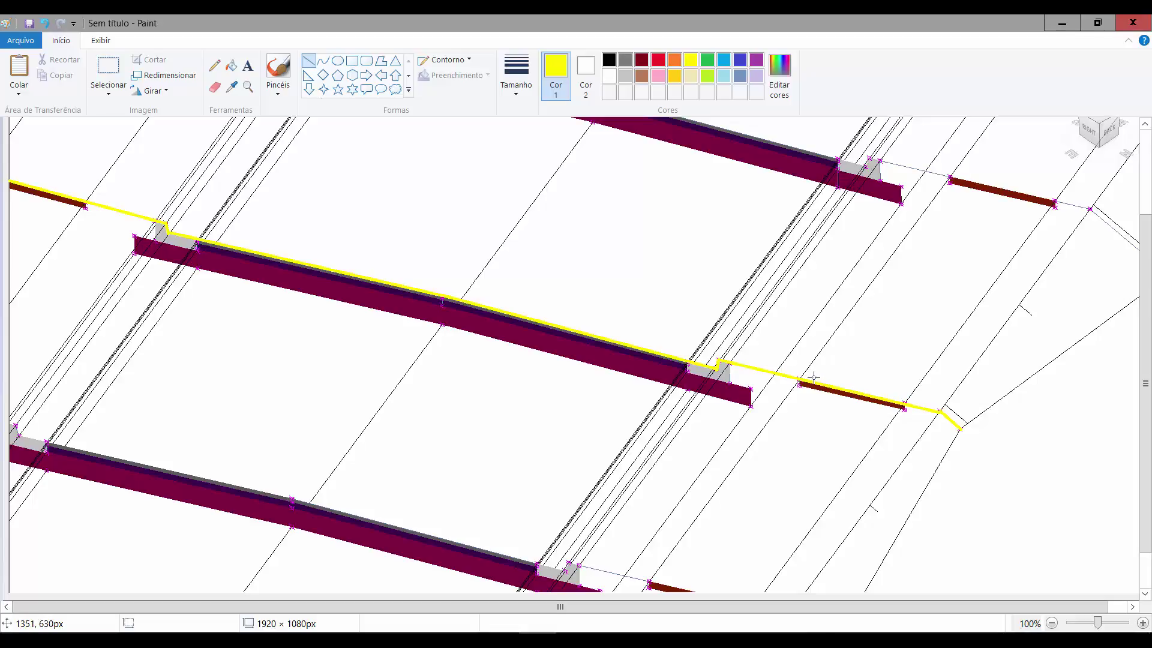
ctrl+scroll(737, 389, up, 1)
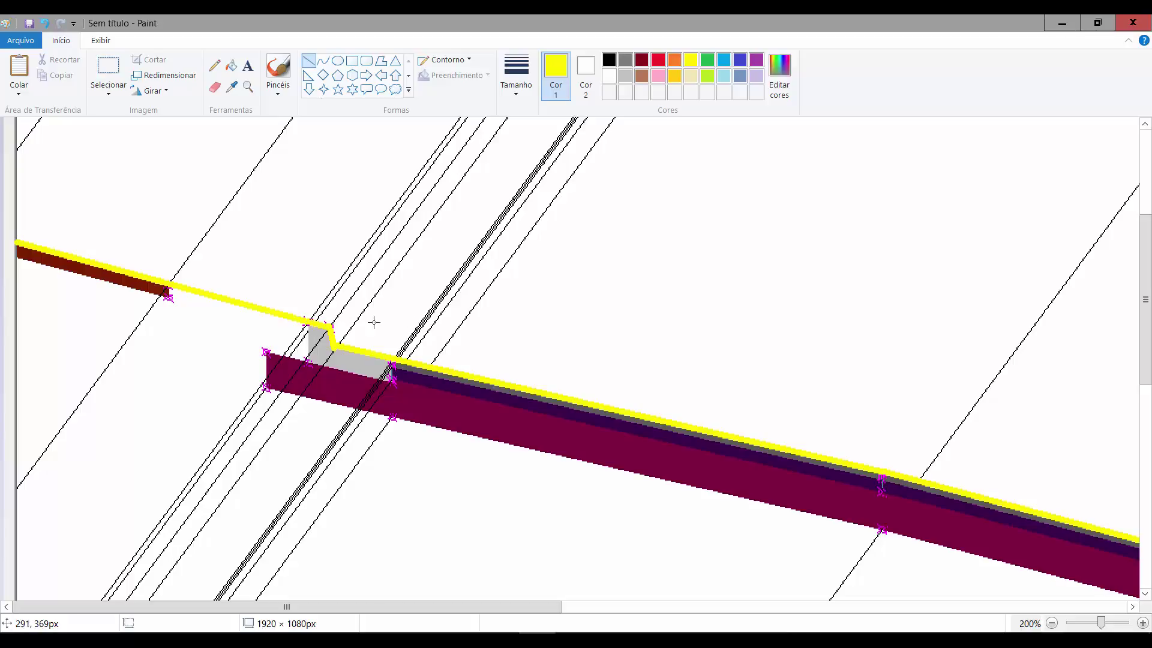
Step: Leave Paint for Civil 3D and cancel both the code set style and the assembly properties of A4
click(1133, 22)
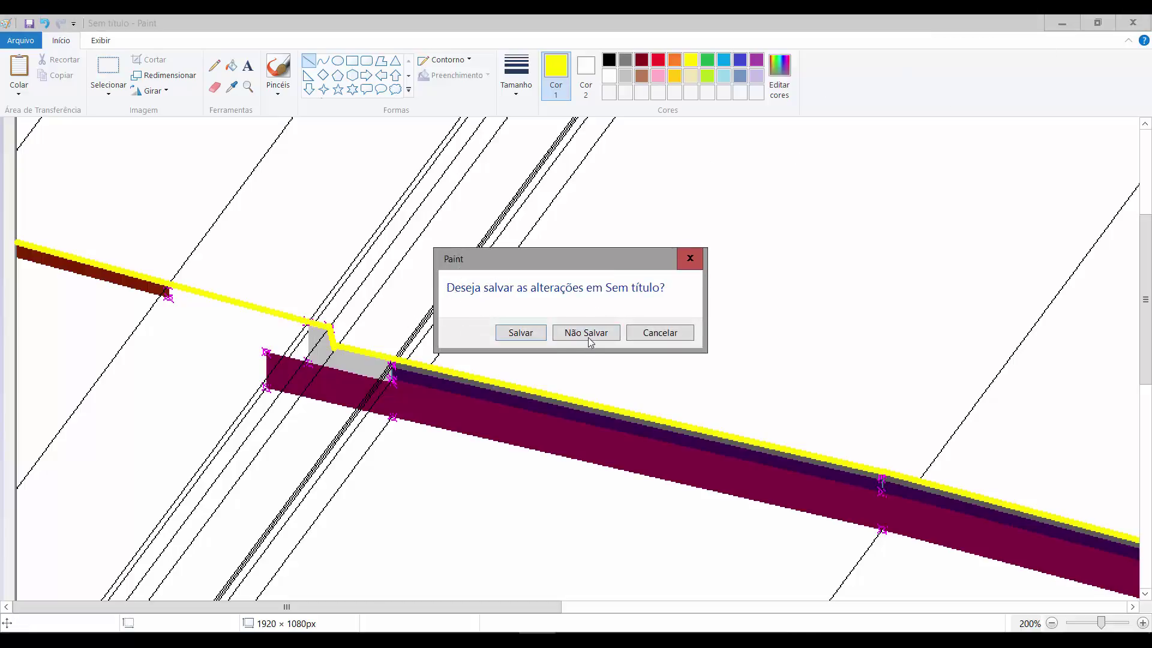
click(657, 332)
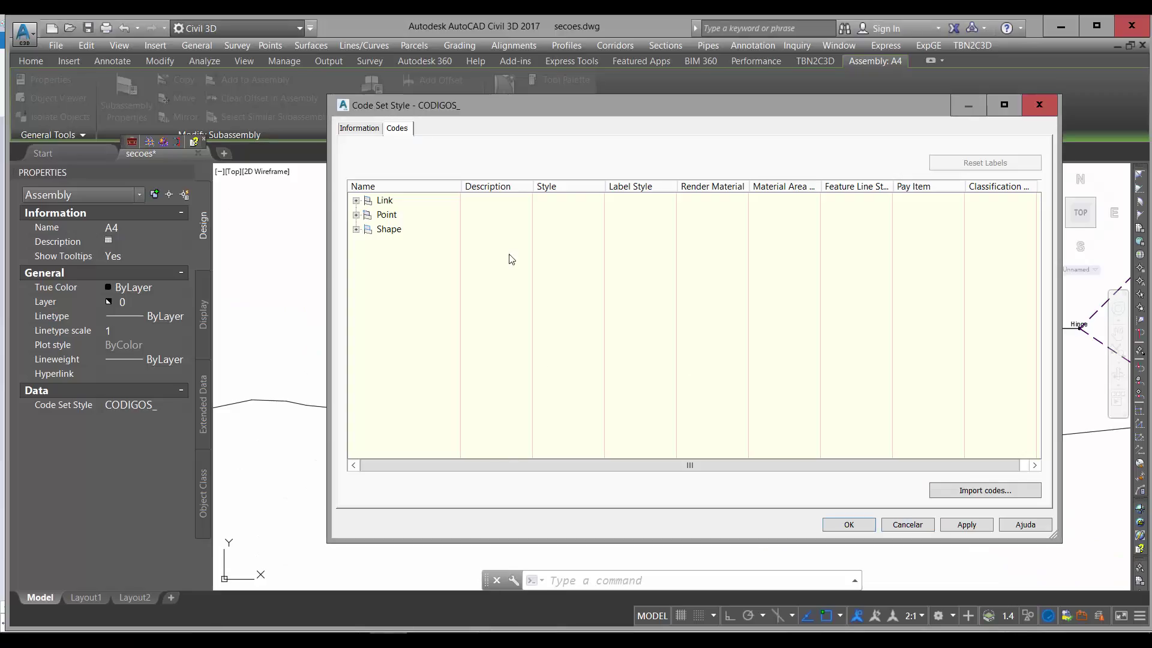
click(907, 526)
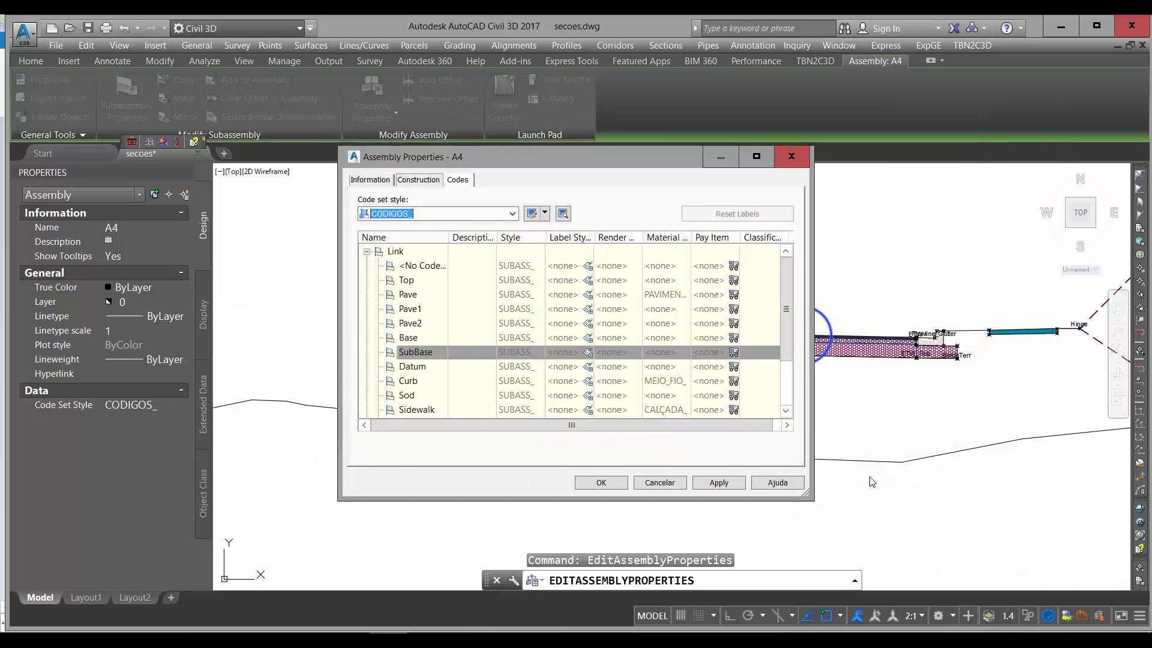
click(682, 480)
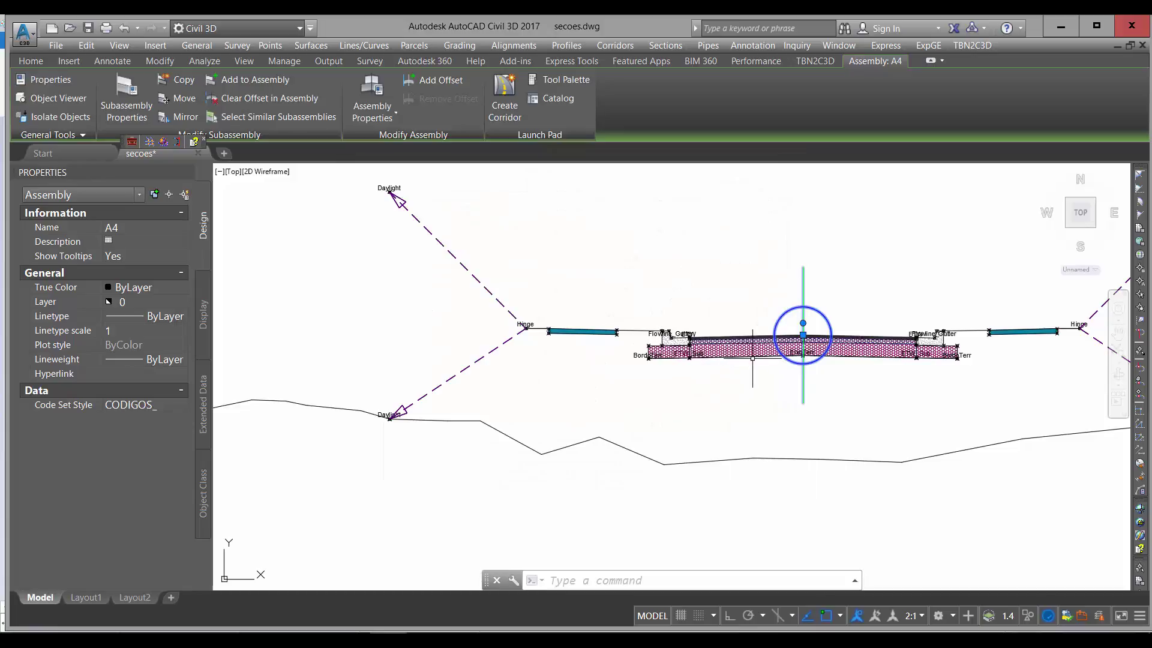
click(668, 351)
scroll(674, 341, up, 6)
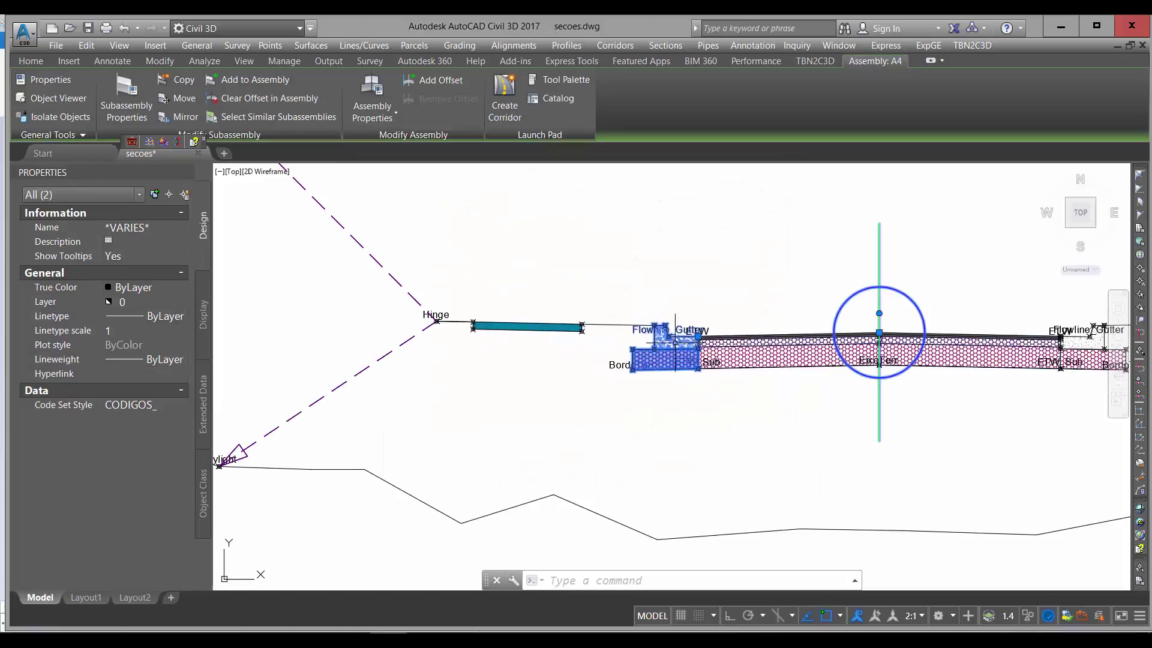
scroll(664, 349, down, 6)
scroll(638, 317, up, 4)
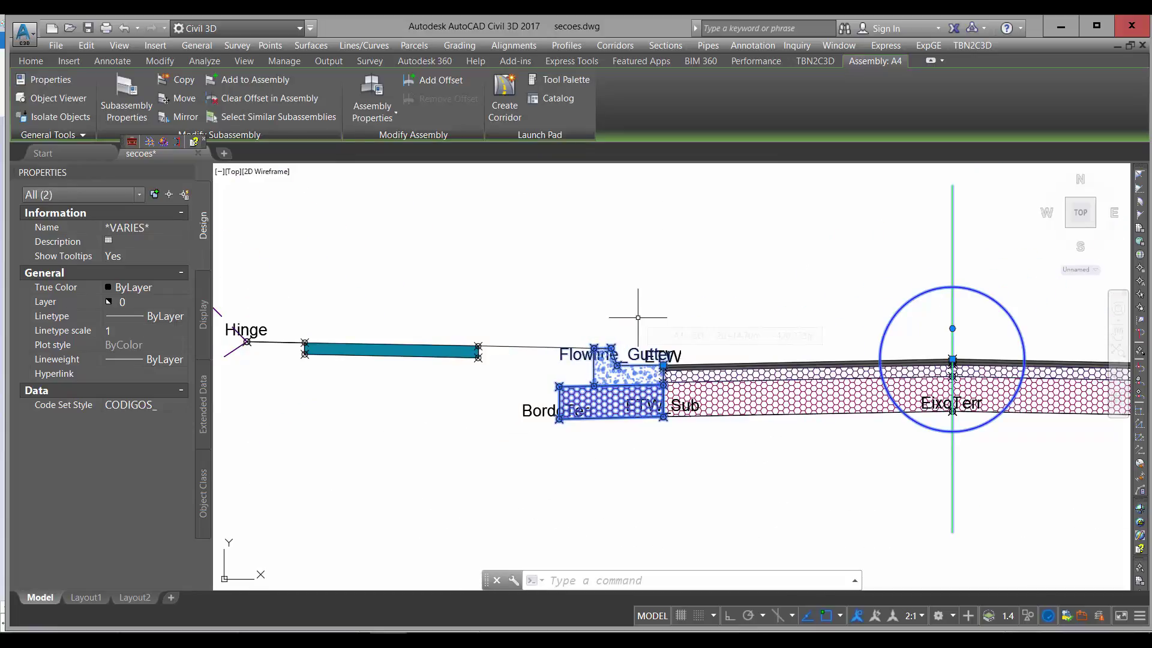
right_click(637, 317)
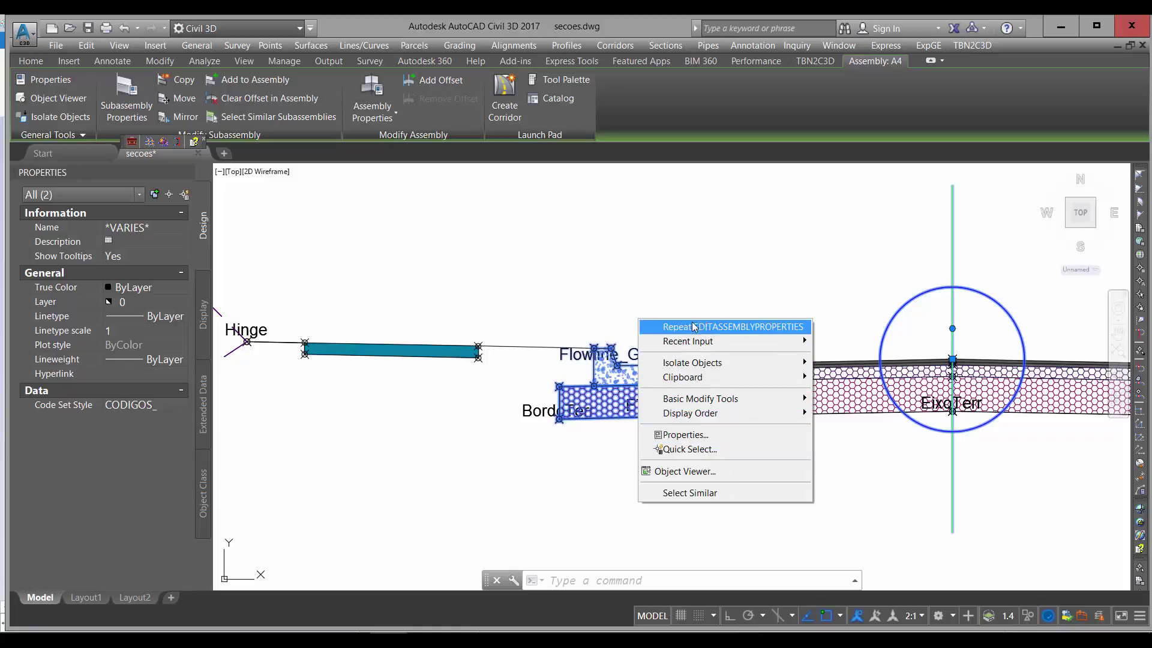
key(Escape)
key(Escape)
Step: Open the subassembly properties of the left curb and gutter and check its codes
click(613, 389)
right_click(613, 389)
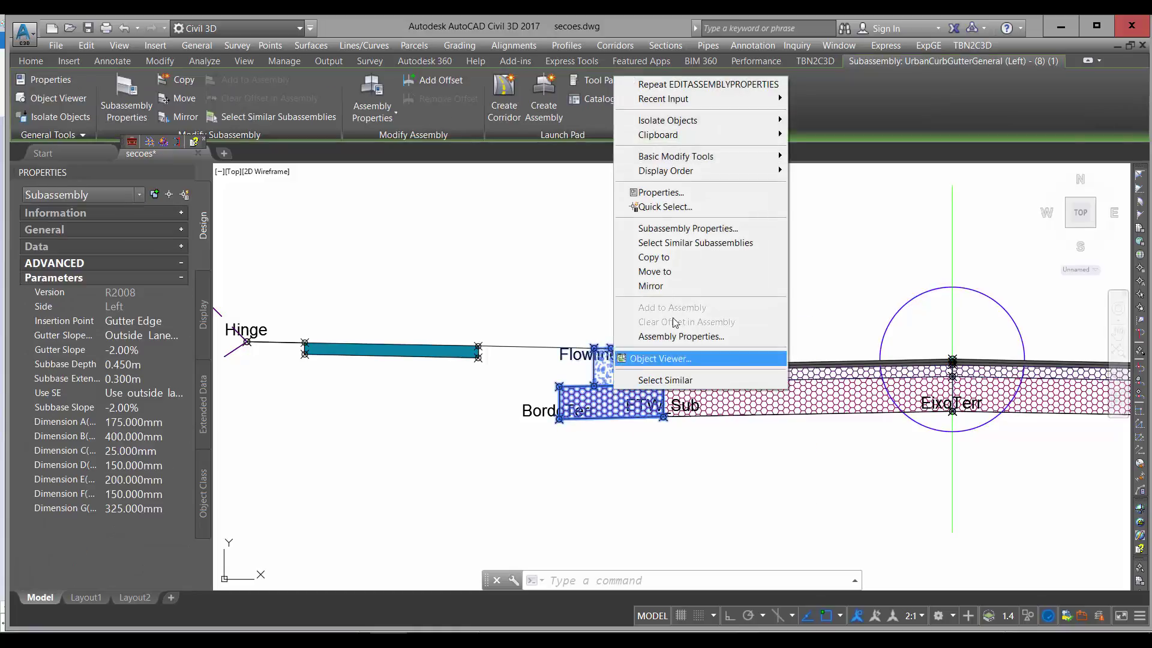
click(697, 238)
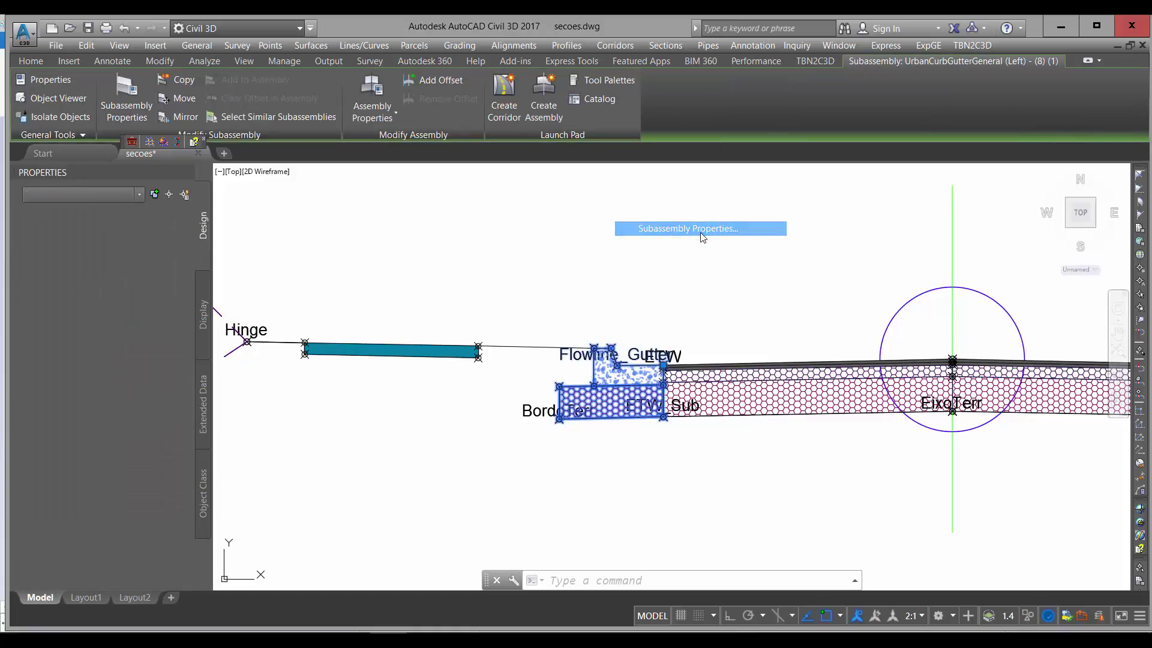
click(455, 180)
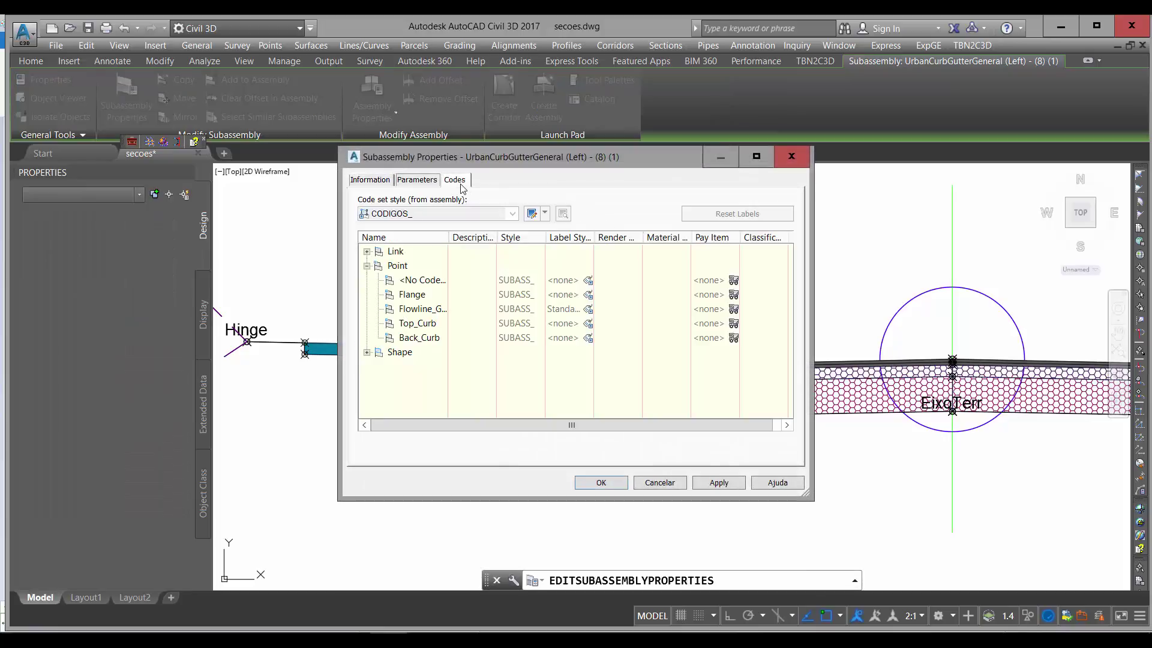
Step: Review the input parameters of the left curb and gutter down to its dimensions, highlighting Dimensions A, E and F
click(418, 180)
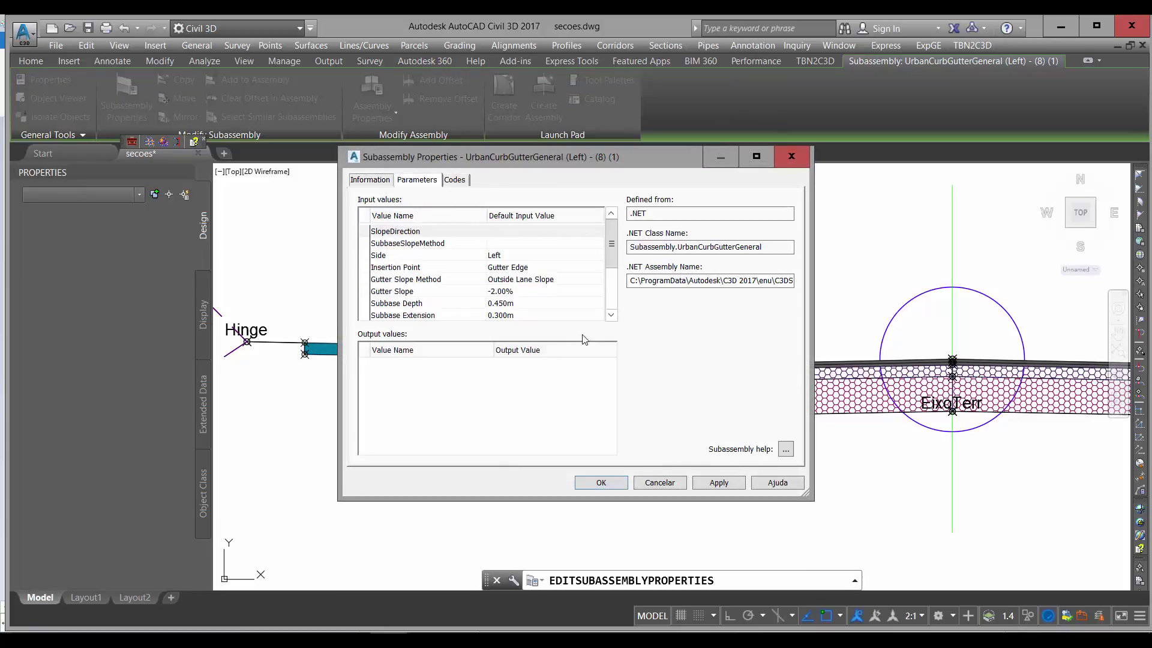
drag(613, 250, 612, 291)
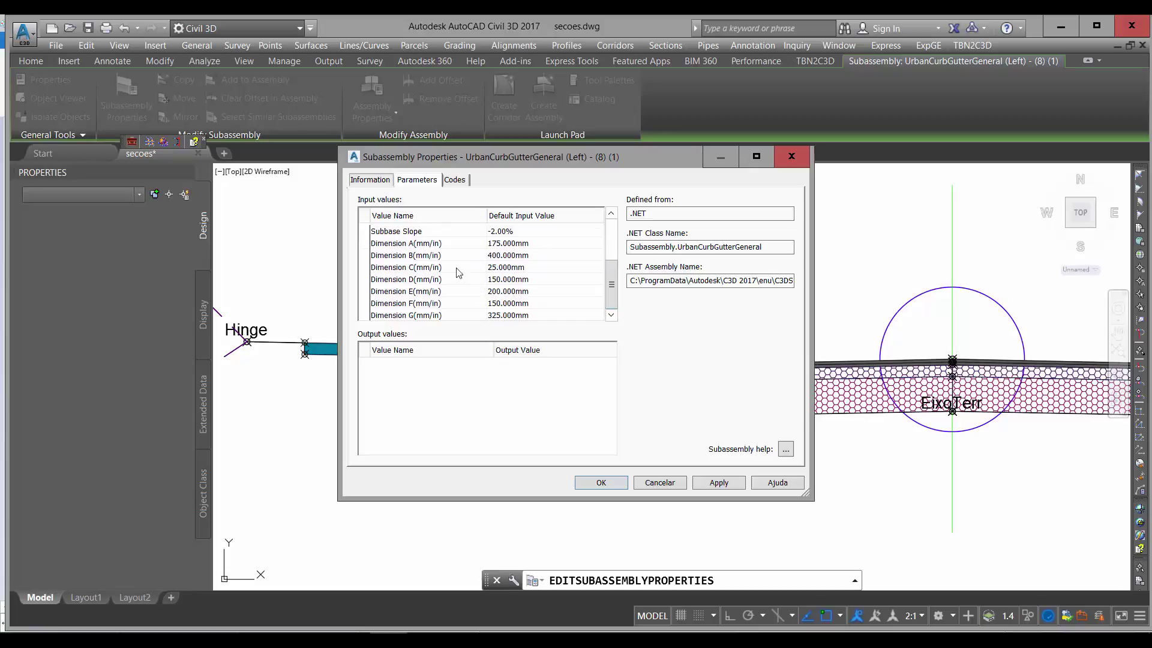
click(433, 245)
click(438, 293)
click(438, 304)
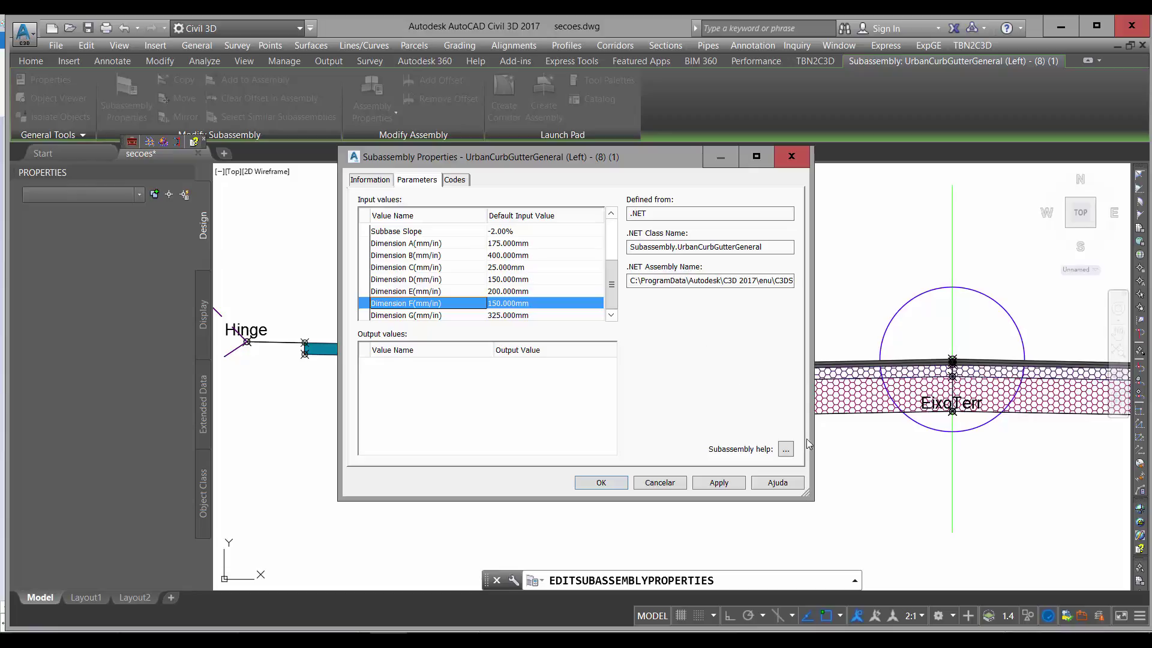
Step: Try to open the subassembly's online help, rechecking internet access, and cancel the subassembly properties
click(786, 449)
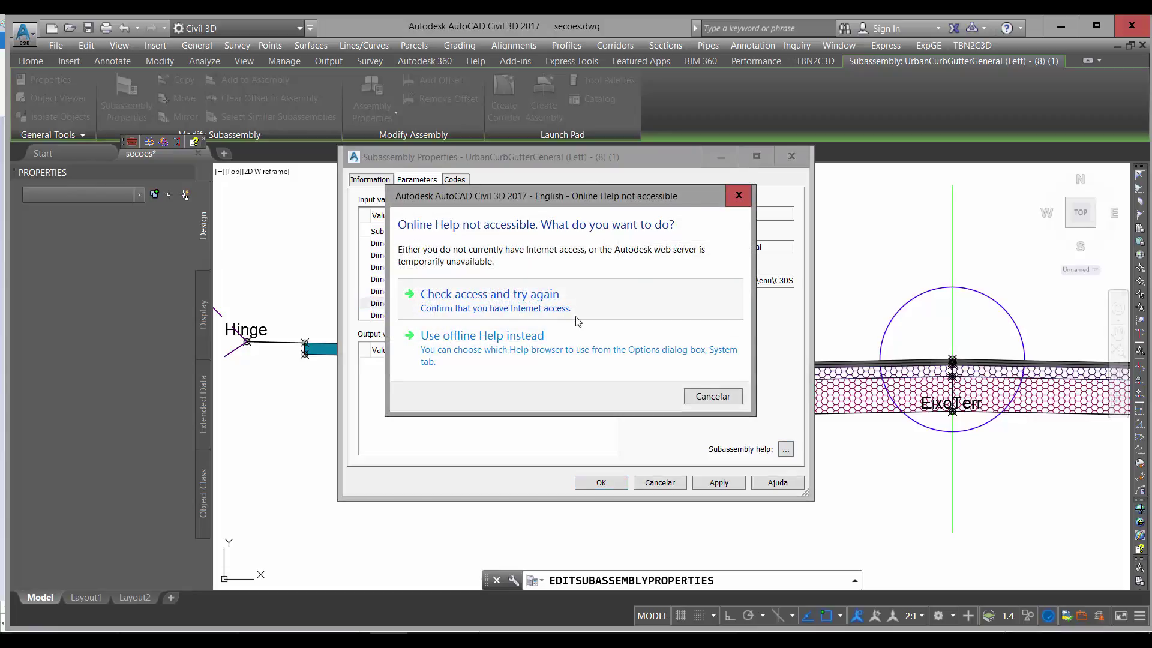
click(568, 307)
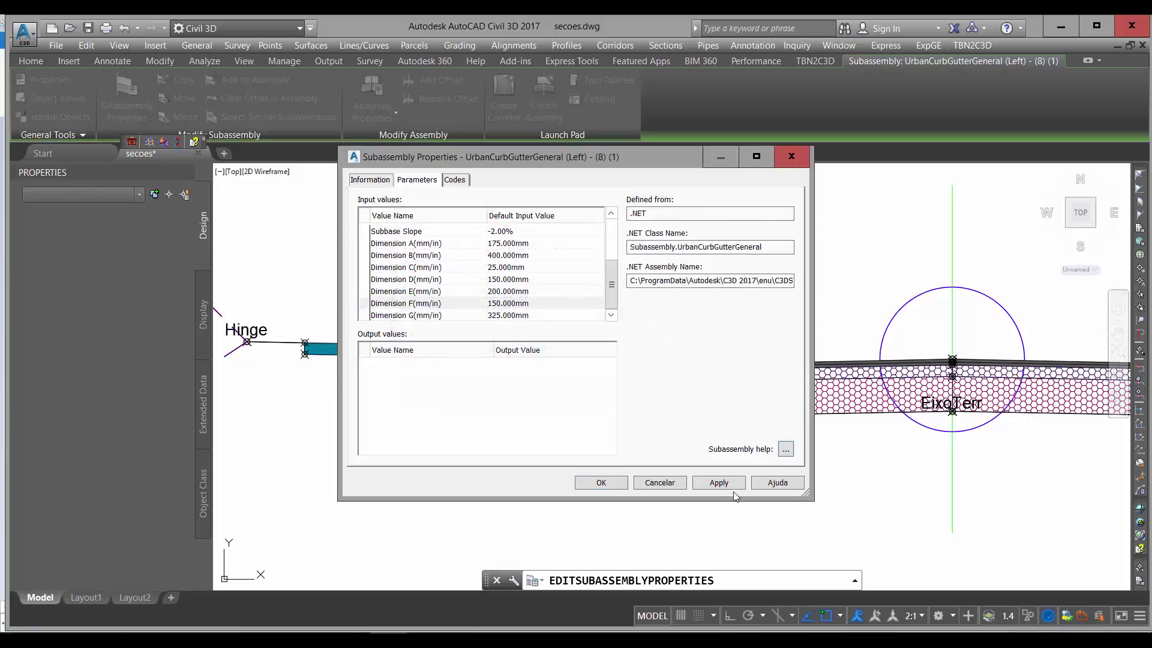
click(662, 481)
Step: Connect the computer to the secured cozinha Wi-Fi network and return to the drawing
click(1022, 640)
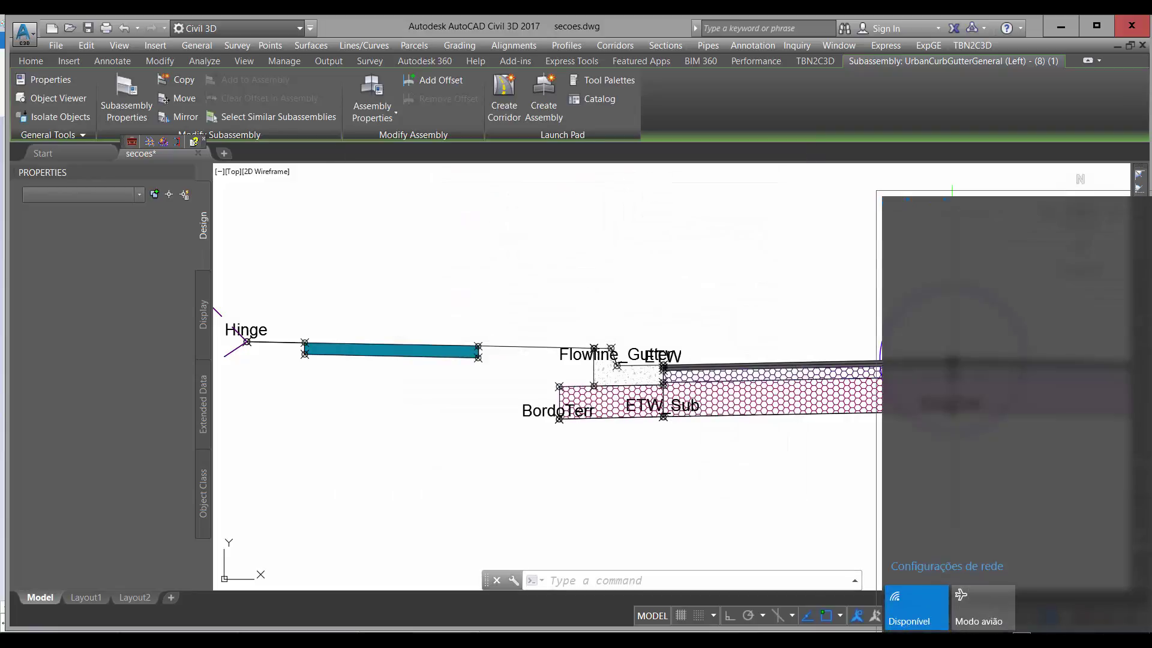
click(995, 239)
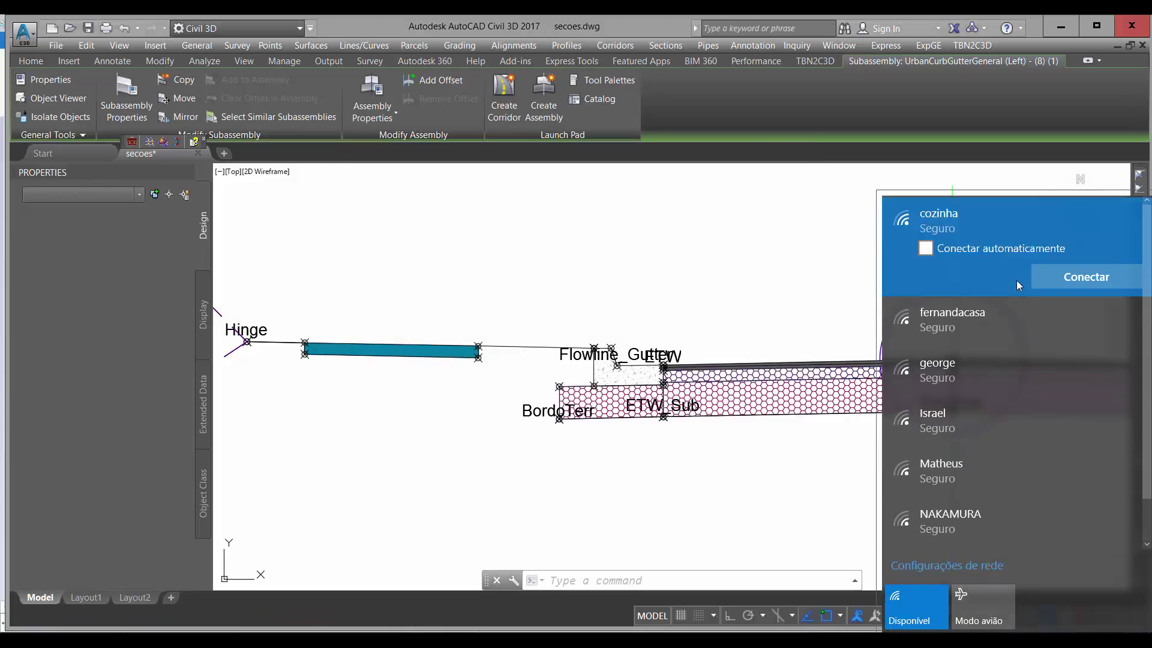
click(1085, 273)
click(802, 258)
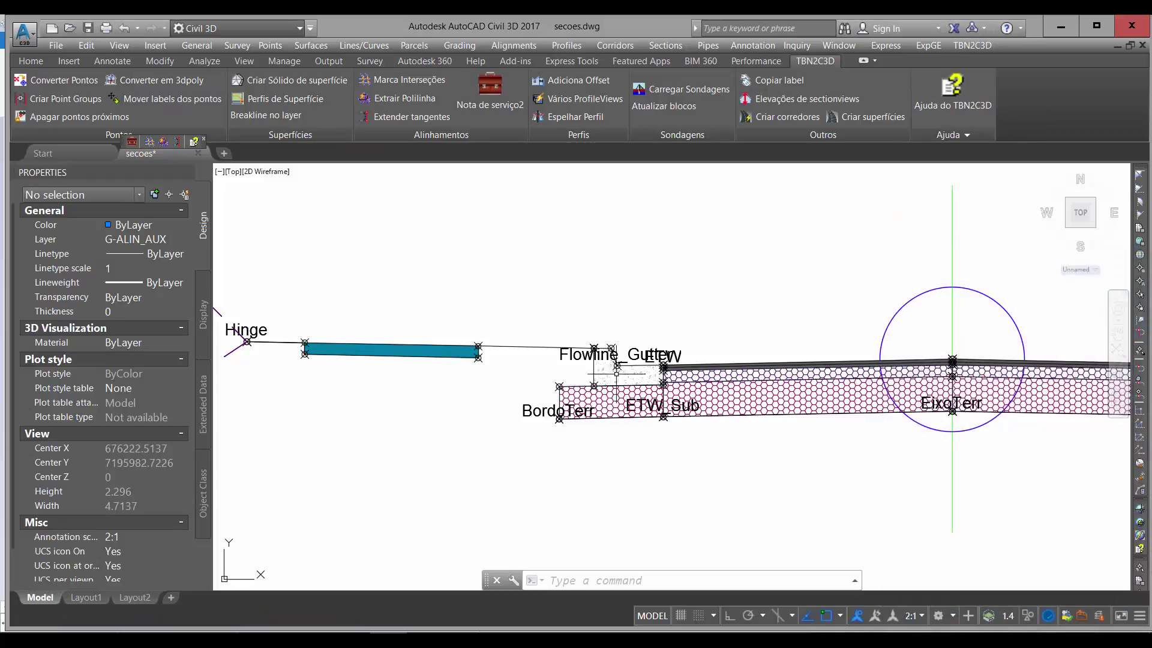
Step: Open the online help of the left curb-and-gutter subassembly from its parameters, dismissing the social media notification
click(618, 366)
right_click(618, 363)
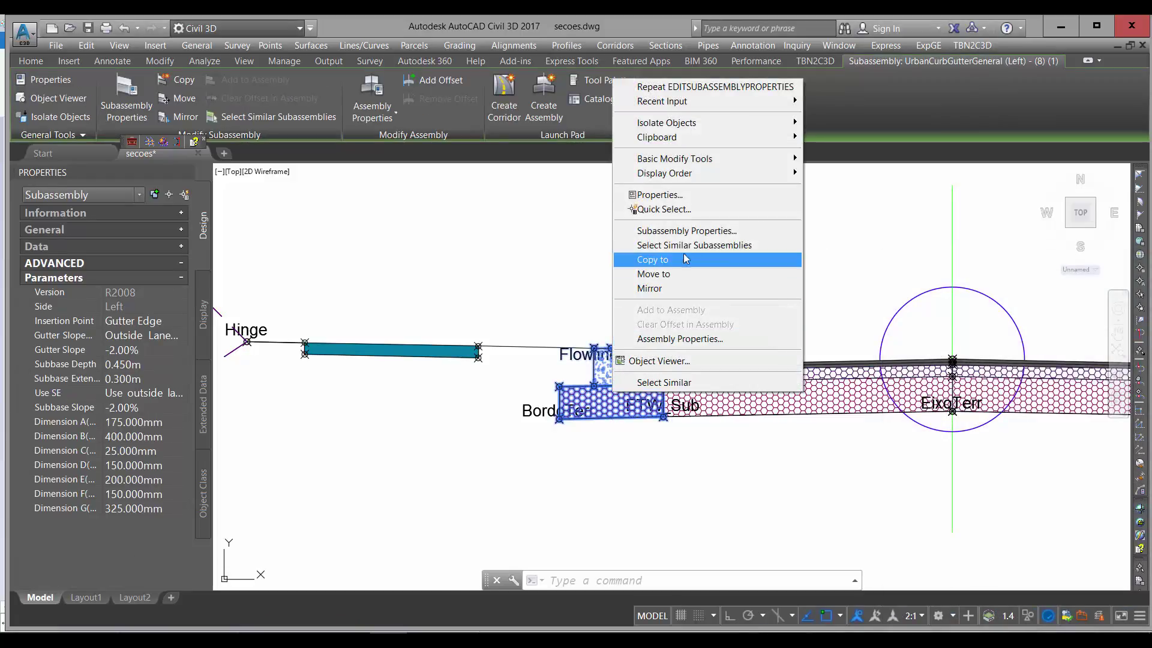
click(689, 230)
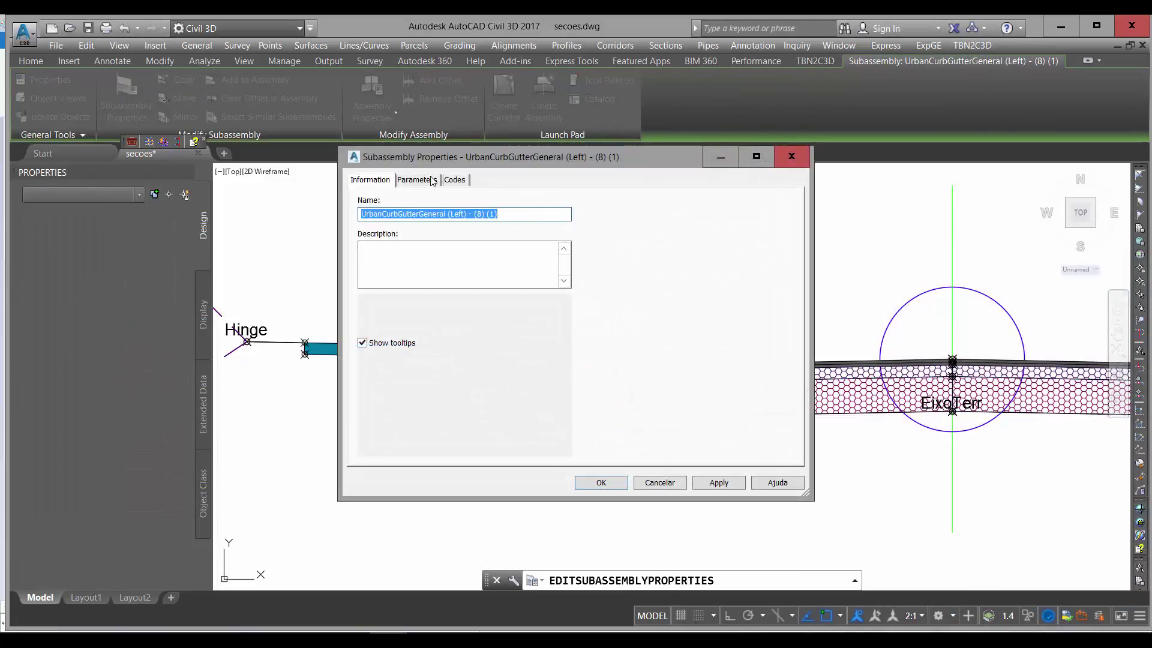
click(417, 179)
click(785, 450)
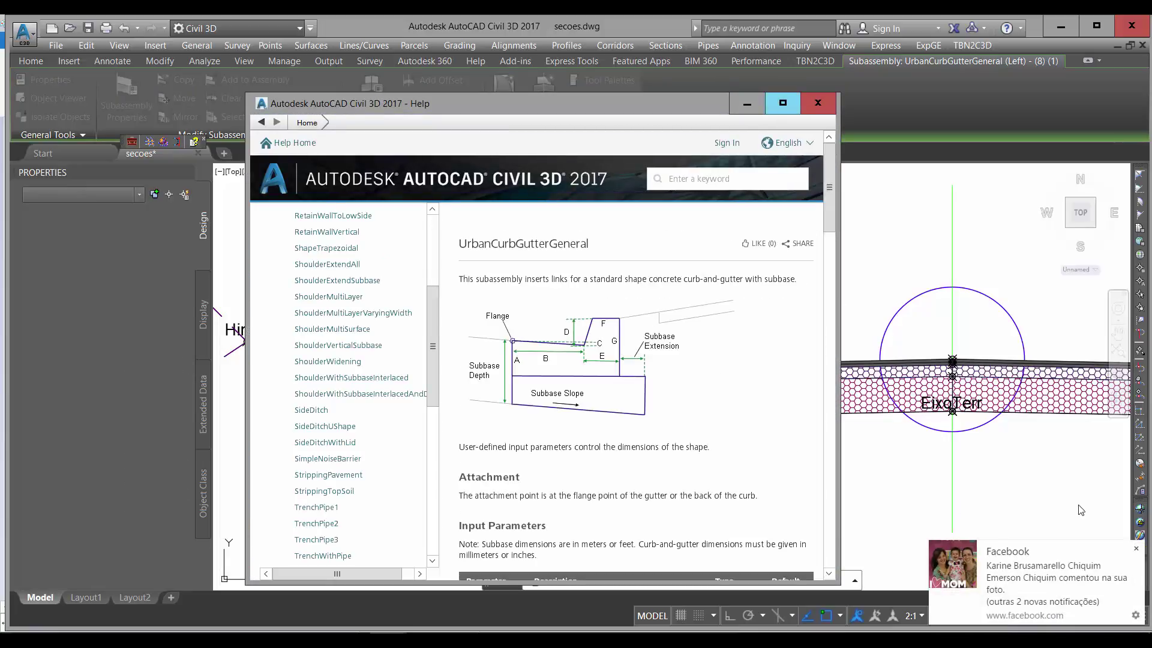
click(1135, 548)
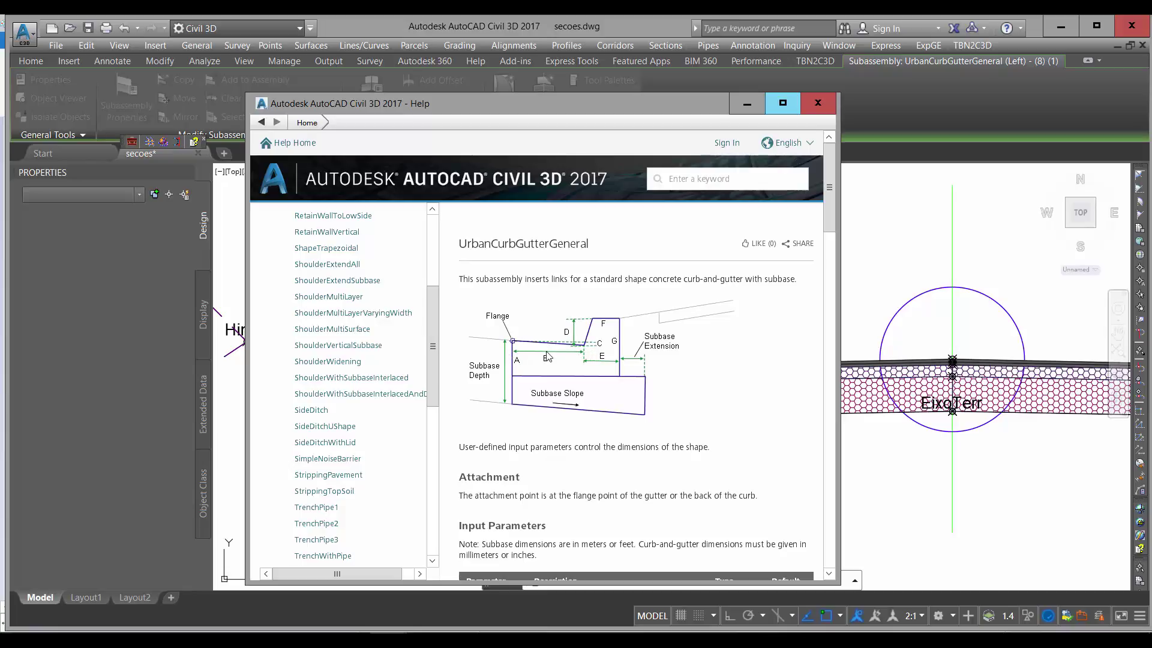
Step: Read the UrbanCurbGutterGeneral help from the input parameters and Dimensions A to G down to the coding diagram
scroll(552, 354, down, 4)
scroll(559, 354, down, 2)
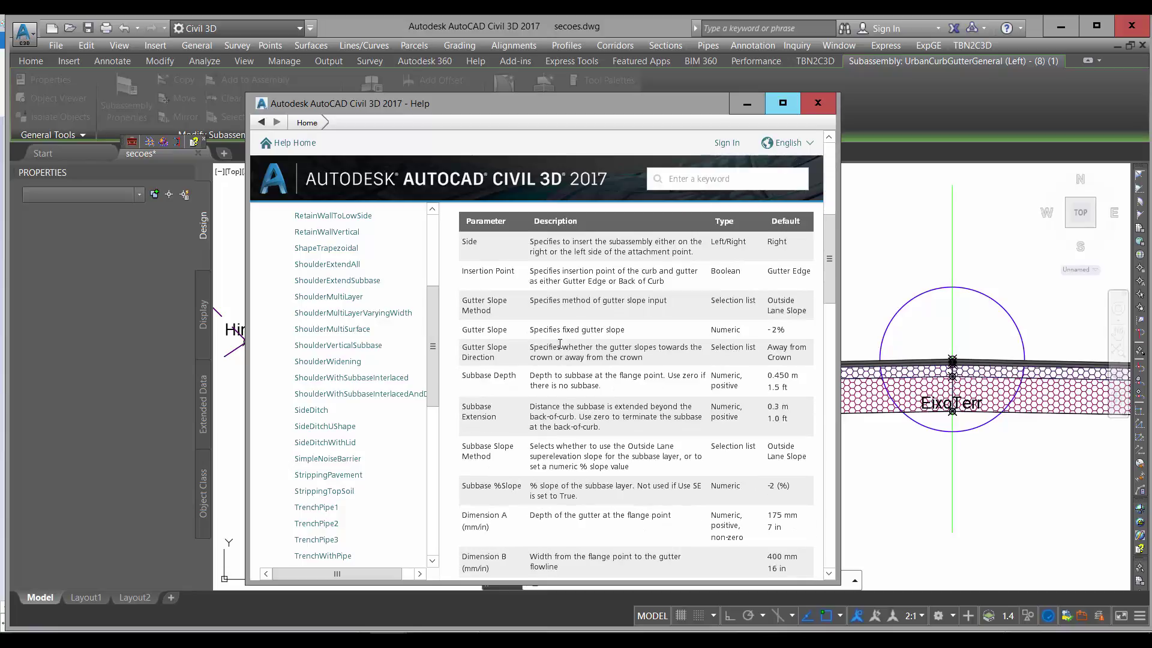
scroll(466, 240, down, 4)
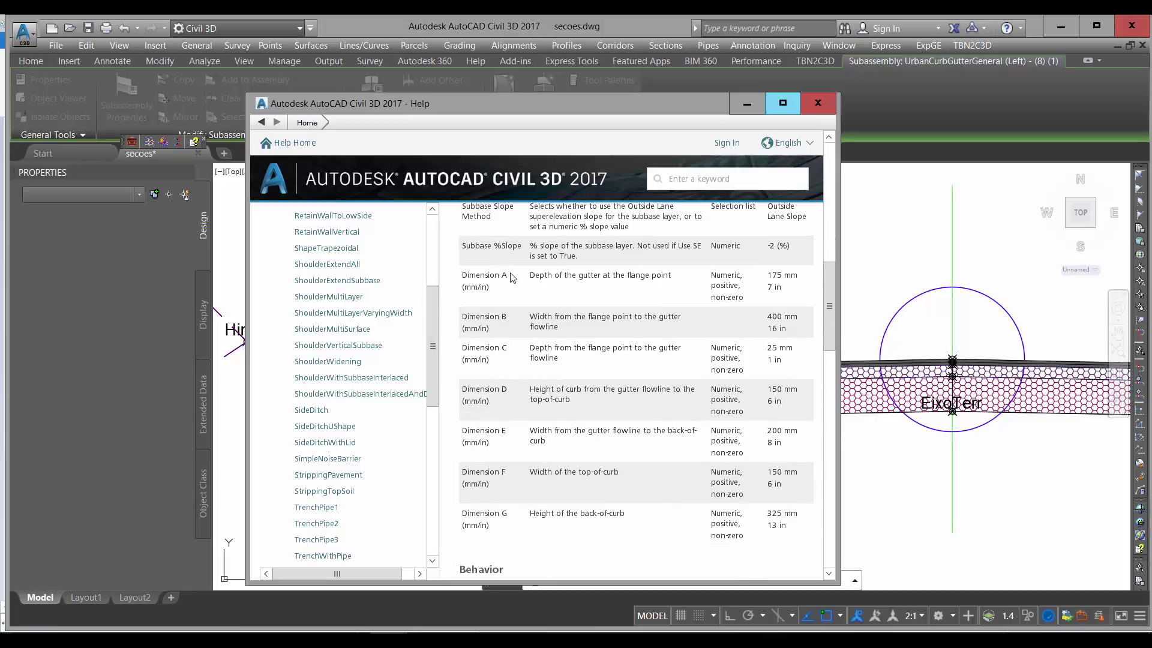
scroll(514, 278, down, 2)
scroll(559, 299, down, 12)
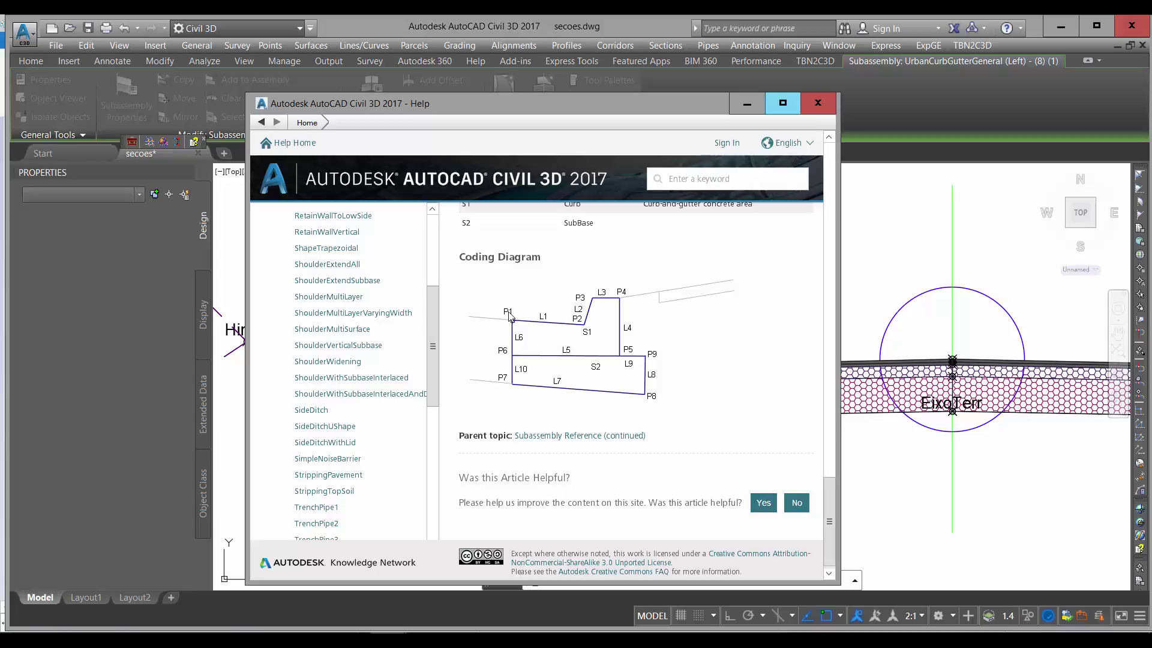
Step: Compare the Flange and Flowline_Gutter codes with the coding diagram, and close the help and cancel the subassembly properties
scroll(511, 316, up, 5)
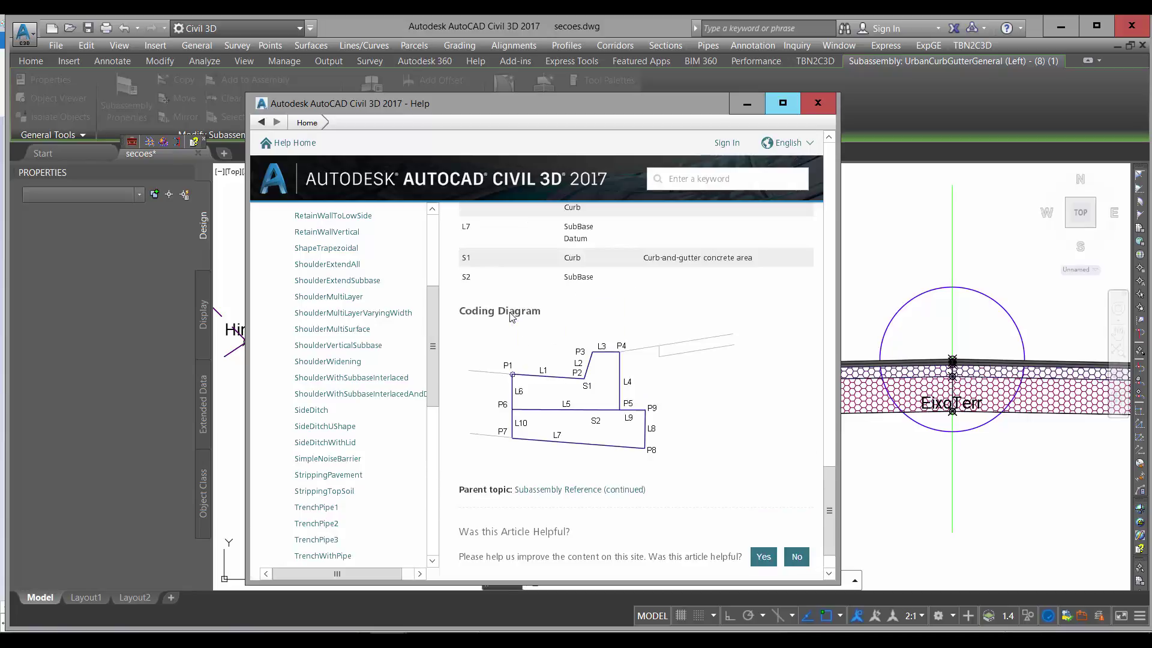
double_click(575, 357)
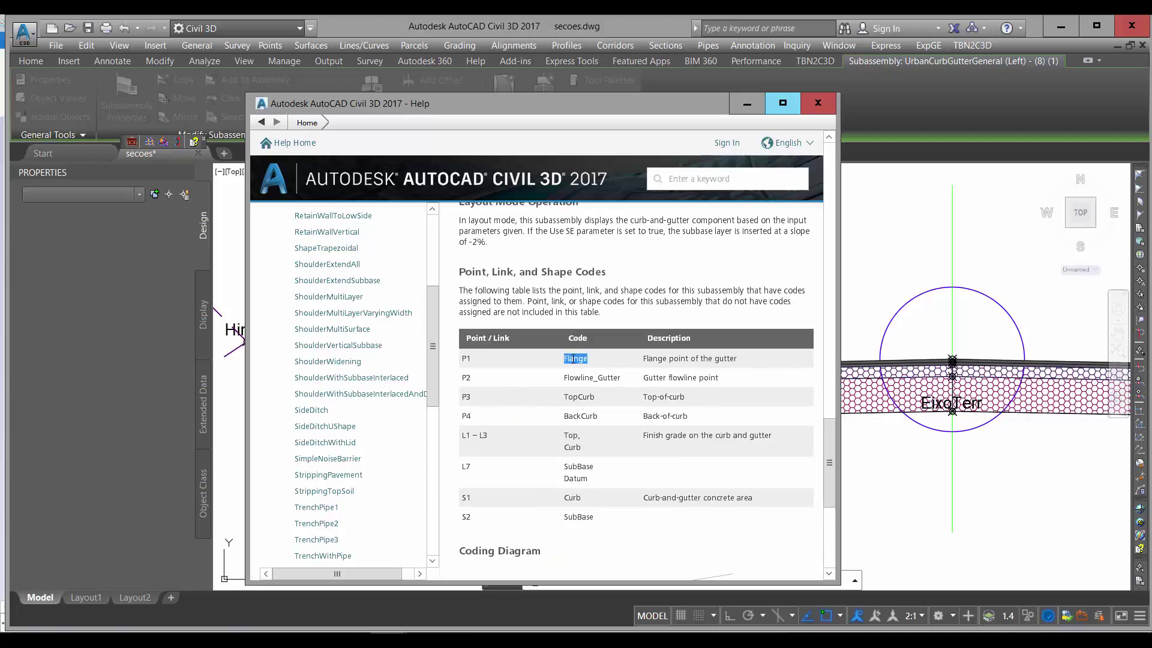
scroll(571, 399, down, 2)
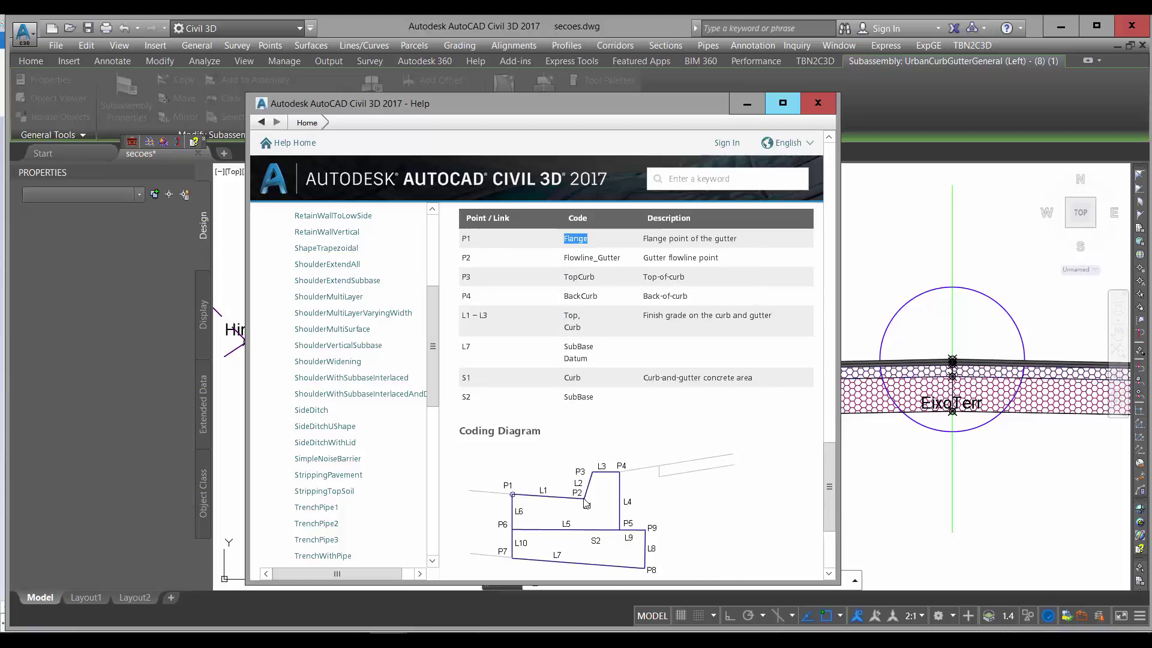
double_click(562, 258)
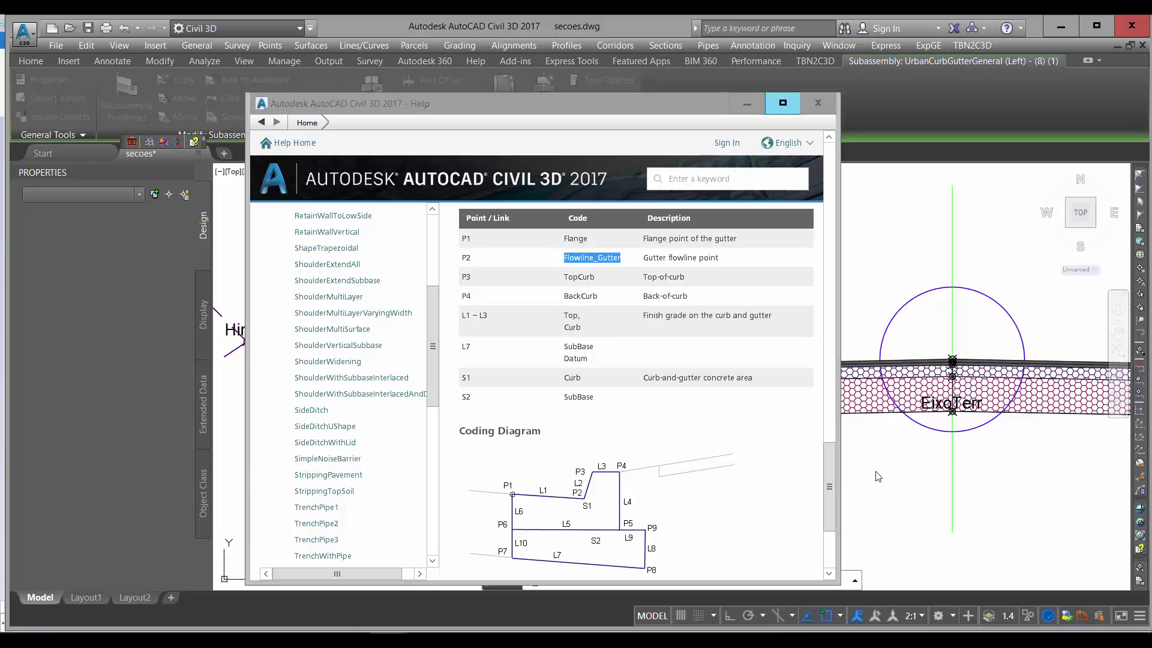
click(817, 108)
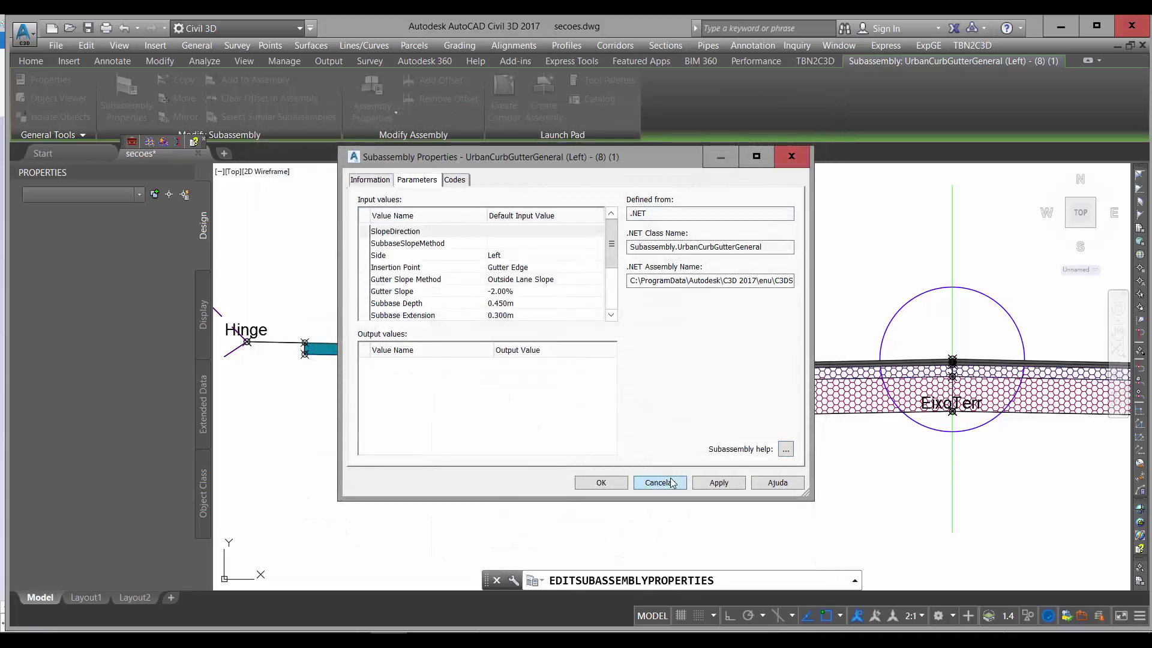
click(665, 482)
scroll(684, 367, up, 4)
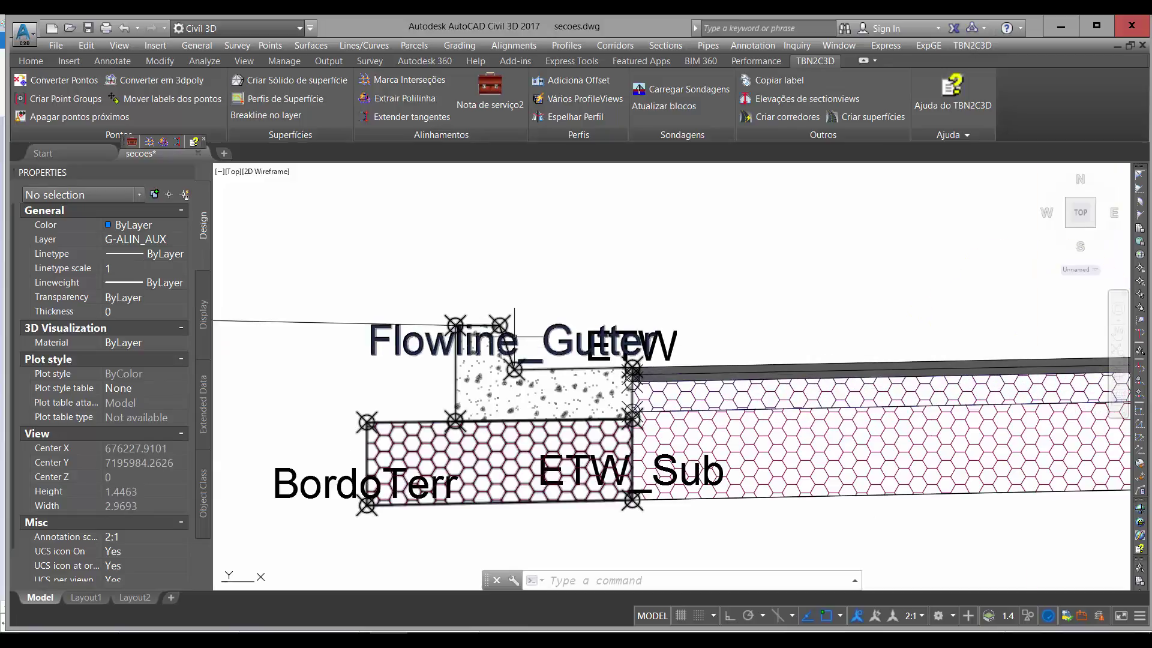
click(515, 337)
scroll(516, 335, down, 2)
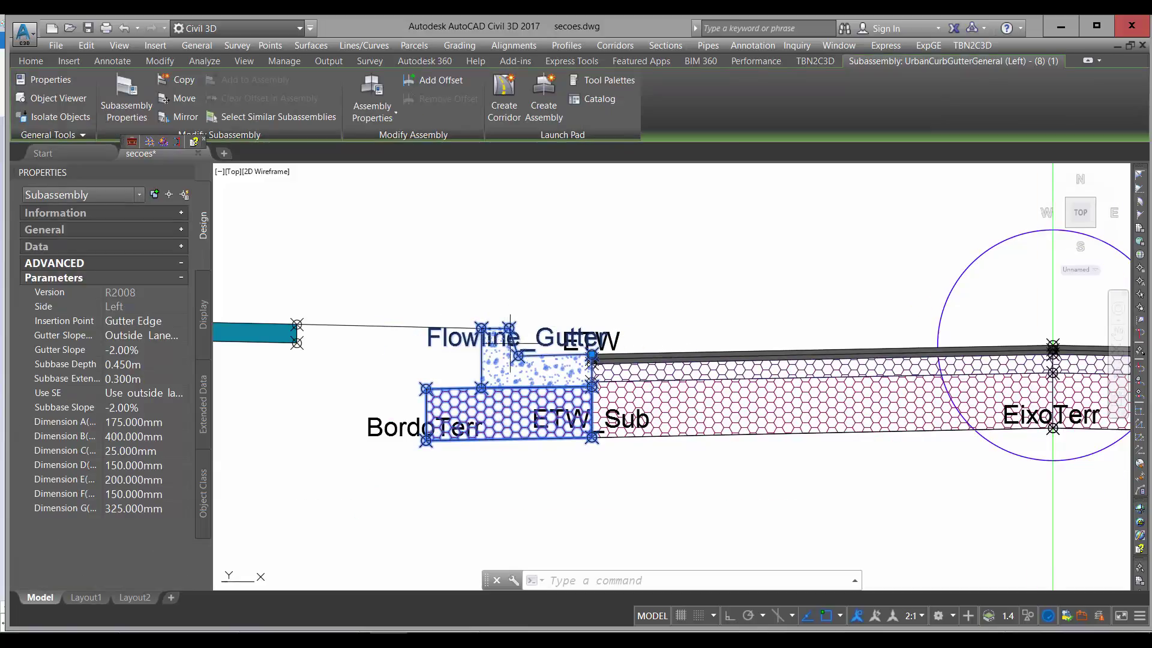
right_click(511, 336)
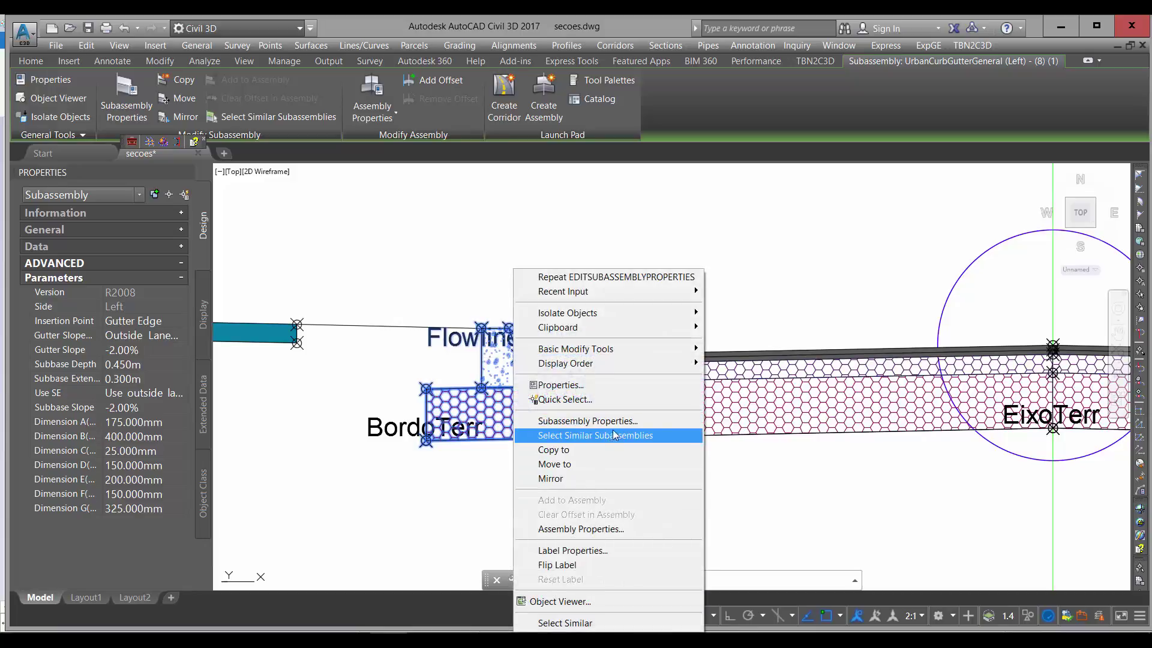
key(Escape)
key(Escape)
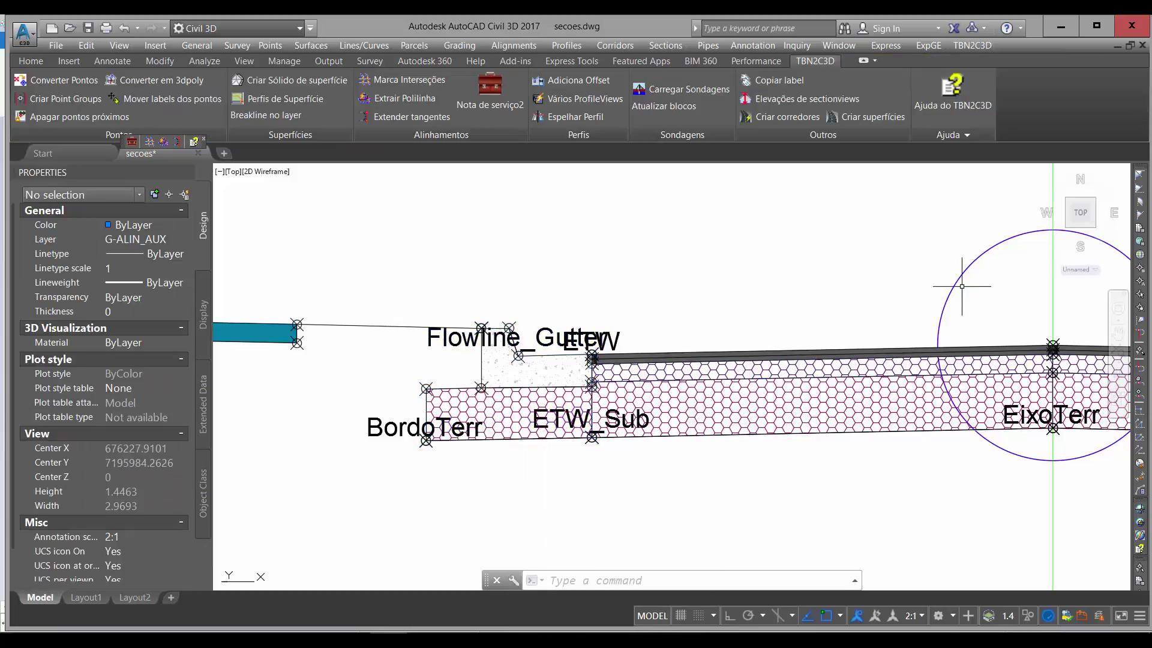
Step: Open the CODIGOS_ code set style for editing from assembly A4's properties and collapse its link codes to show the point codes
click(966, 268)
right_click(966, 269)
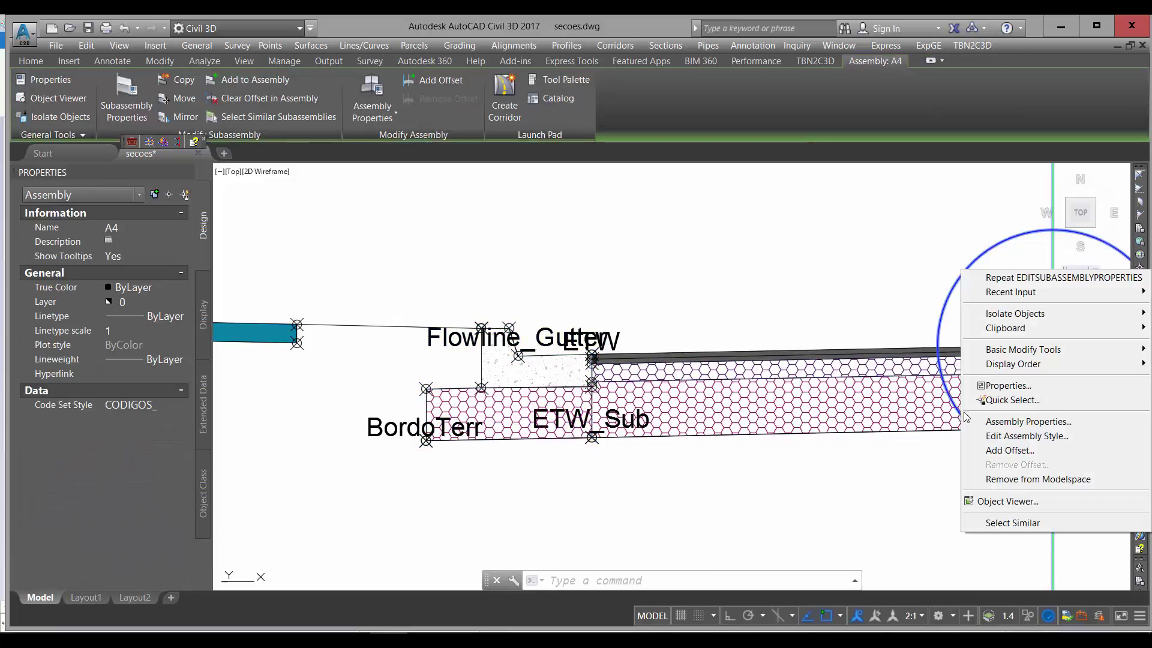
click(997, 422)
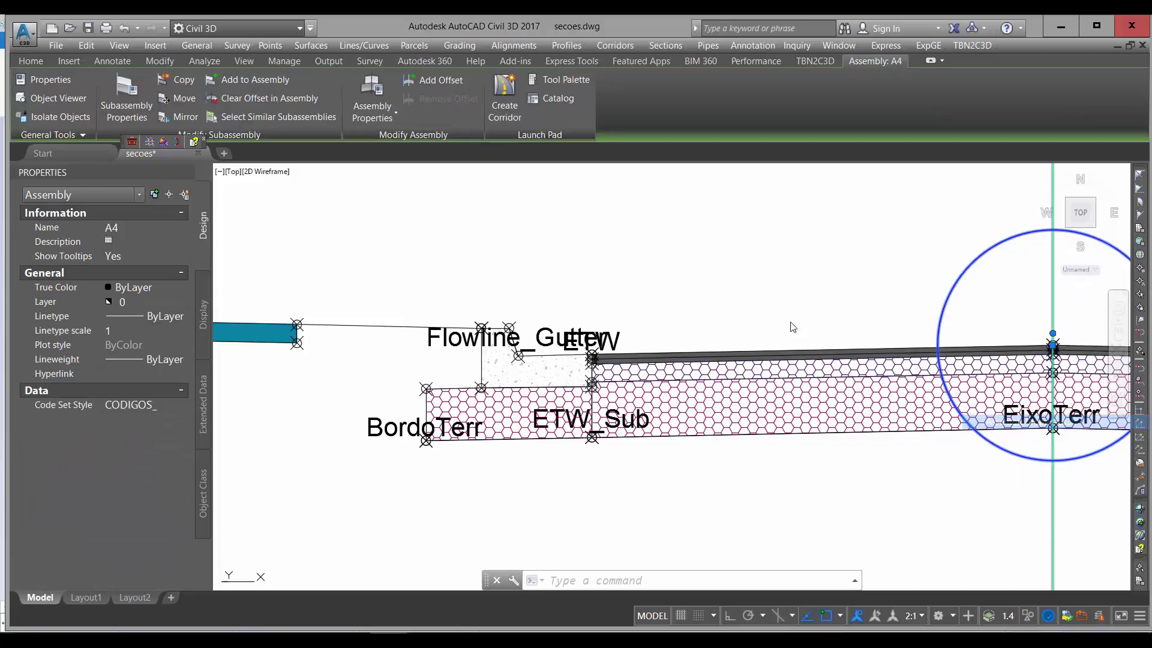
click(460, 180)
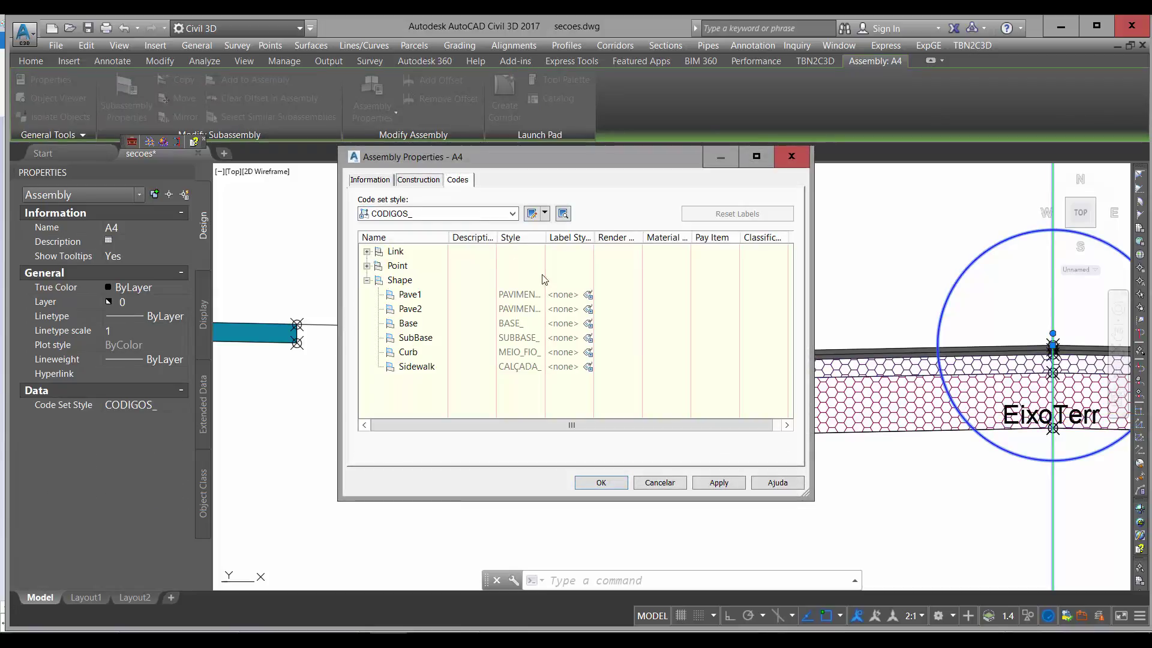
click(540, 217)
click(355, 215)
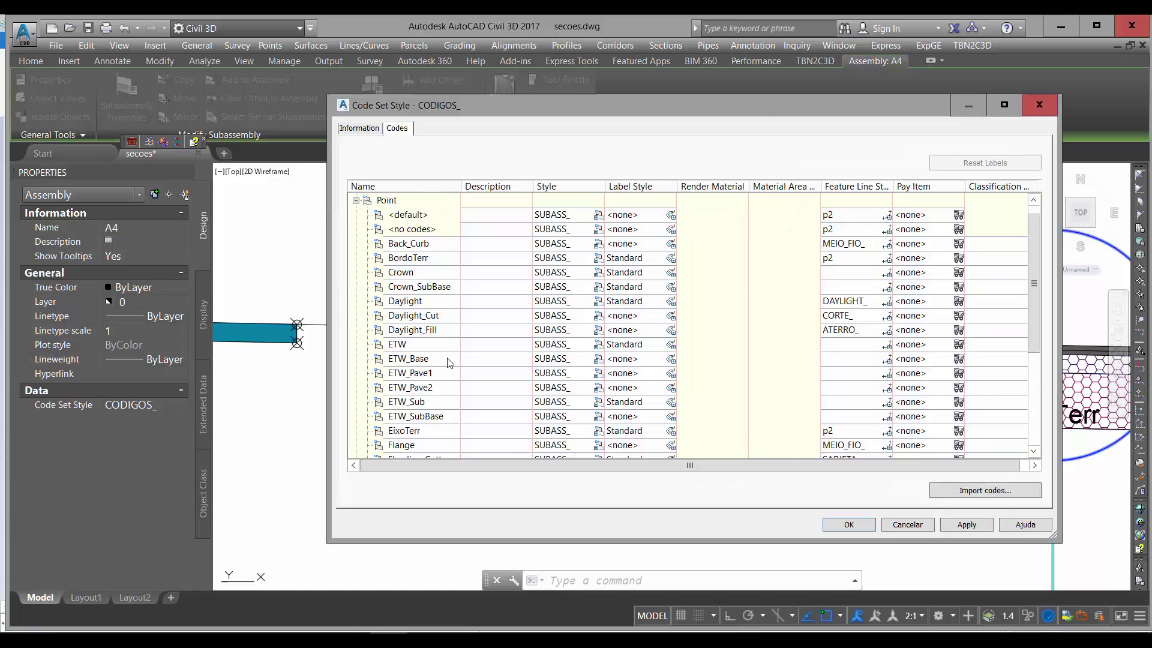
Step: Check the label styles assigned to the ETW_Base, ETW, ETW_Sub and Flowline_Gutter point codes
click(438, 358)
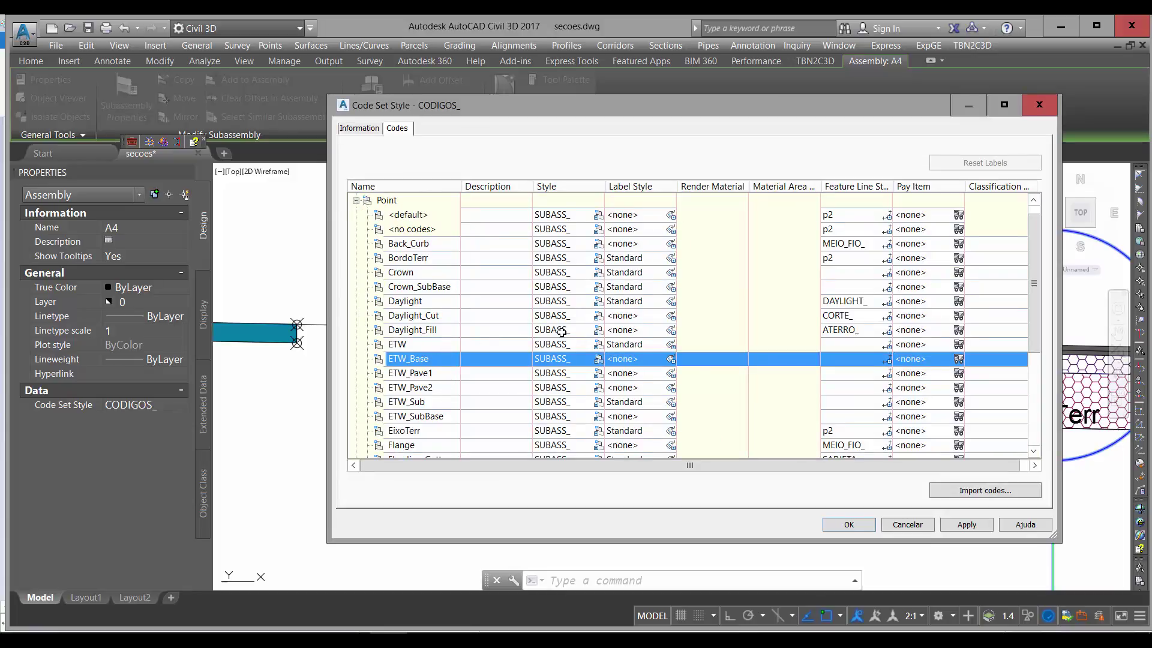
click(461, 343)
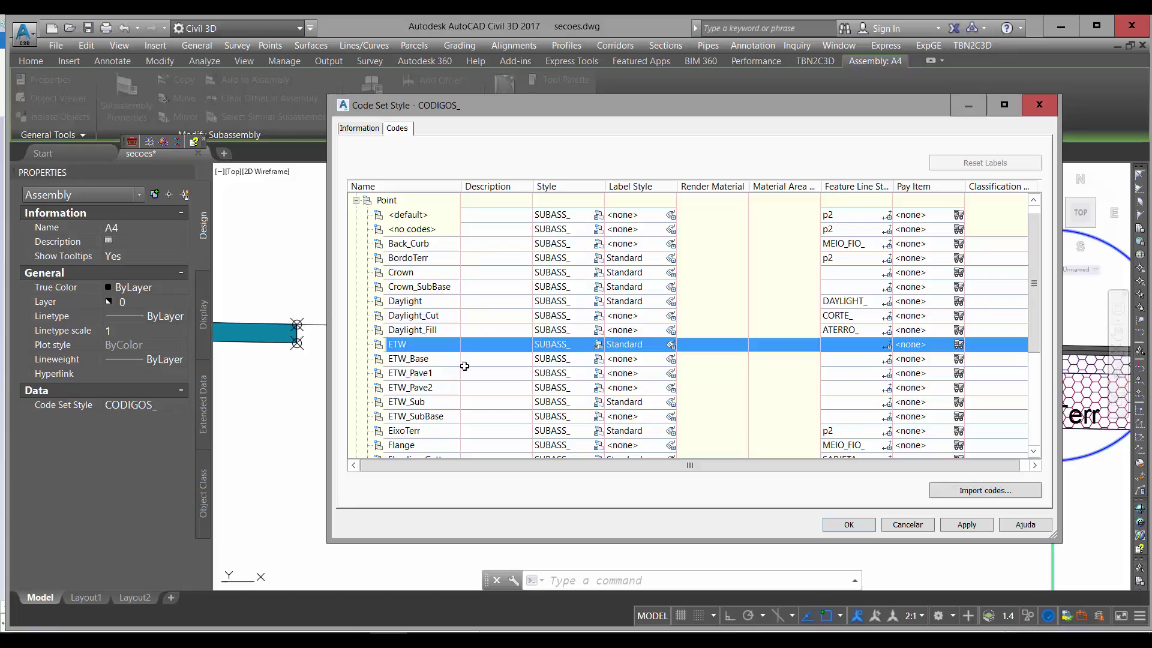
click(454, 402)
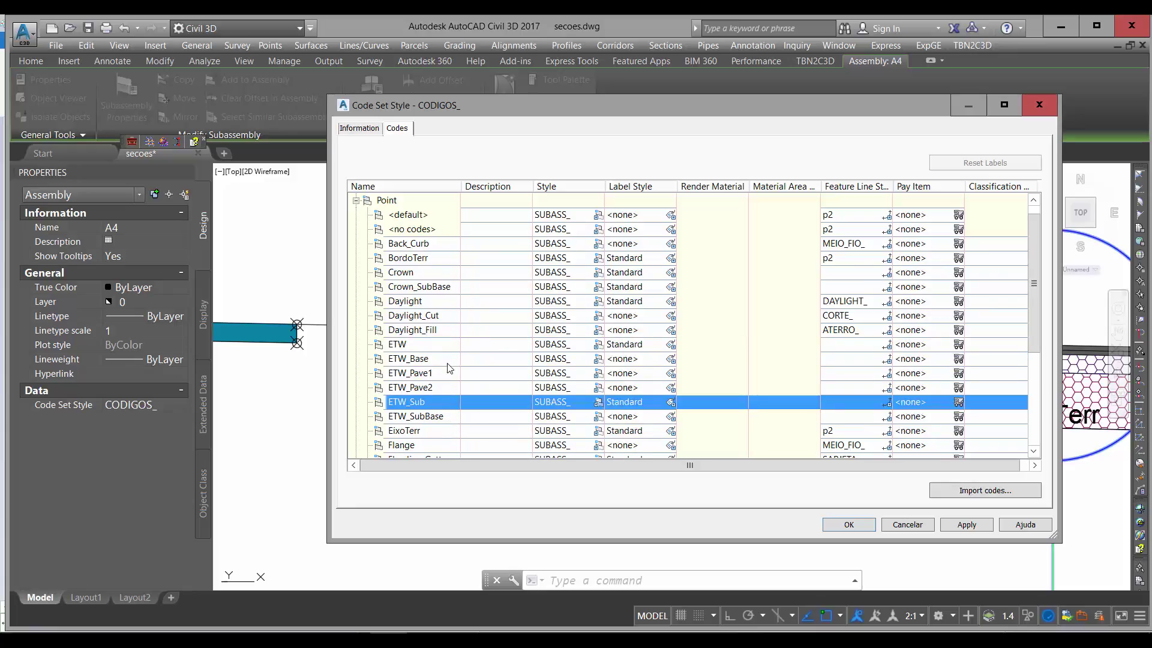
scroll(449, 368, down, 1)
click(427, 419)
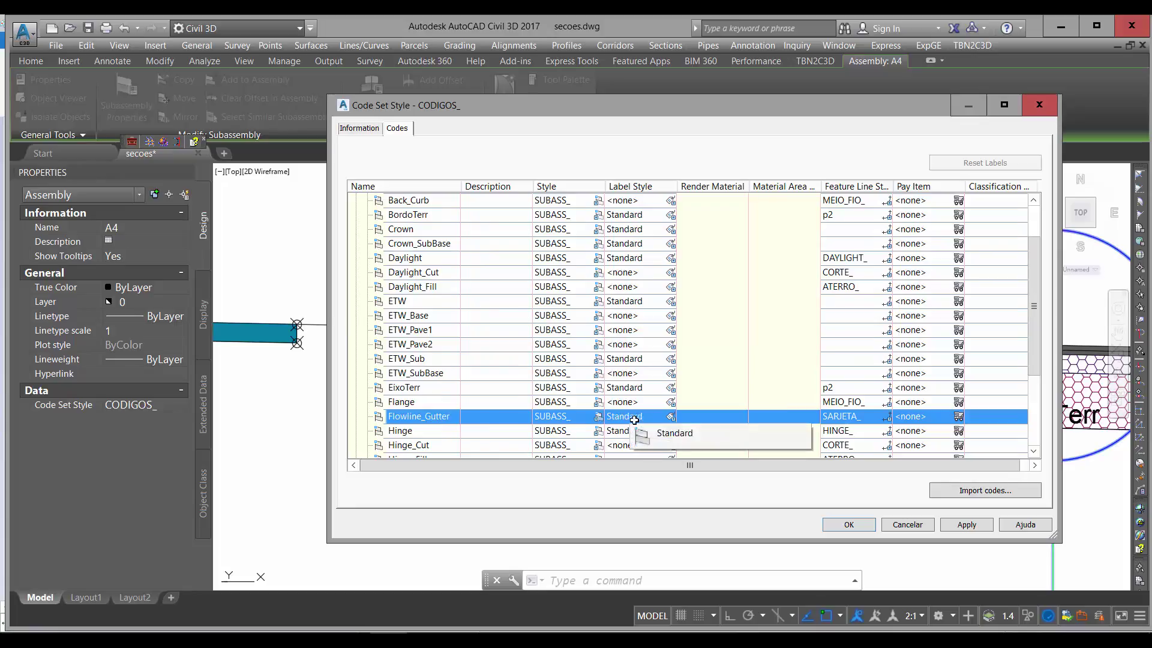
Step: Open the Standard label style of Flowline_Gutter for editing and inspect the contents of its text component
click(671, 417)
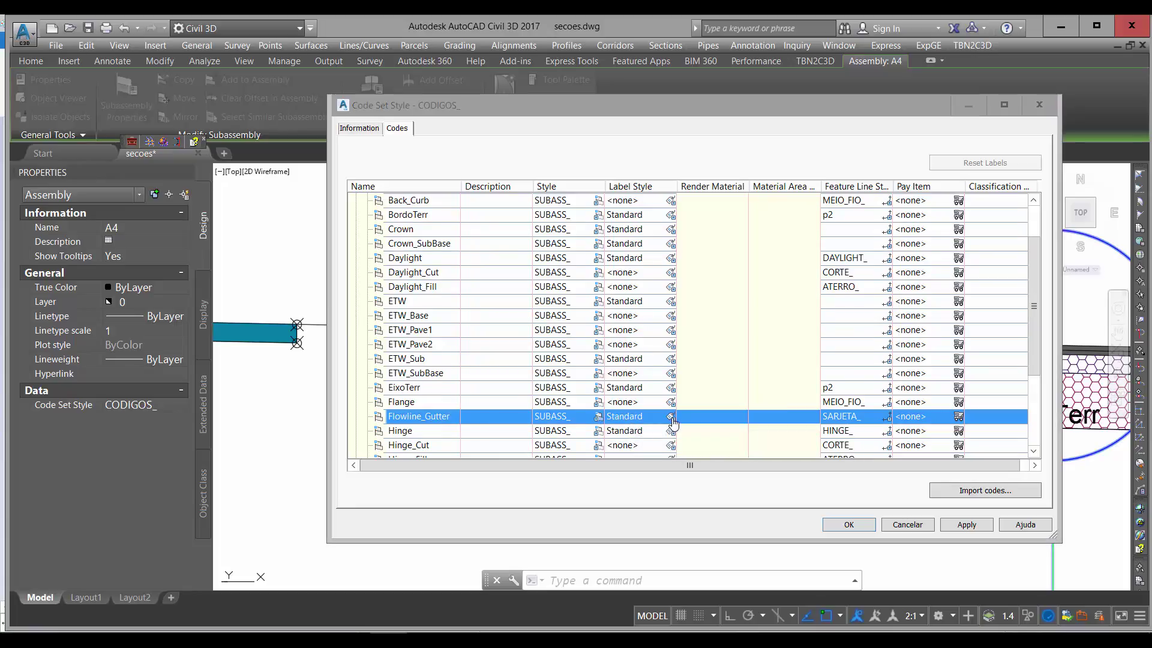
click(622, 322)
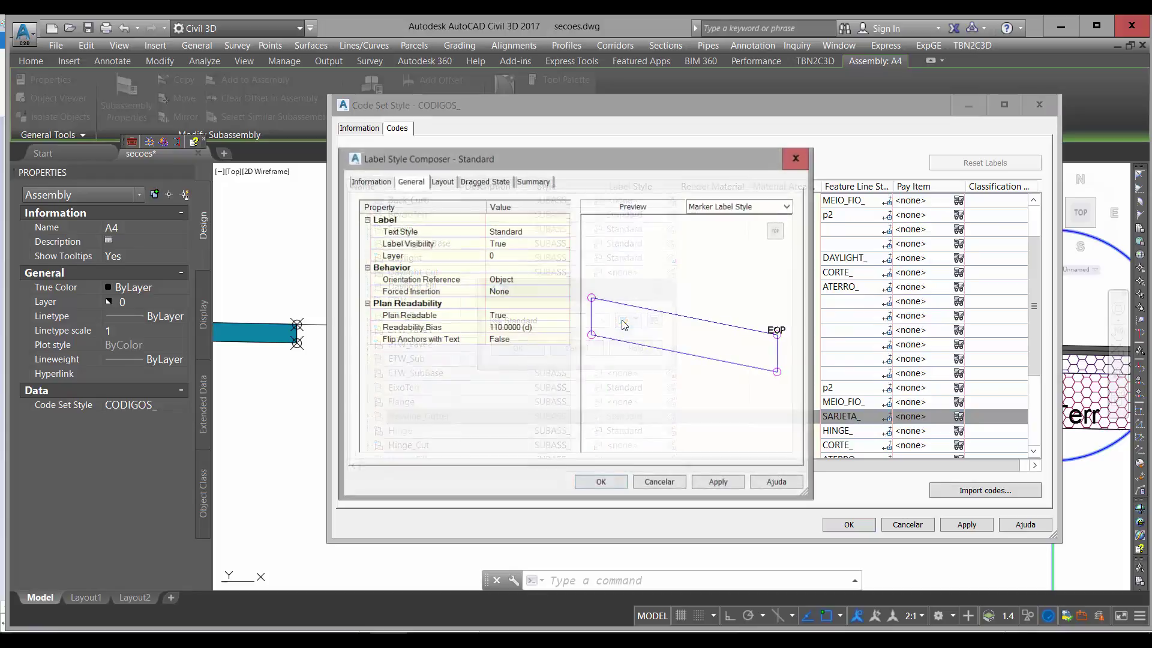
click(447, 185)
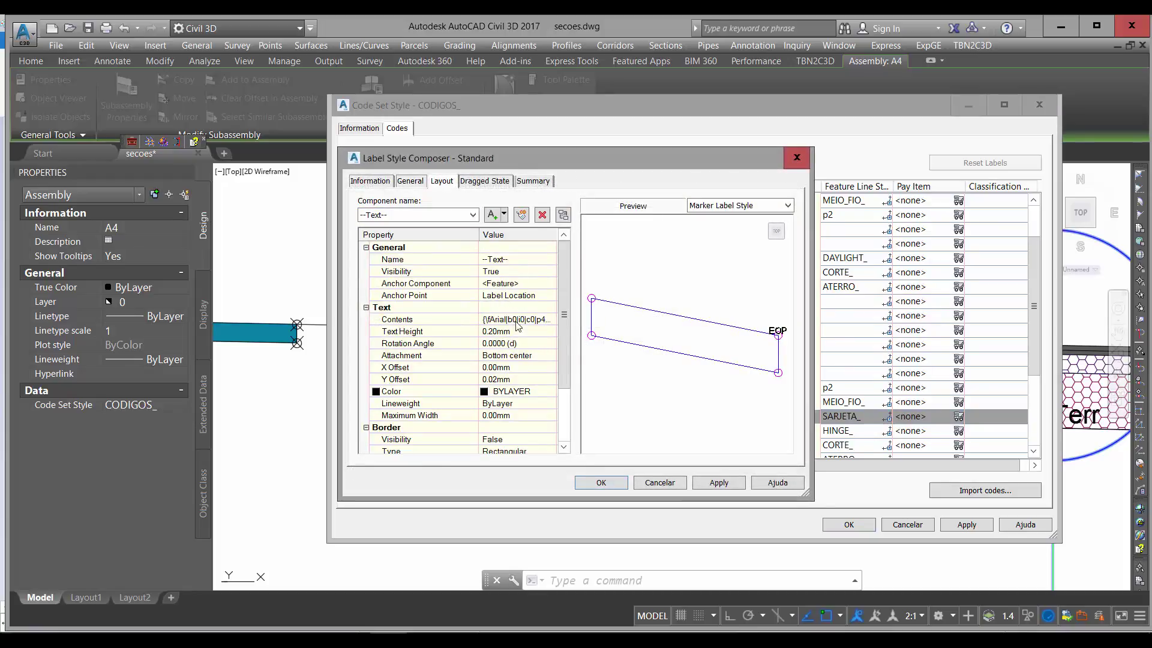
click(545, 323)
click(550, 321)
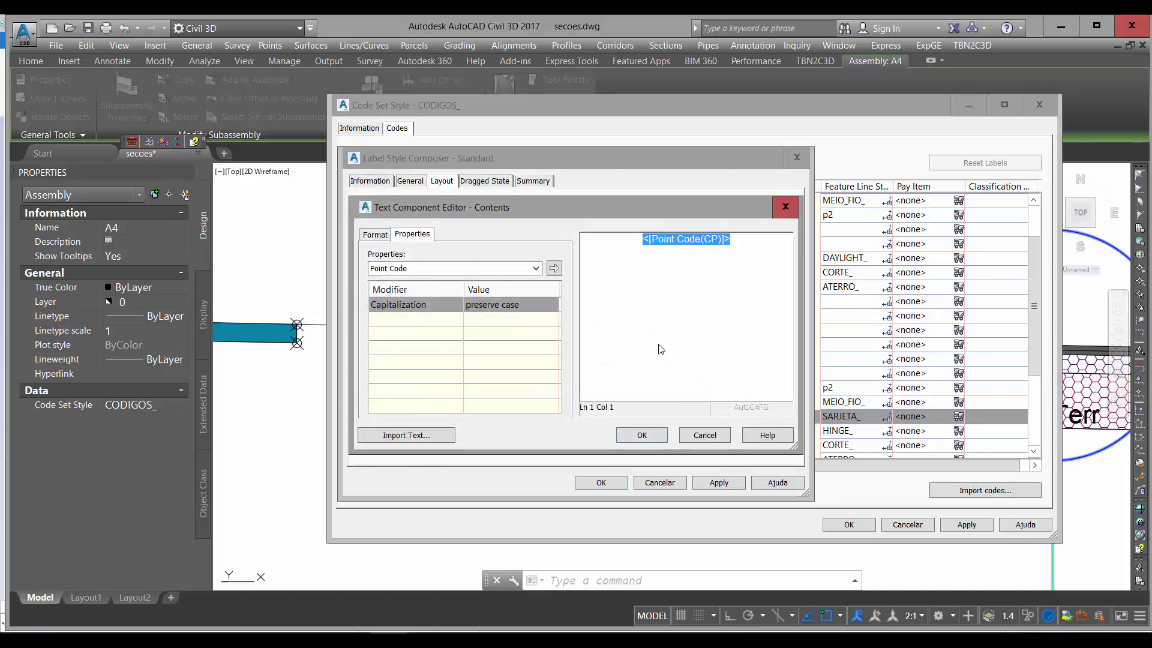
Step: Cancel the label text, label style, code set style and A4 assembly properties, and look over the whole assembly
key(Escape)
key(Escape)
key(Escape)
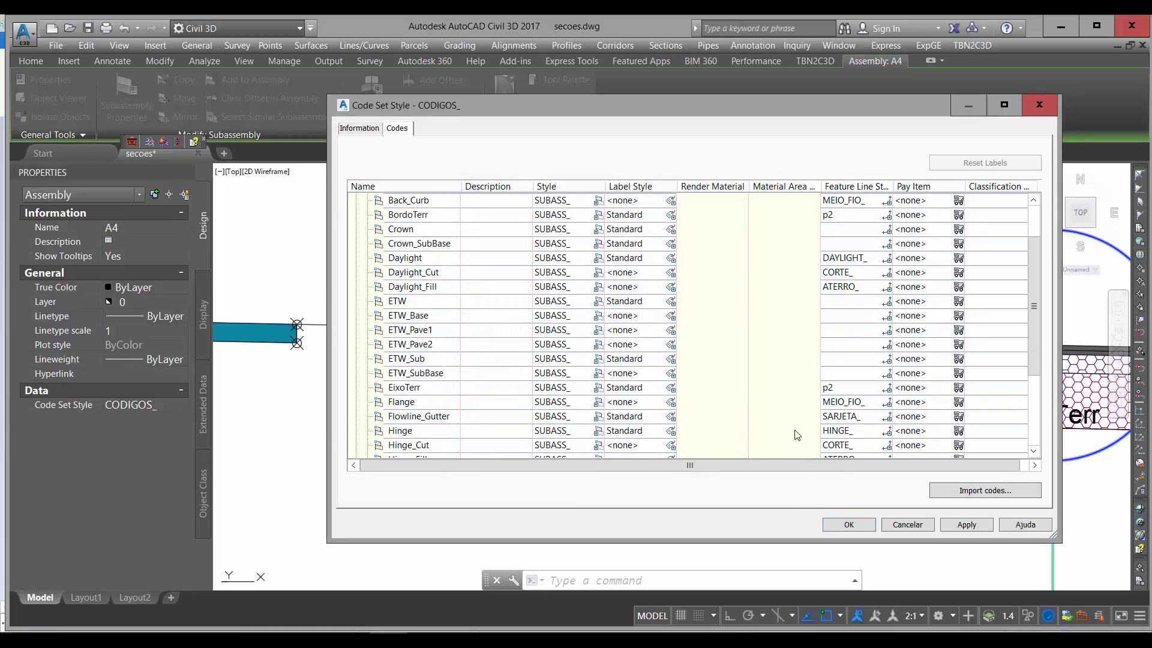
click(907, 526)
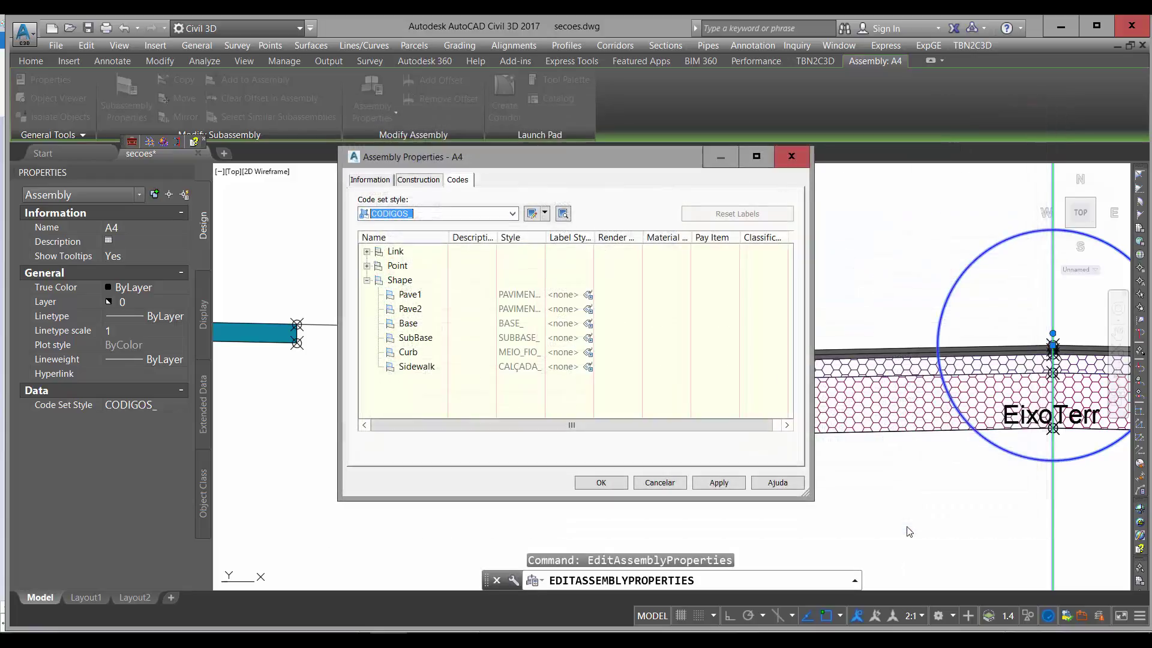
click(652, 488)
scroll(546, 356, down, 8)
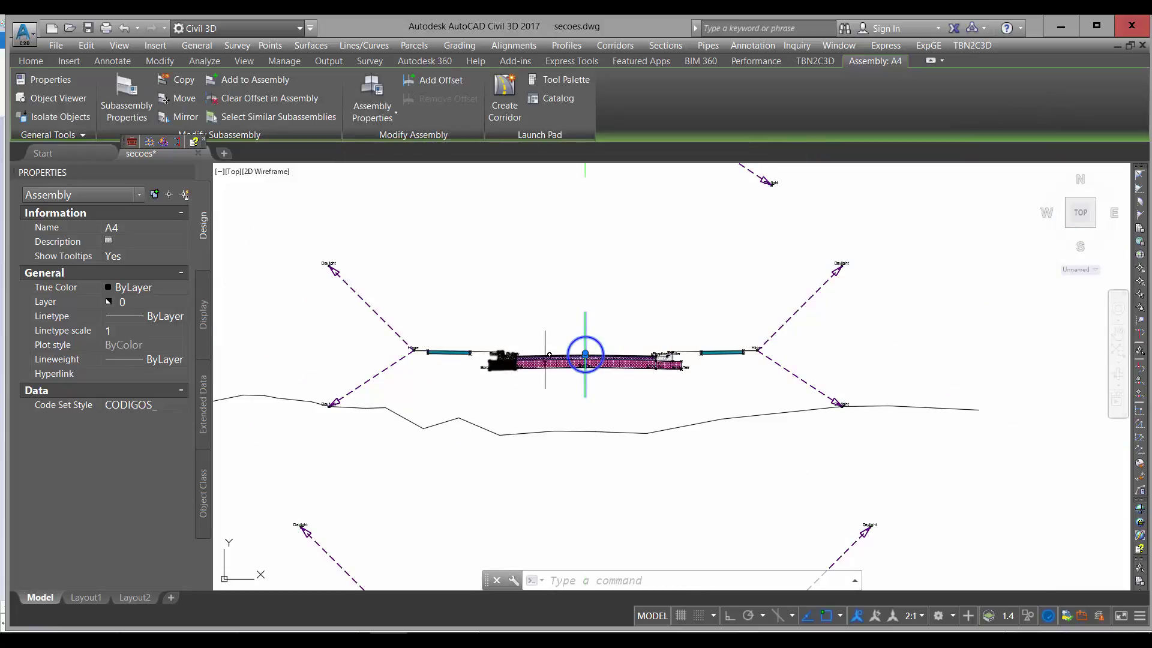
scroll(545, 358, up, 4)
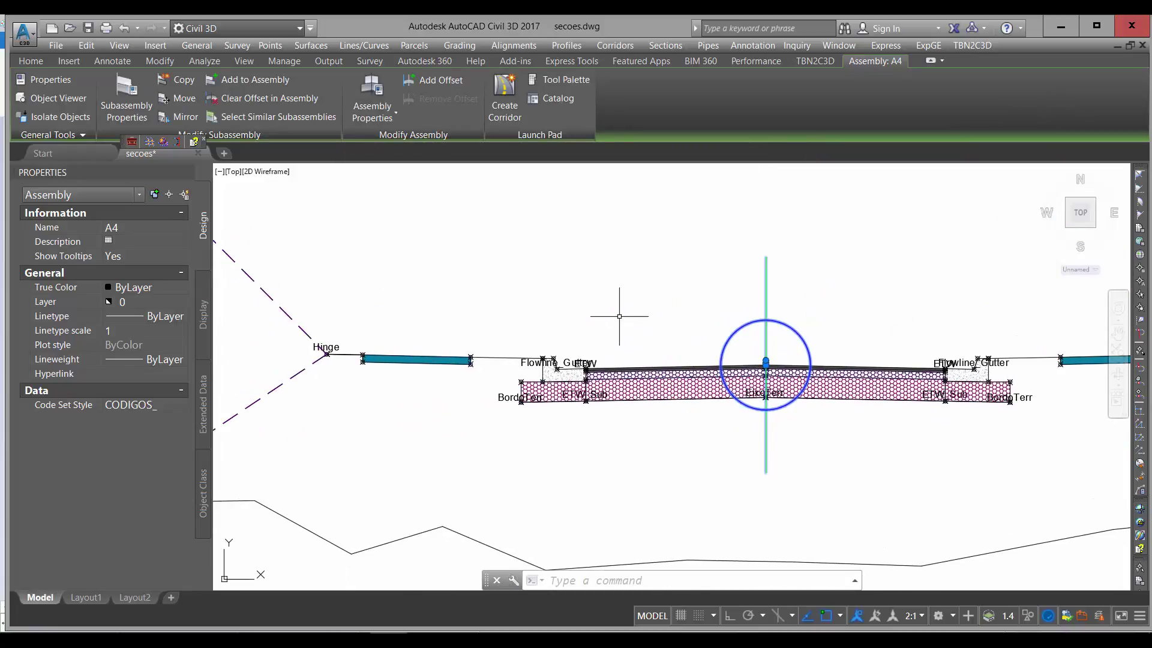
Step: Draw a vertical line upward from the left lane's ETW point and a circle of radius about 0.24 centred on its upper end
text(l)
key(Return)
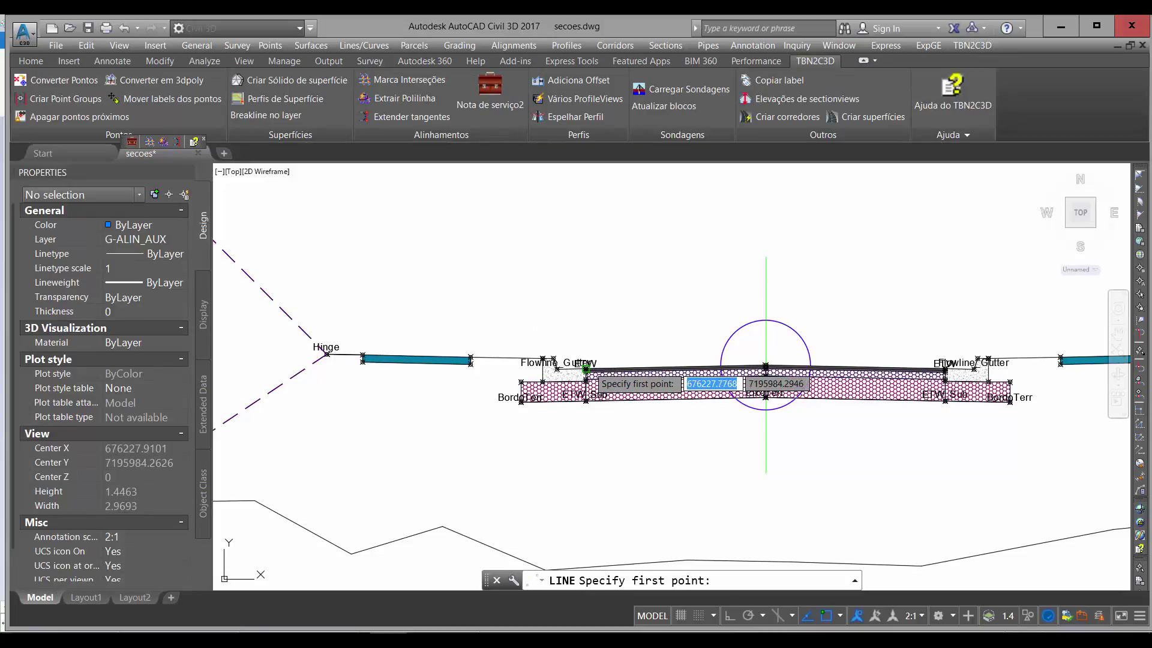
click(584, 369)
click(586, 307)
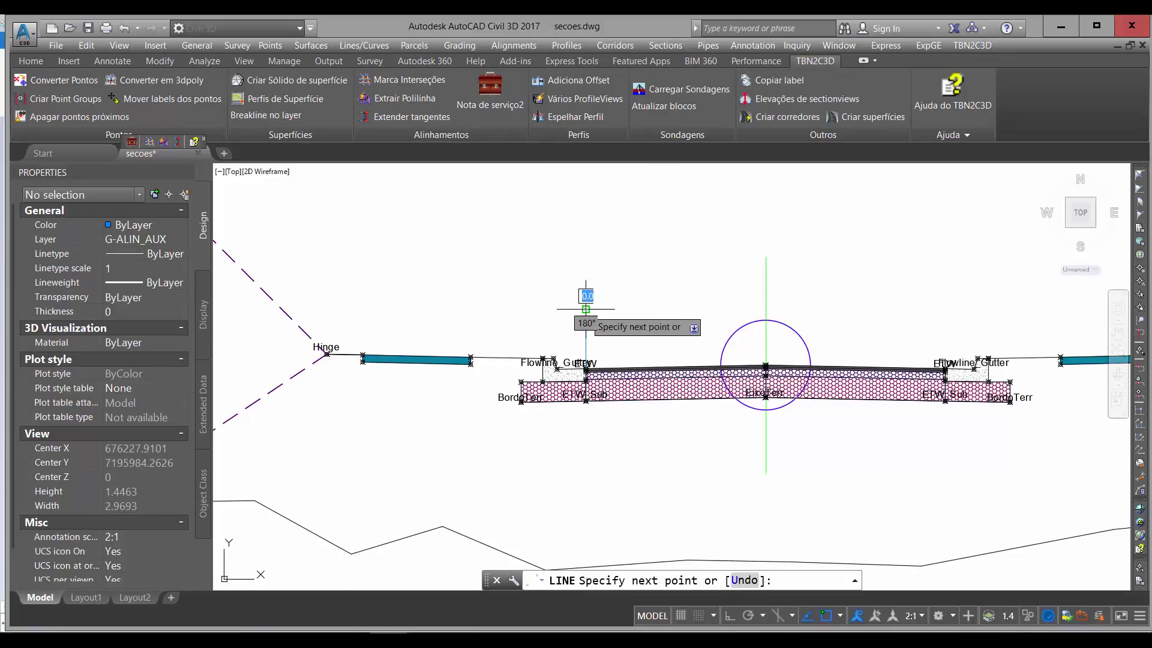
key(Escape)
text(c)
key(Return)
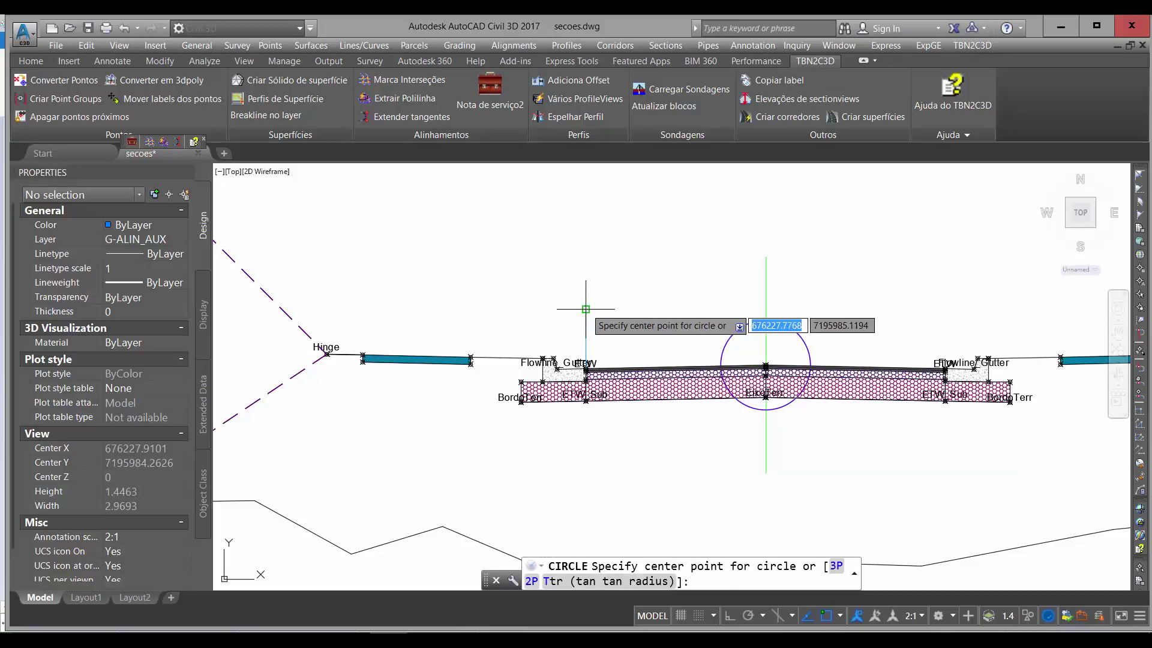
click(586, 308)
click(568, 307)
Step: Erase the circle and the vertical line above the left lane's ETW point
scroll(584, 309, up, 4)
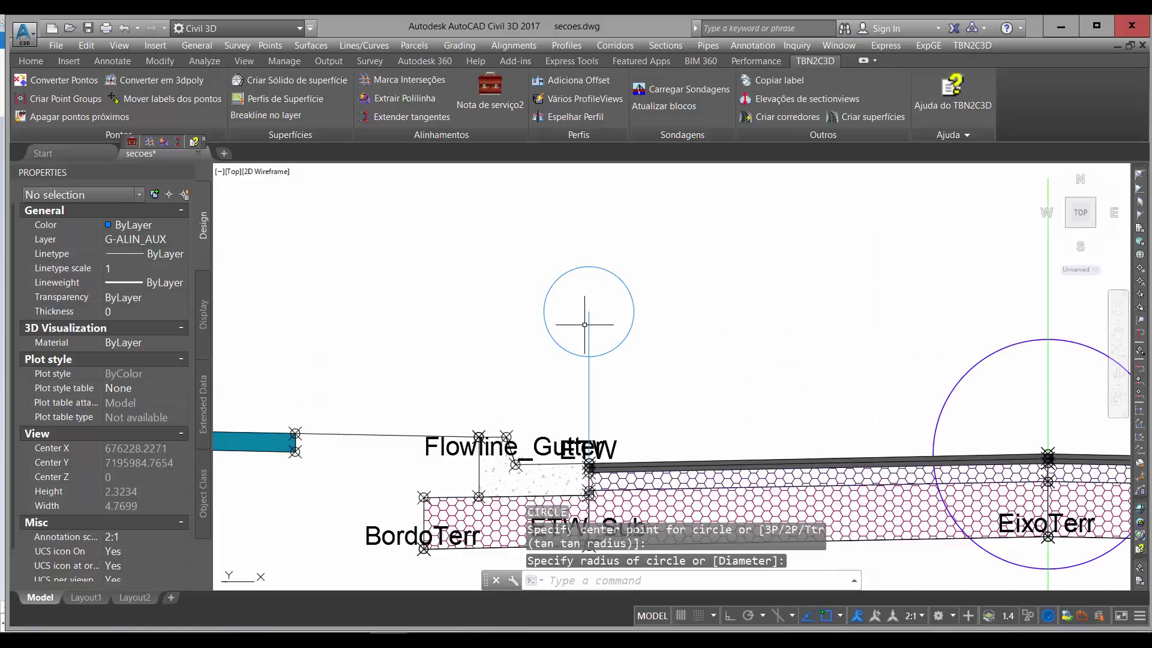
key(Escape)
click(570, 308)
click(582, 333)
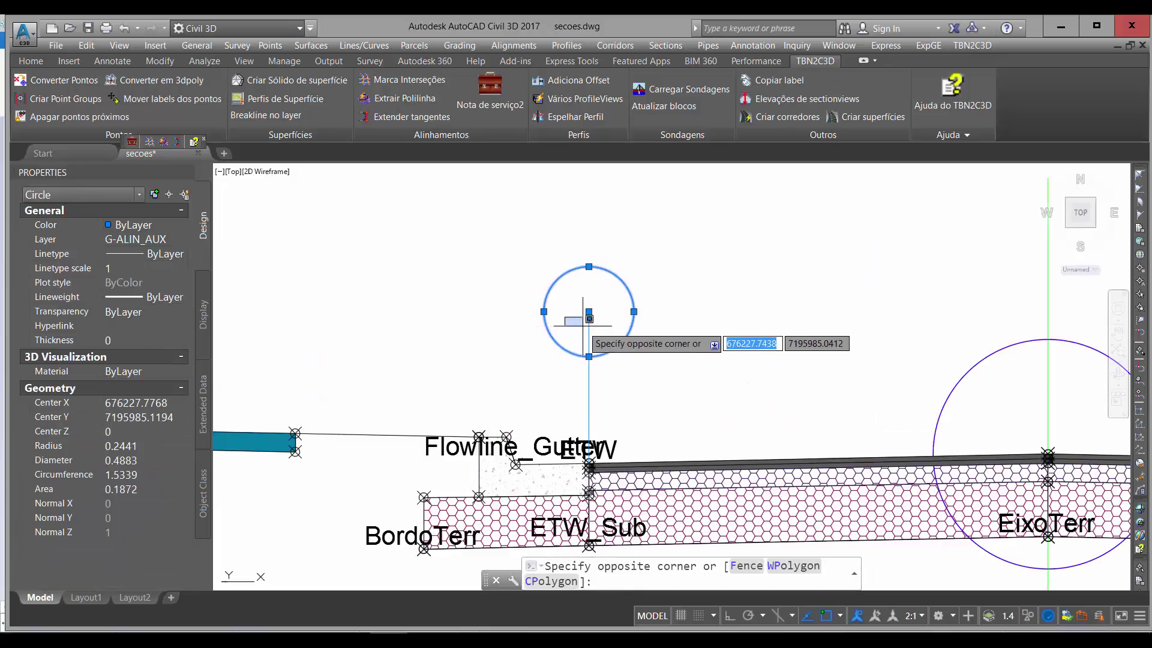
key(Escape)
click(587, 327)
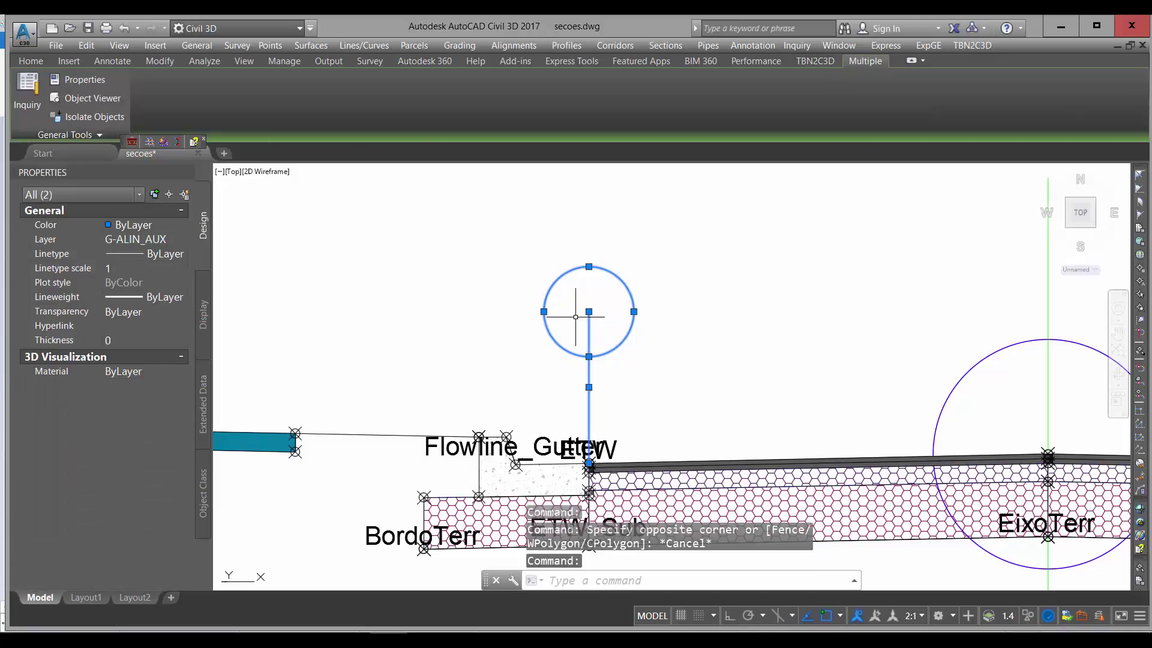
key(Delete)
key(Escape)
Step: Select the left lane subassembly of A4 to view its parameters, and clear the selection
scroll(566, 296, down, 5)
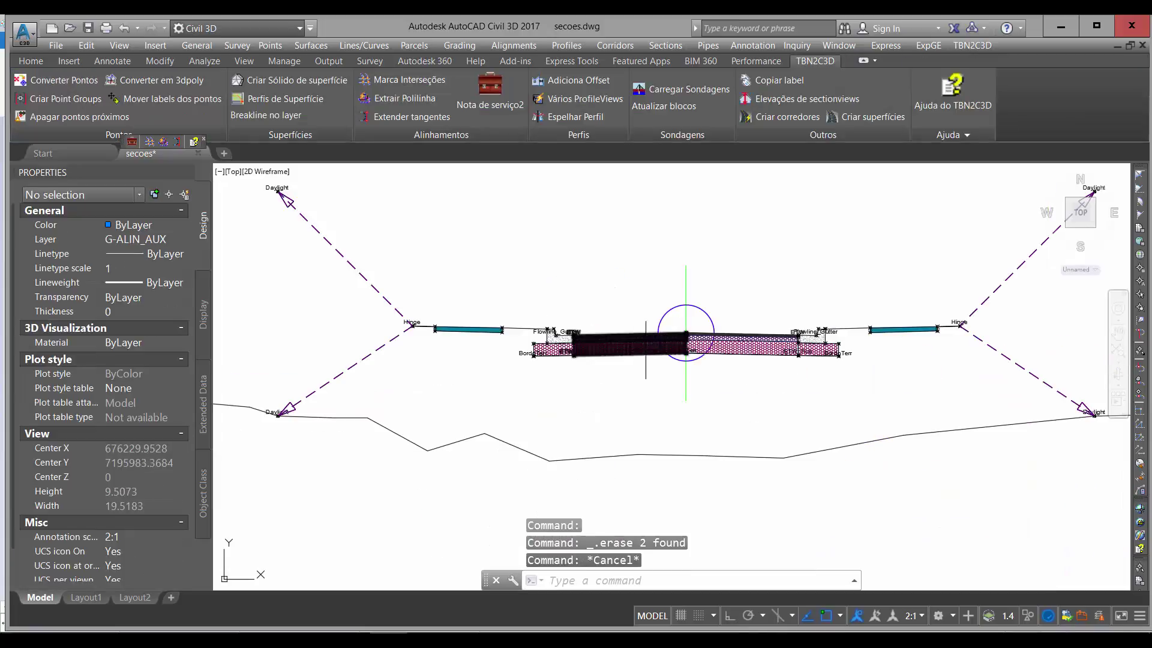
key(Escape)
scroll(528, 367, up, 3)
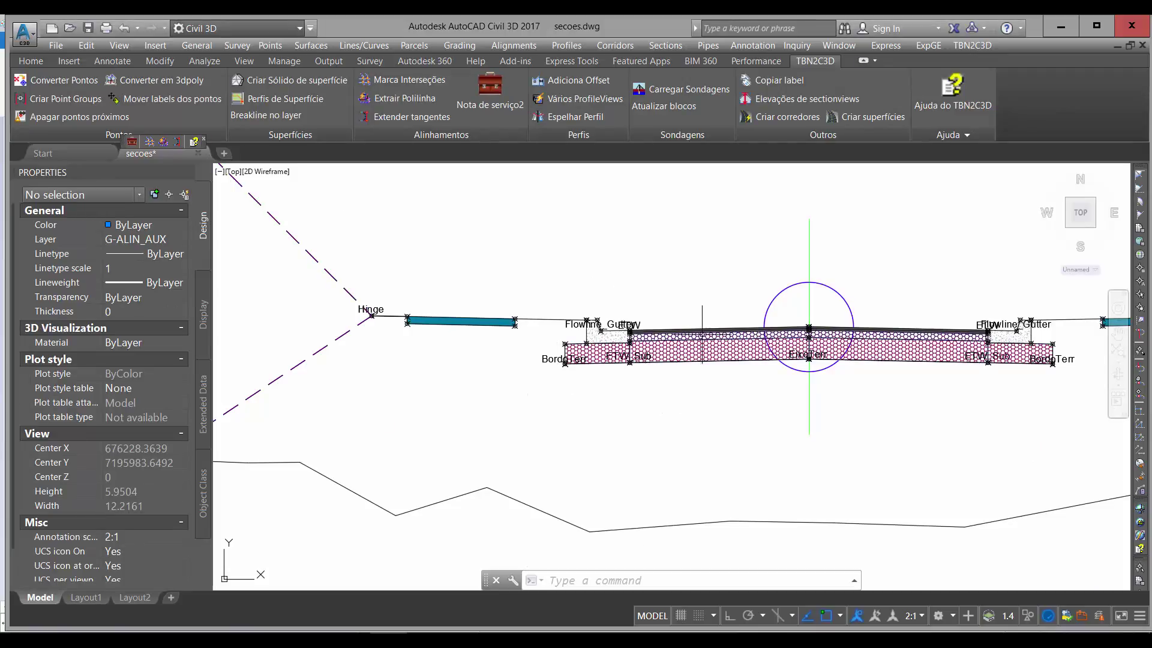
click(703, 330)
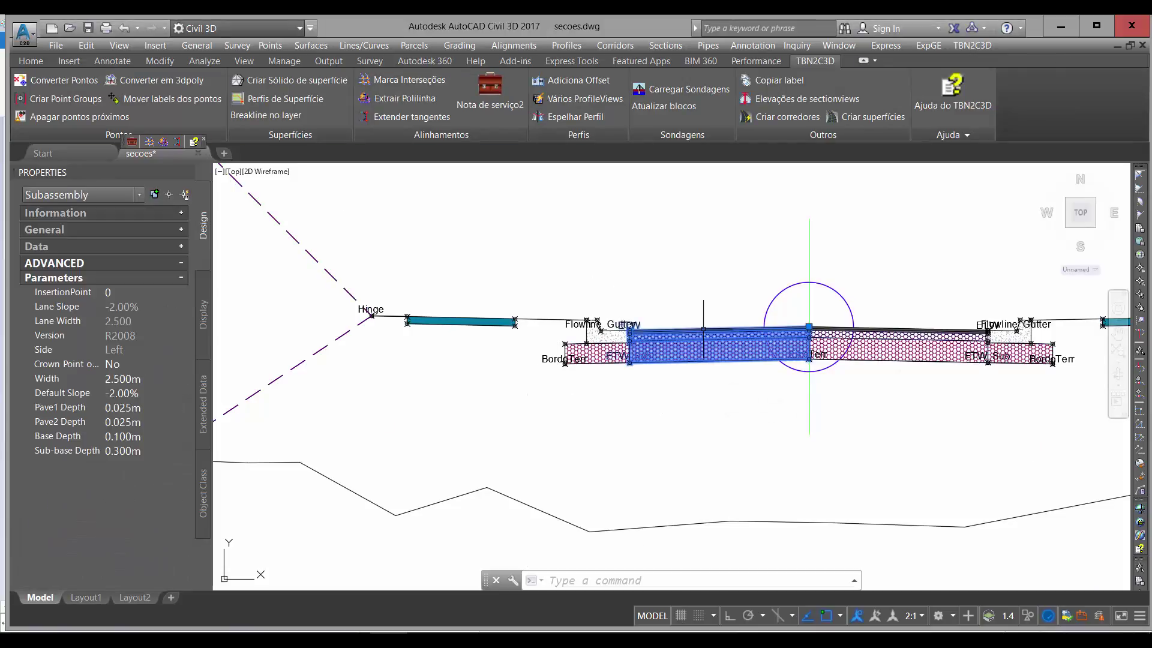
key(Escape)
Step: Open the CODIGOS_ code set style for editing from assembly A4's properties and list its link codes
click(777, 295)
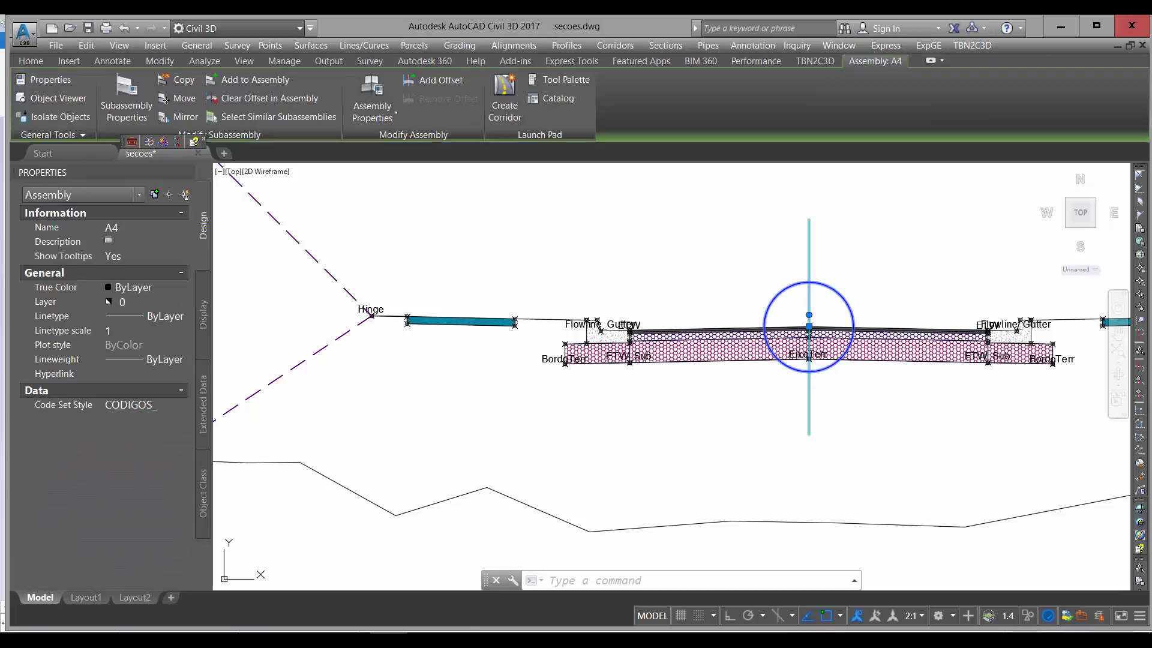
right_click(777, 295)
click(821, 444)
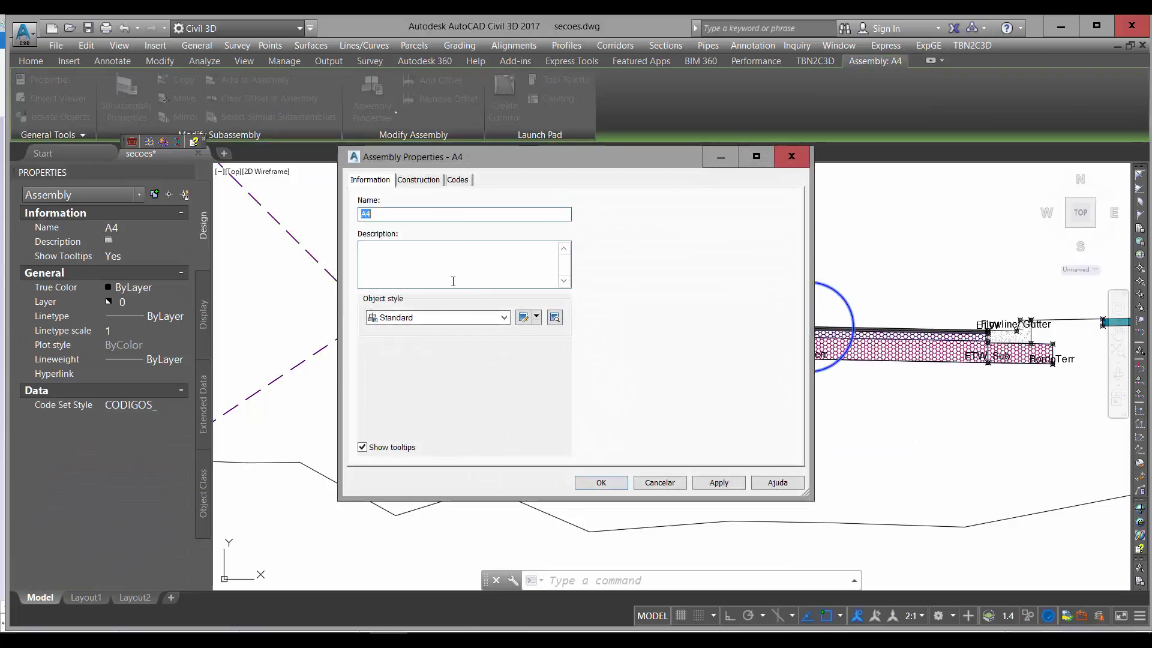
click(458, 179)
click(531, 215)
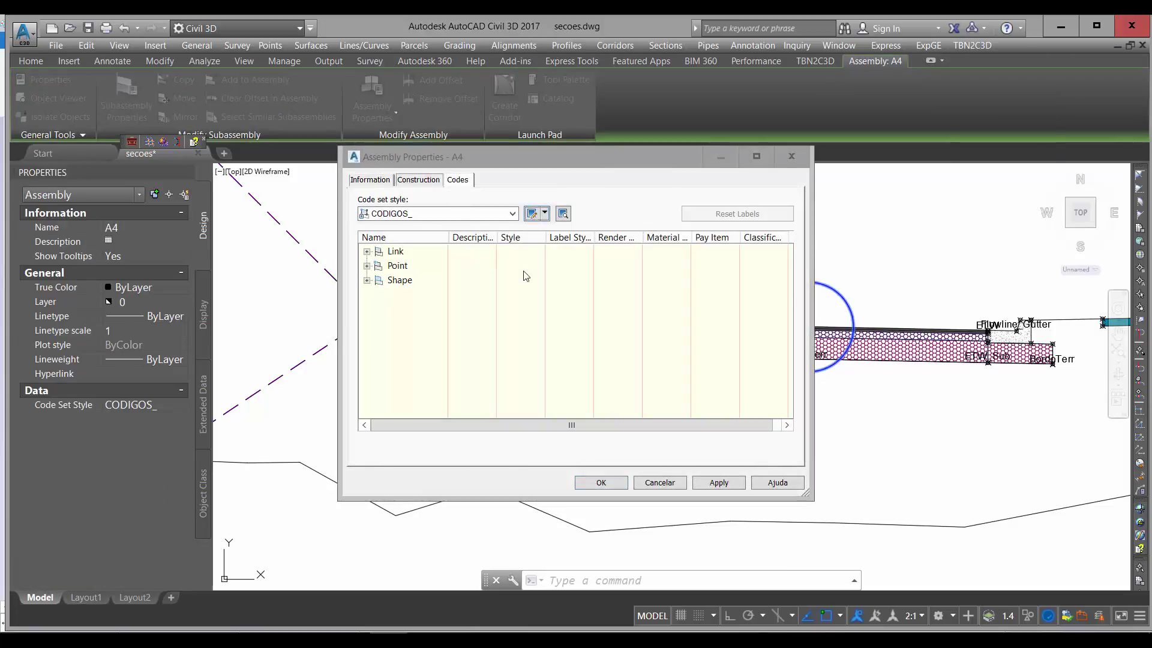
click(356, 200)
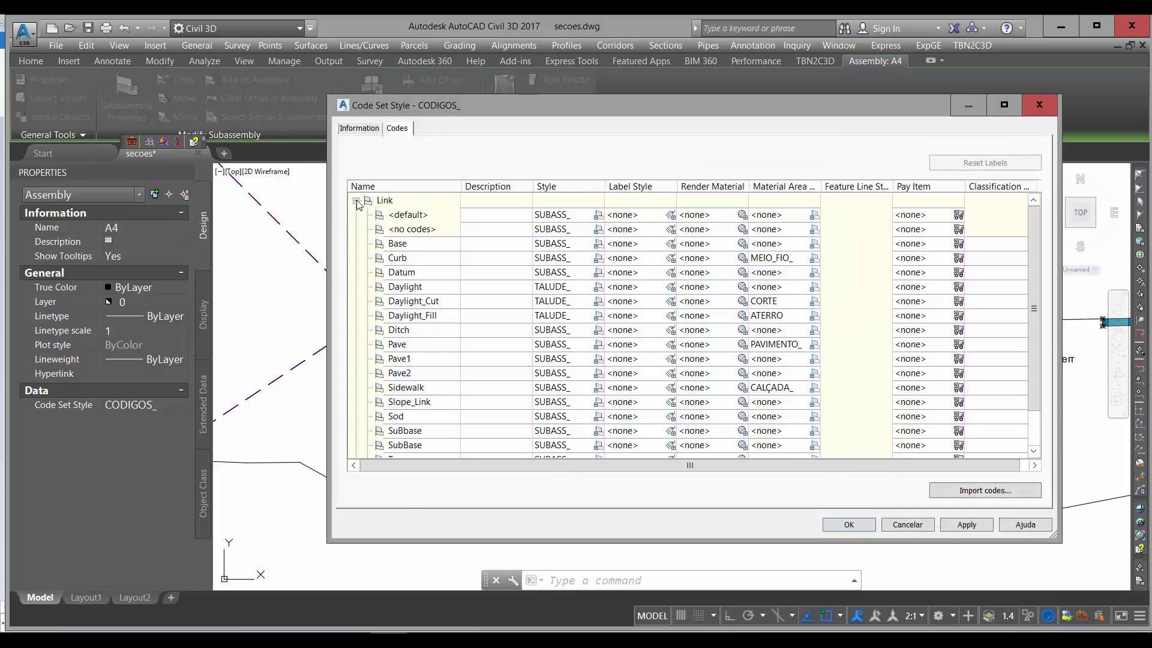
Step: Choose the Standard label style for the Pave link code and open that style for editing
click(424, 349)
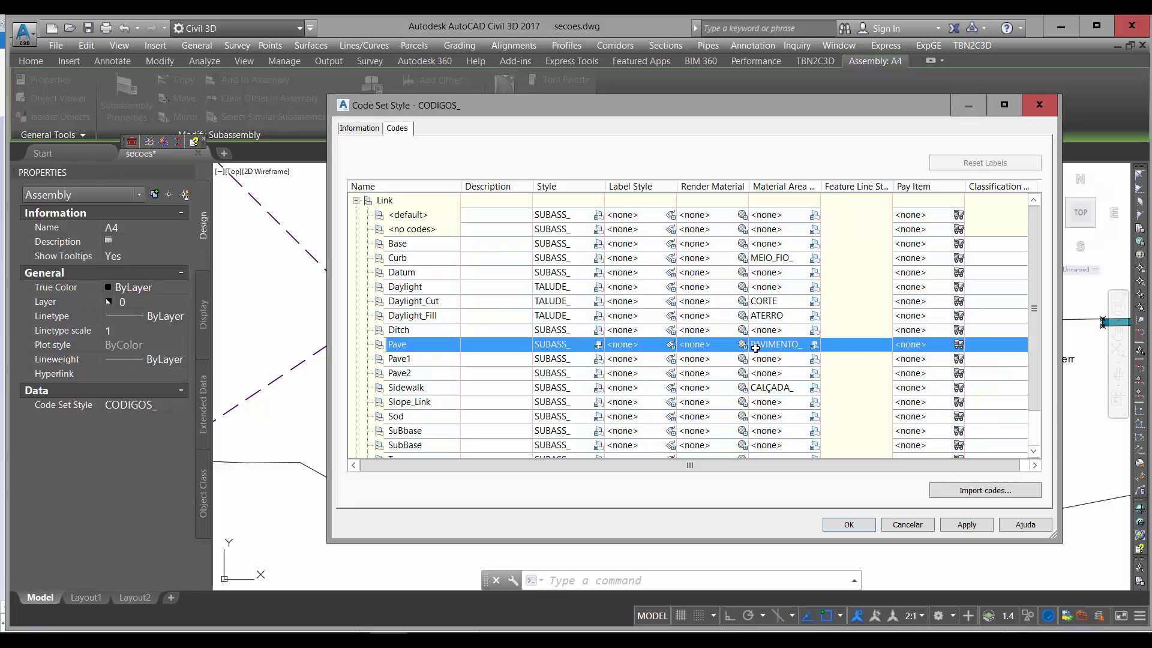
click(670, 344)
click(603, 321)
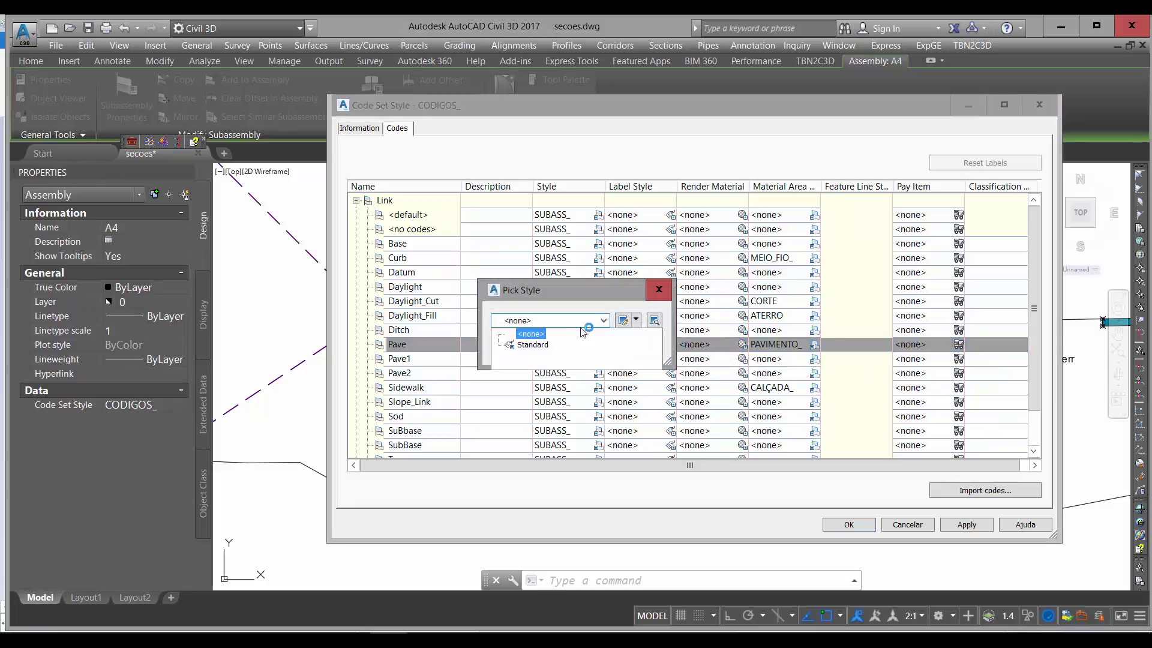
click(533, 345)
click(623, 320)
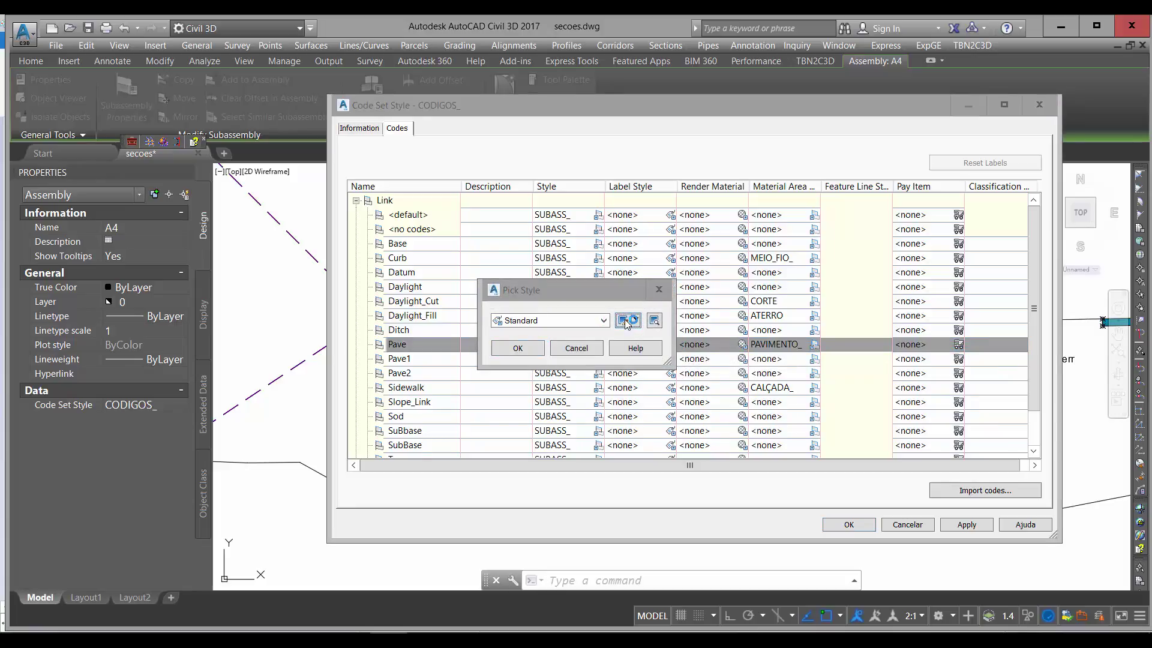
Step: Replace the contents of the Standard link label style's GradeText component with the Link Codes property and accept the style
click(542, 319)
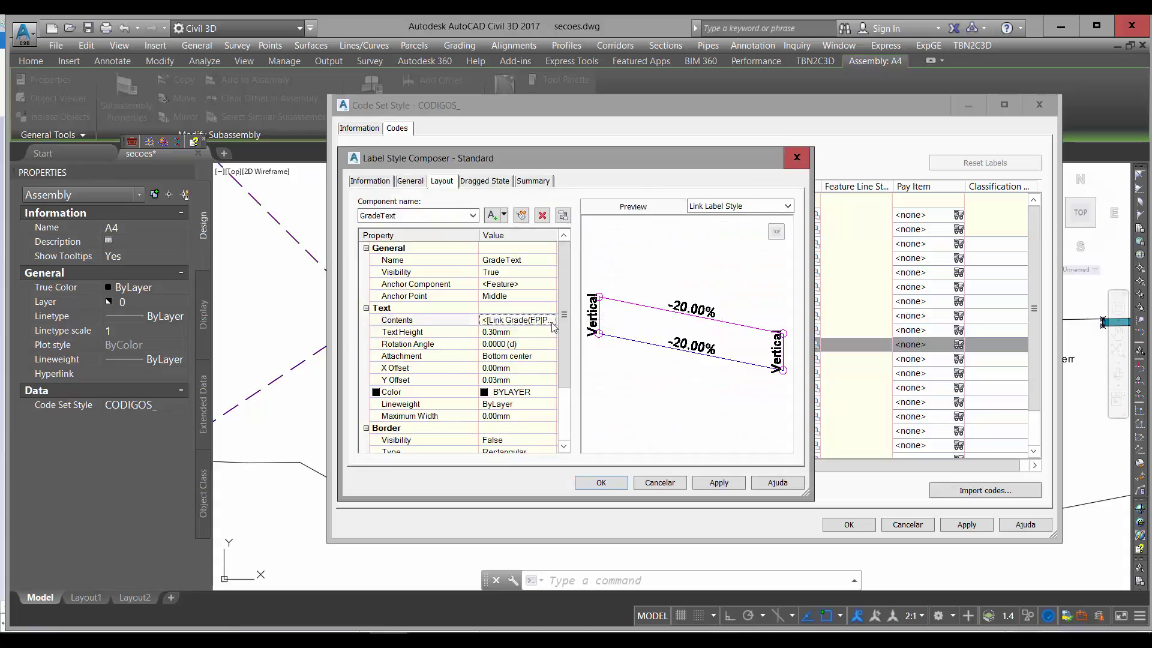
click(550, 319)
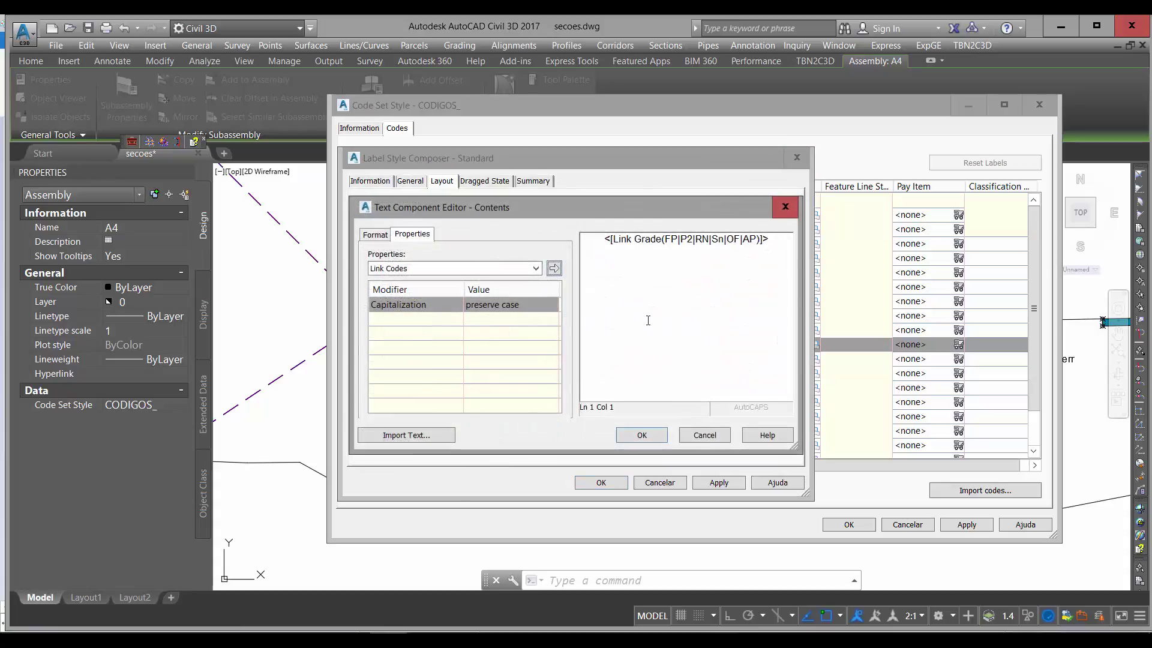
click(424, 269)
click(516, 281)
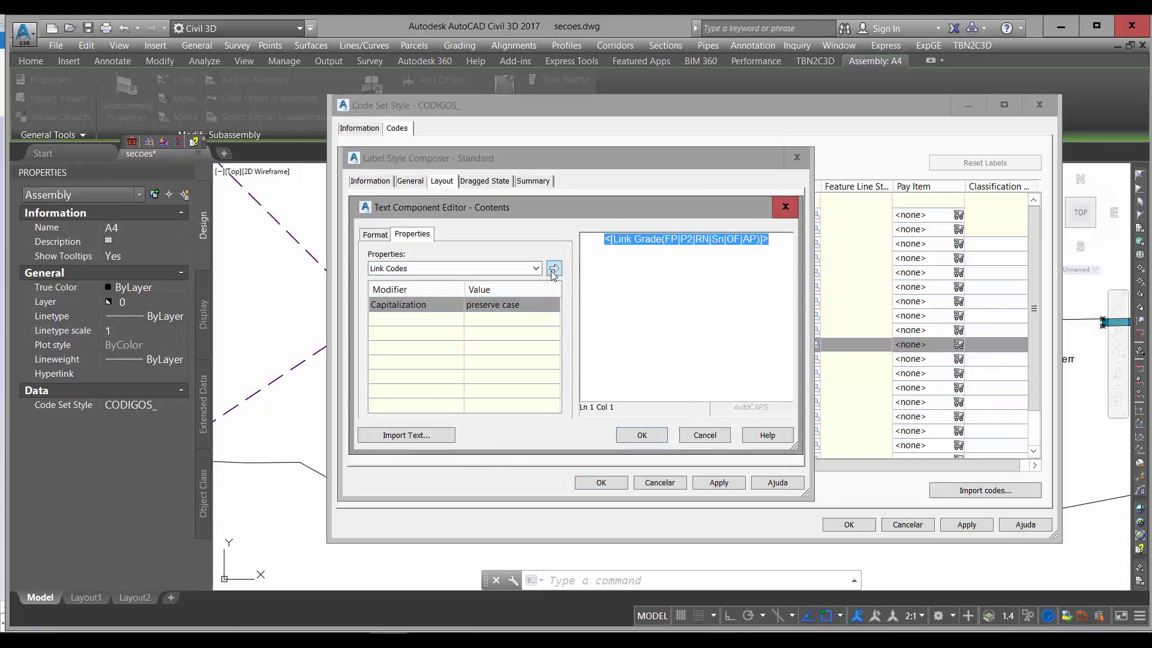
click(553, 269)
click(640, 436)
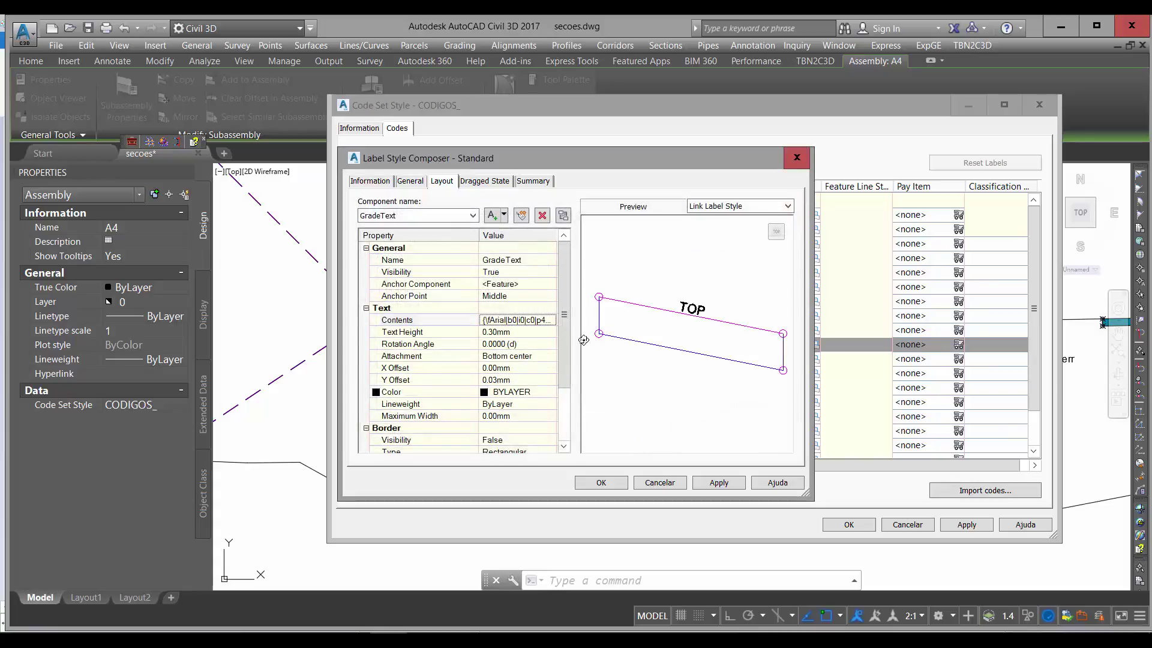
click(501, 331)
click(600, 482)
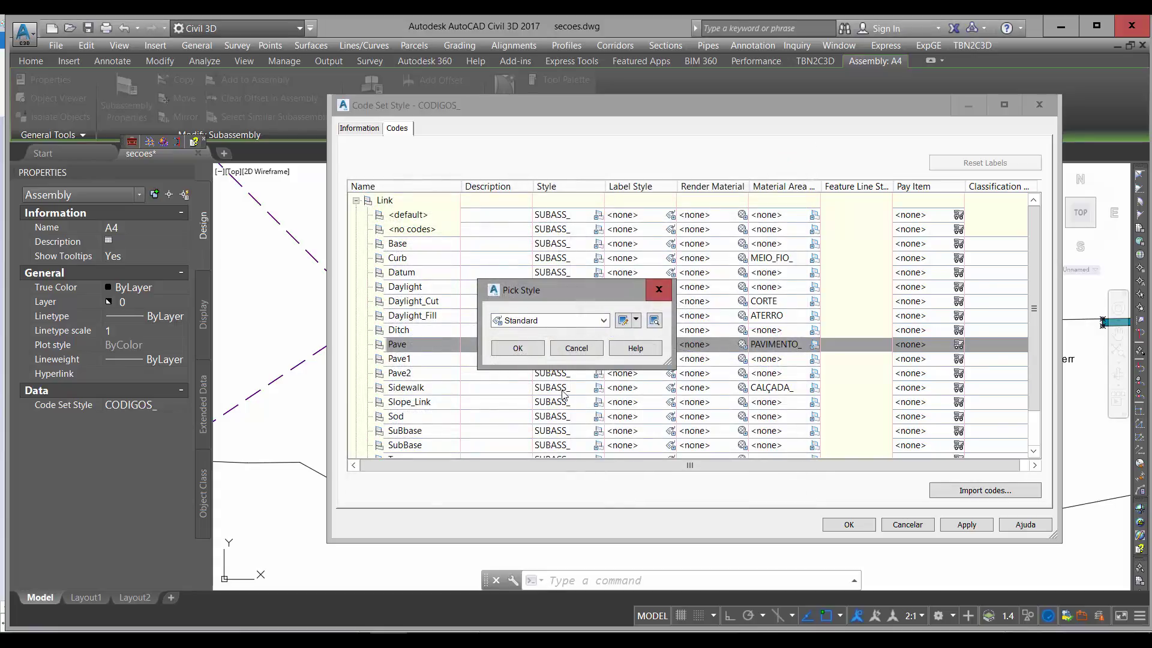
Step: Confirm the Pave label style, the code set style and A4's assembly properties, and check the Pave labels on the lanes
click(520, 349)
click(847, 525)
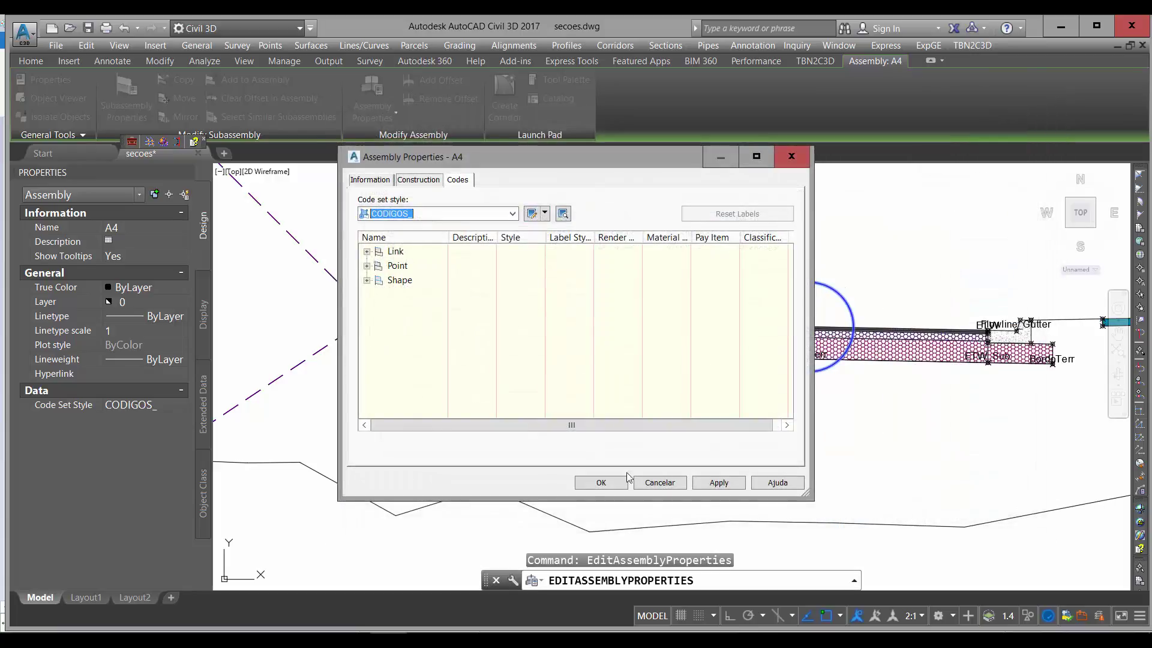
click(601, 482)
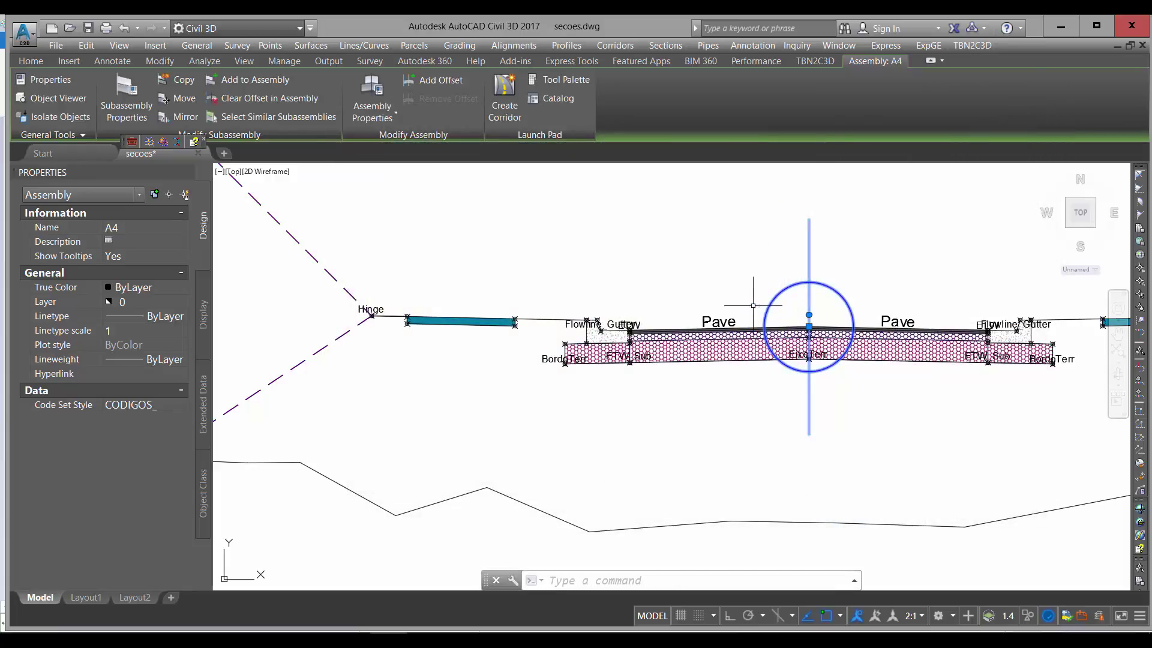
scroll(726, 303, up, 6)
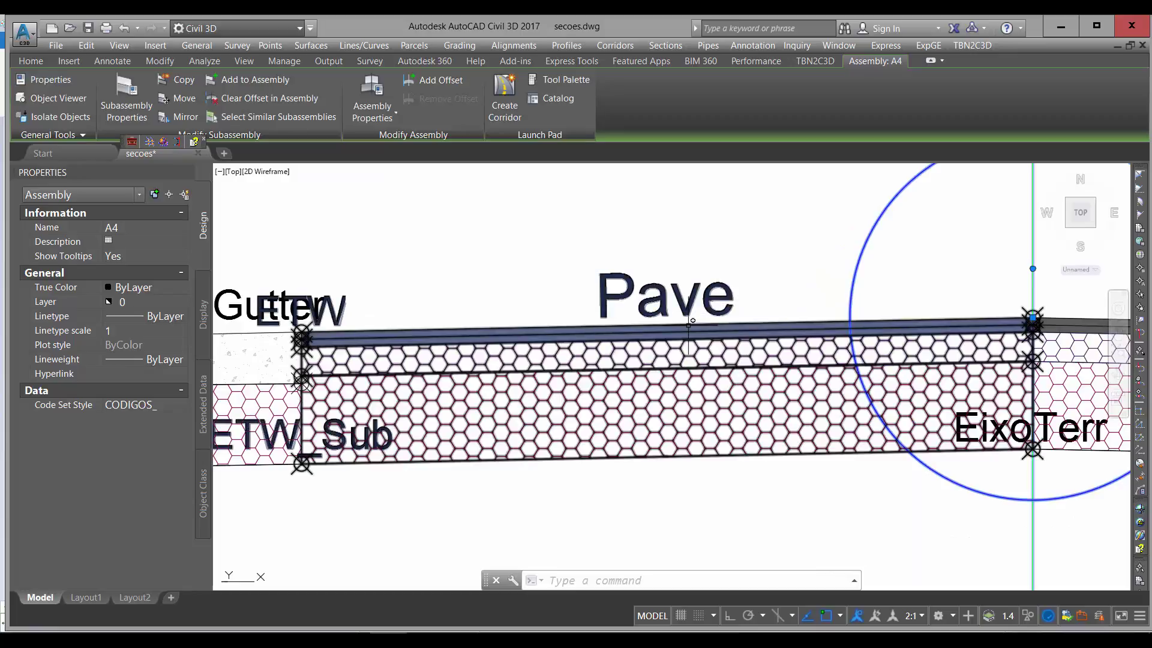
scroll(558, 294, down, 5)
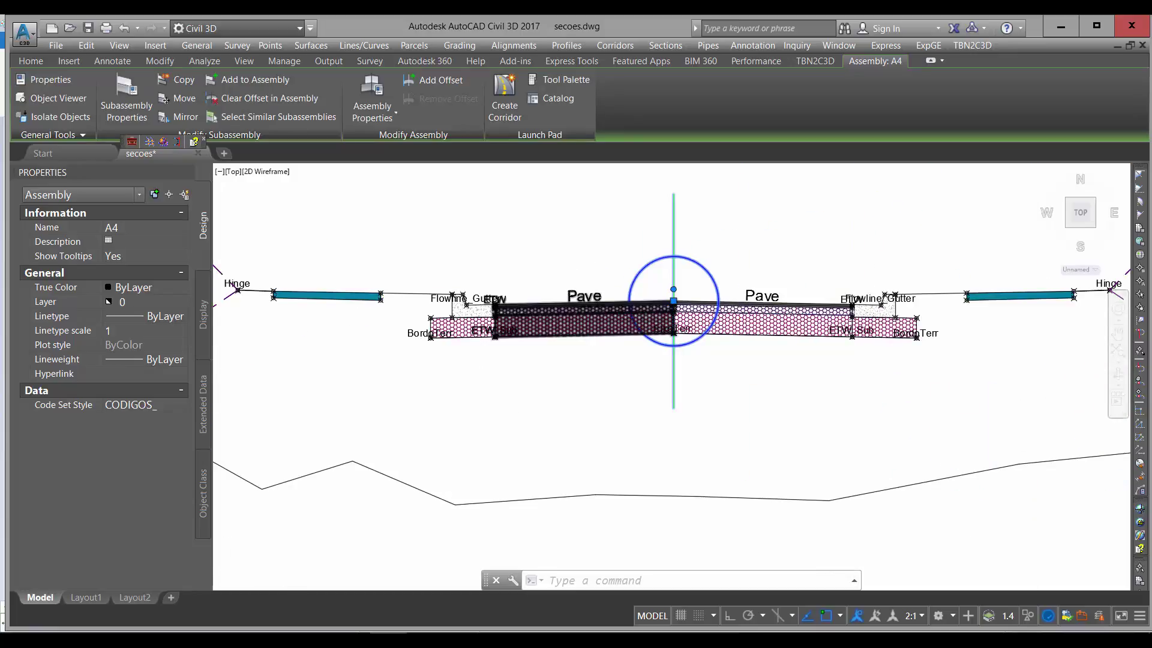
Step: Leave assembly A4, locate the A0 corridor in the site plan and select it to view its properties
scroll(558, 294, down, 3)
middle_drag(558, 294, 662, 358)
scroll(662, 358, down, 6)
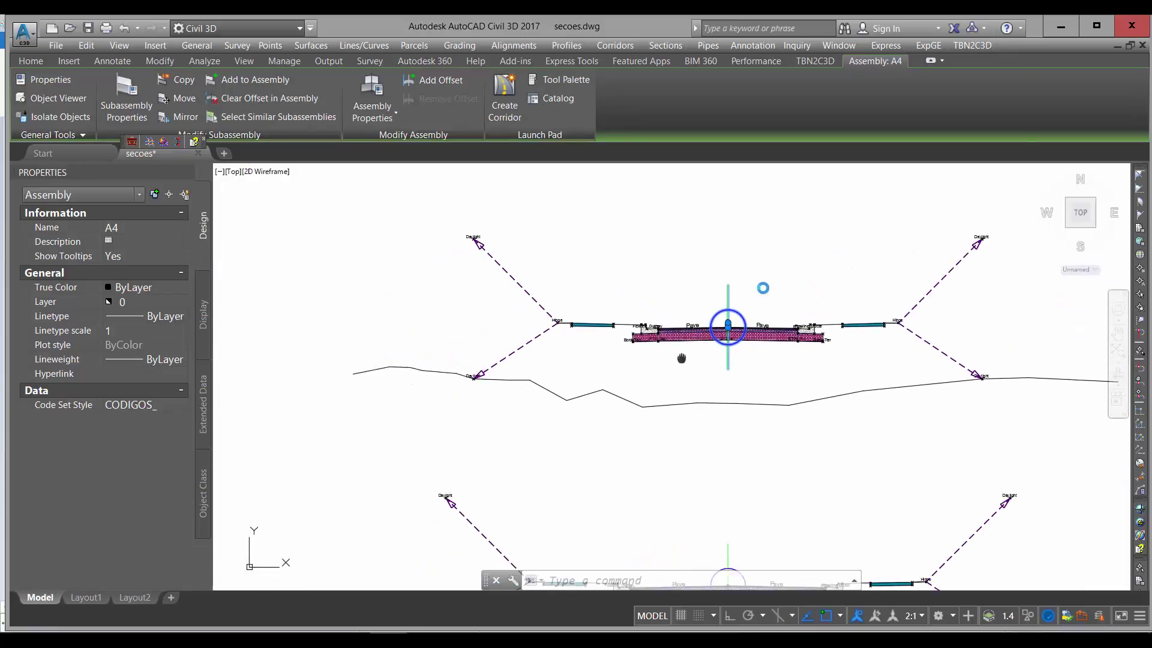
scroll(777, 352, down, 5)
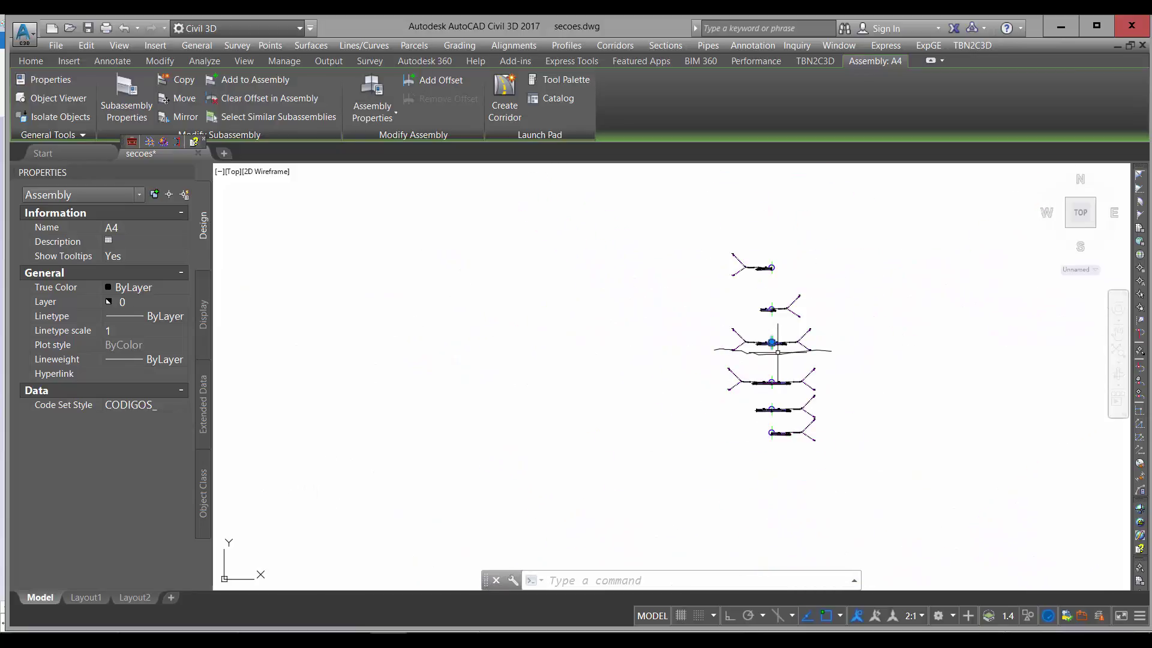
key(Escape)
middle_drag(561, 385, 556, 429)
scroll(555, 429, up, 8)
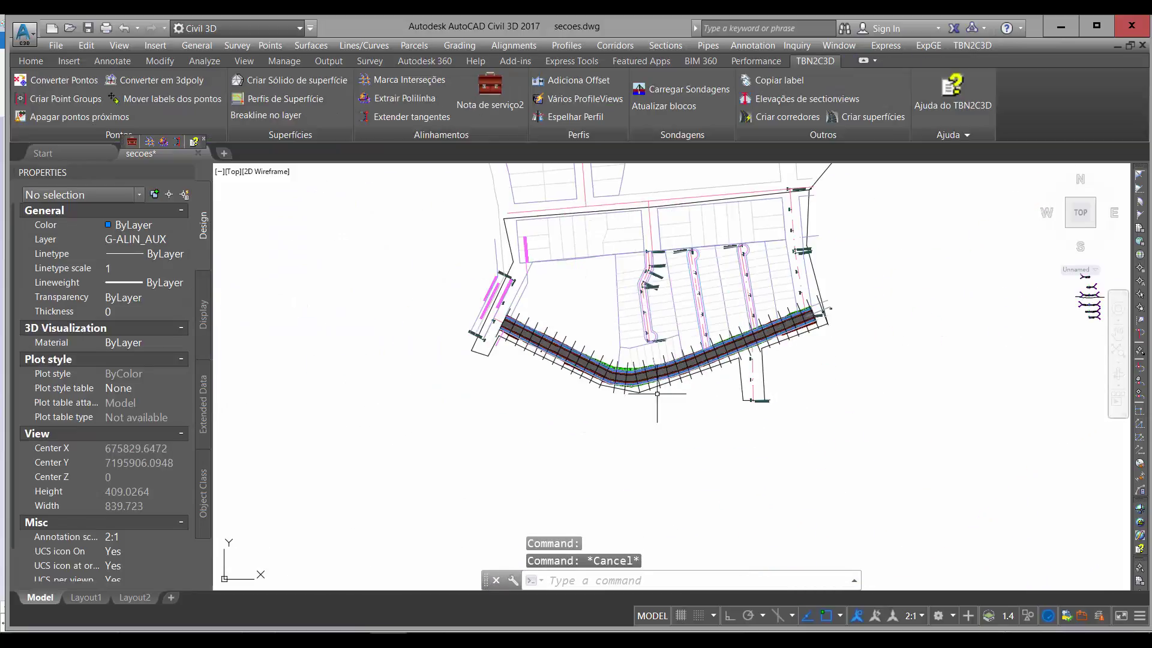
key(Escape)
click(667, 301)
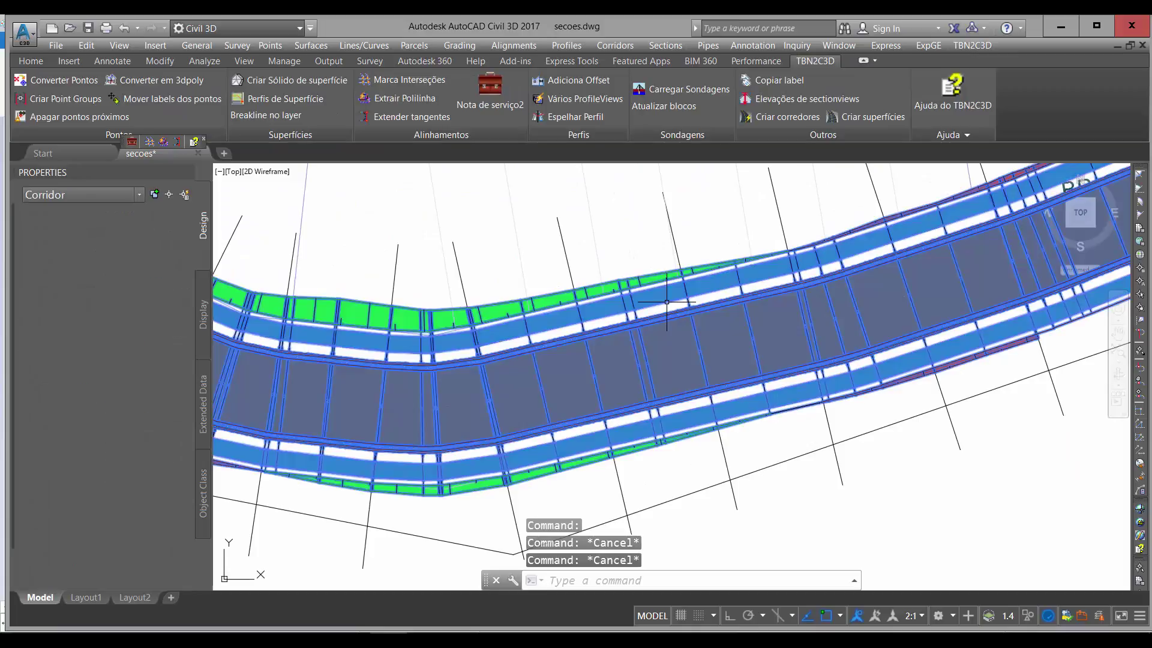
key(Escape)
click(666, 302)
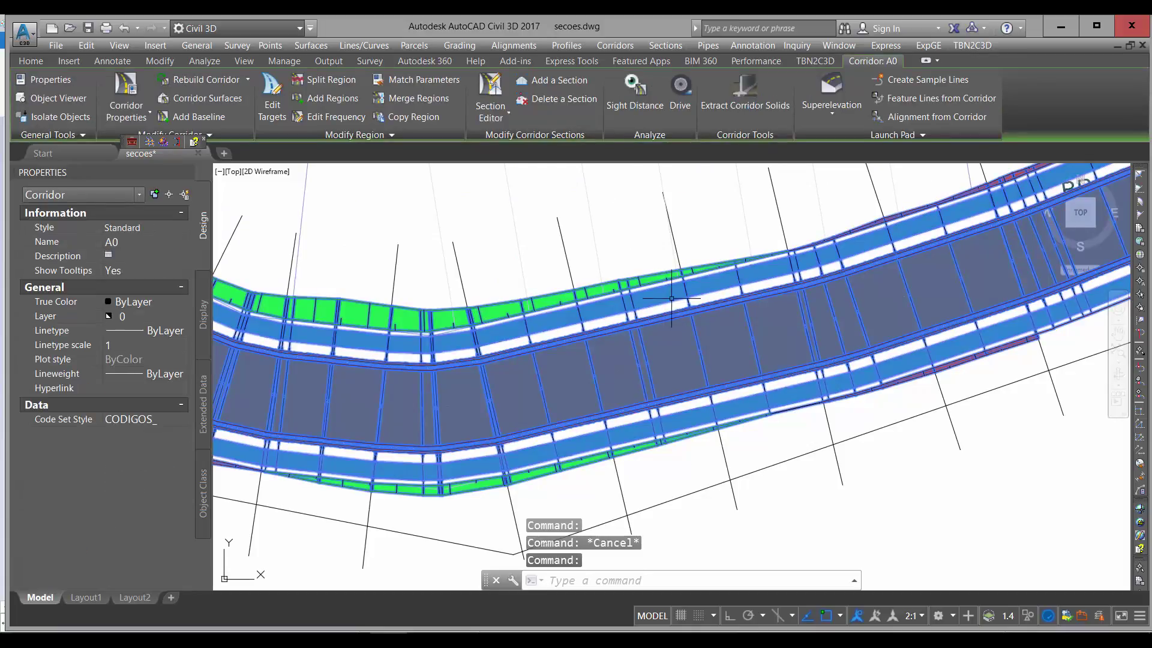
Step: Clear the corridor selection and examine the coloured links and link codes along the A0 corridor's bend
key(Escape)
scroll(667, 301, up, 4)
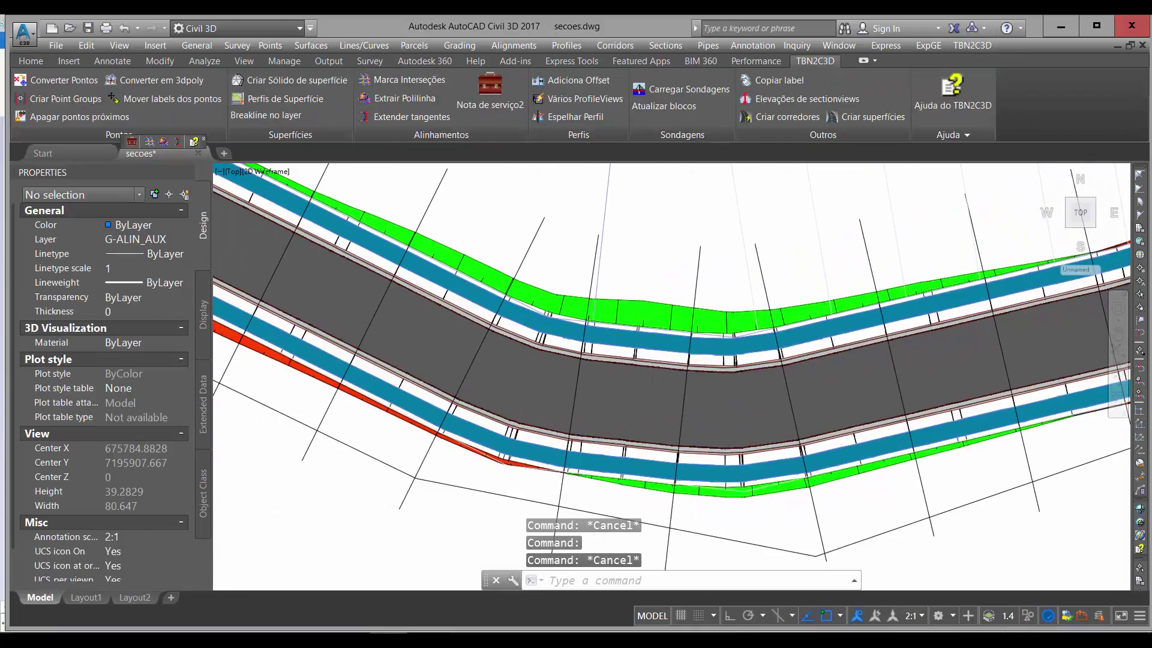
scroll(623, 369, down, 2)
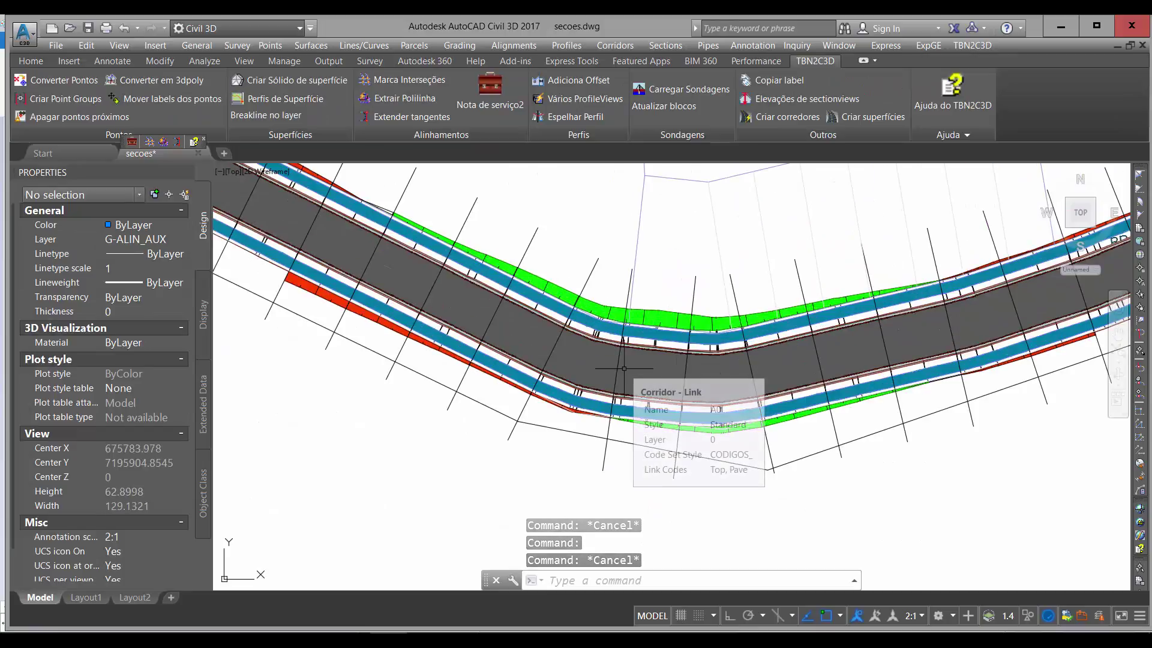
middle_drag(507, 289, 675, 329)
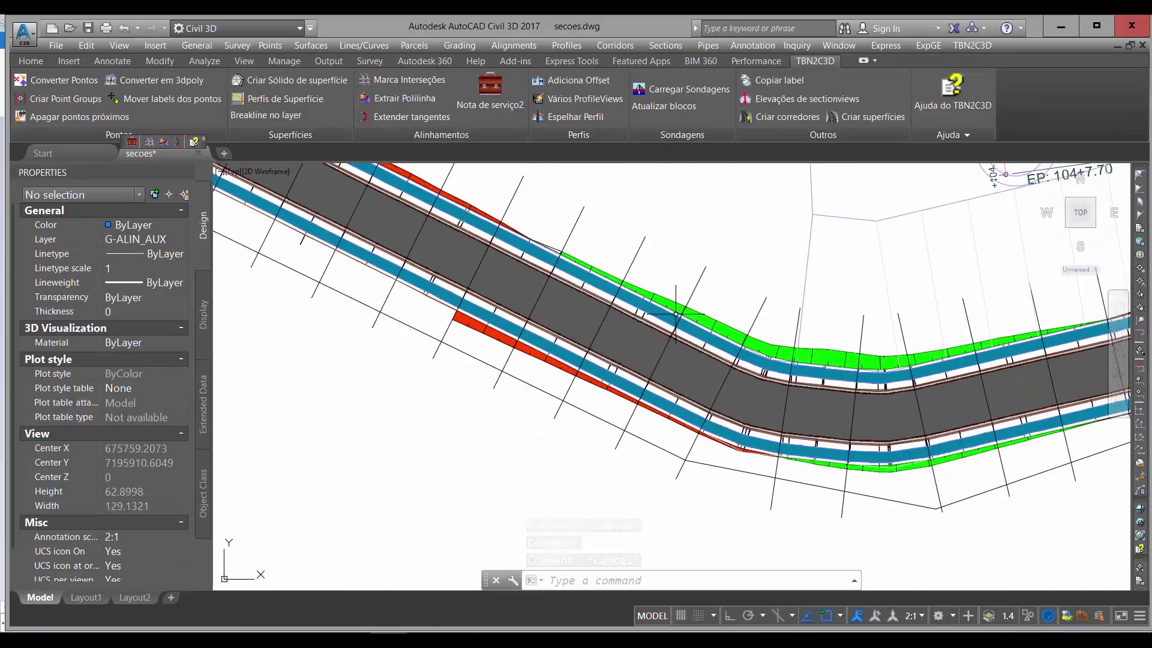
scroll(669, 317, up, 3)
scroll(665, 297, down, 3)
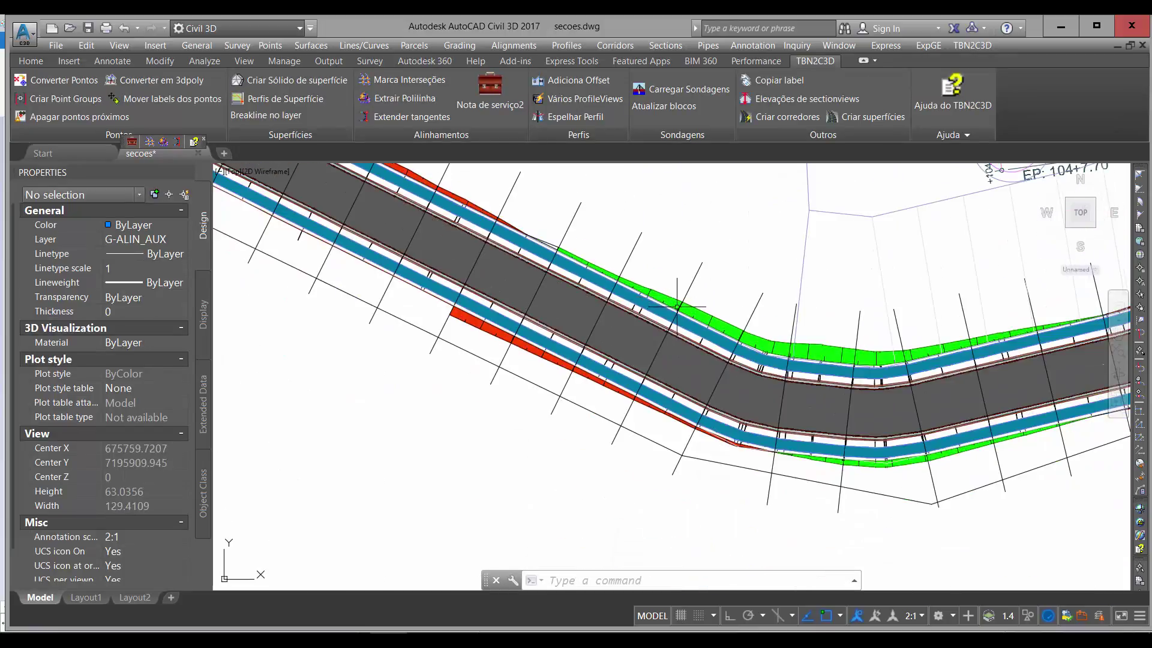
key(Escape)
key(Escape)
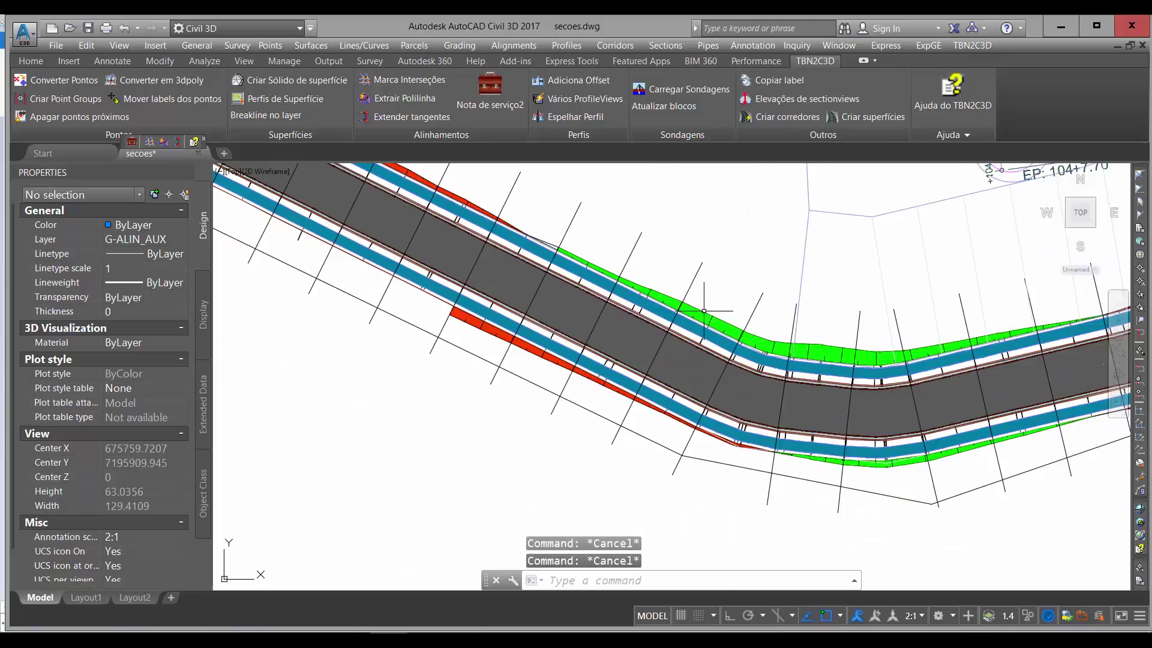
Step: Open corridor A0's CODIGOS_ code set style for editing and expand its Link codes
click(548, 359)
right_click(547, 359)
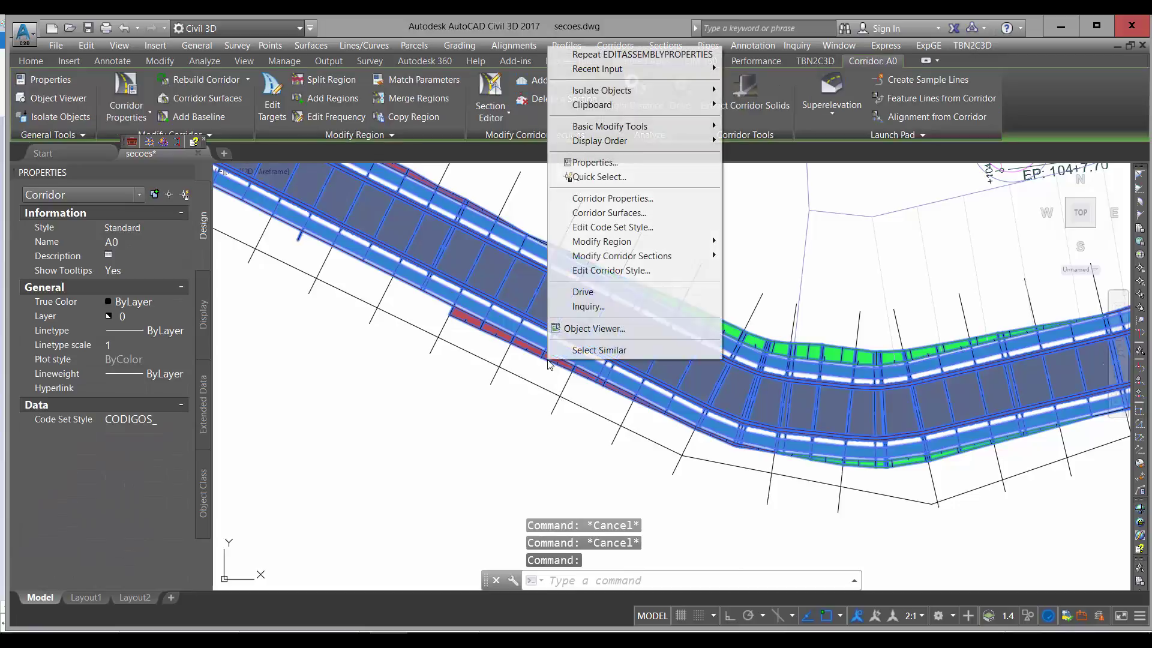
click(652, 228)
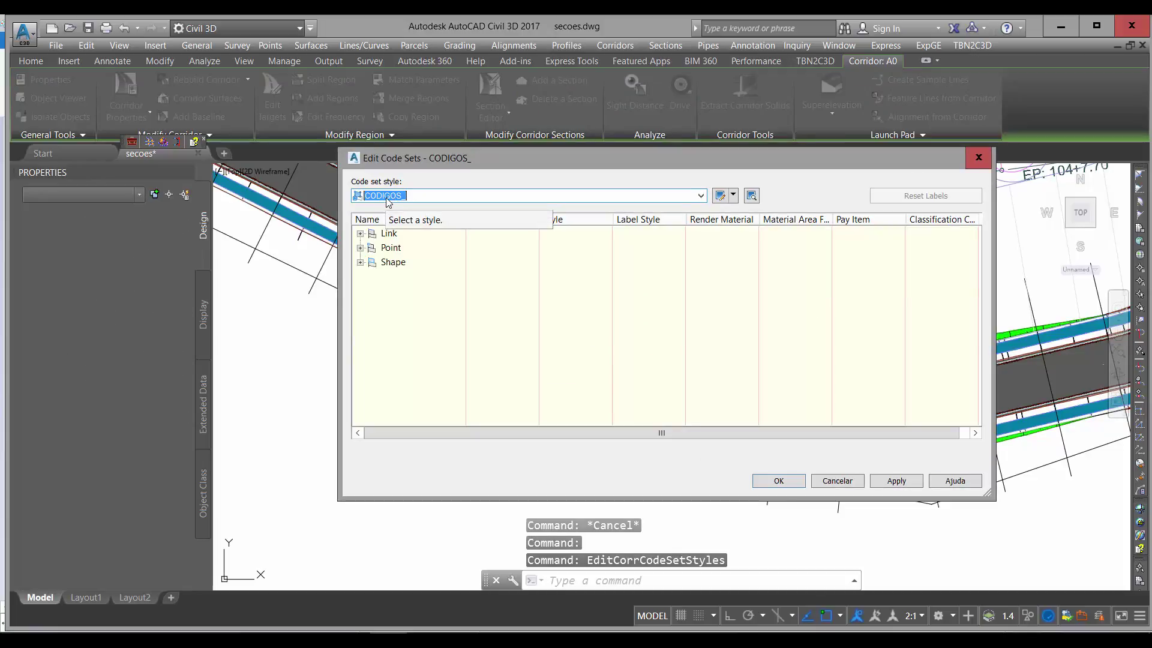
click(720, 198)
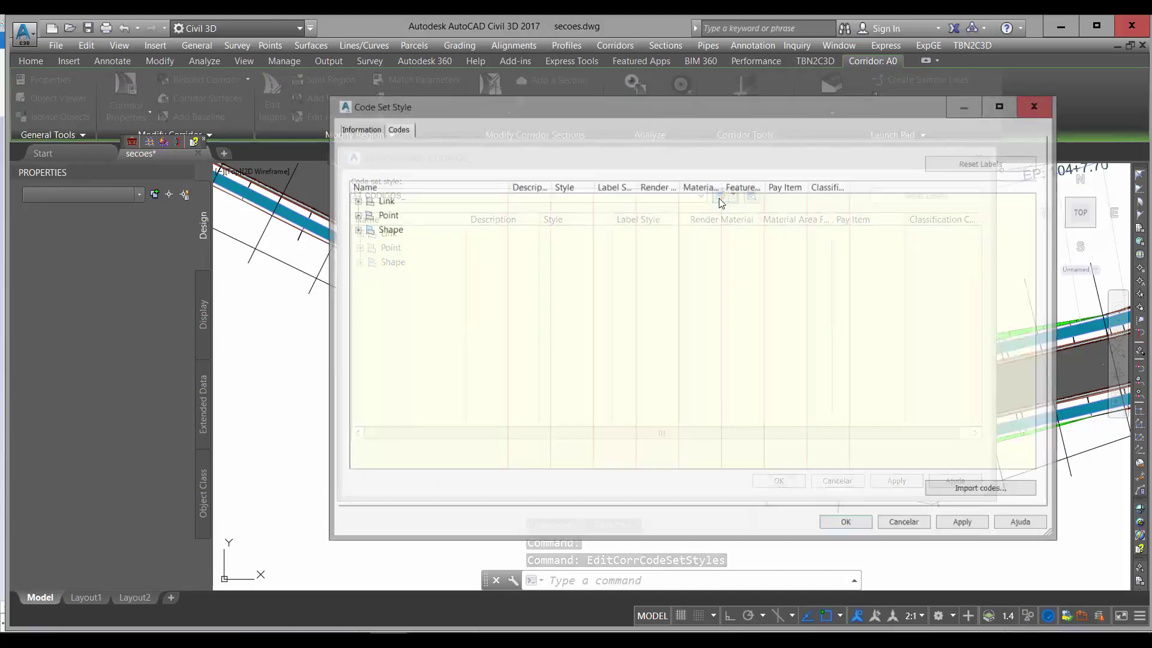
click(356, 200)
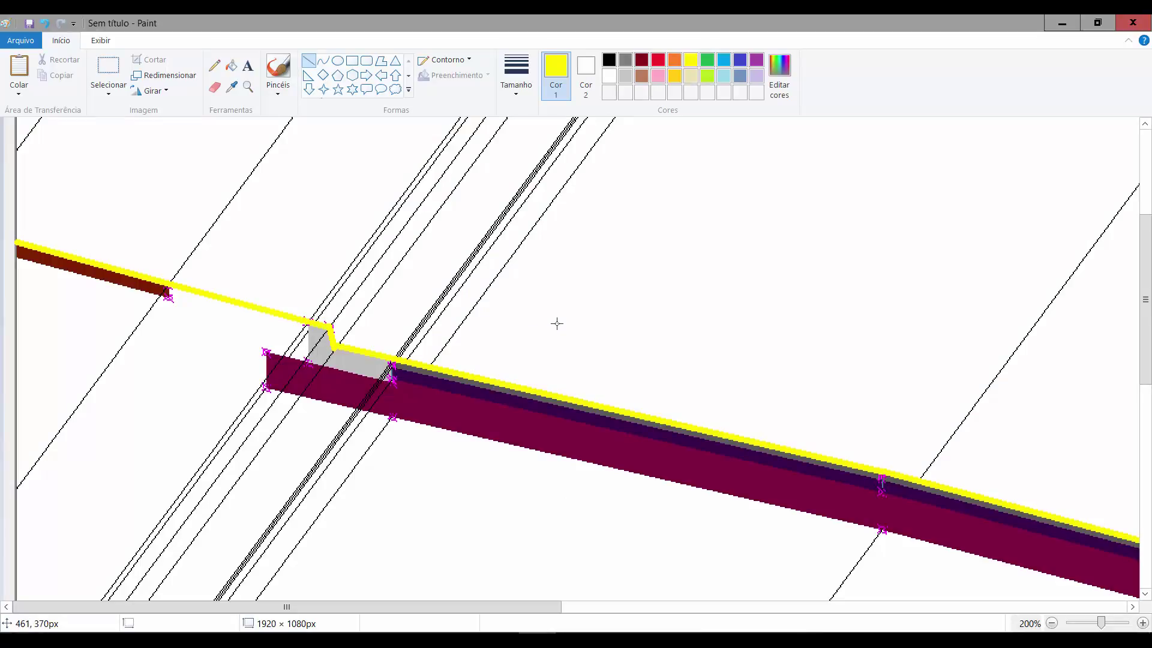
Step: Switch to Paint, examine the yellow-traced top links of the corridor sections, and return to Civil 3D
ctrl+scroll(572, 314, down, 1)
ctrl+scroll(572, 315, up, 1)
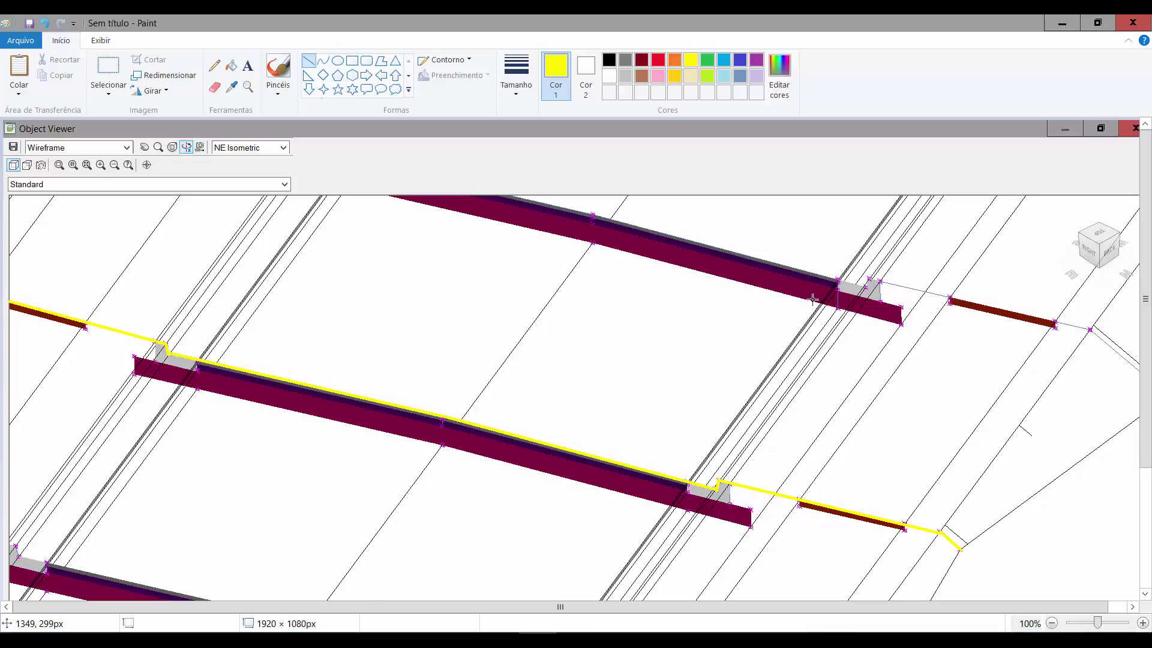
click(1065, 24)
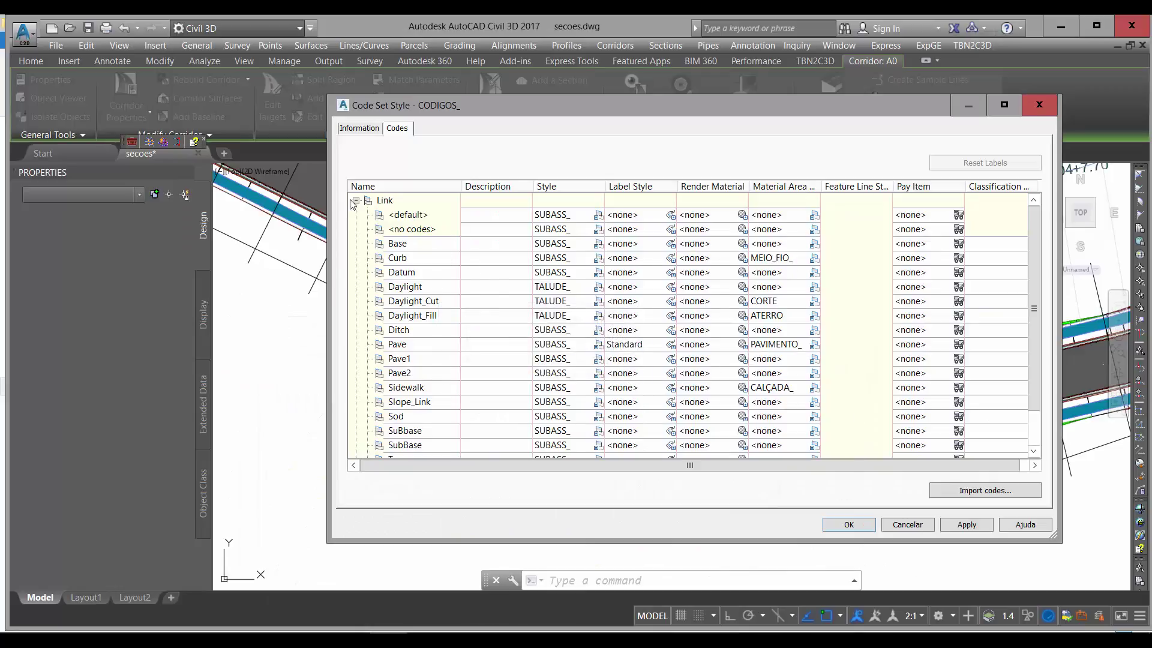
Step: Review the Plan display of the PAVIMENTO_ shape style used for the Pave link's material area fill, and accept it
click(423, 360)
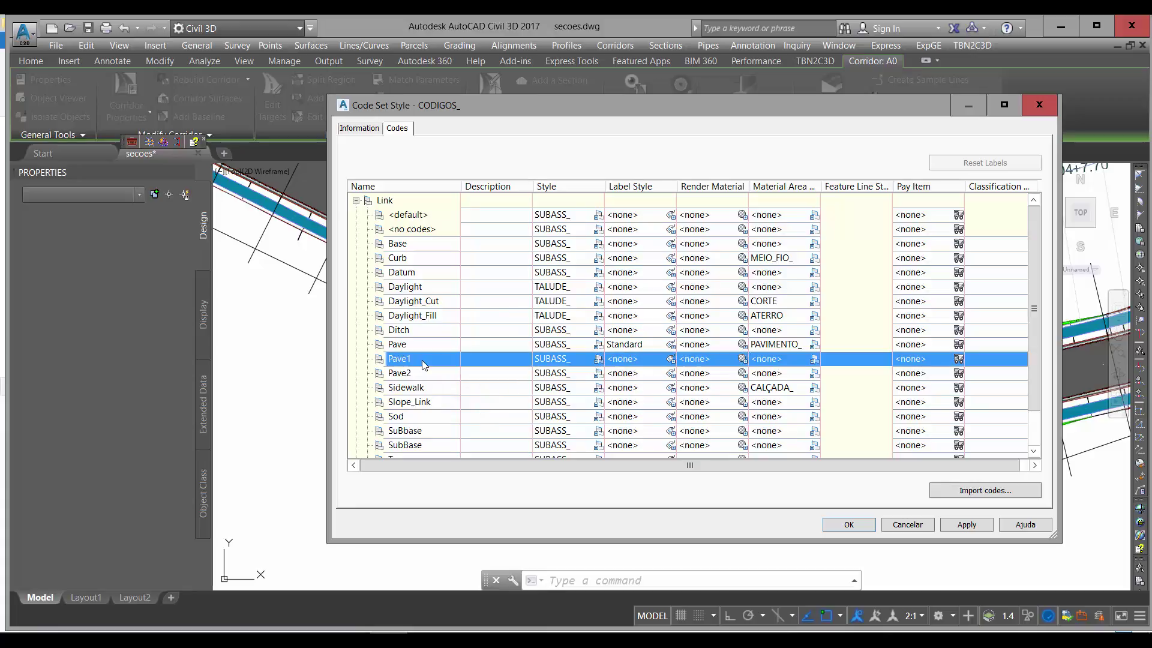
click(431, 345)
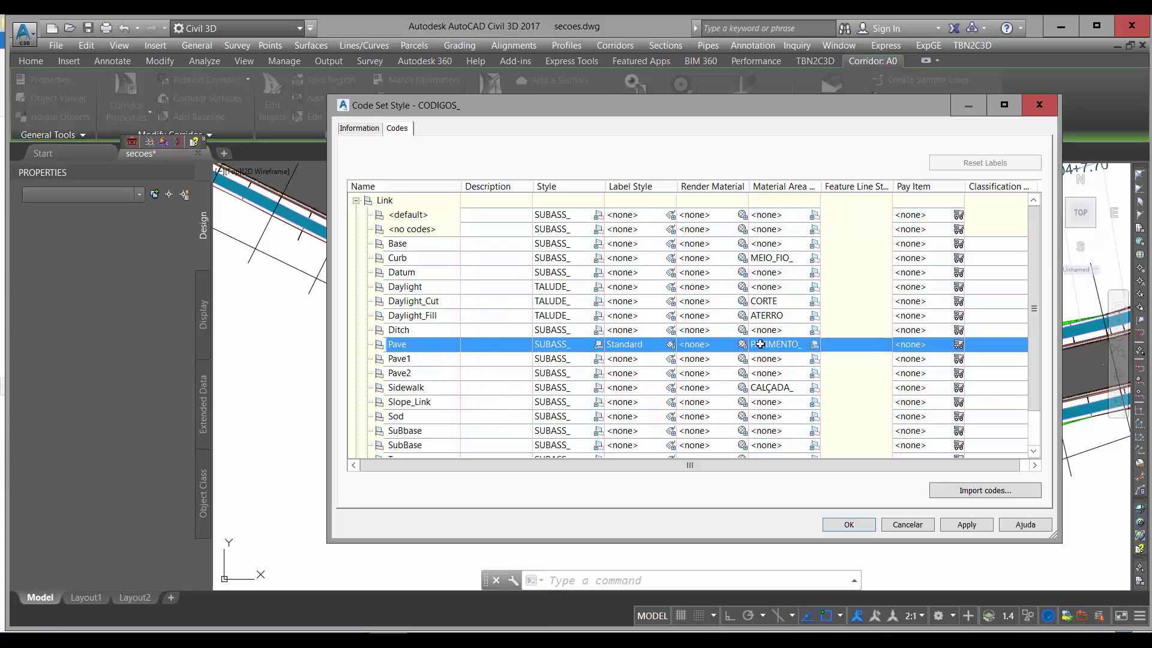
click(813, 344)
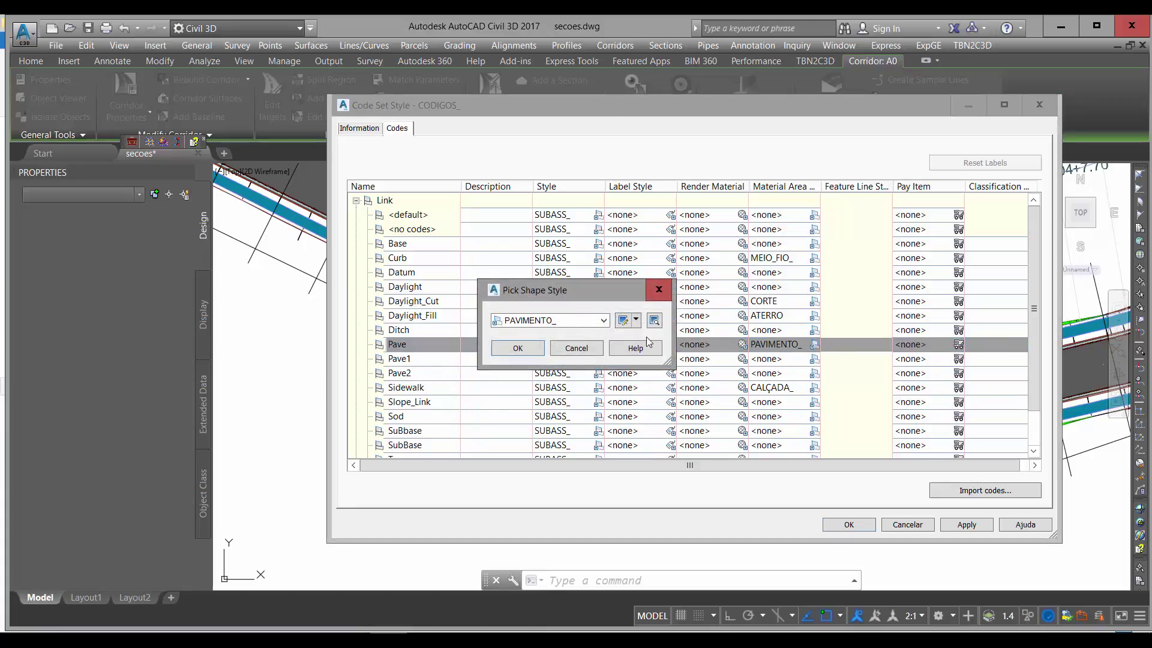
click(622, 322)
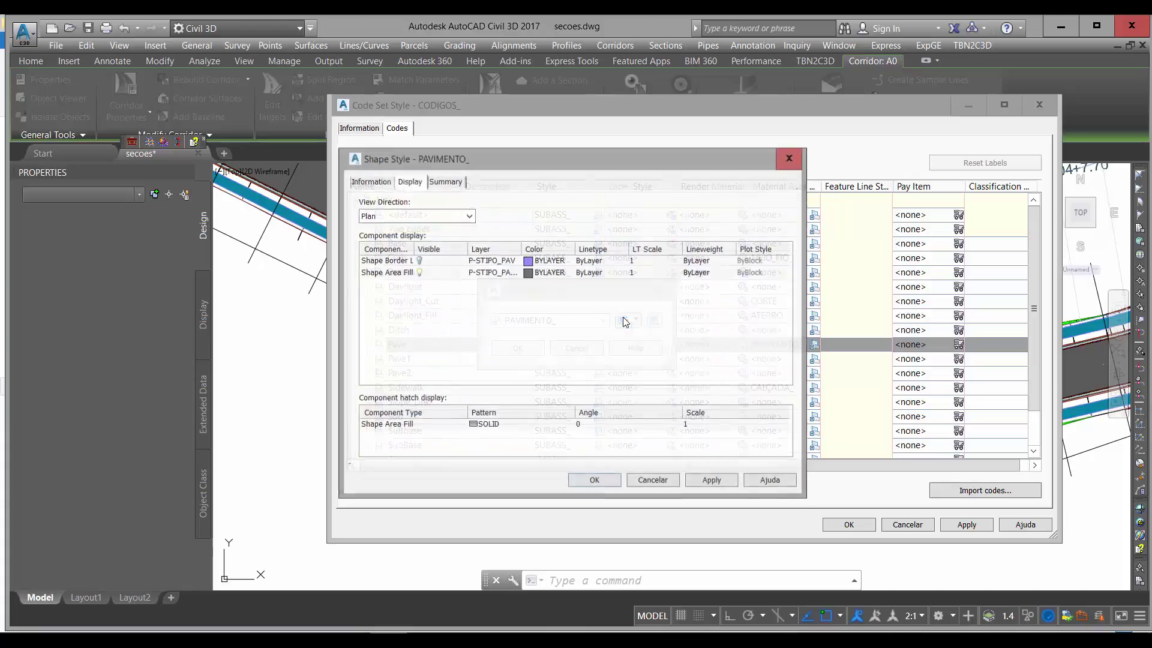
click(396, 215)
click(396, 216)
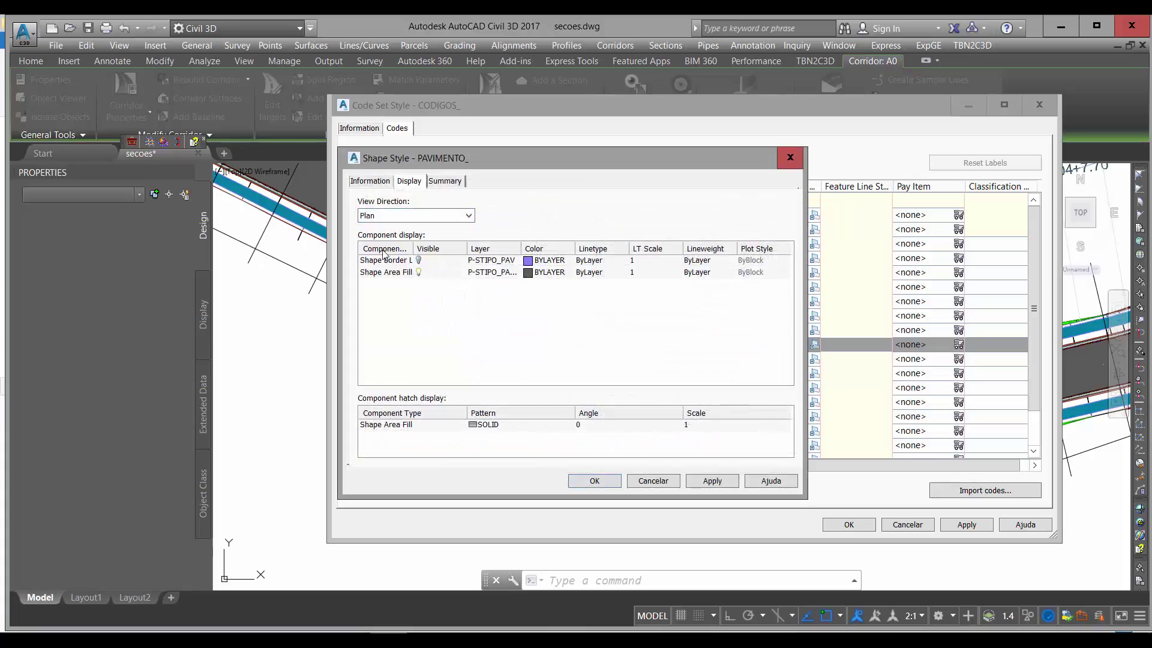
click(367, 272)
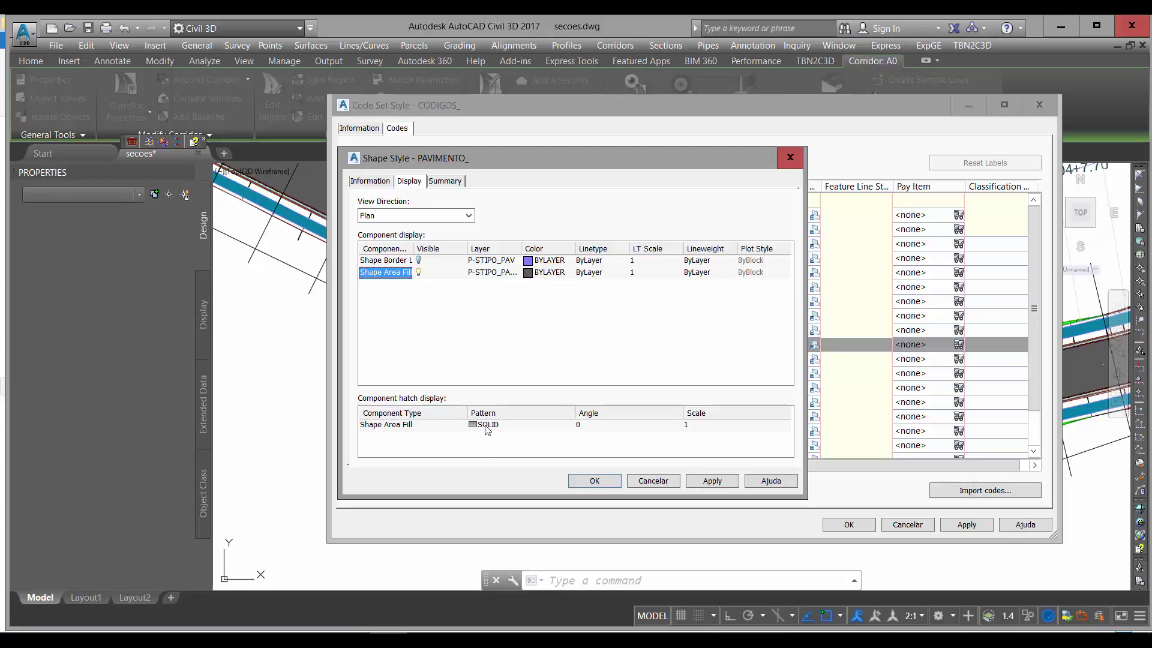
click(594, 480)
click(517, 344)
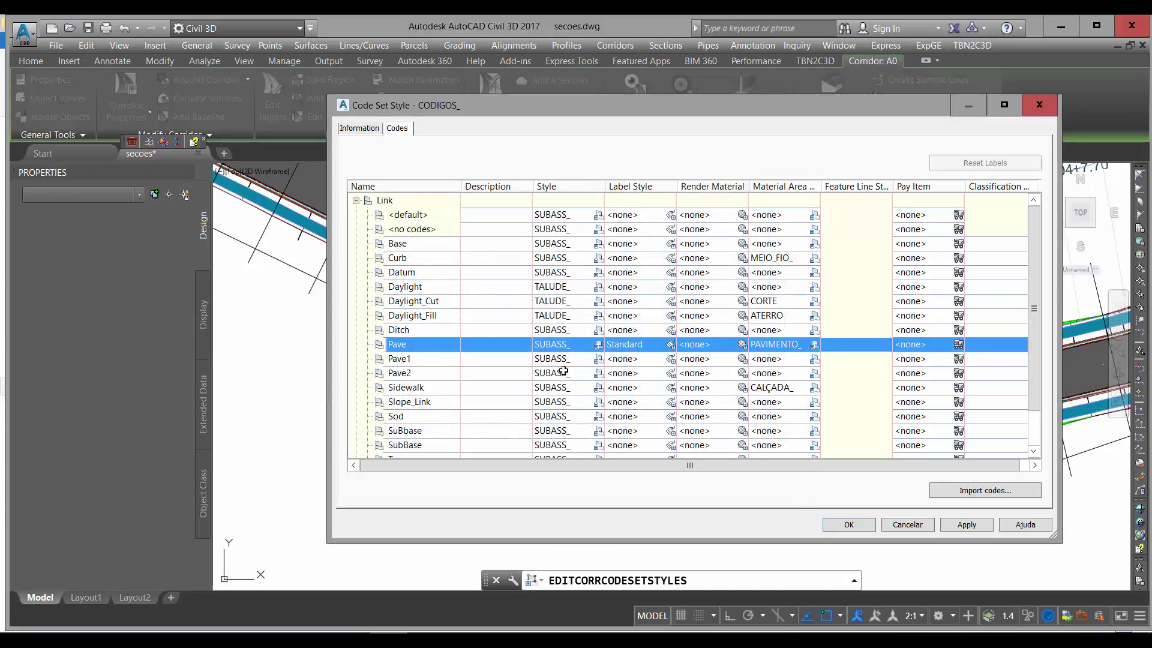
Step: Check the Pave link's style and the remaining link codes, and collapse the Link group
click(425, 345)
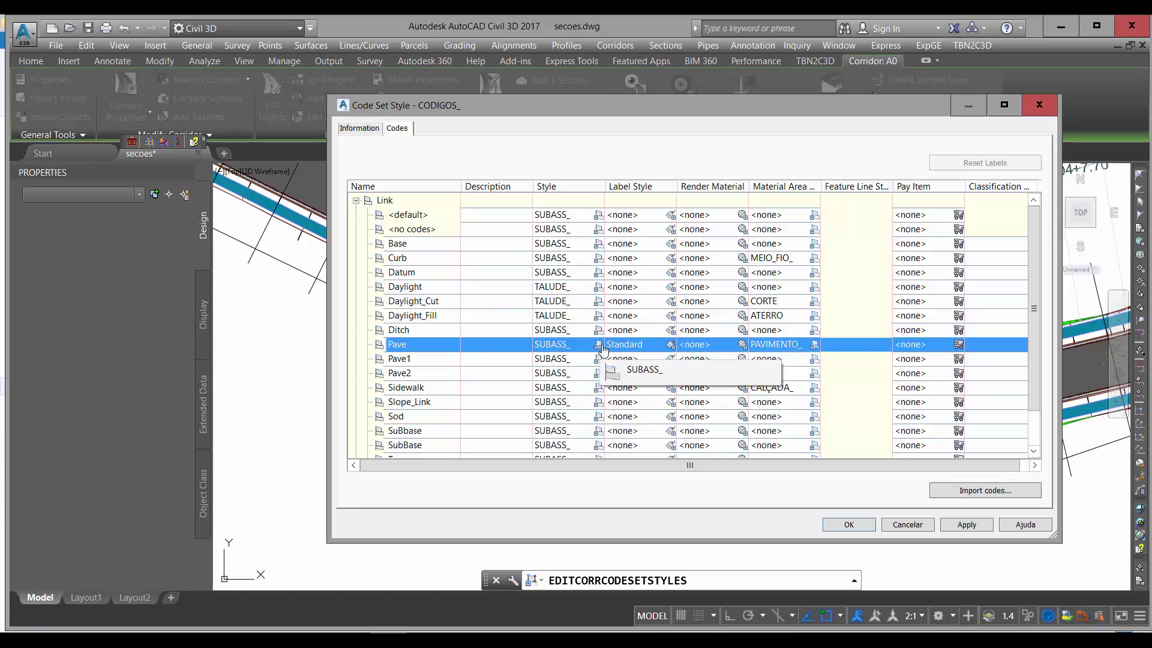
scroll(592, 345, down, 1)
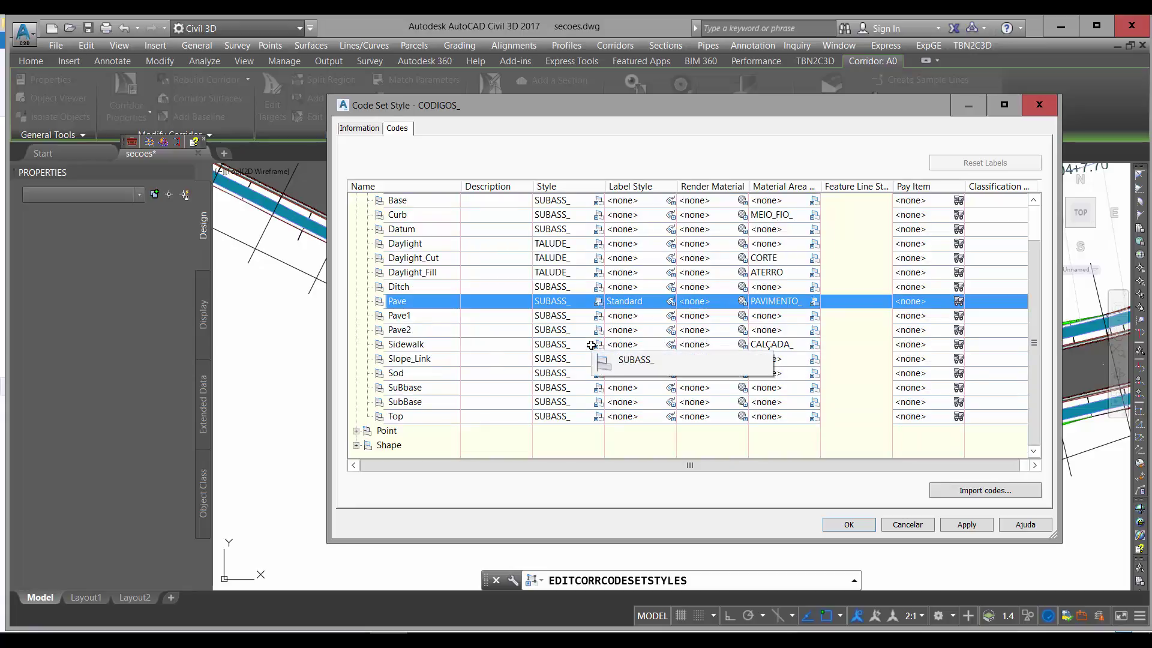
scroll(361, 246, up, 1)
click(357, 201)
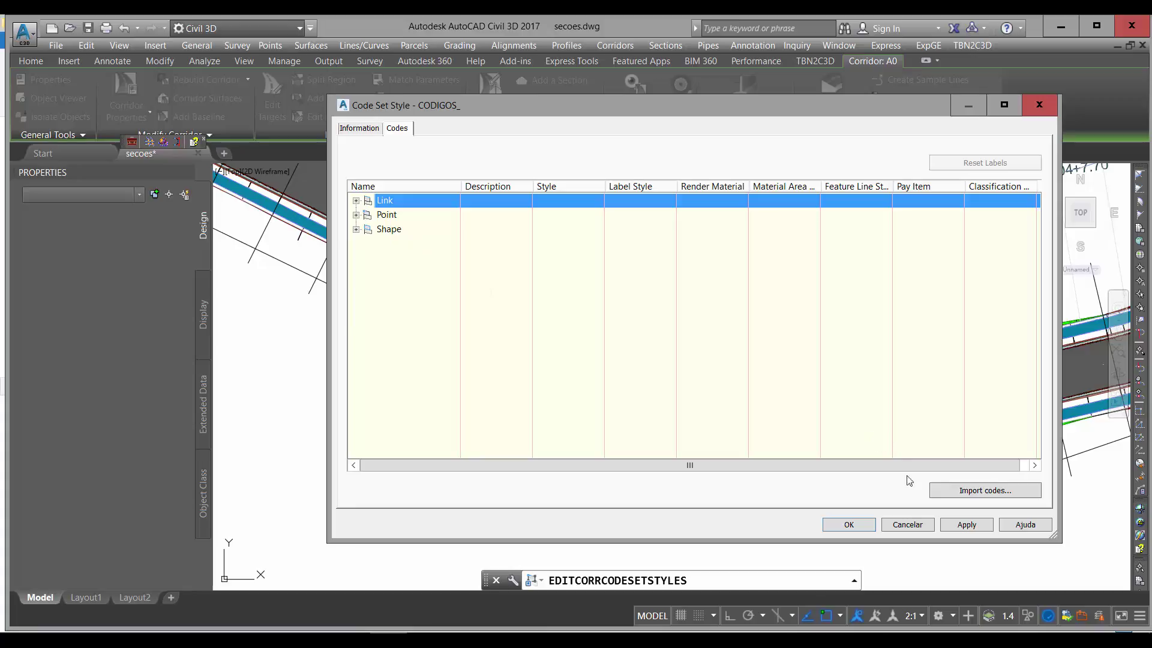
Step: Examine the styles of the Pave1, Pave2, Sidewalk and SuBbase shape codes, and leave the corridor's code set style without changes
click(356, 229)
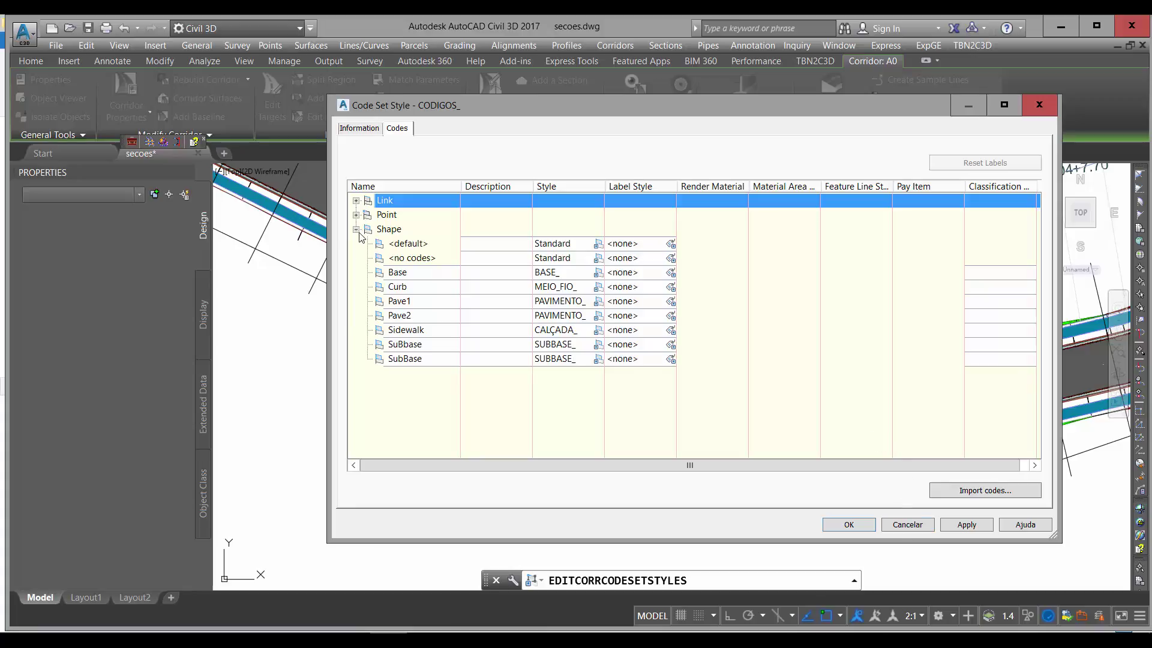
click(426, 302)
click(425, 316)
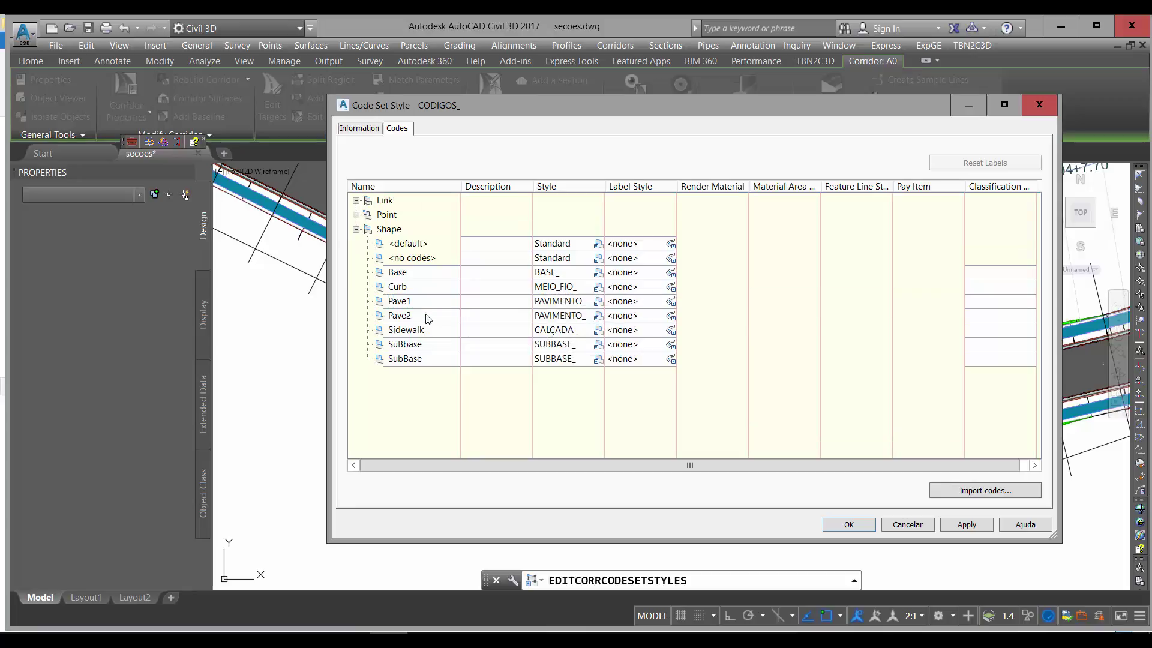
click(436, 333)
click(432, 347)
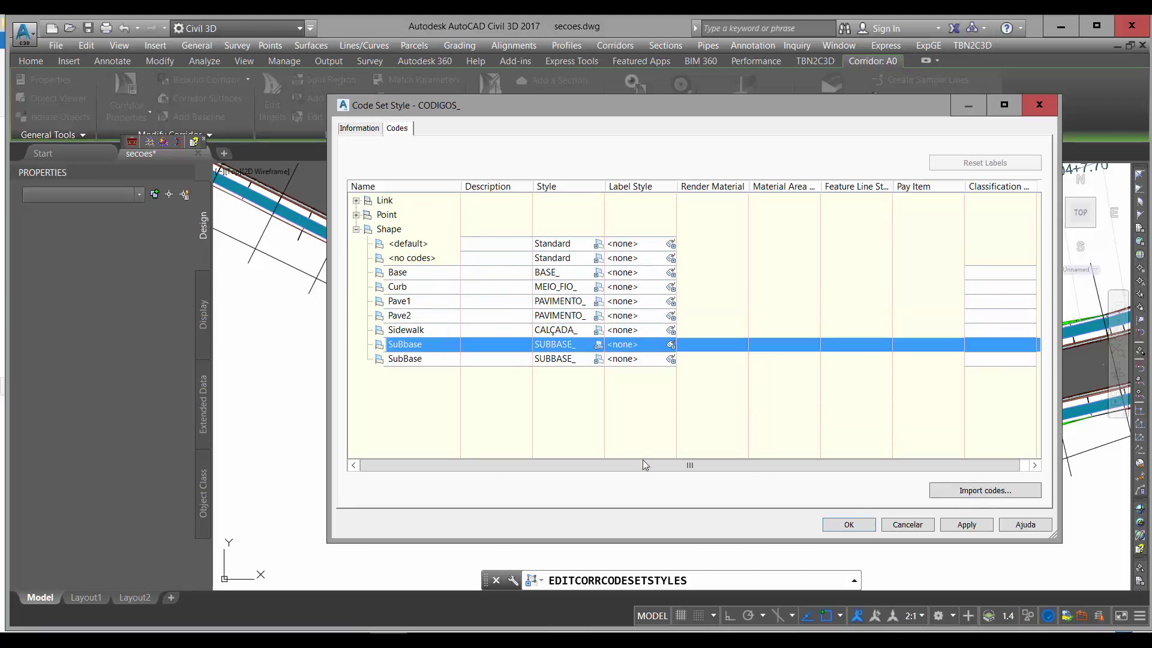
click(910, 524)
click(828, 479)
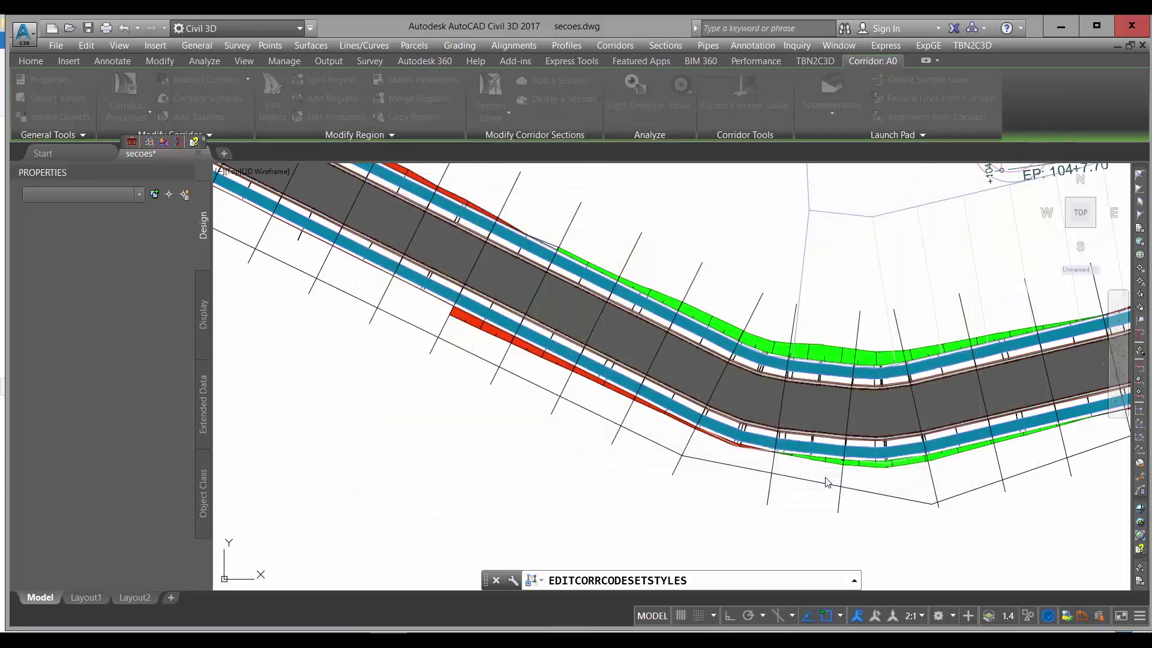
click(585, 516)
key(Escape)
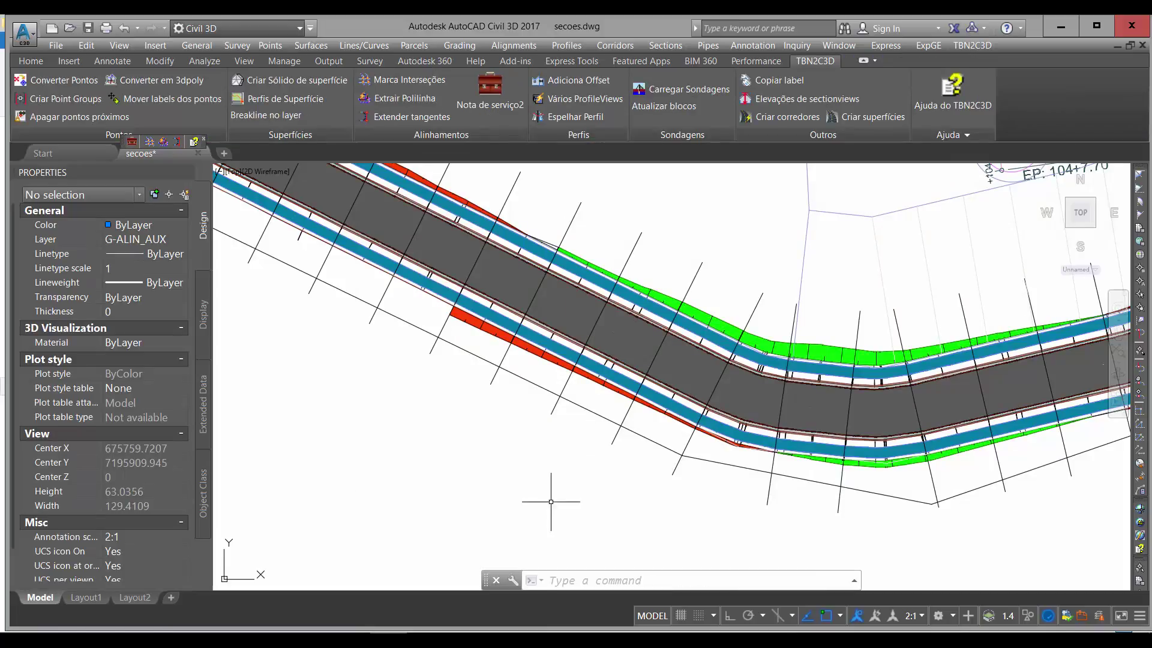
Step: Locate assembly A0 and examine the Pave labels and hatched layers of its lanes
scroll(552, 496, down, 6)
scroll(624, 348, up, 15)
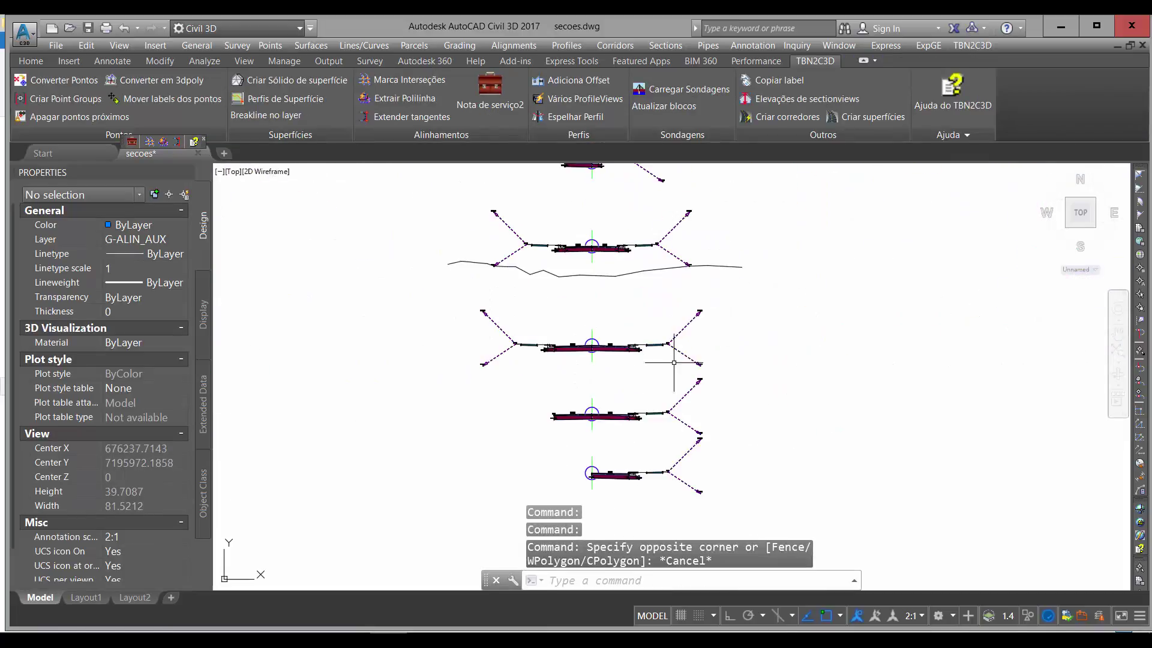
scroll(694, 366, up, 6)
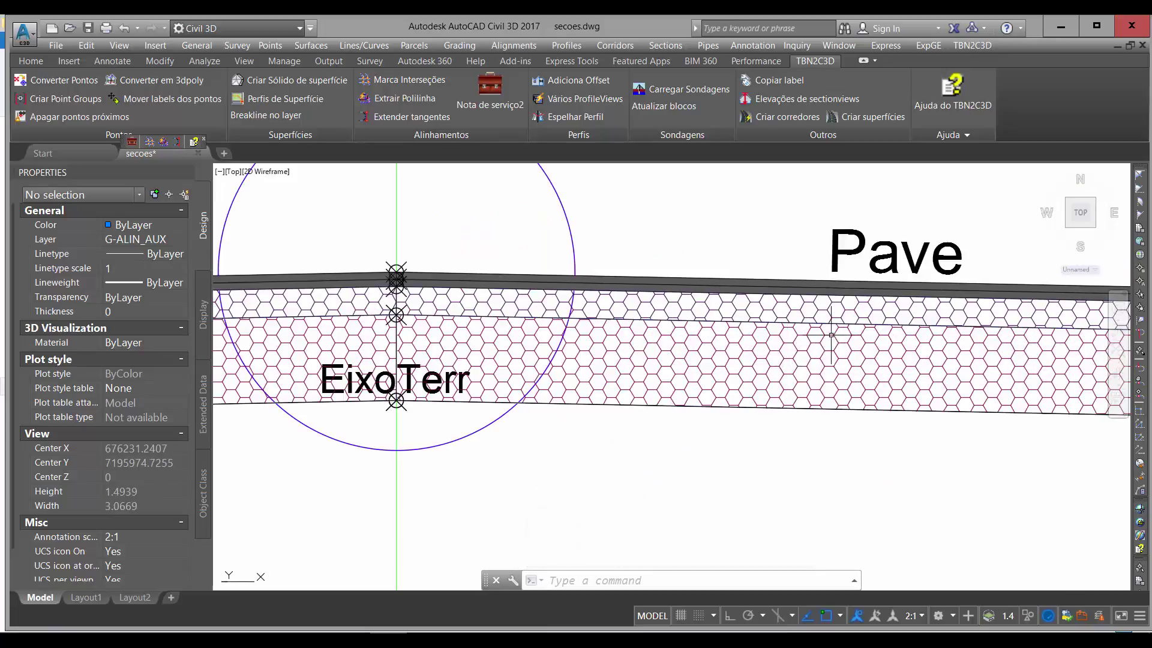
scroll(695, 367, down, 4)
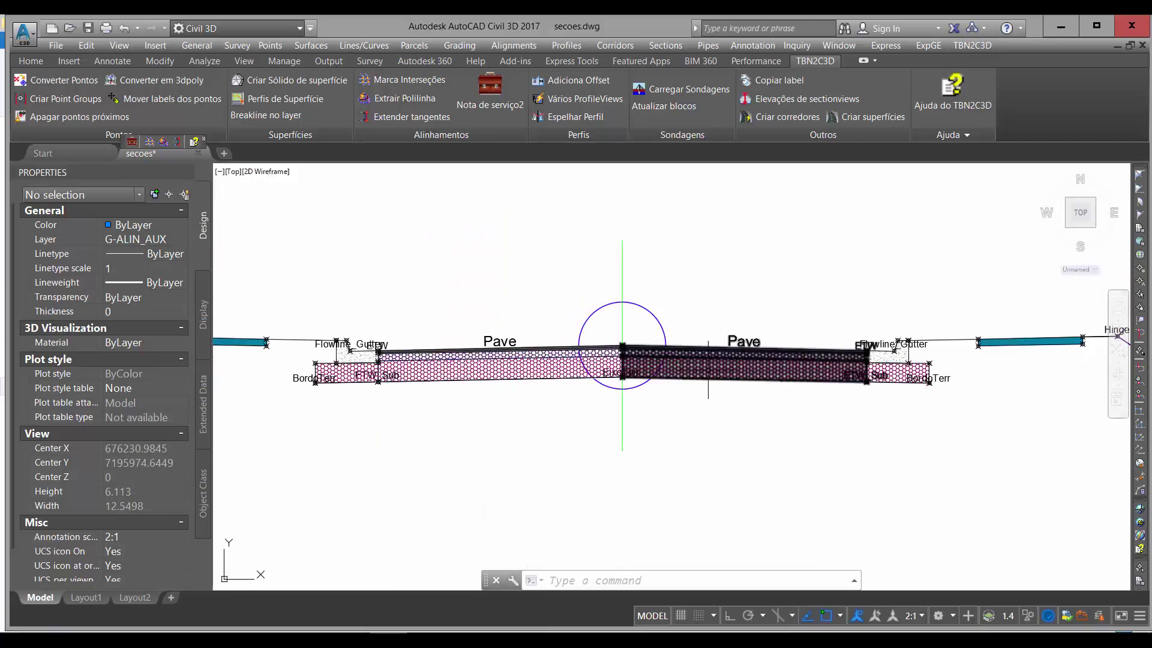
click(709, 364)
right_click(709, 364)
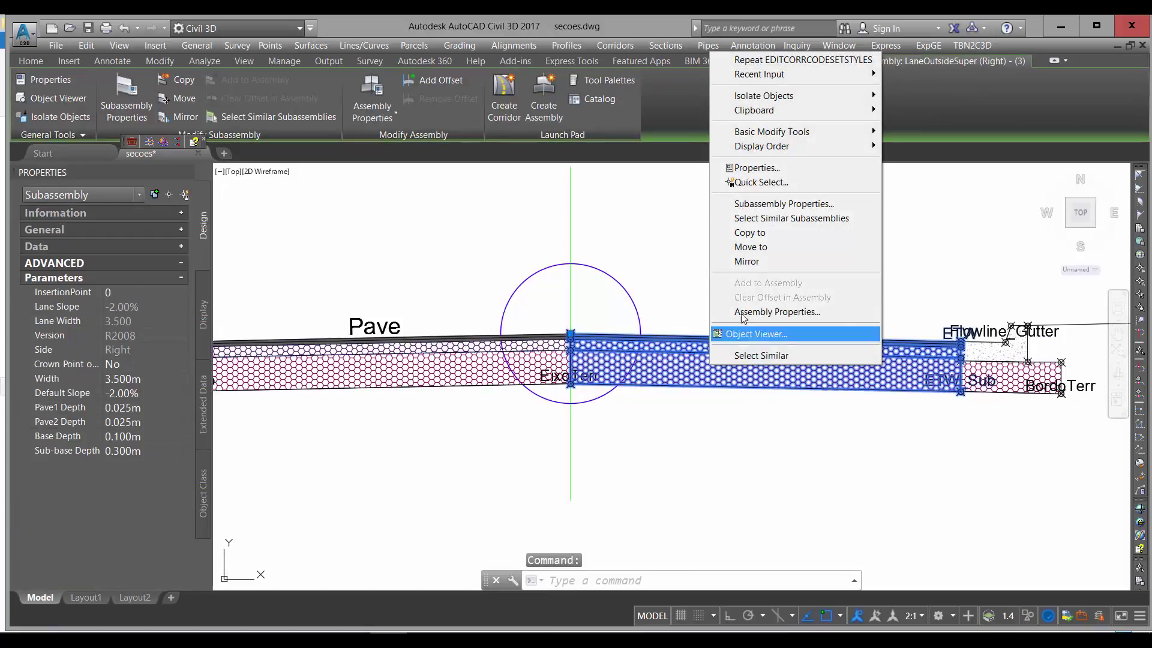
click(754, 216)
key(Escape)
key(Escape)
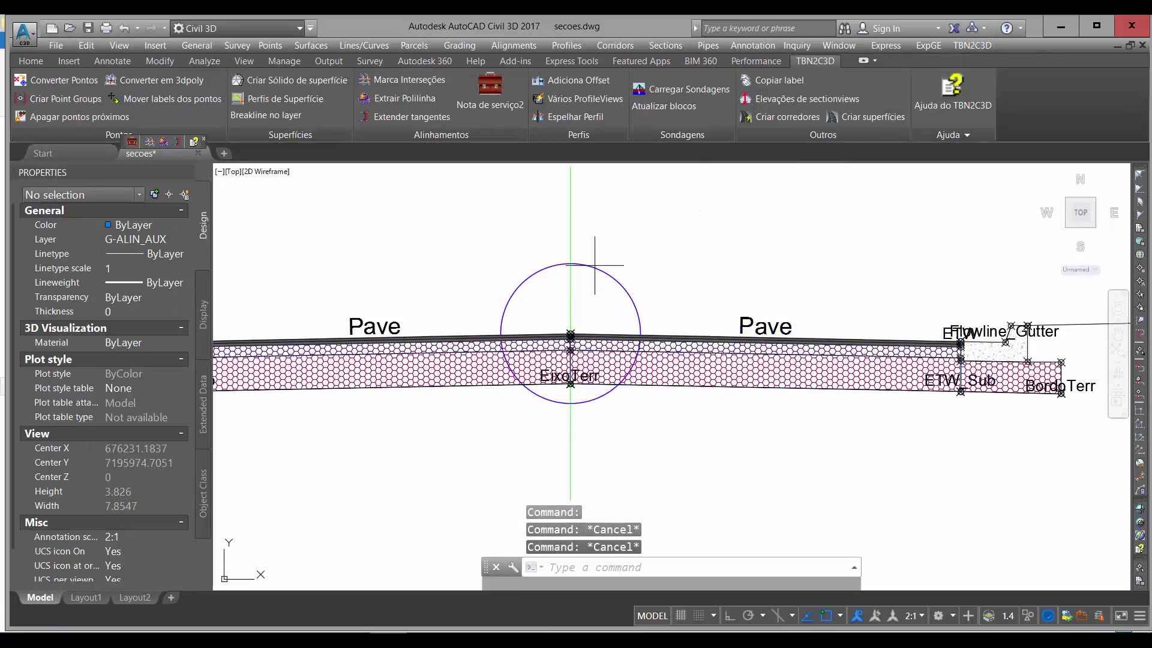
Step: Open assembly A0's CODIGOS_ code set style for editing through its assembly properties and show the Shape codes
click(592, 253)
click(578, 275)
right_click(578, 275)
click(624, 428)
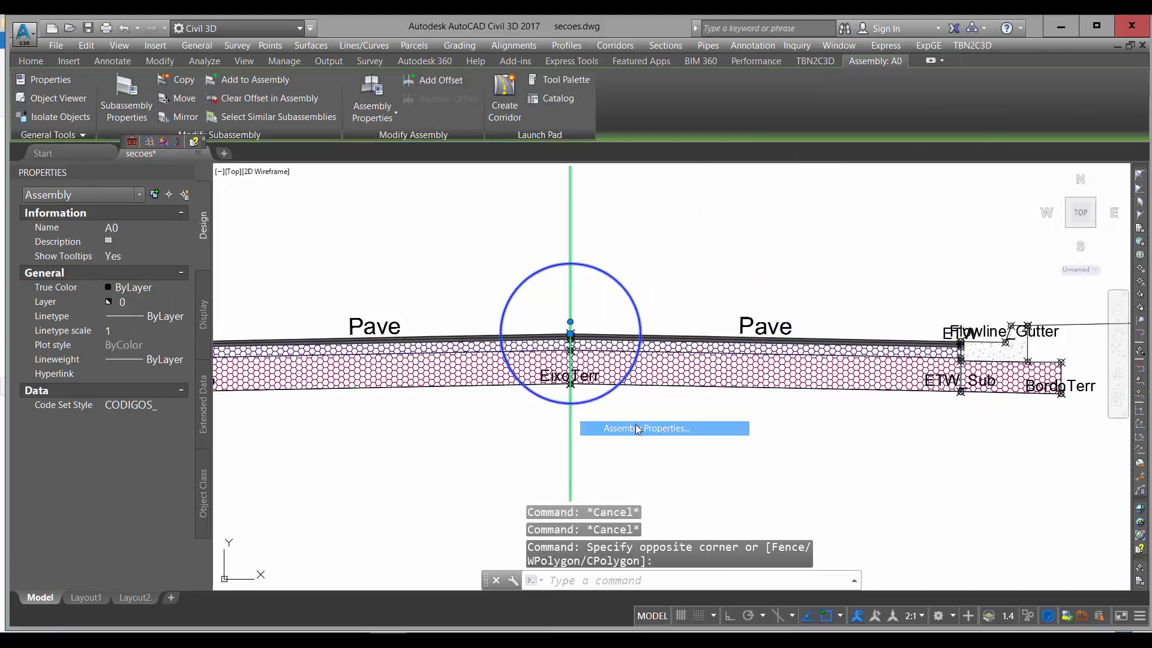
click(464, 179)
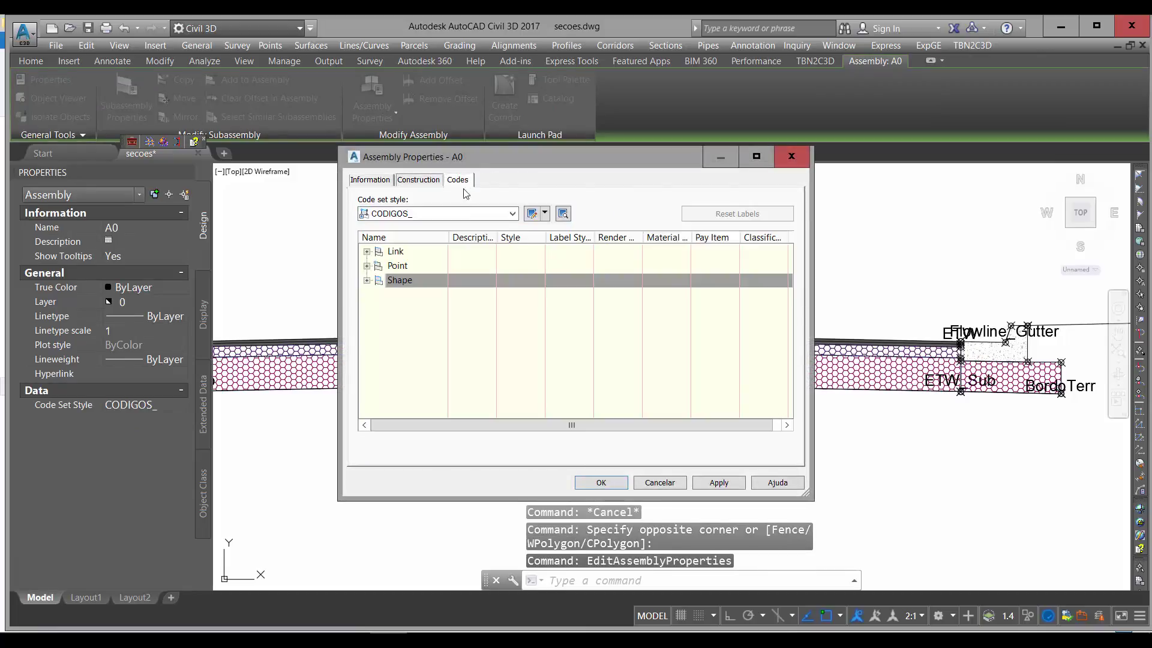
click(540, 215)
double_click(390, 229)
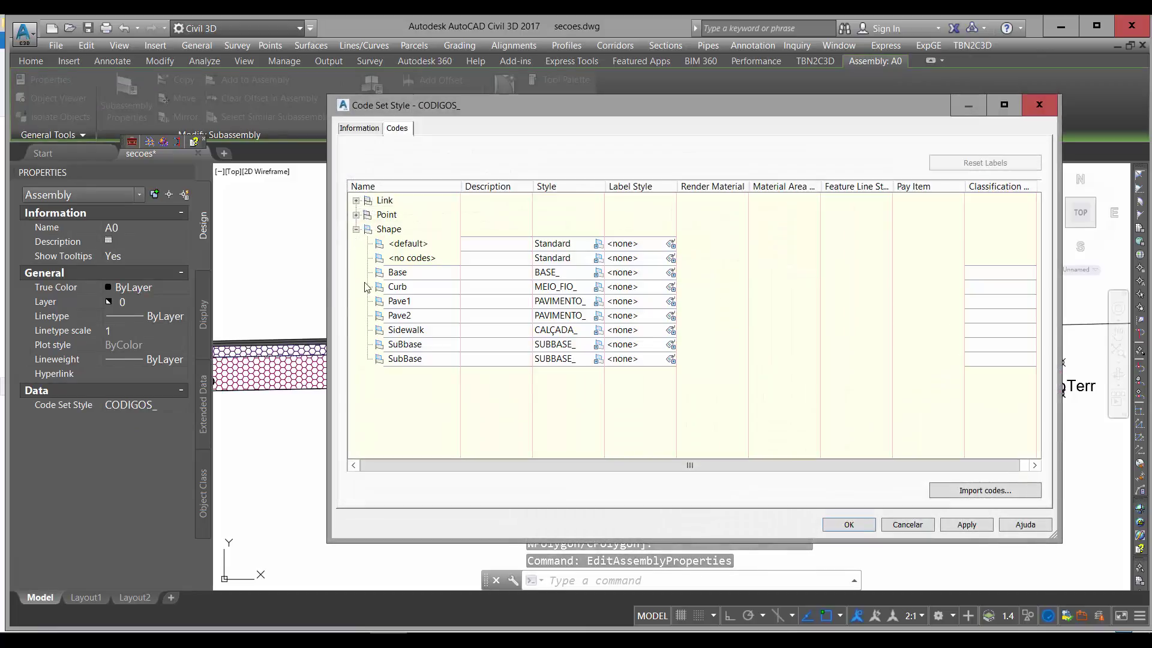
Step: Open the SuBbase shape code's SUBBASE_ style for editing and set its view direction to Section
click(432, 347)
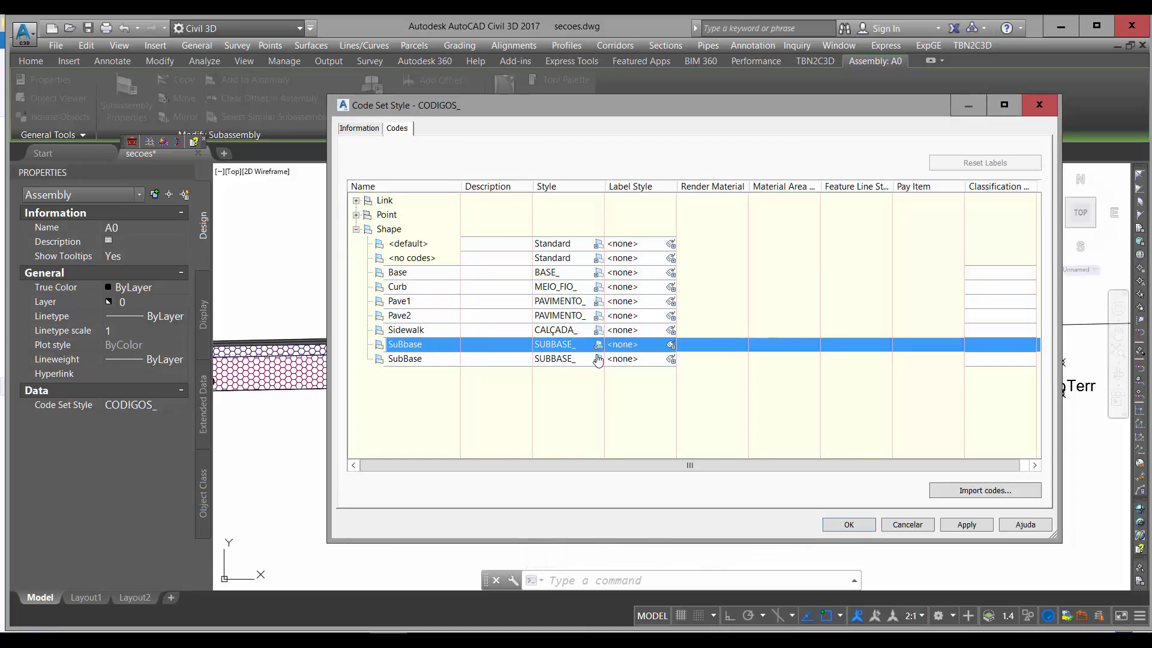
click(599, 345)
click(623, 321)
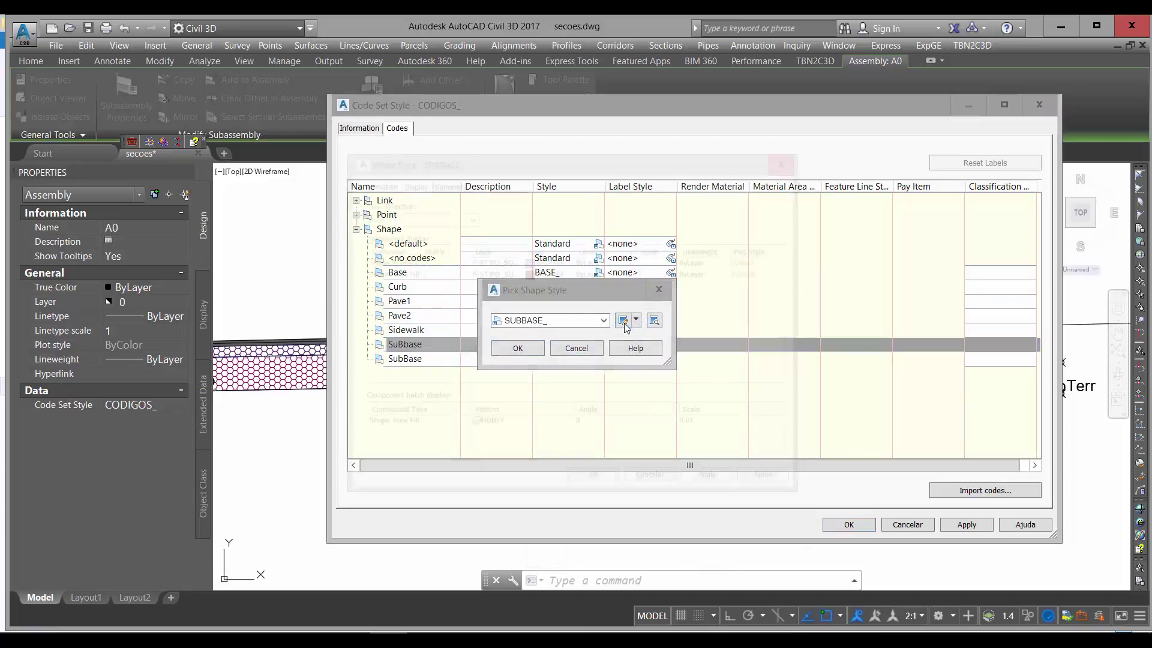
click(399, 216)
click(370, 257)
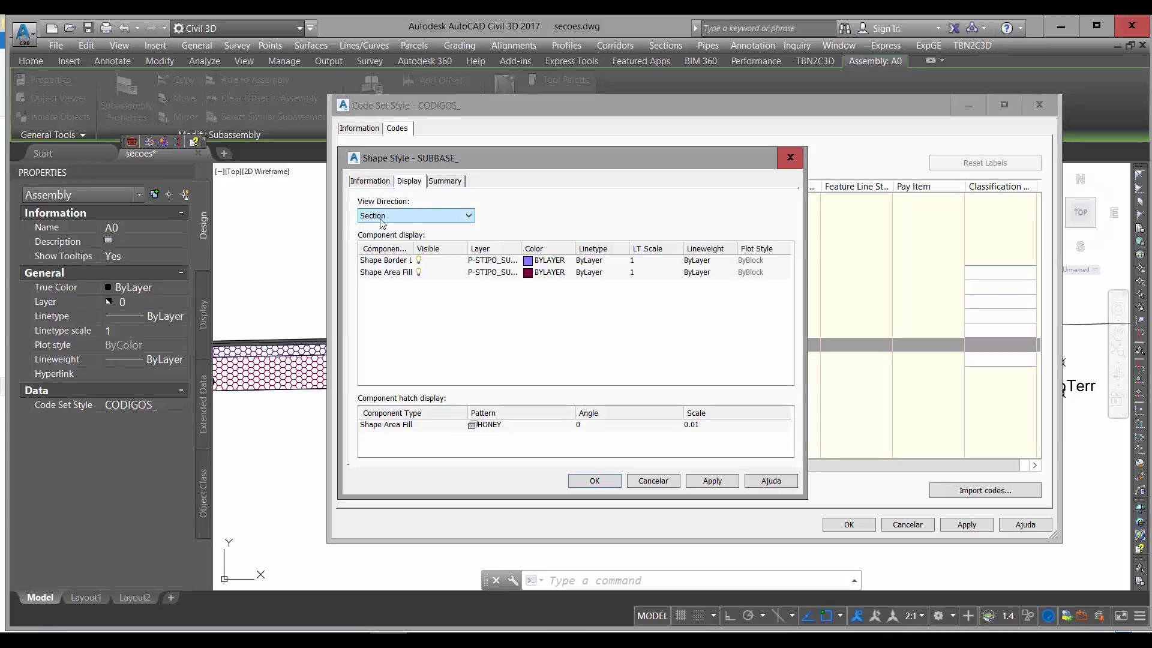
Step: Turn off the visibility of the shape border in the SUBBASE_ style's section display
click(397, 274)
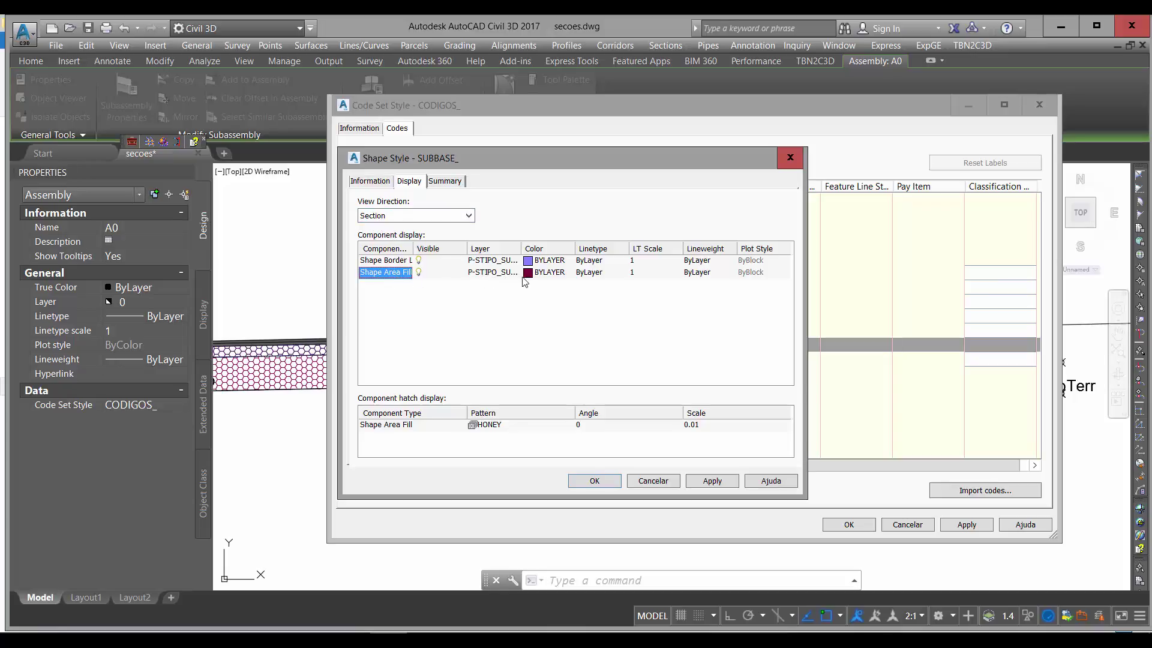
click(426, 263)
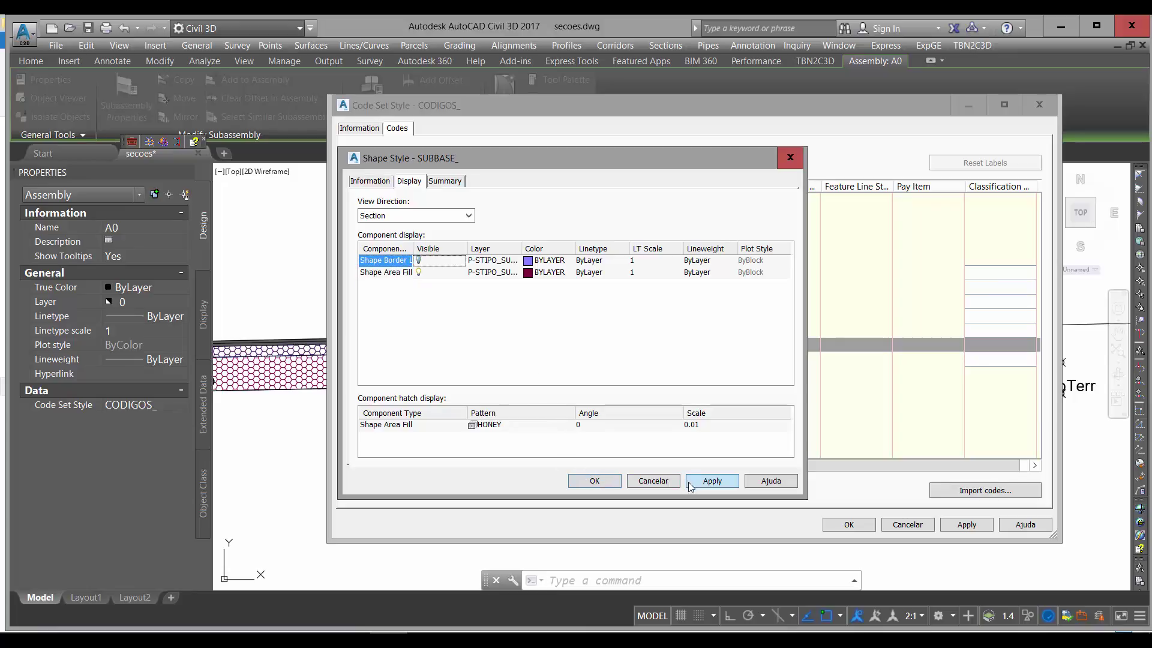
click(514, 427)
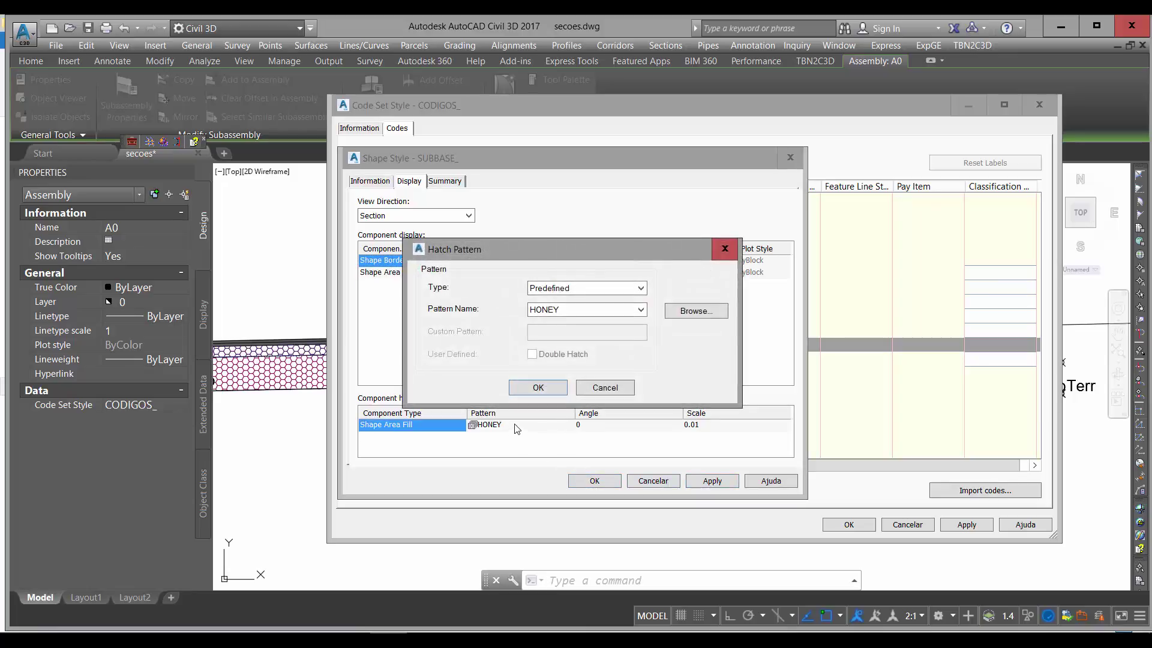
click(596, 388)
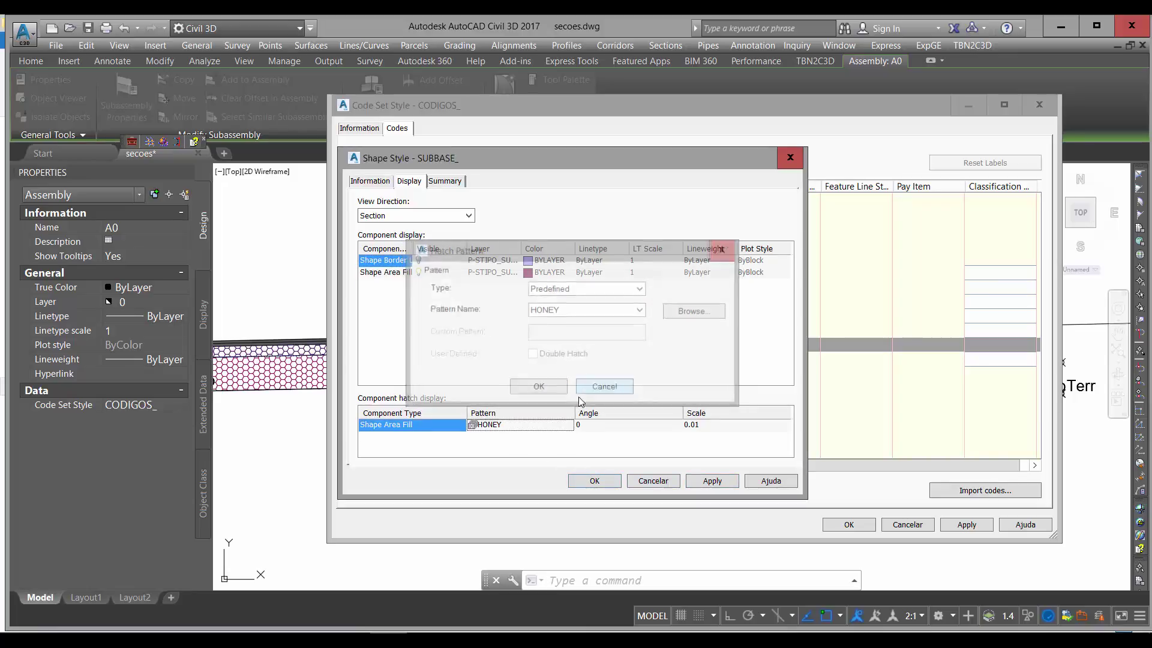
Step: Set the Shape Area Fill hatch pattern to HOUND for SUBBASE_'s section view and accept the changes through assembly A0's properties
click(530, 427)
click(598, 309)
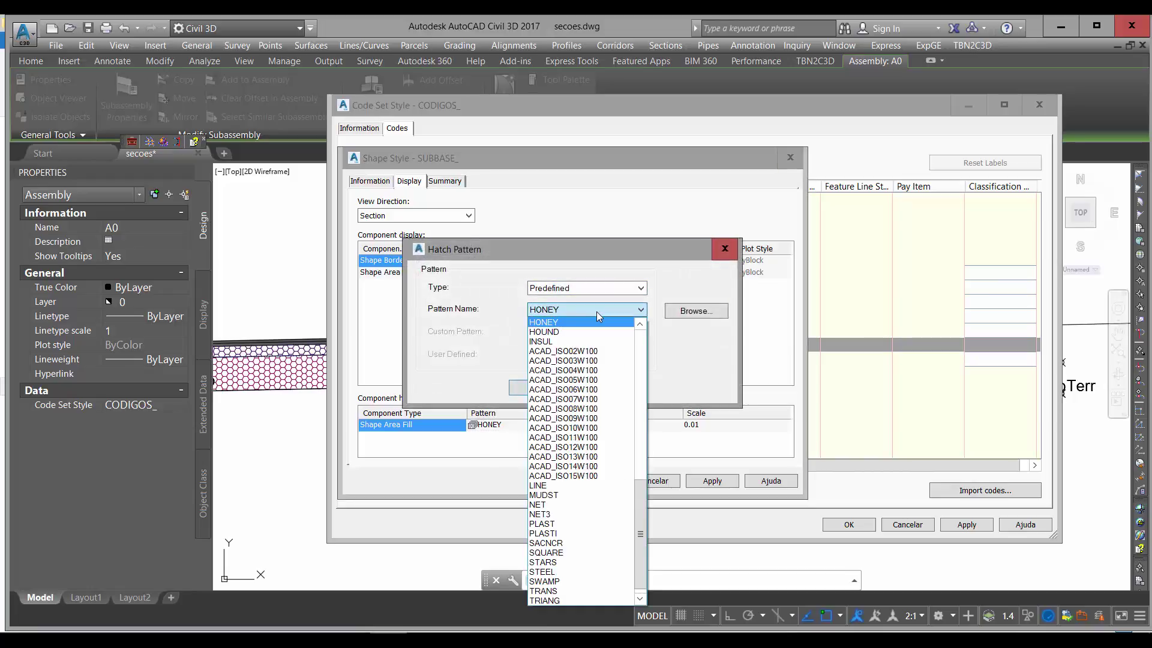
click(575, 332)
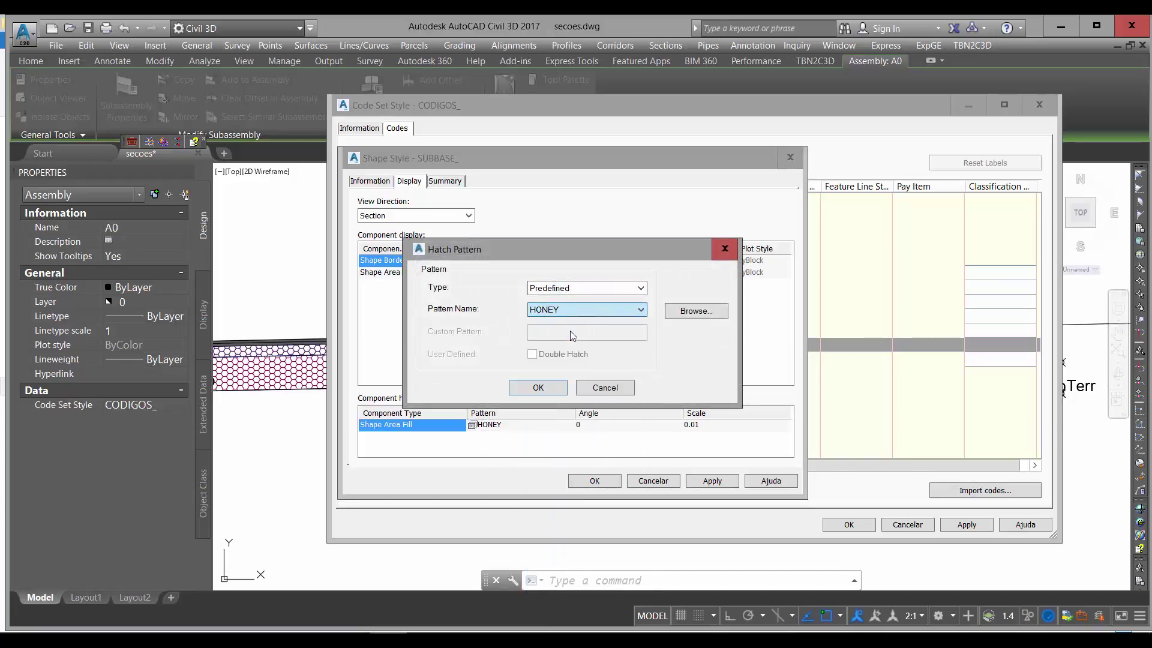
click(538, 387)
click(606, 483)
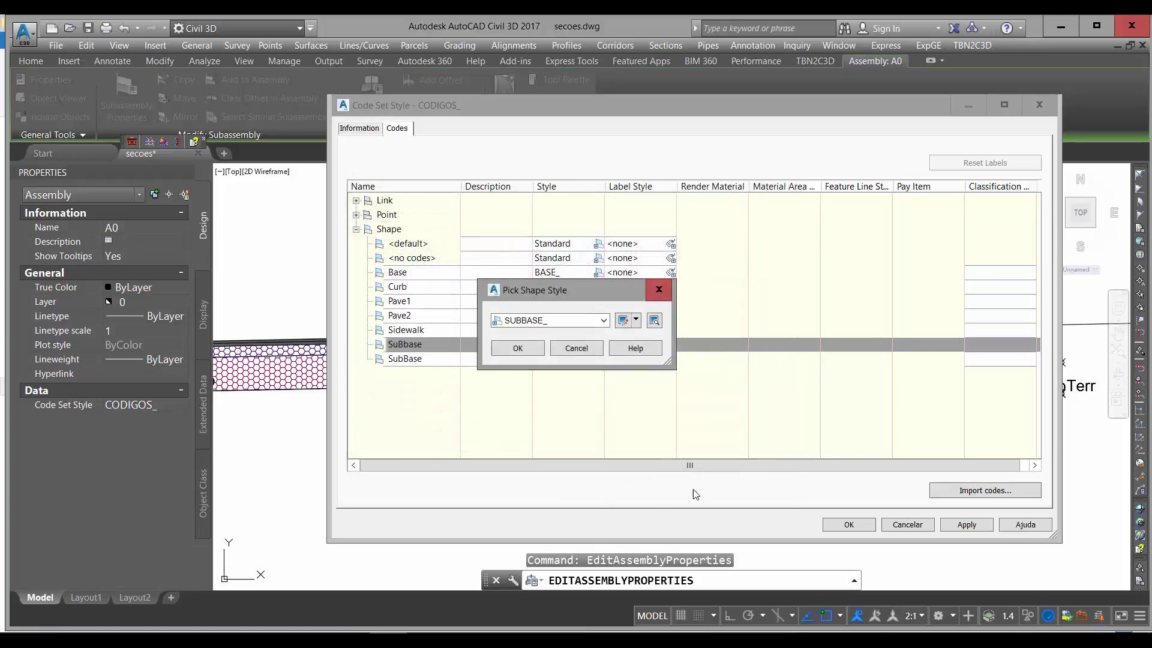
click(520, 349)
click(839, 526)
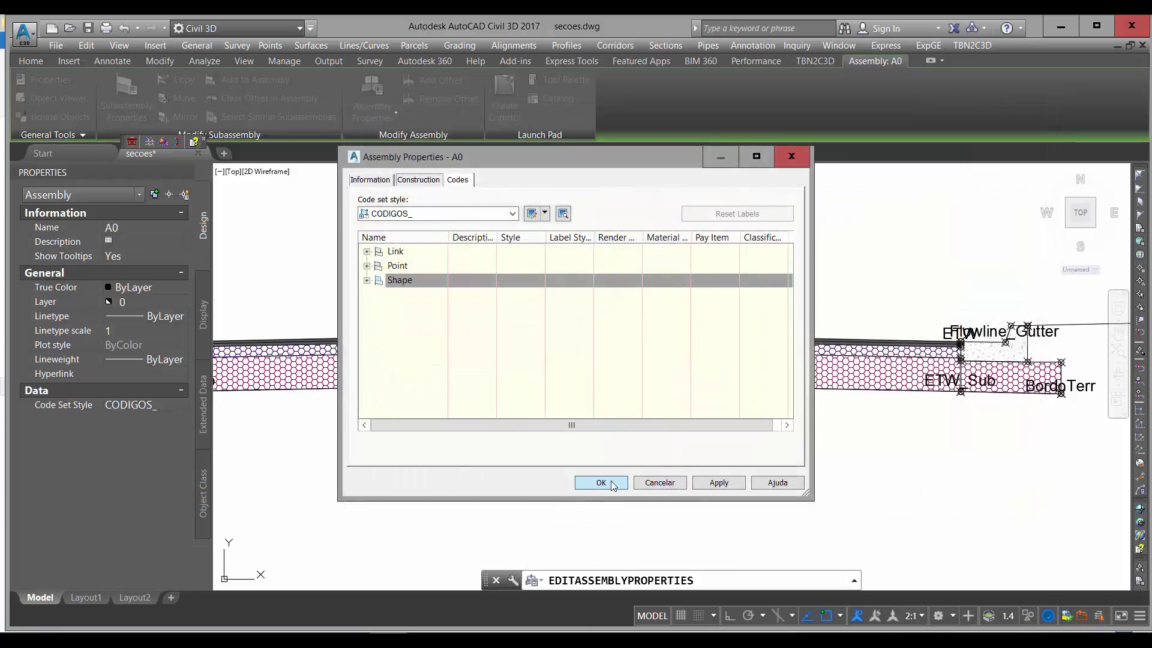
click(601, 482)
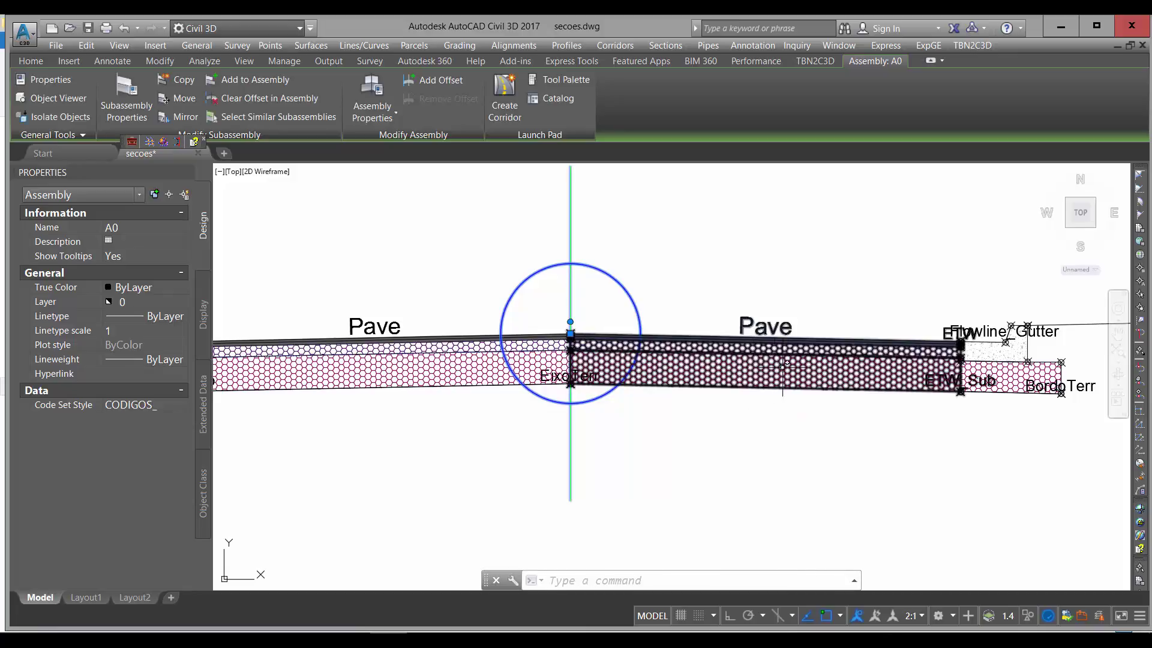
key(Escape)
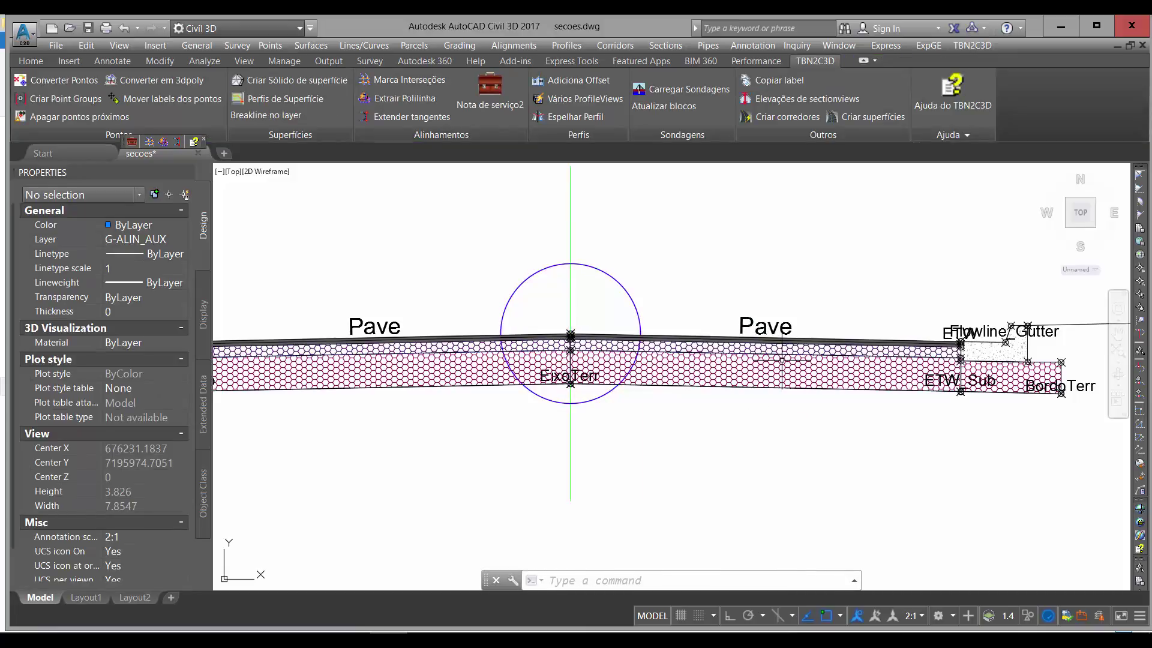
click(777, 367)
right_click(777, 367)
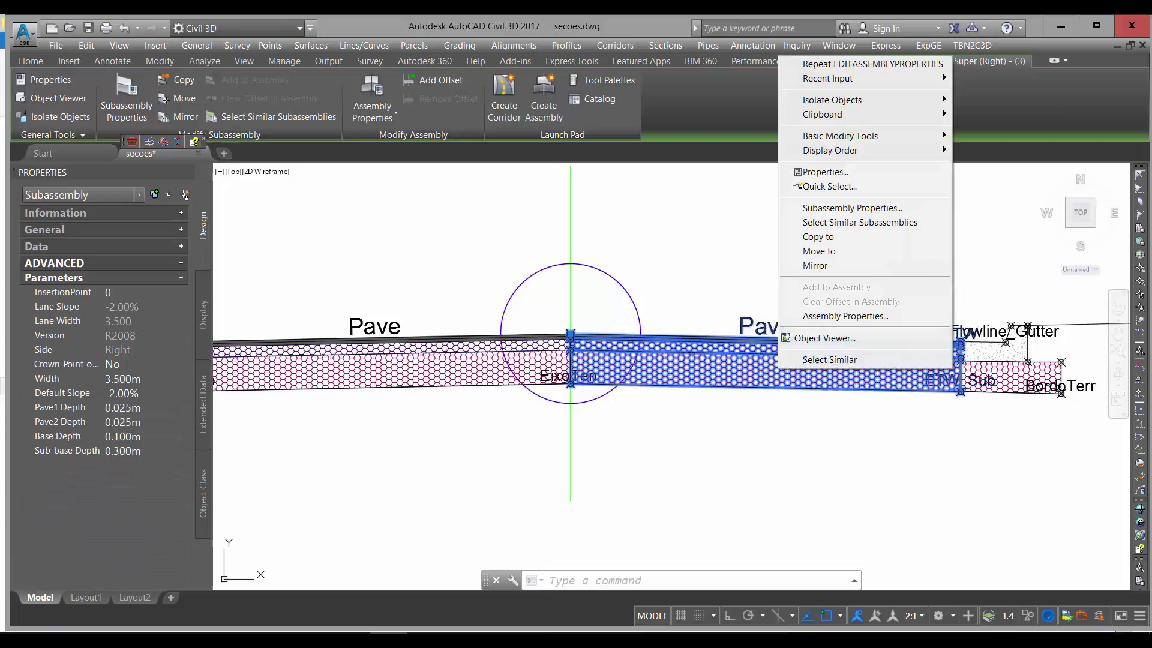
click(886, 209)
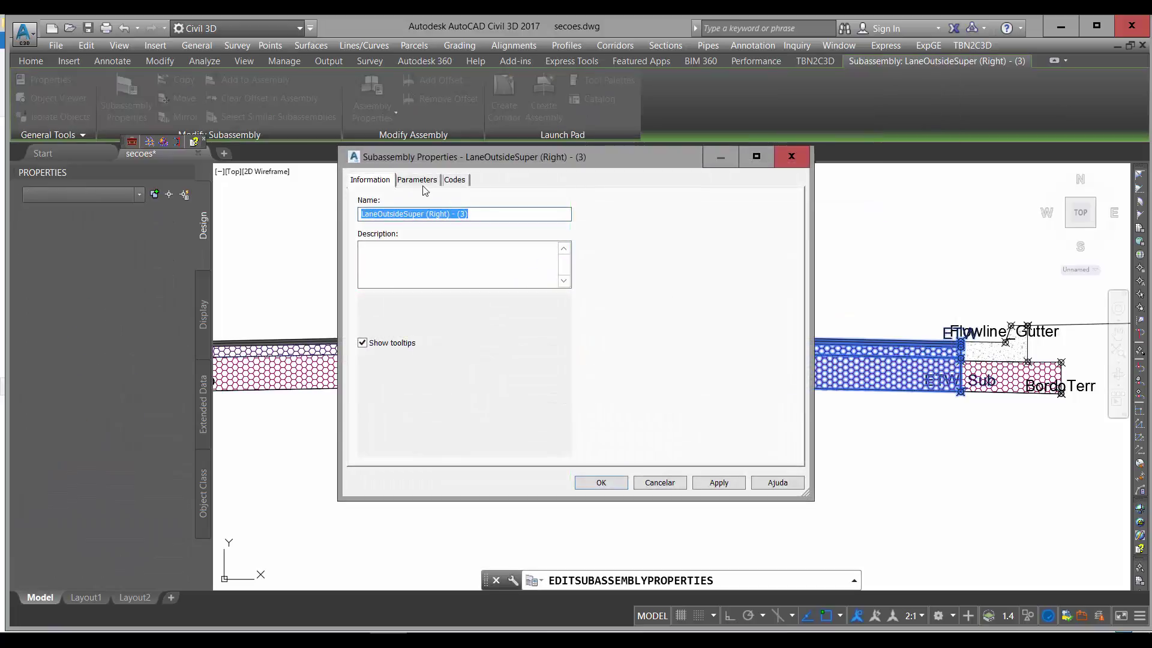
key(Escape)
key(Escape)
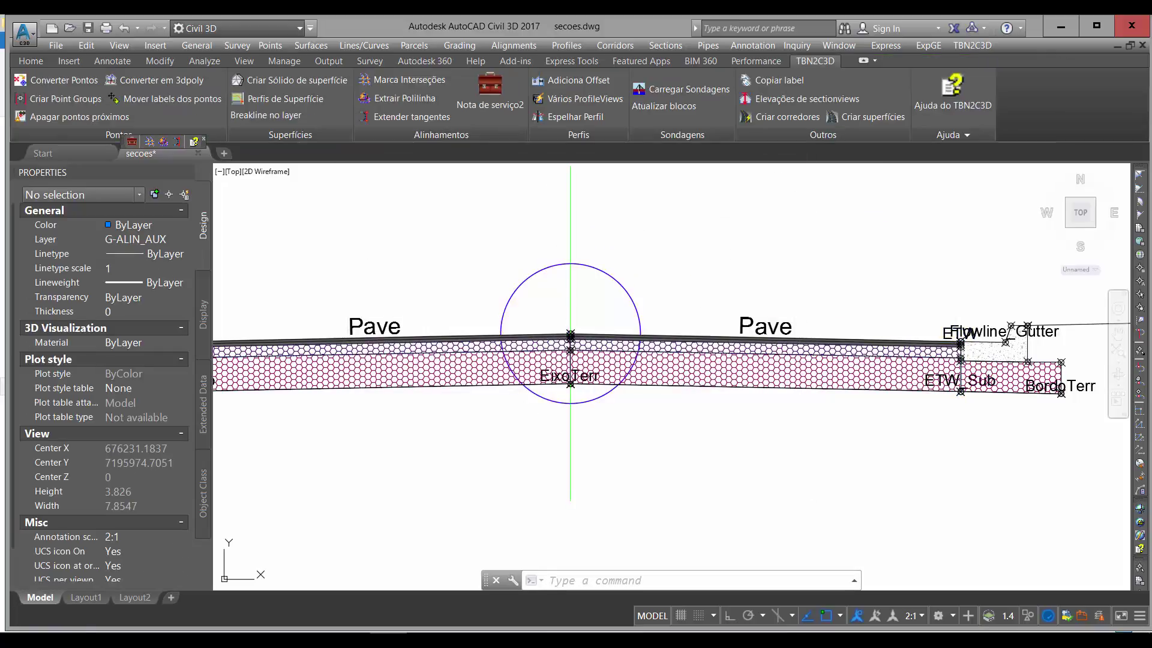
Step: Open assembly A0's CODIGOS_ code set style for editing from the assembly properties and expand the Shape codes
click(569, 351)
right_click(570, 351)
click(627, 303)
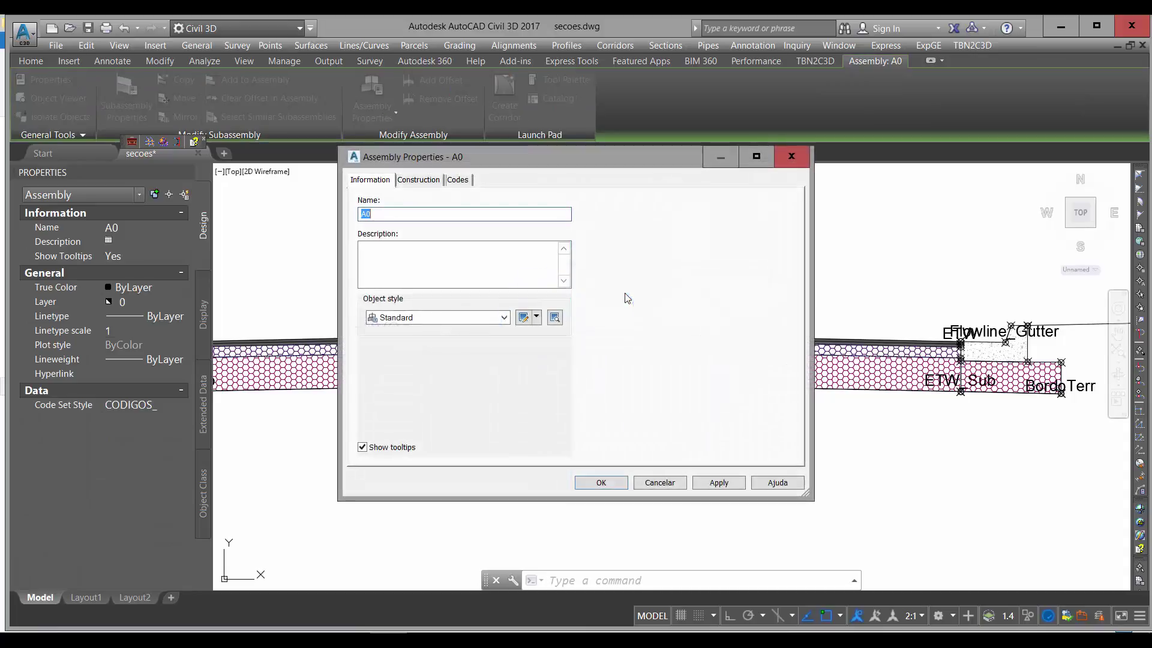
click(457, 180)
click(528, 221)
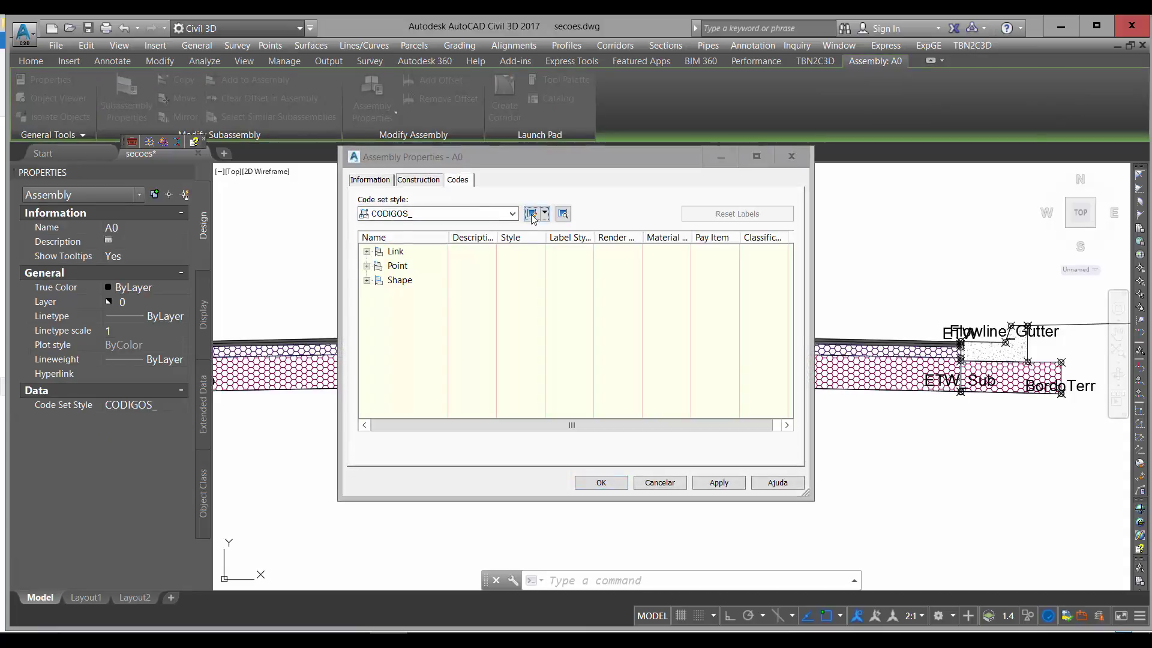
click(356, 230)
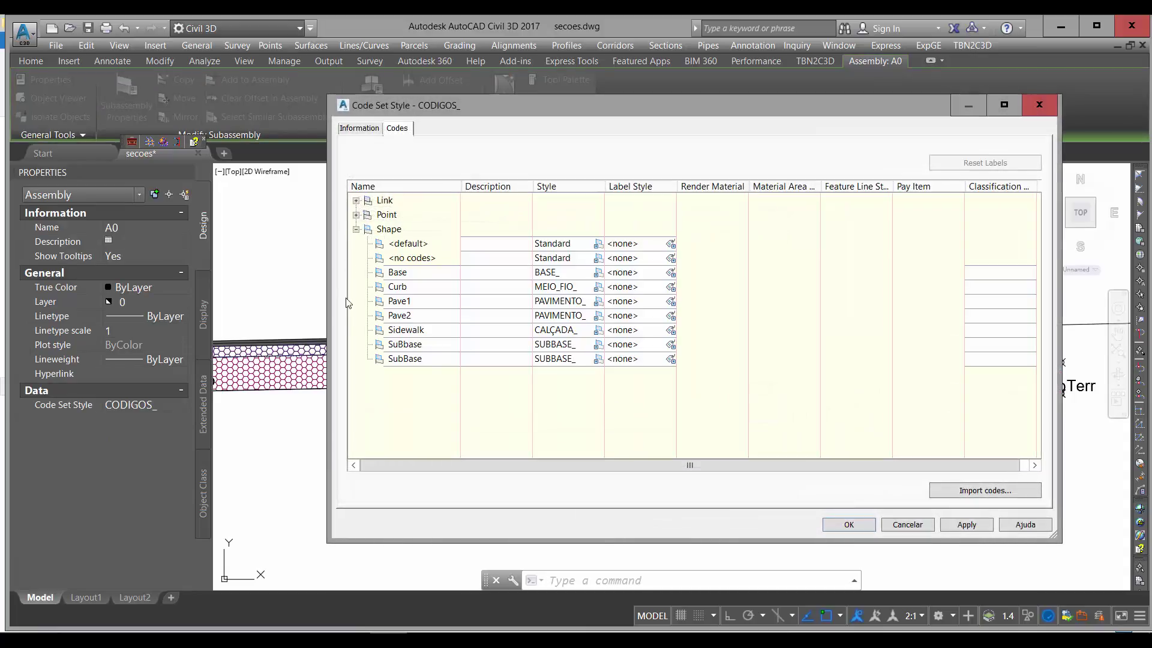
Step: Open the SUBBASE_ style of the SuBbase shape code for editing and show its Section view direction
click(445, 343)
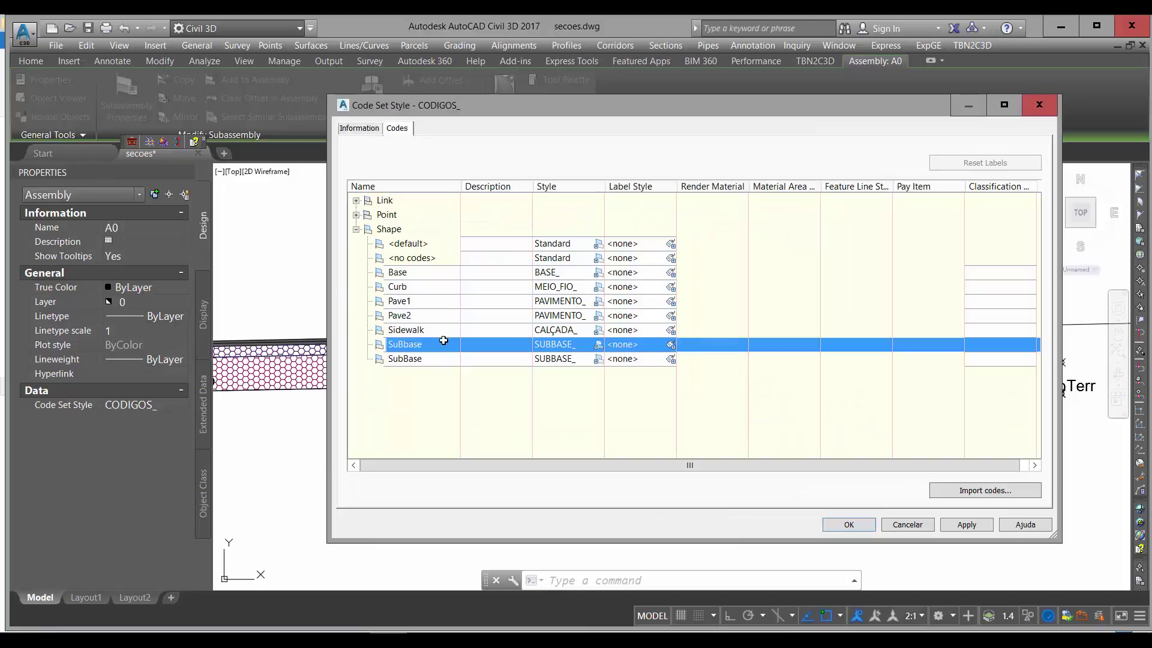
click(417, 359)
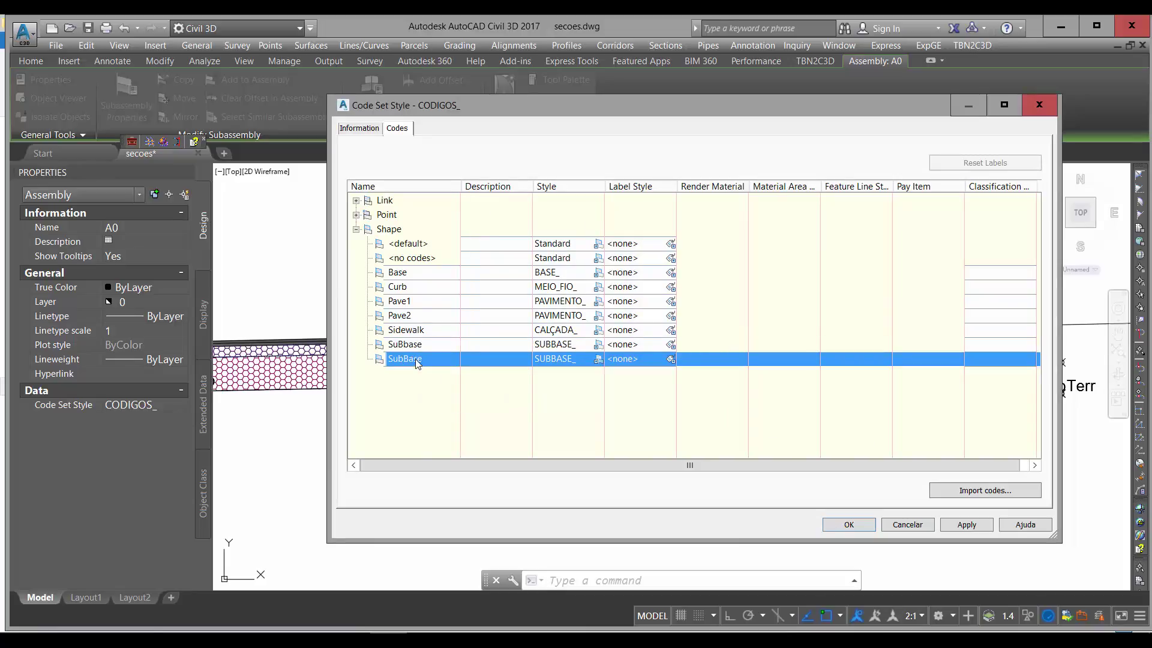
click(431, 344)
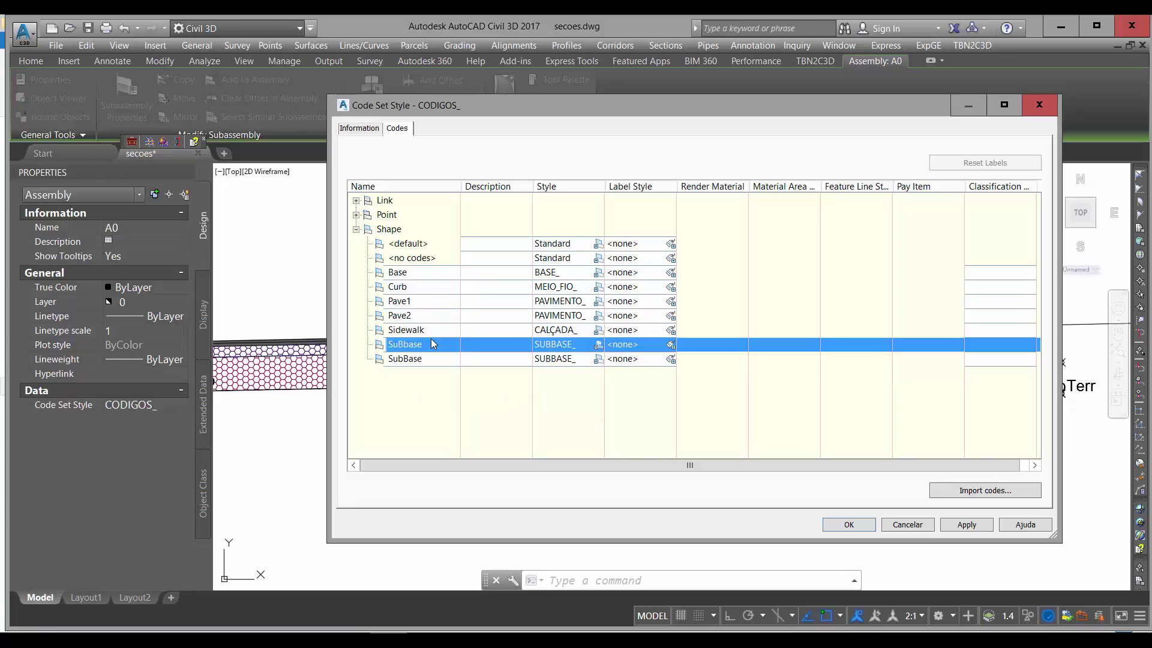
click(599, 345)
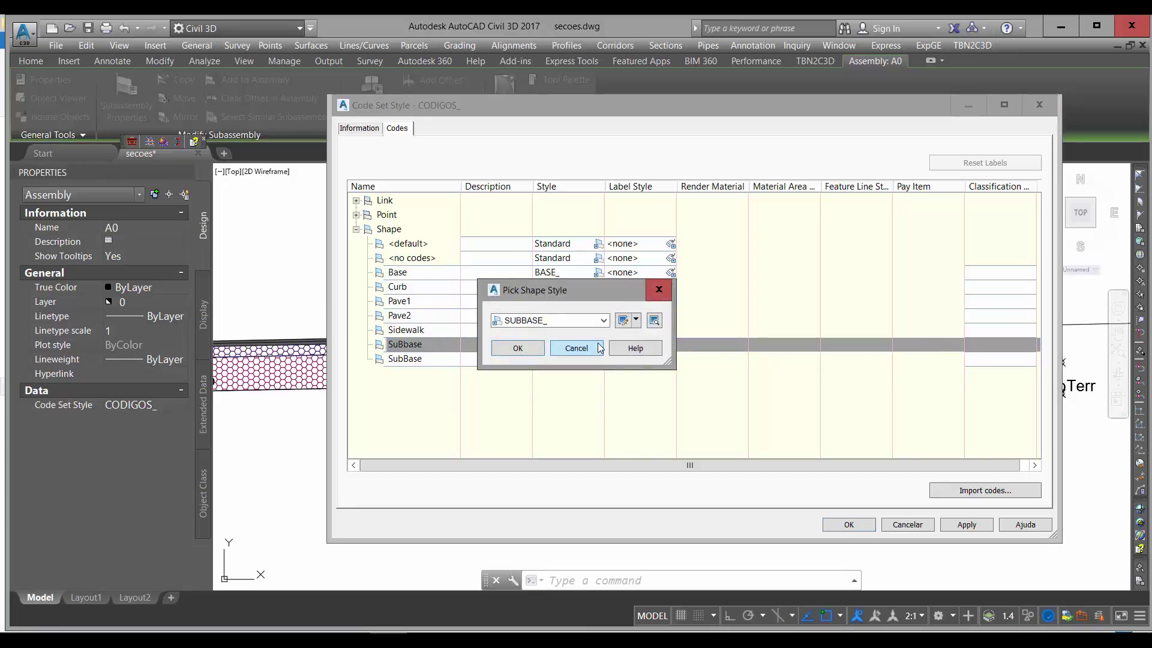
click(632, 320)
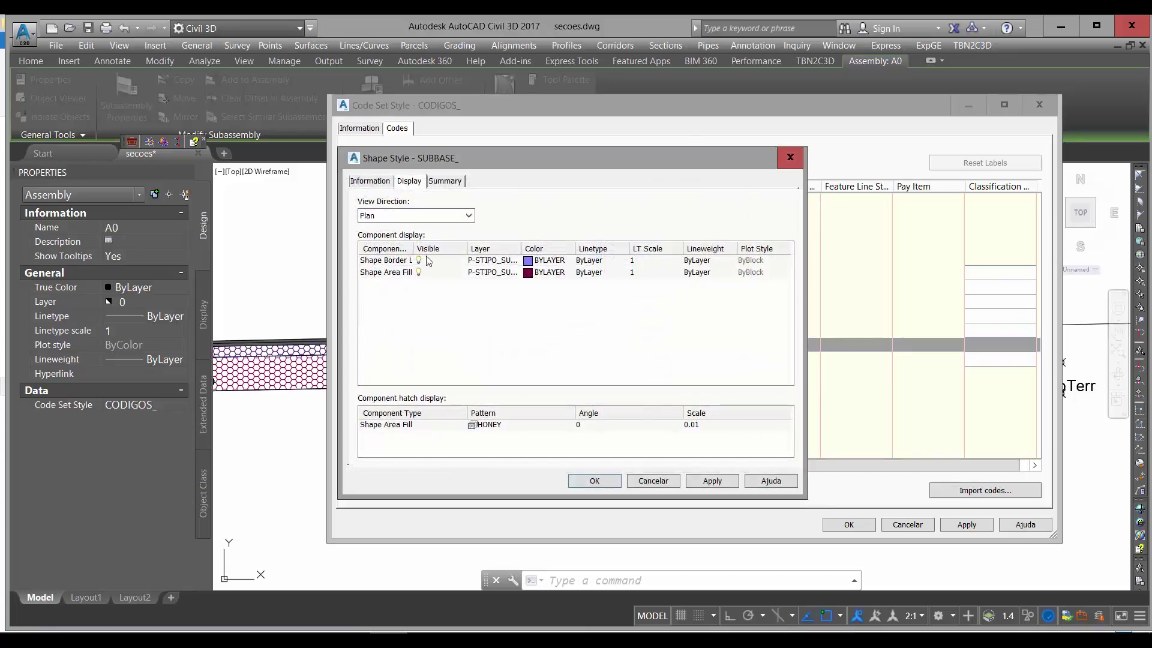
click(399, 216)
click(381, 263)
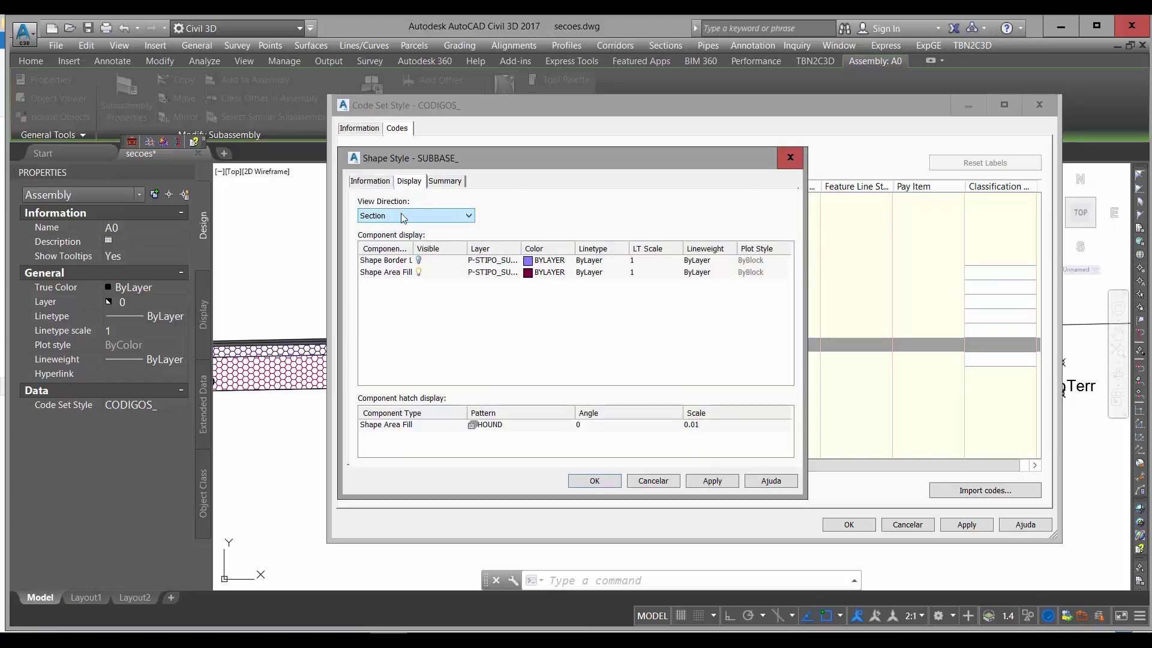
Step: Set the Shape Area Fill color to blue in SUBBASE_'s section display and accept the changes through the assembly properties
click(528, 272)
click(528, 271)
click(507, 362)
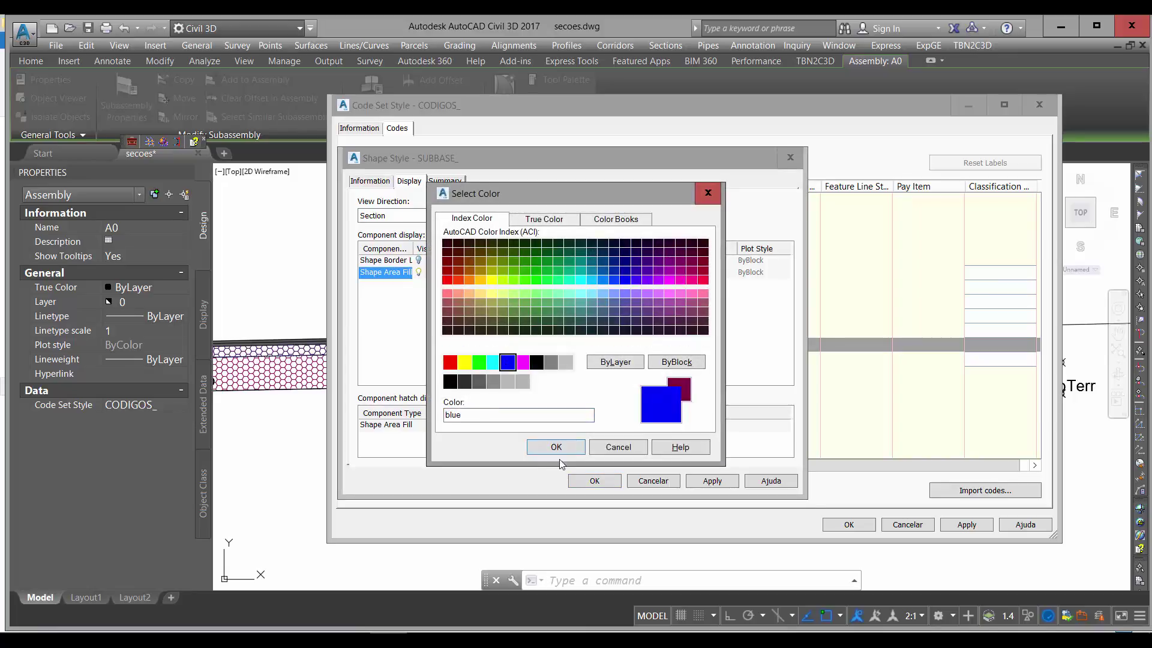
click(556, 446)
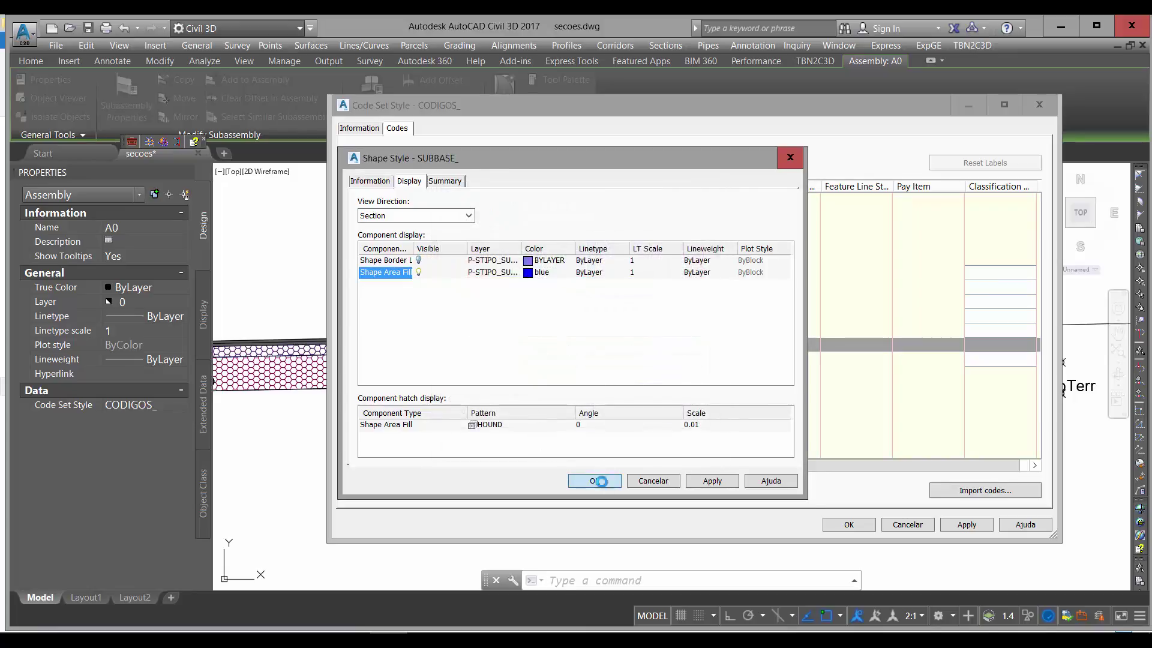
click(600, 481)
click(525, 348)
click(841, 522)
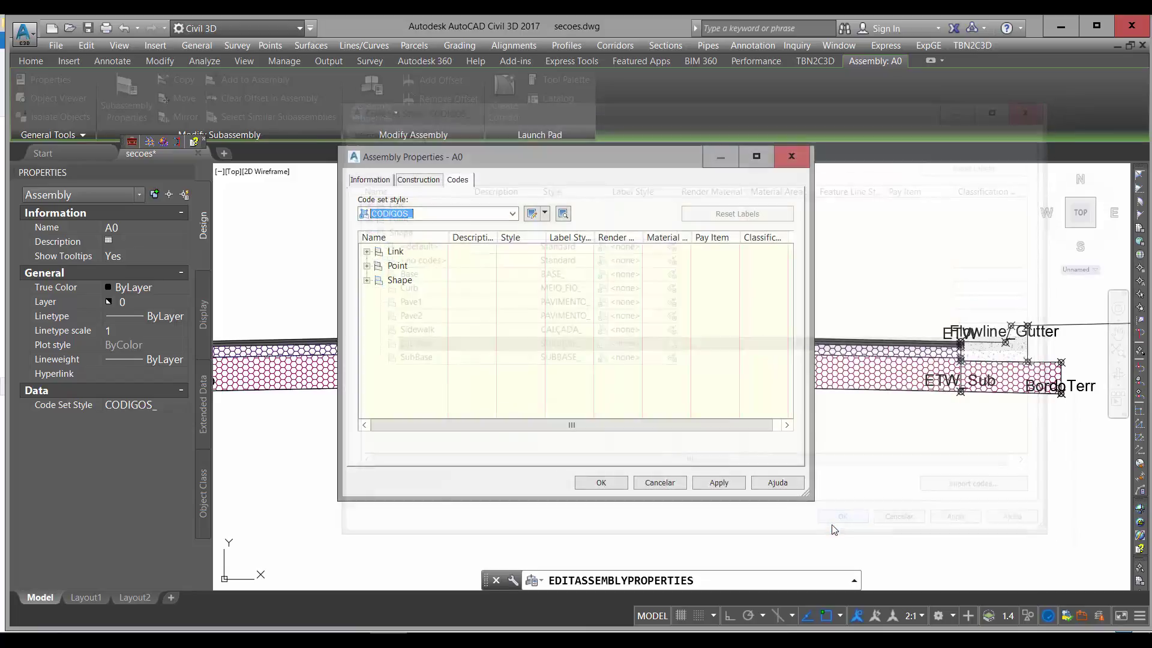
click(609, 485)
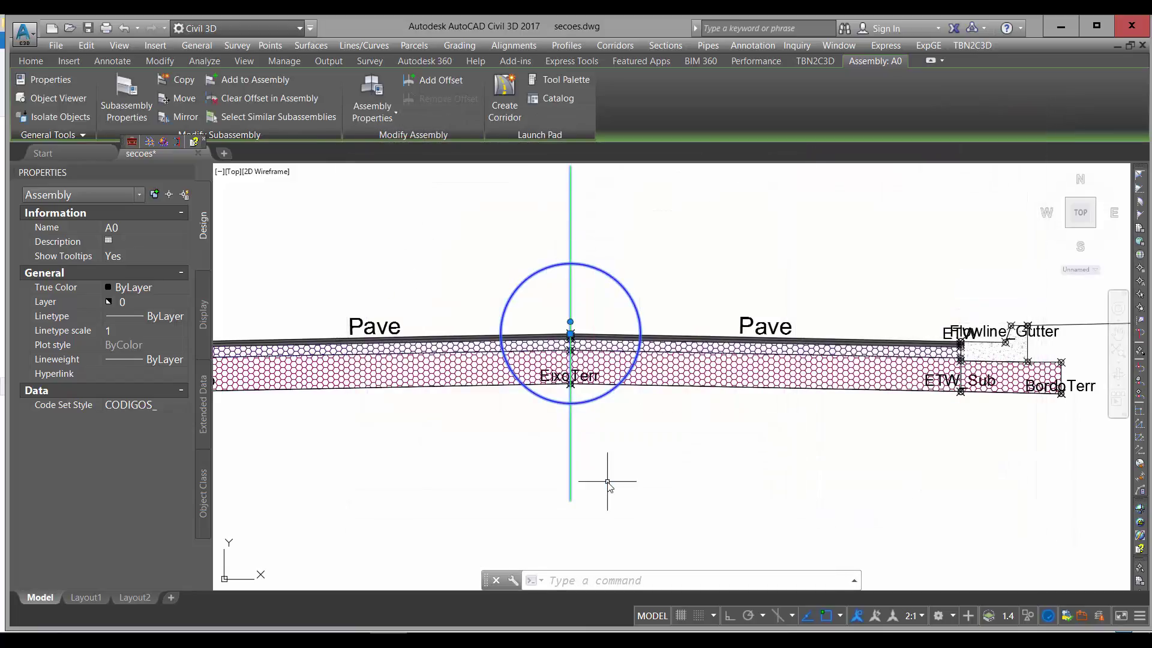
Step: Reopen the CODIGOS_ code set style for editing through assembly A0's properties and list its Shape codes
scroll(646, 440, down, 5)
key(Escape)
scroll(660, 396, up, 2)
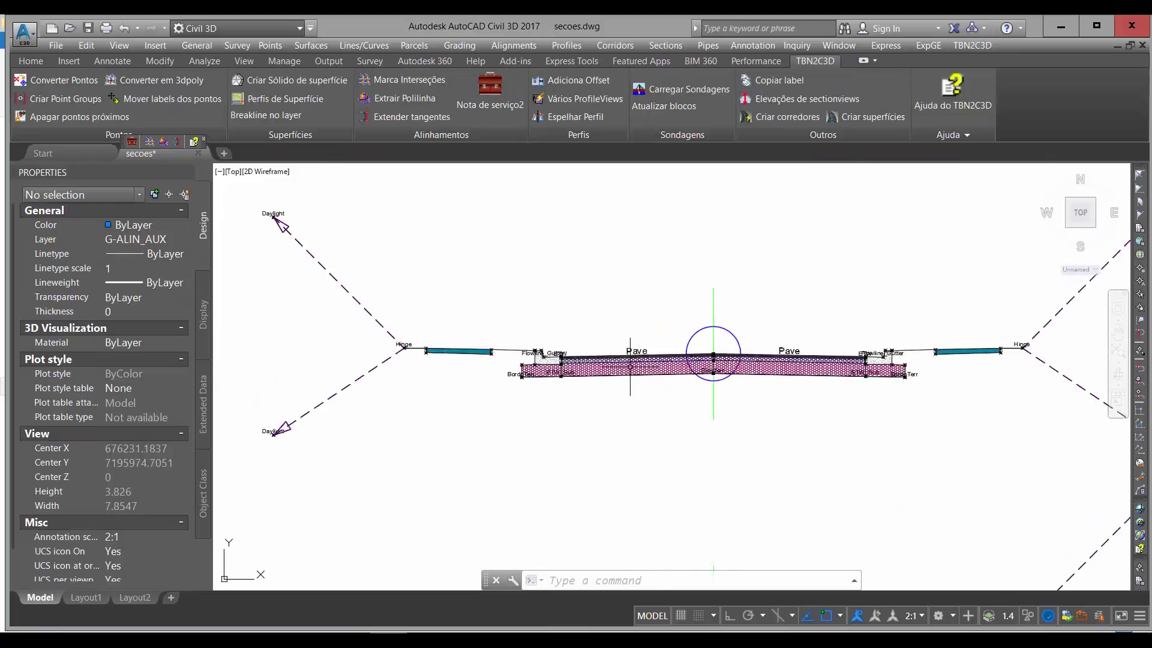
click(630, 366)
key(Escape)
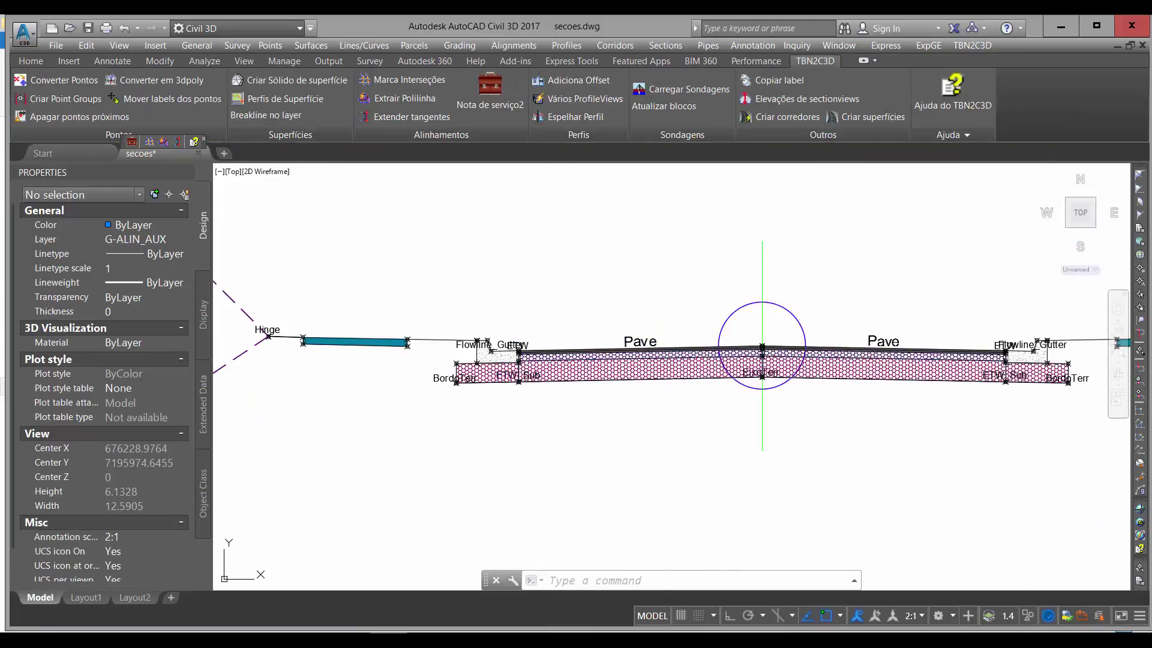
click(761, 367)
right_click(779, 307)
click(840, 459)
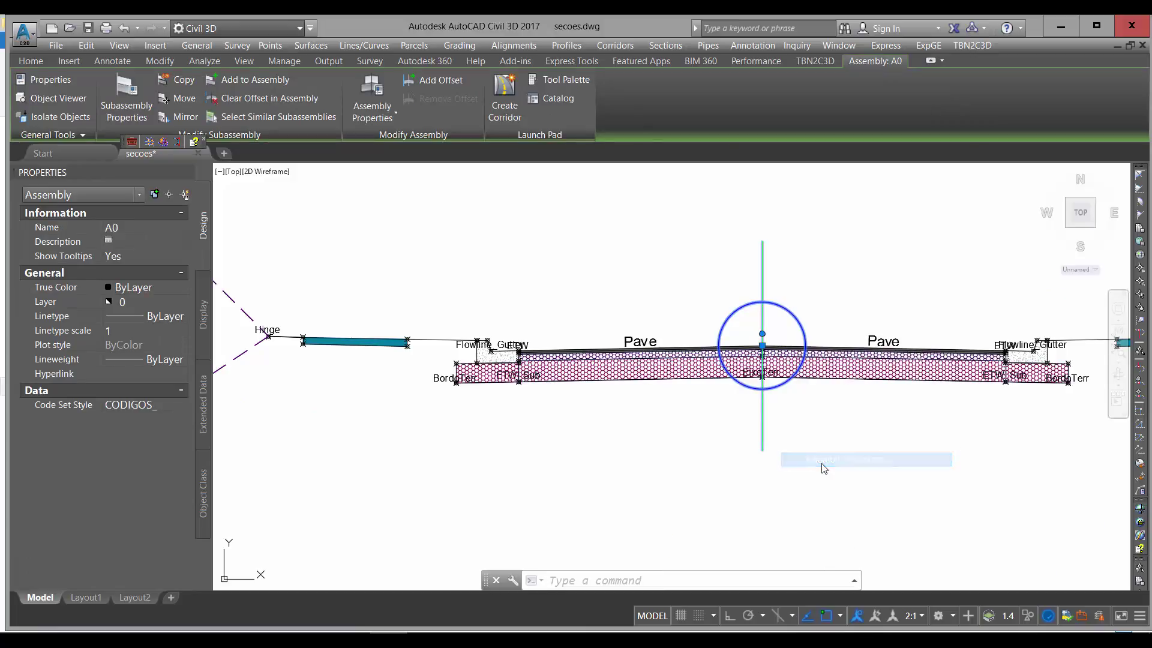
click(457, 180)
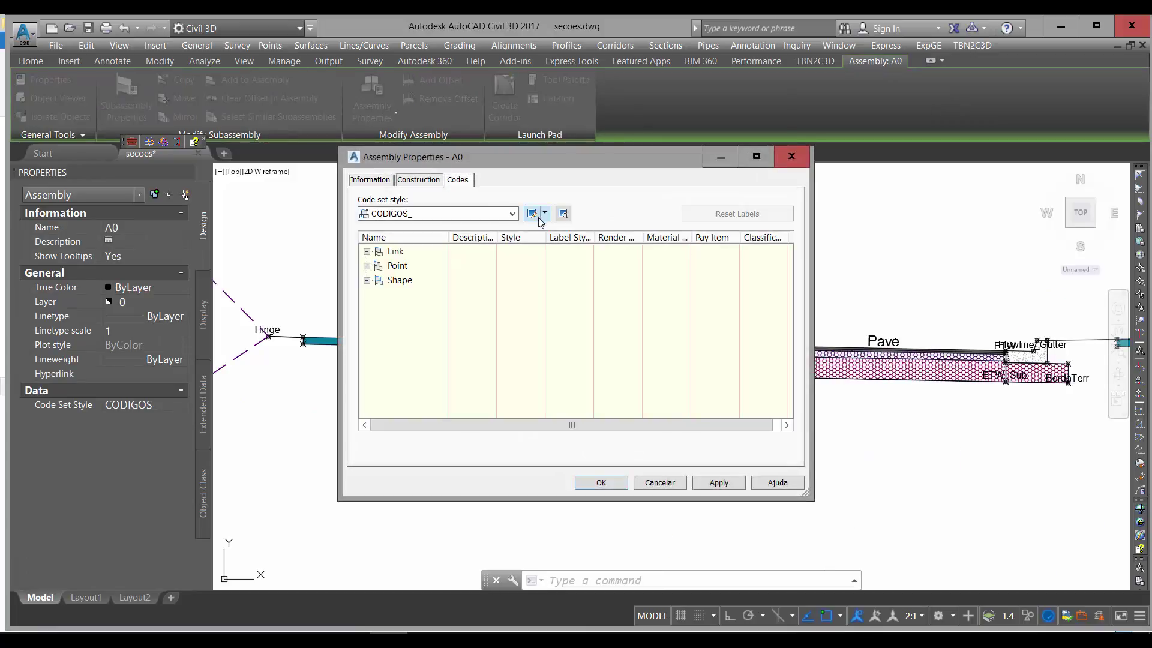
click(538, 216)
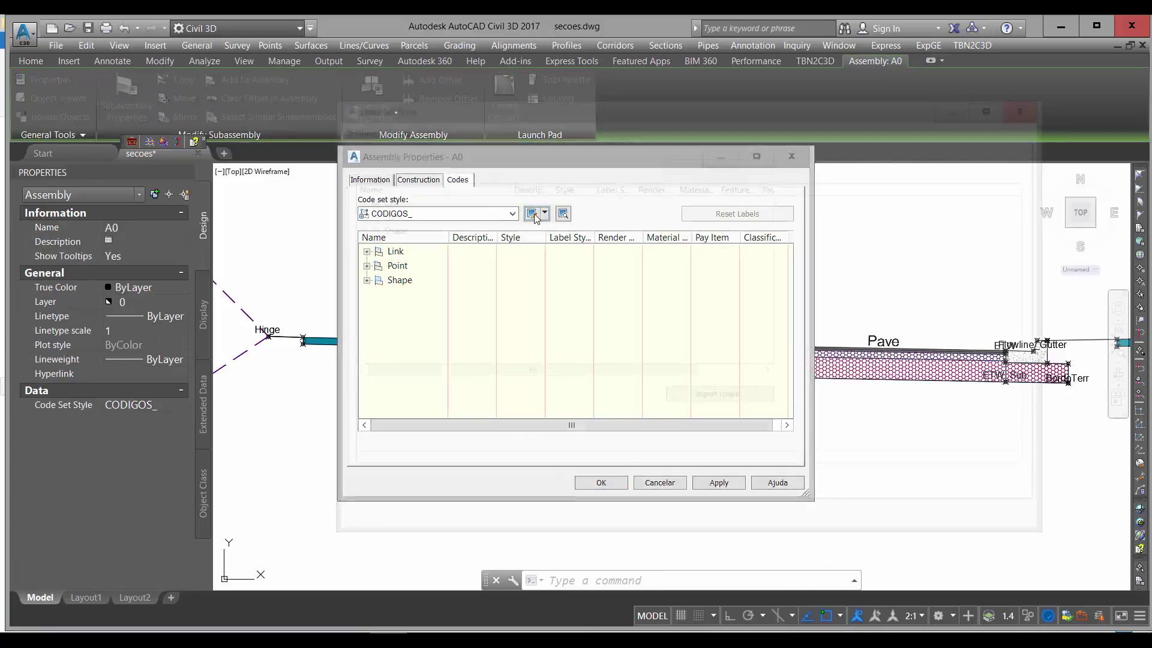
click(356, 229)
Step: Set the Shape Area Fill color to cyan in the SUBBASE_ style's plan display for the SuBbase code and accept the changes through the assembly properties
click(447, 346)
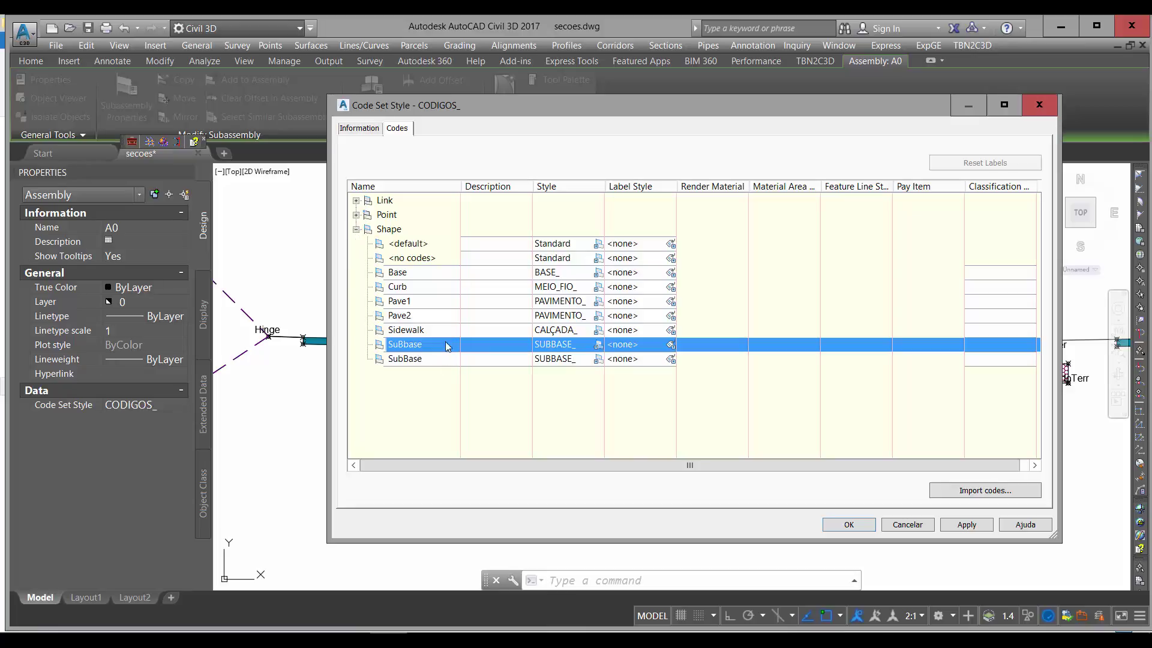
click(598, 344)
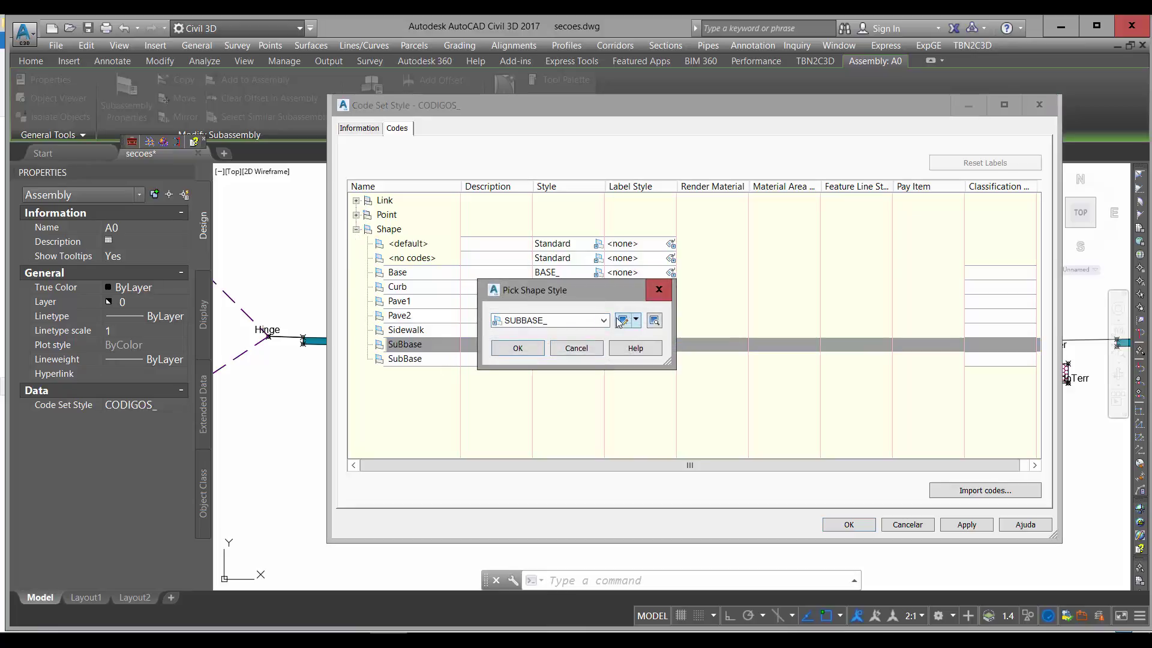
click(621, 320)
click(531, 274)
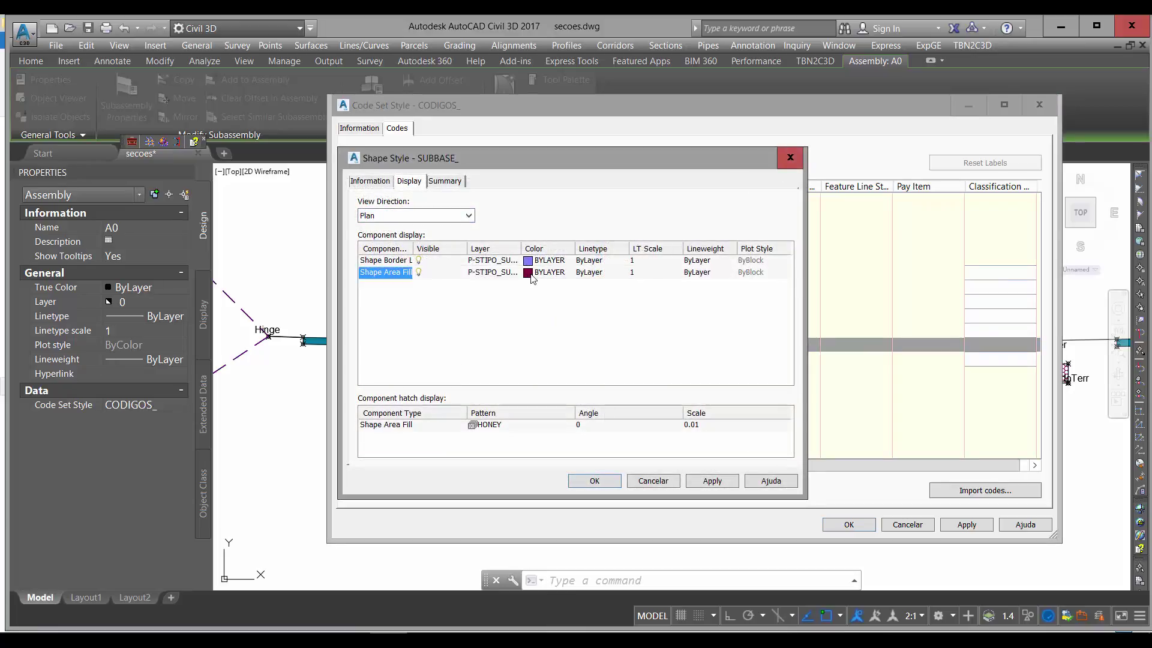
click(531, 275)
click(493, 362)
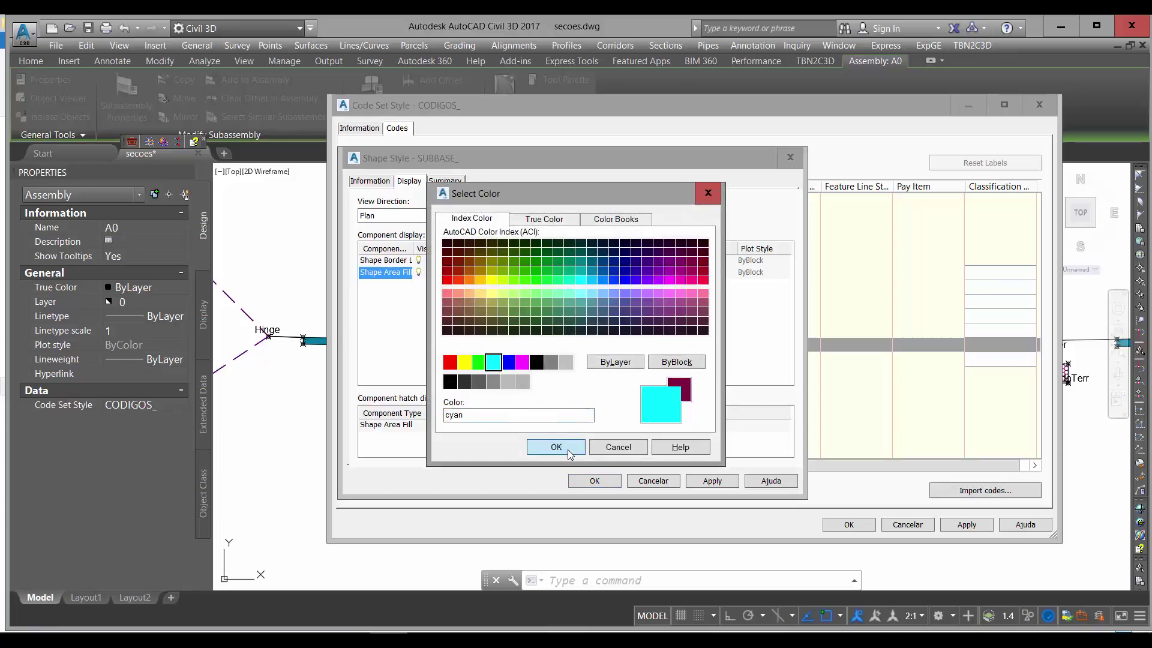
click(556, 447)
click(588, 483)
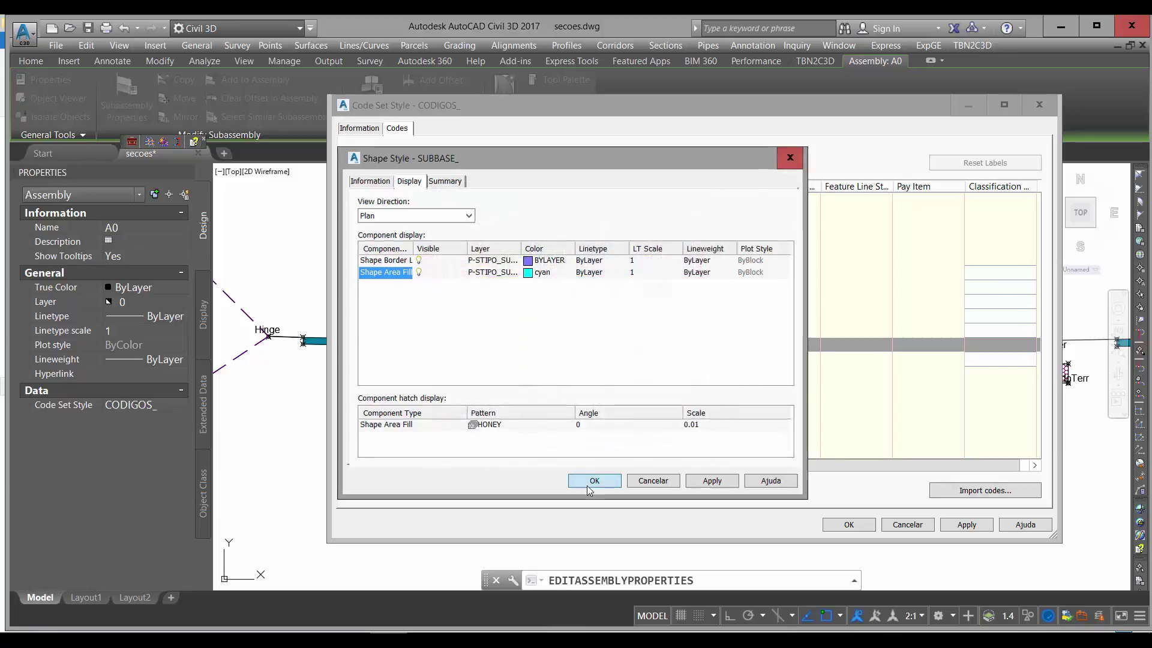
click(522, 369)
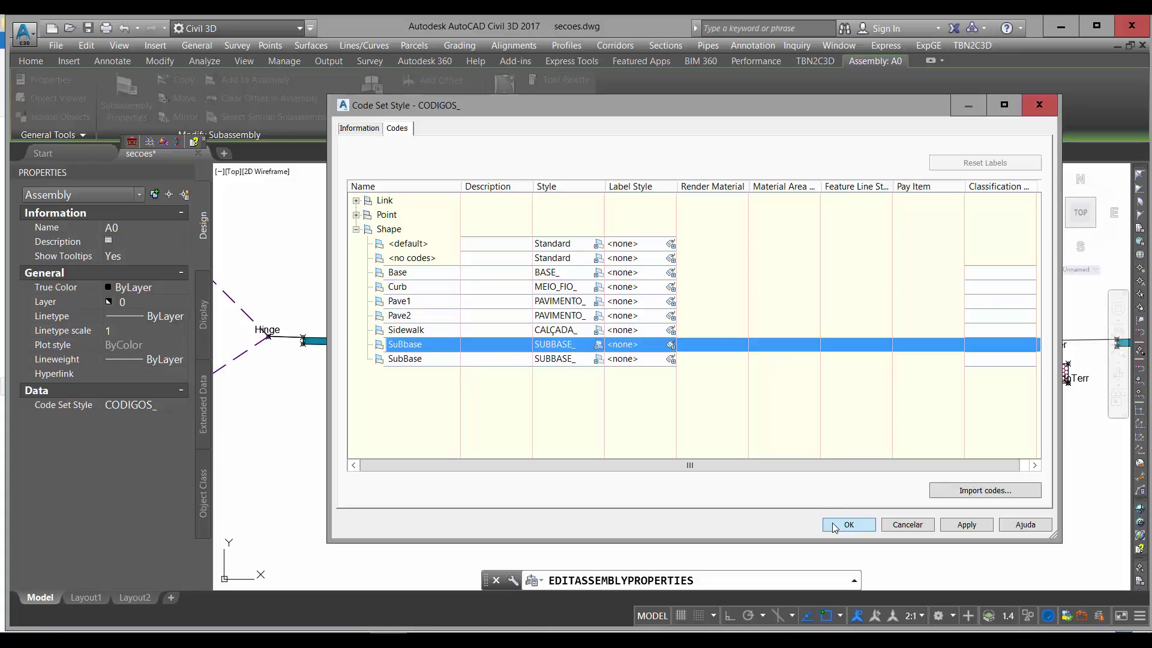
click(847, 524)
click(600, 483)
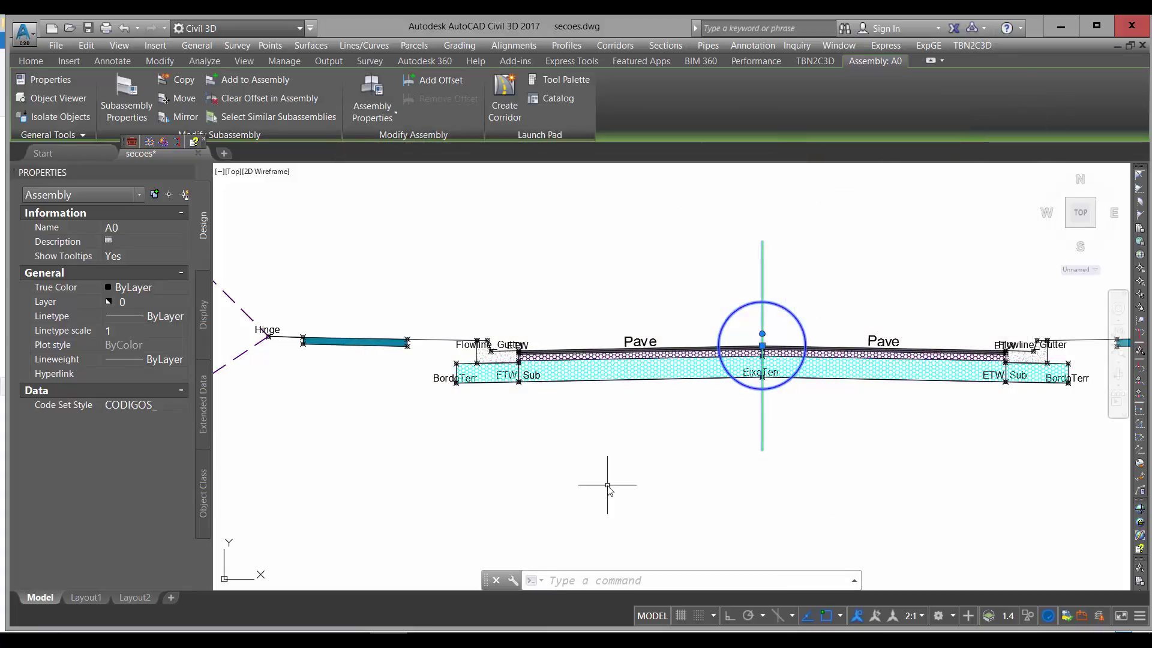
Step: Compare the subbase fill of assembly A0 with the subbase fill in the EST 11+10.00 section view
middle_drag(661, 453, 543, 393)
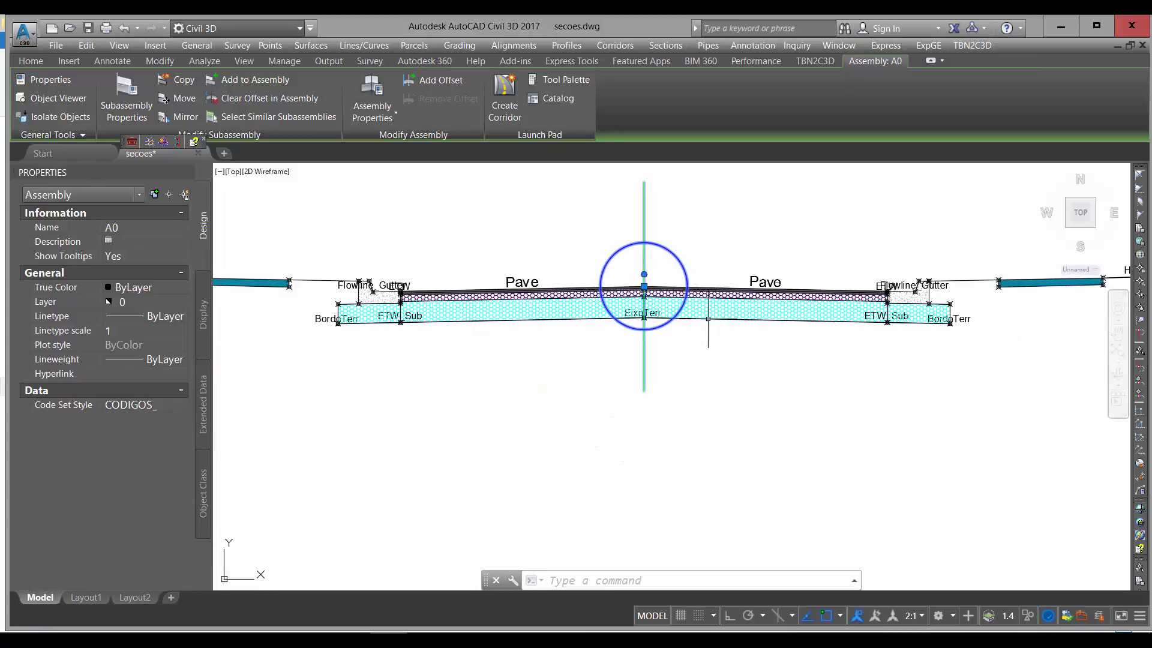
scroll(558, 310, up, 2)
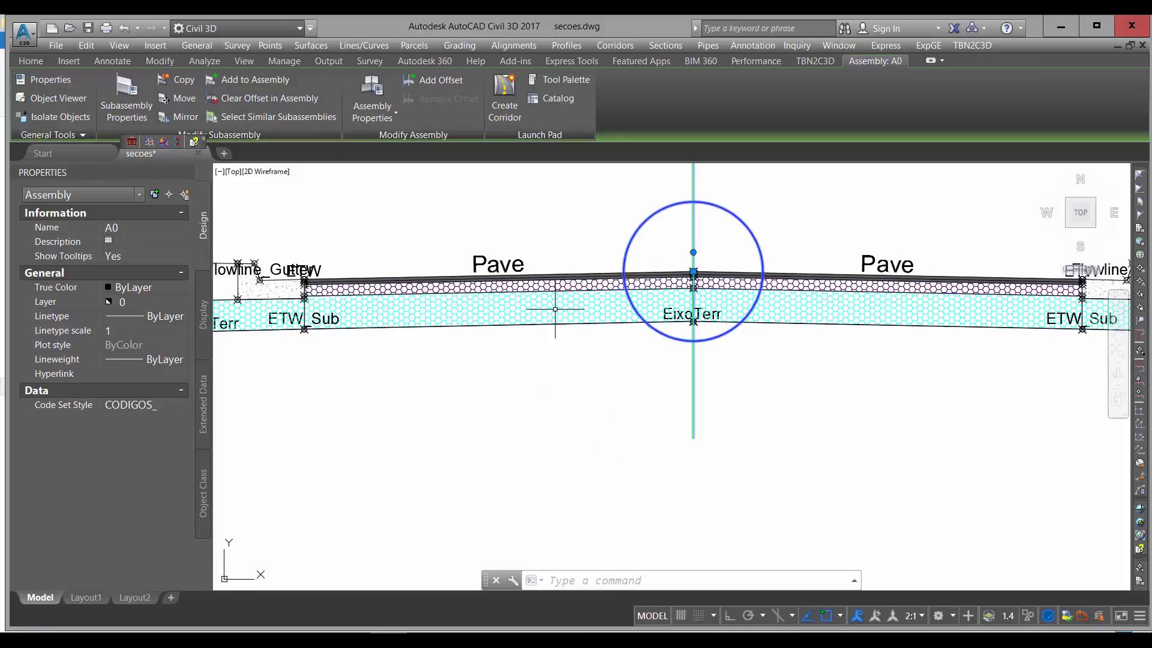
scroll(564, 311, down, 2)
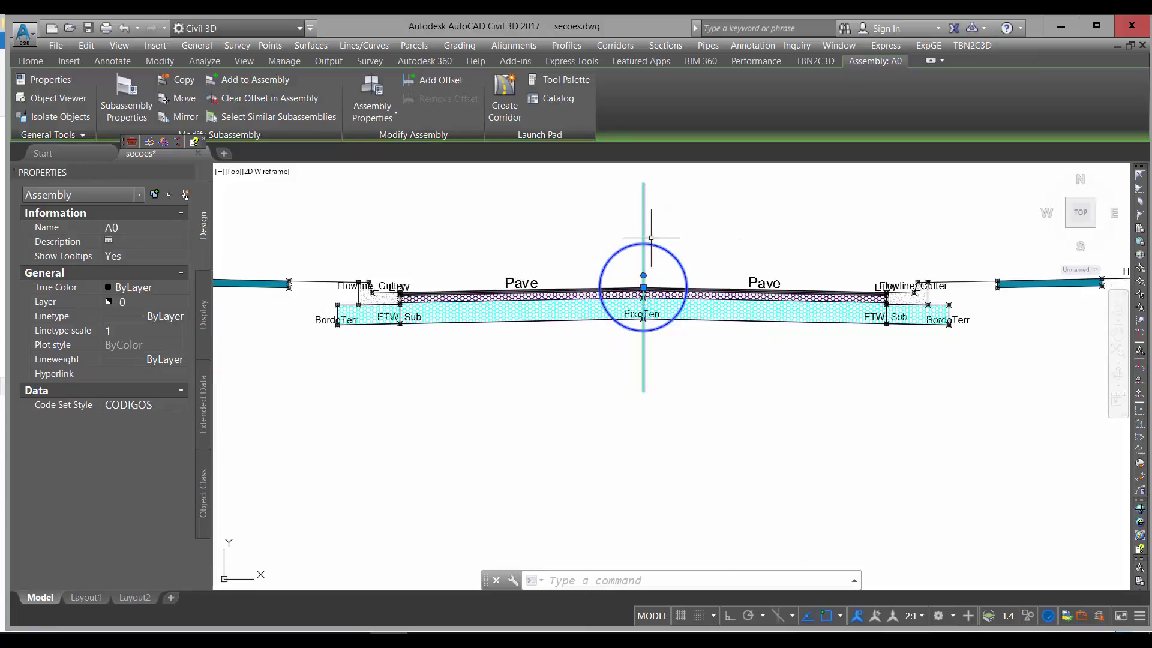
scroll(609, 345, down, 10)
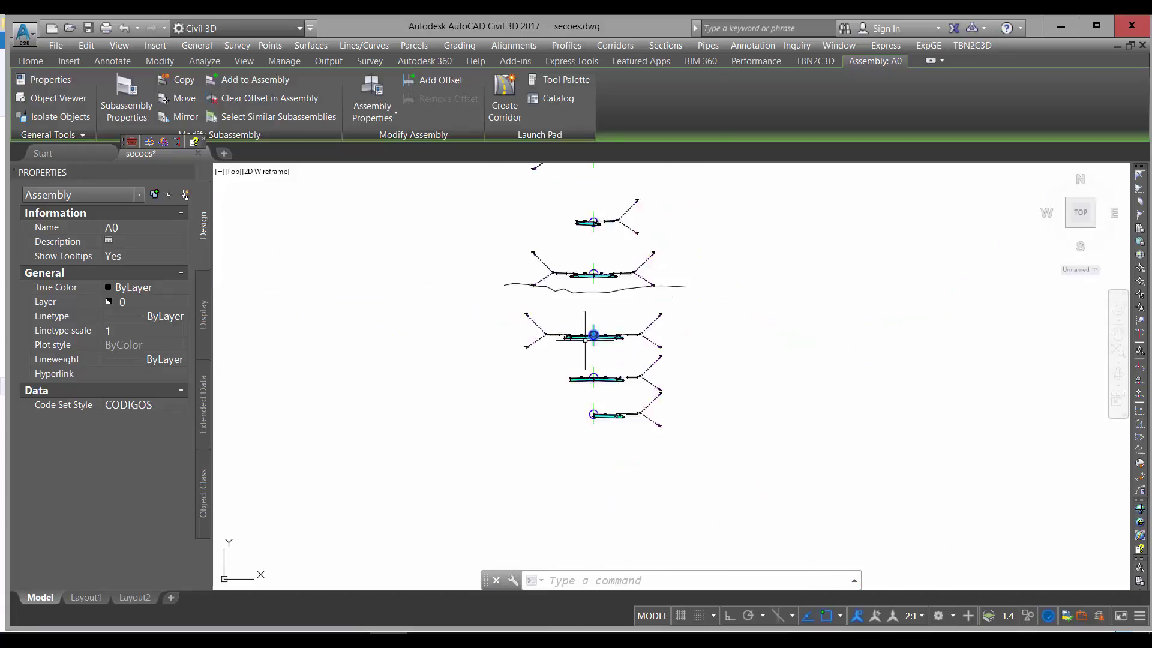
scroll(747, 318, up, 15)
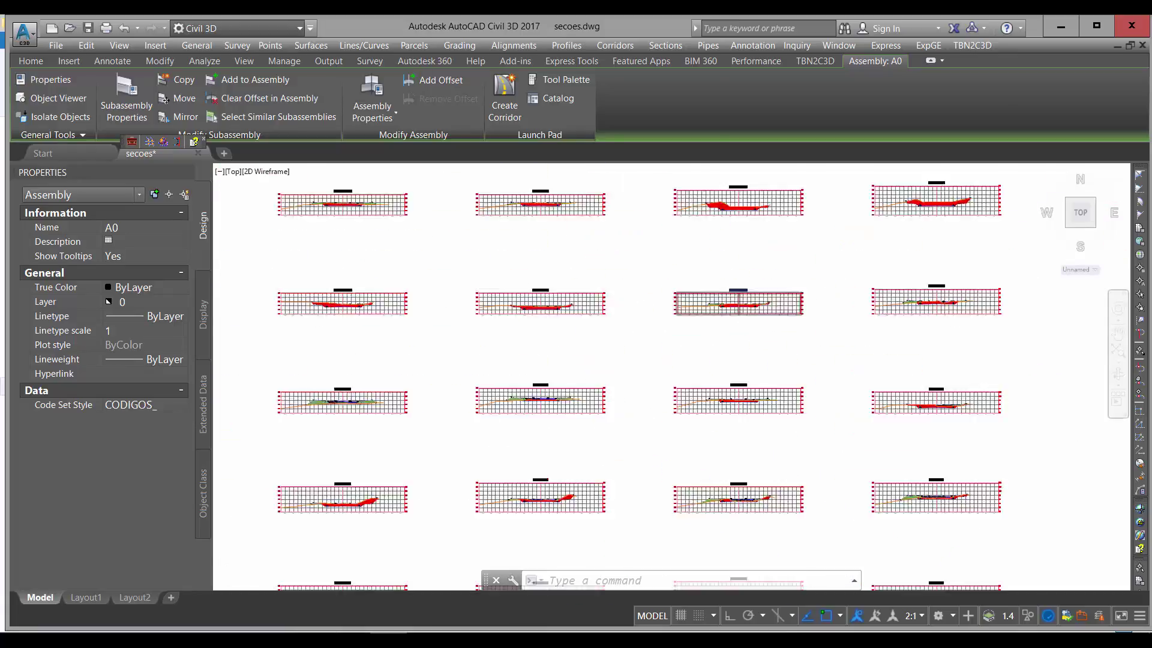
scroll(747, 318, up, 2)
middle_drag(806, 375, 726, 458)
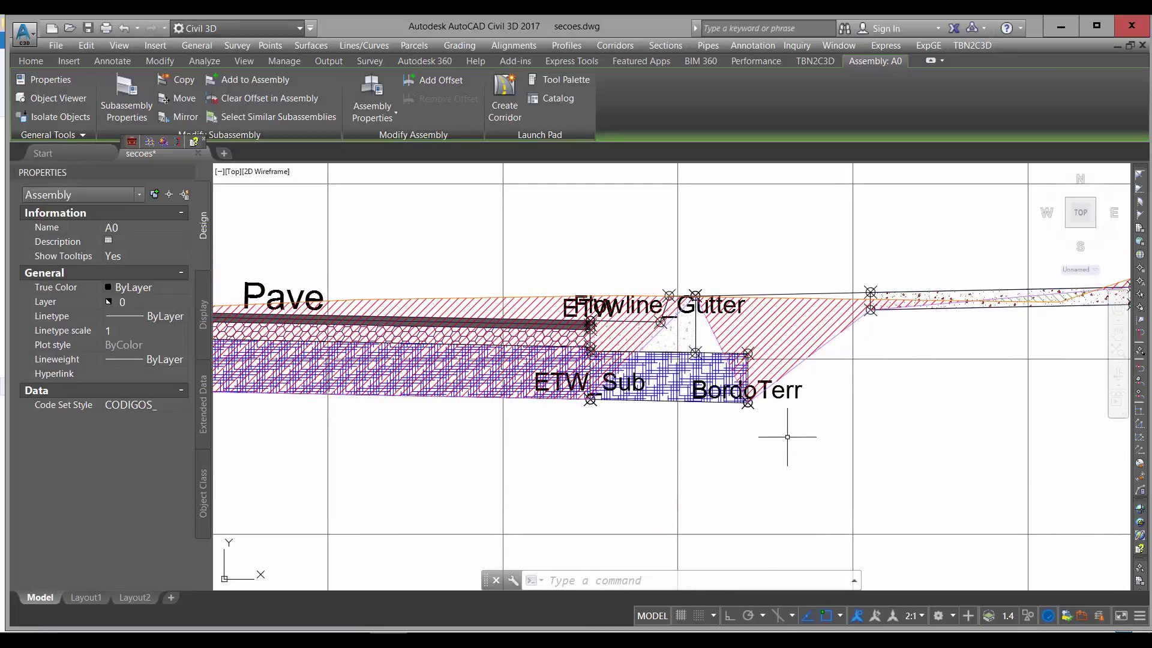
scroll(841, 387, down, 4)
middle_drag(617, 383, 1012, 335)
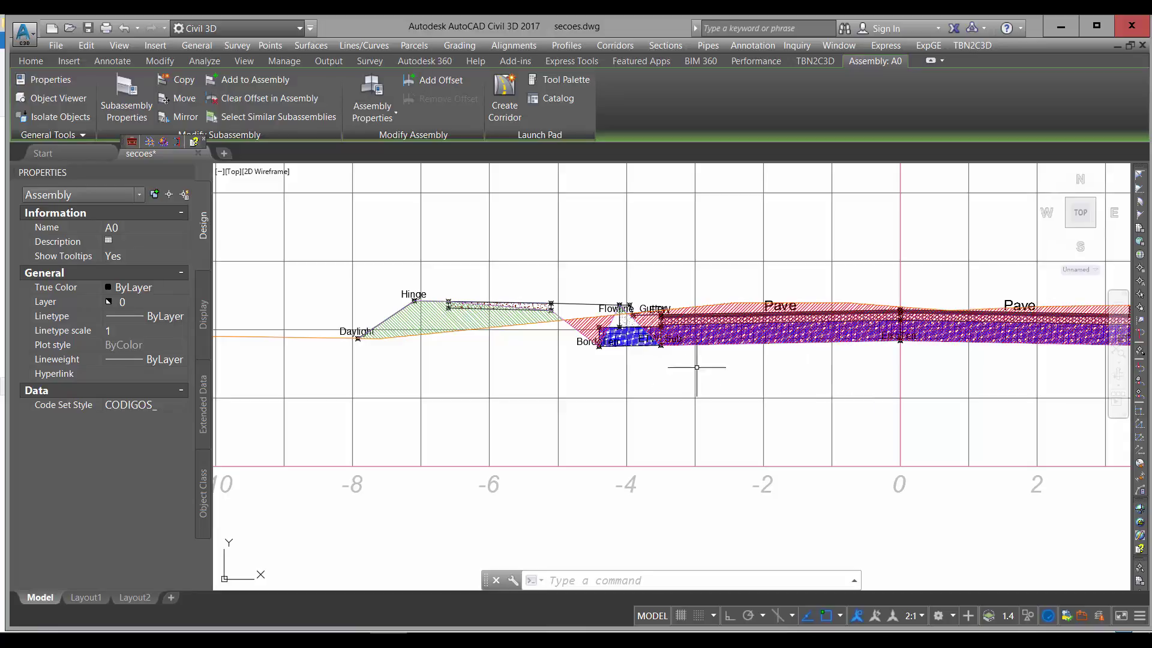
scroll(699, 347, up, 5)
click(714, 324)
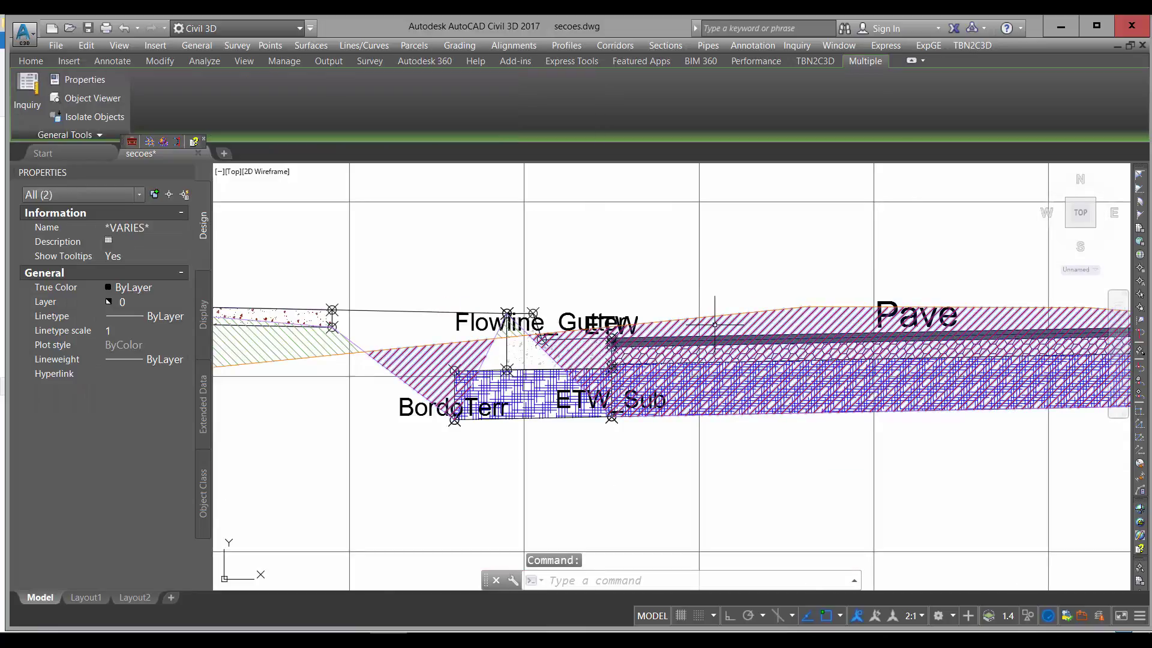
key(Escape)
scroll(504, 347, down, 2)
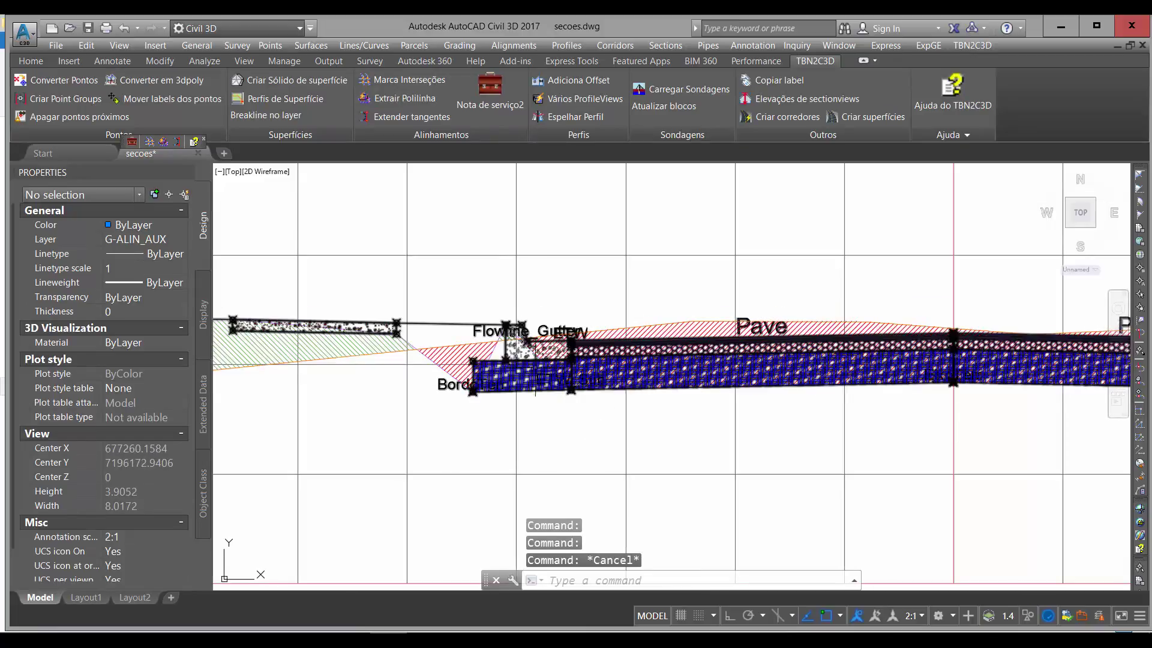
key(Escape)
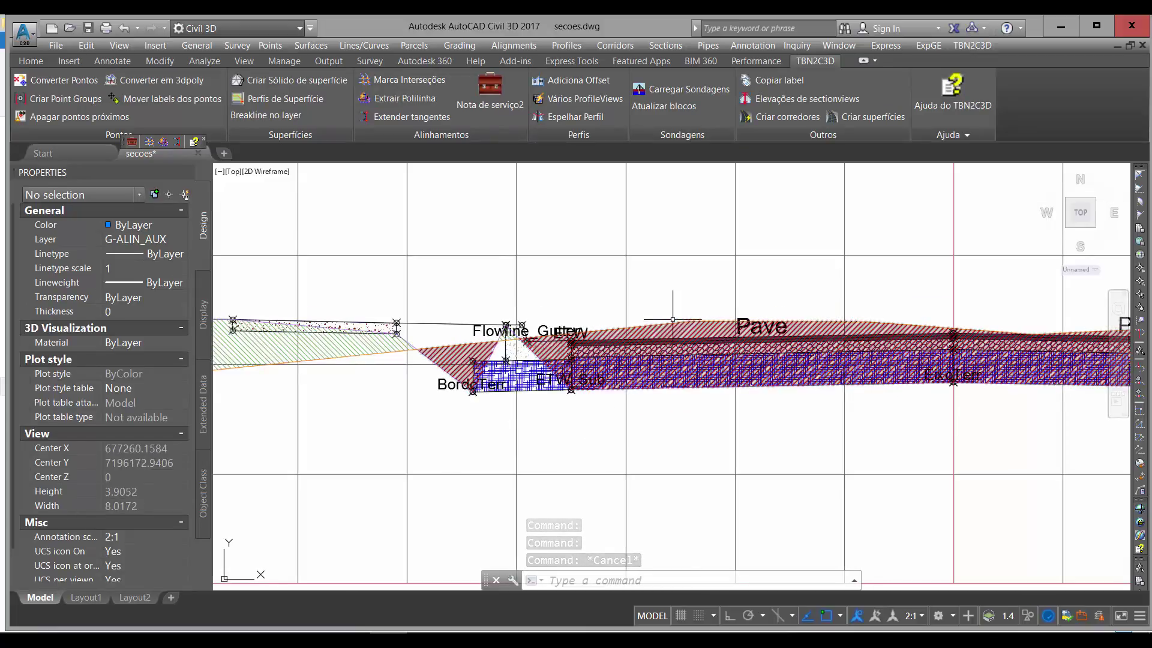
Step: Examine the cut and fill hatching around the pavement and slopes in the EST 11+10.00 section view
scroll(682, 330, down, 4)
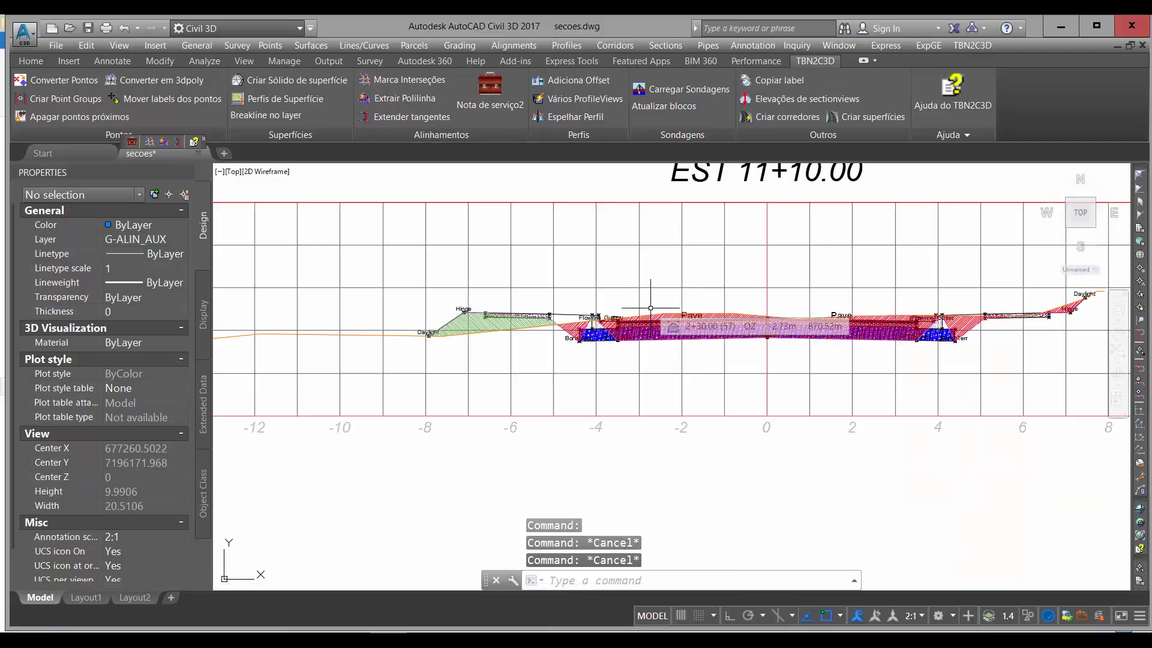
scroll(689, 272, down, 4)
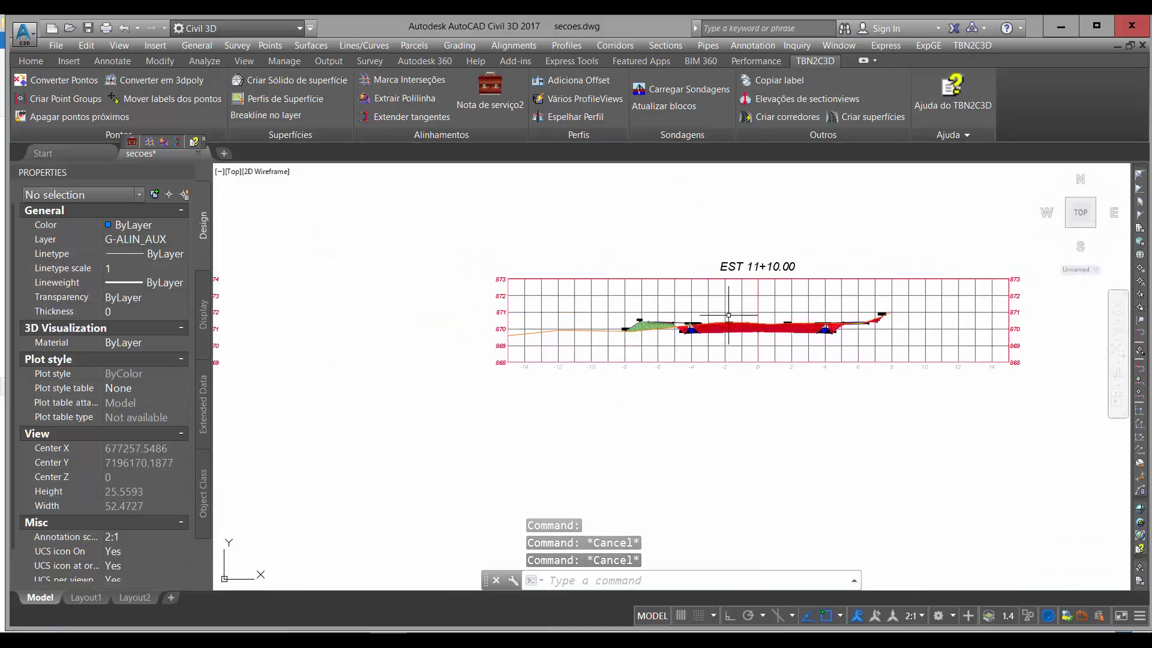
scroll(654, 276, up, 6)
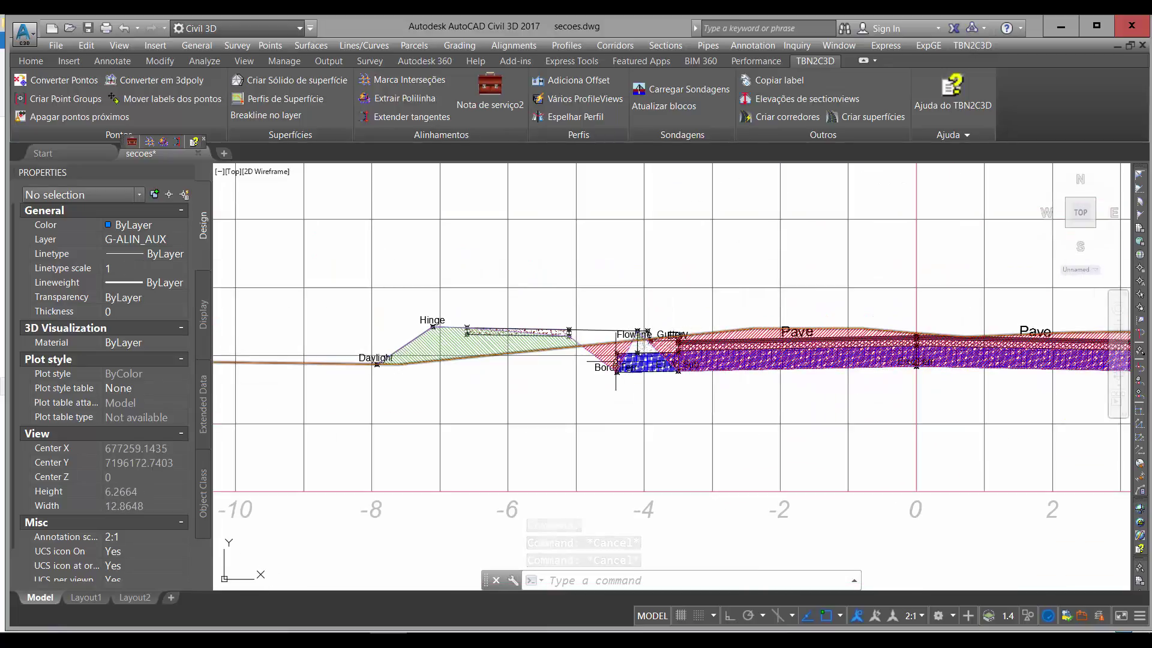
scroll(613, 356, down, 6)
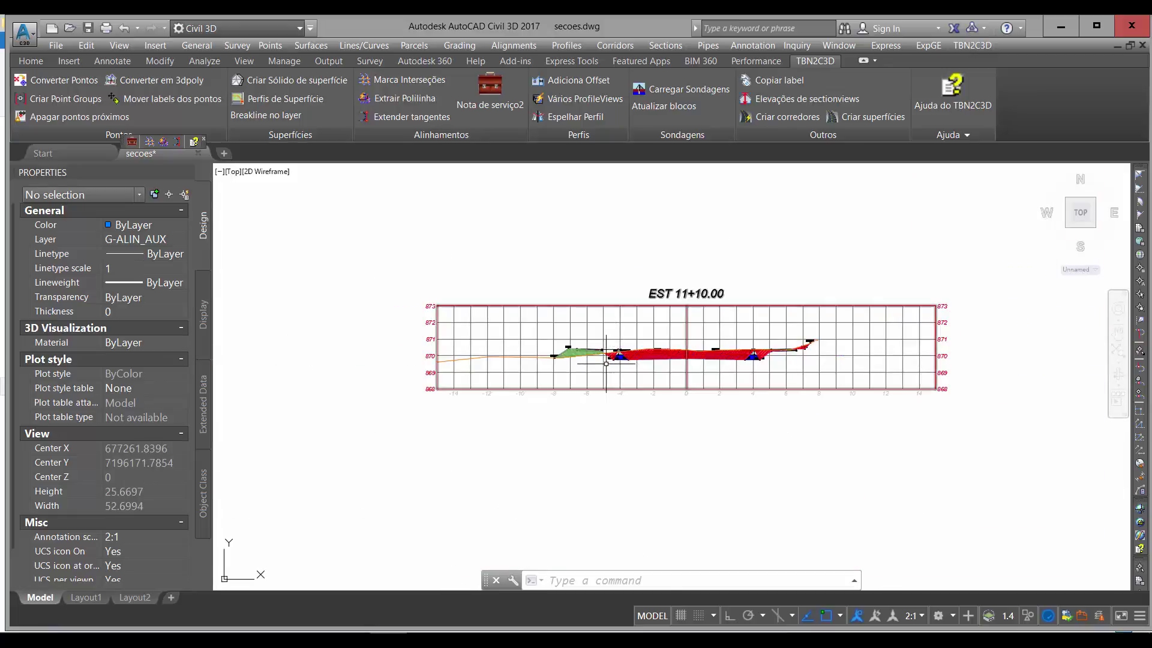
scroll(574, 362, up, 2)
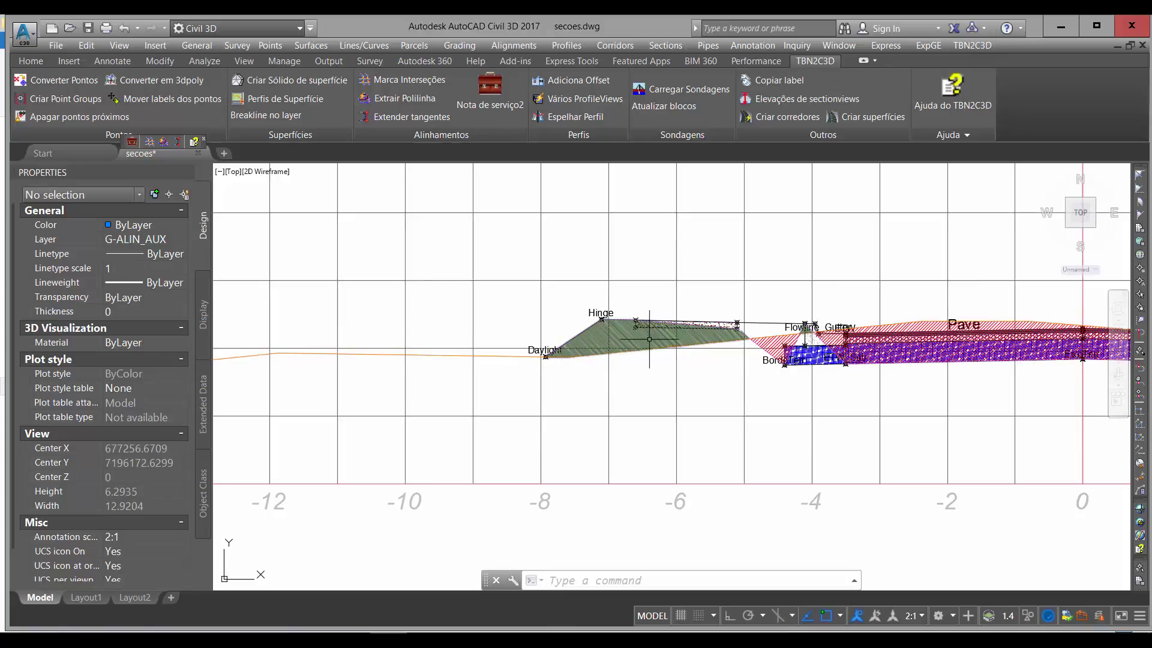
scroll(801, 357, up, 8)
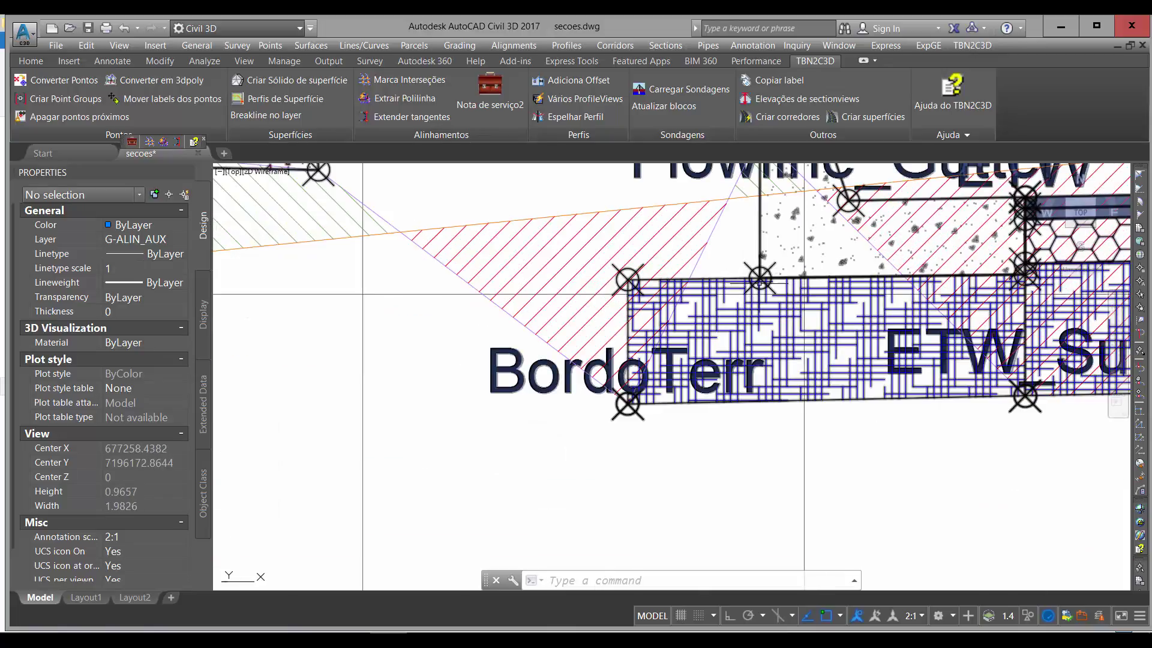
scroll(753, 396, down, 15)
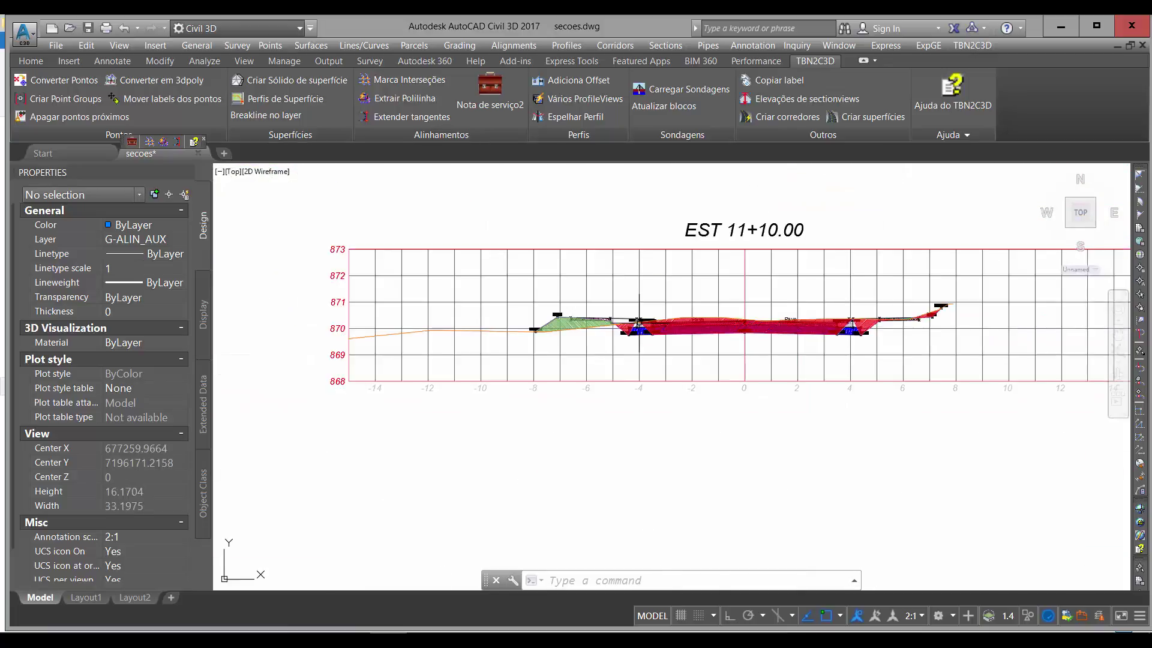
scroll(781, 332, up, 2)
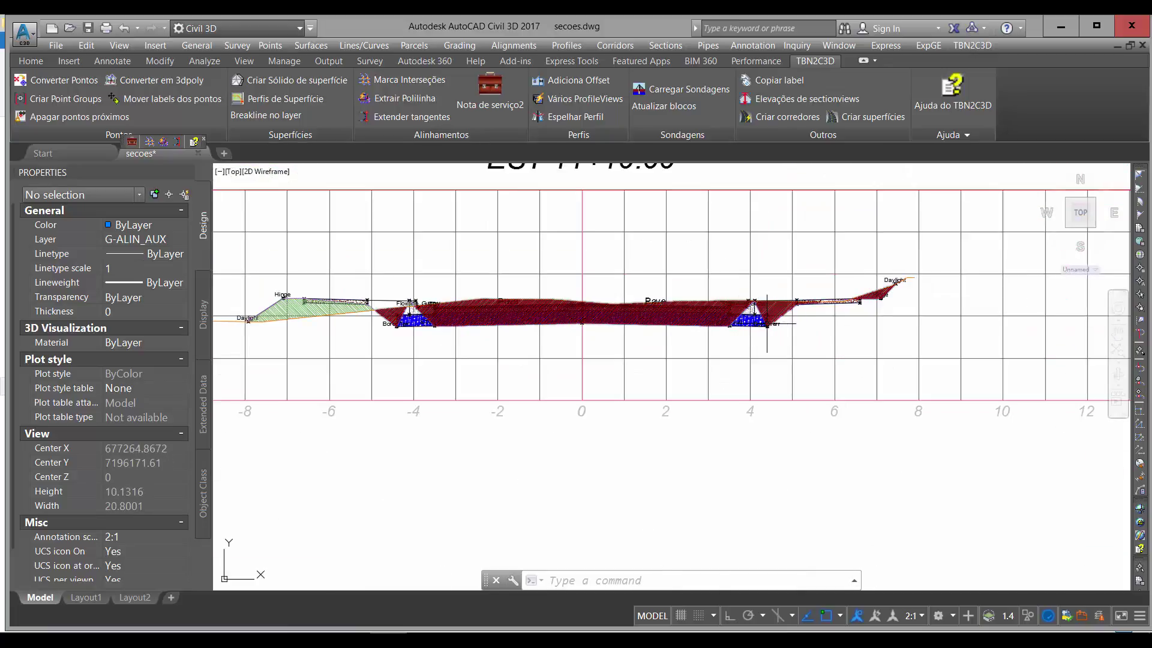
scroll(771, 327, down, 2)
scroll(603, 320, up, 1)
Step: Open the SLG-1 sample line group properties from a corridor sample line and expand the CORTE and ATERRO criteria in the material list
scroll(604, 319, down, 20)
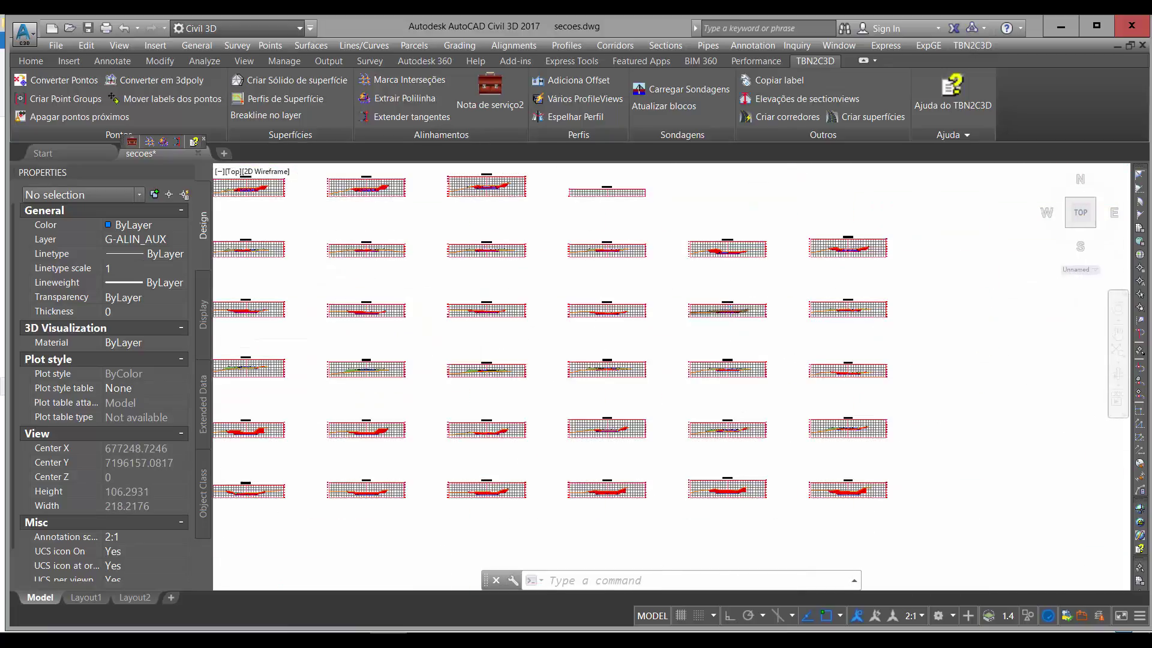
scroll(636, 332, up, 15)
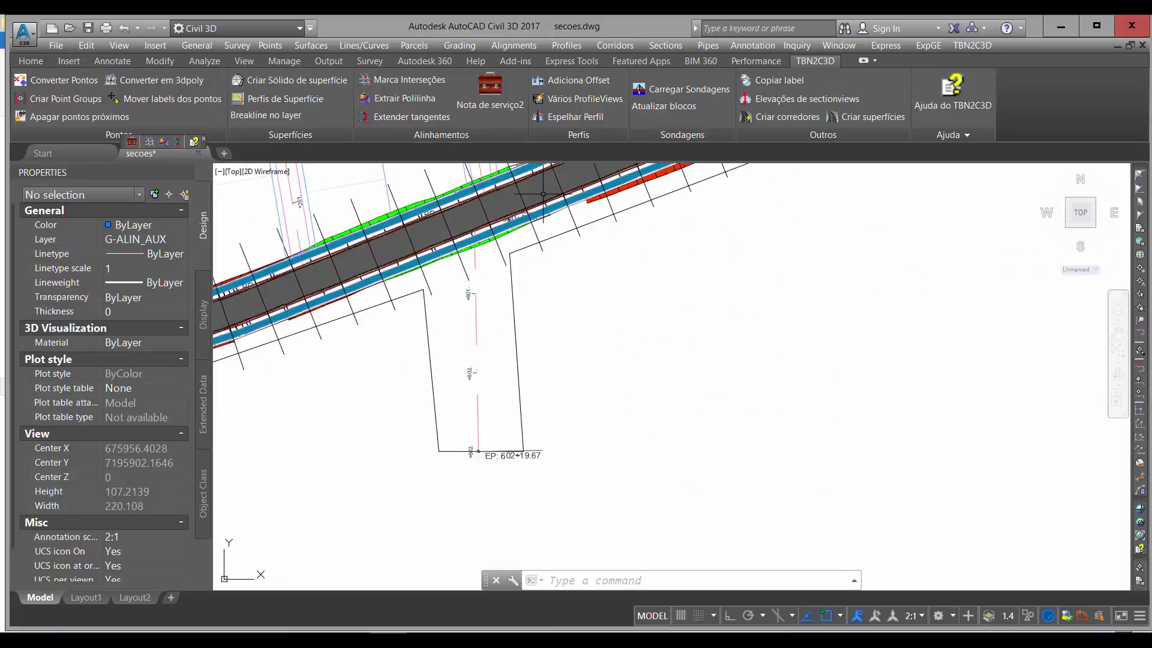
click(574, 218)
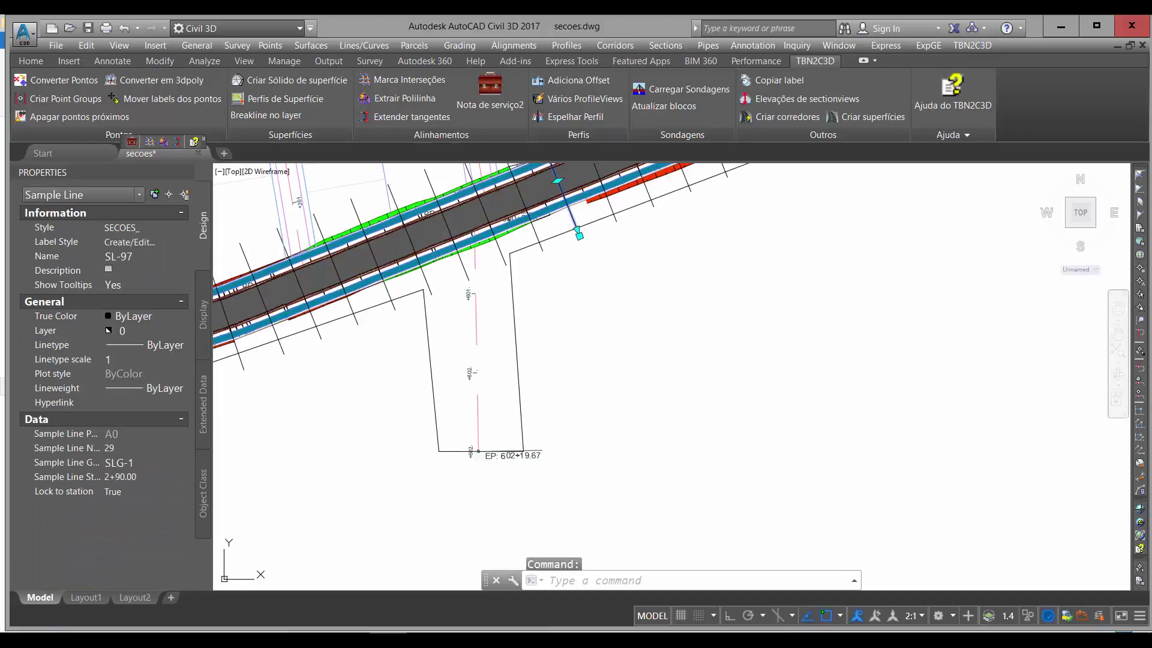
right_click(533, 246)
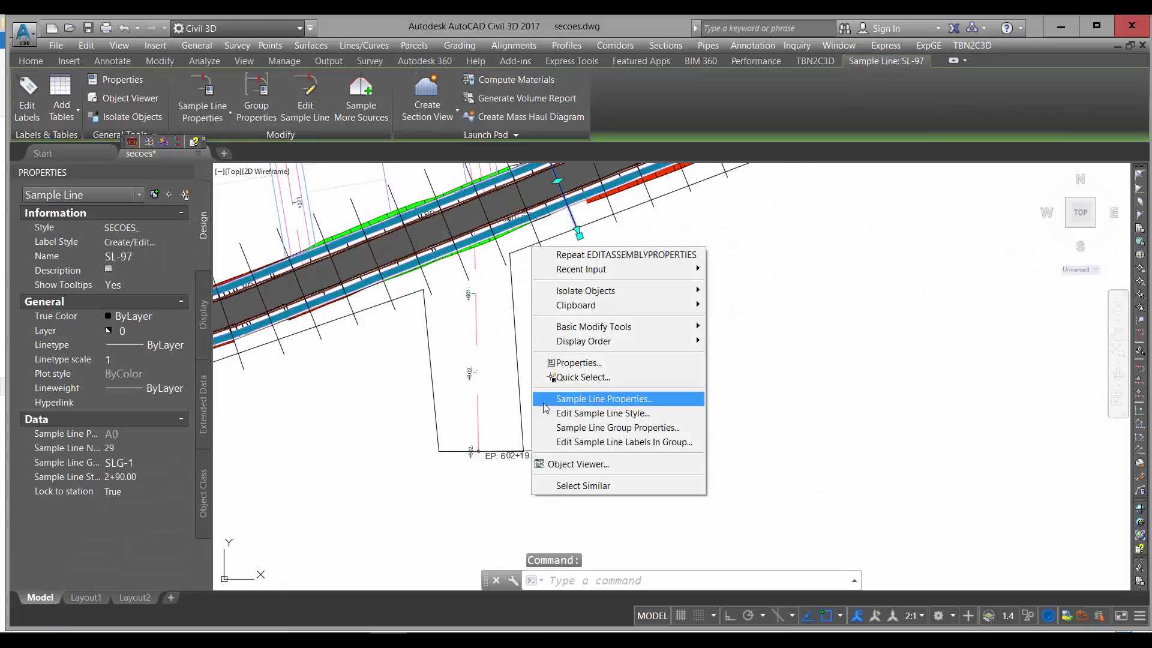
click(641, 428)
click(565, 179)
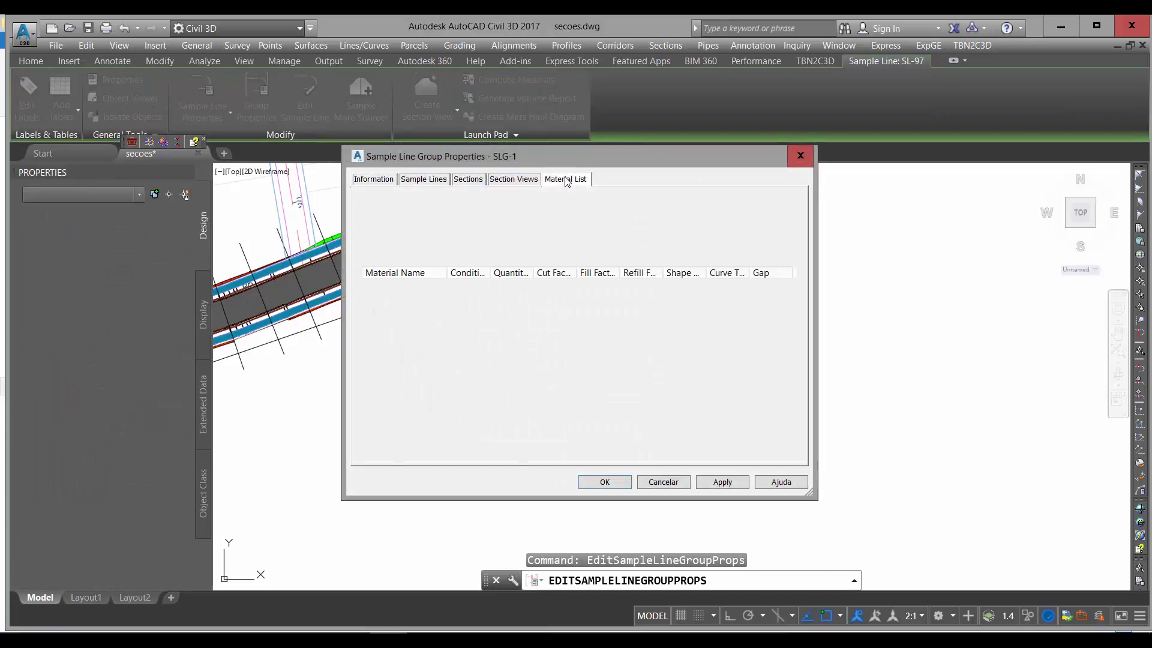
click(370, 288)
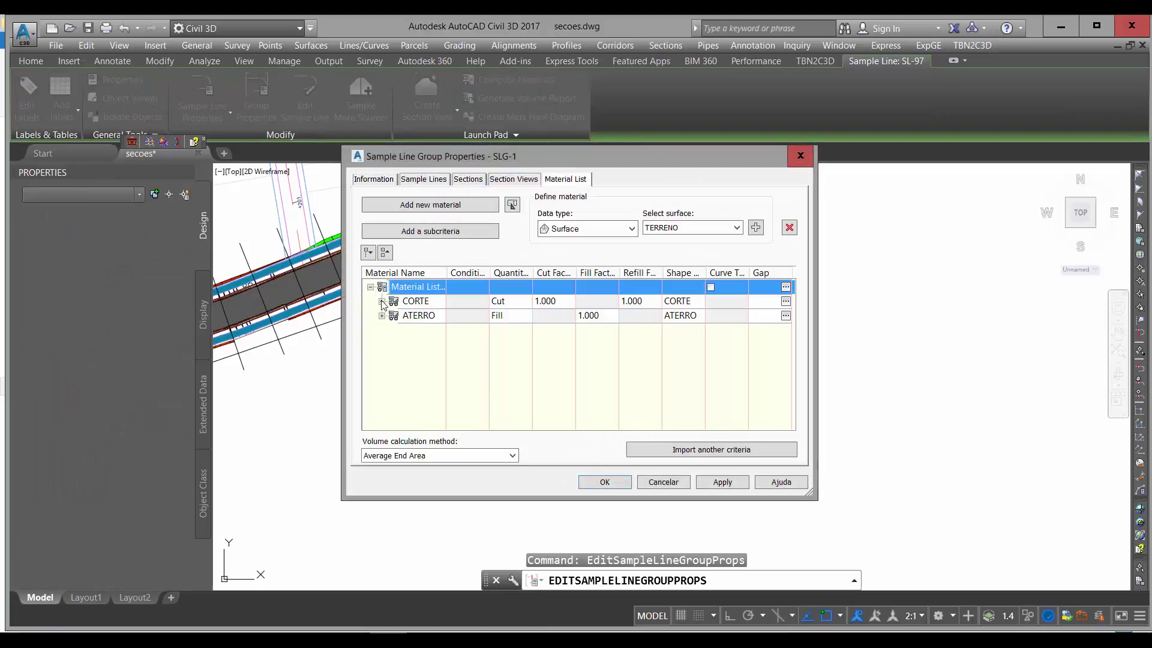
click(381, 302)
click(381, 345)
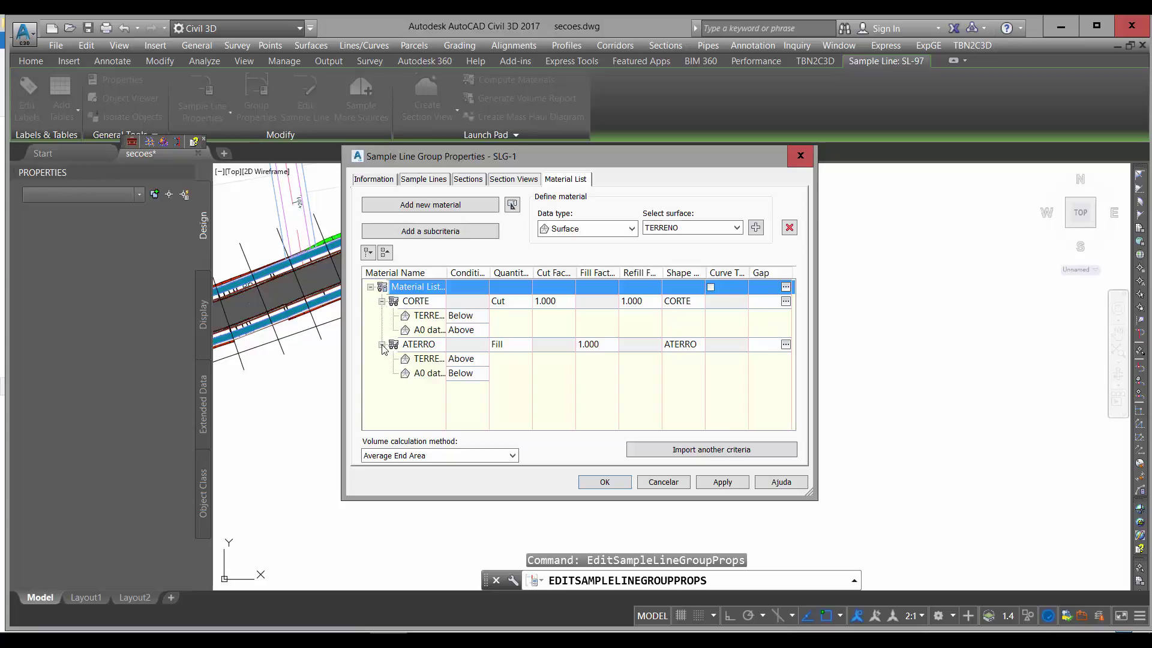
Step: Inspect the display settings of the CORTE shape style used by the cut material, and close the SLG-1 properties without changes
drag(812, 387, 892, 387)
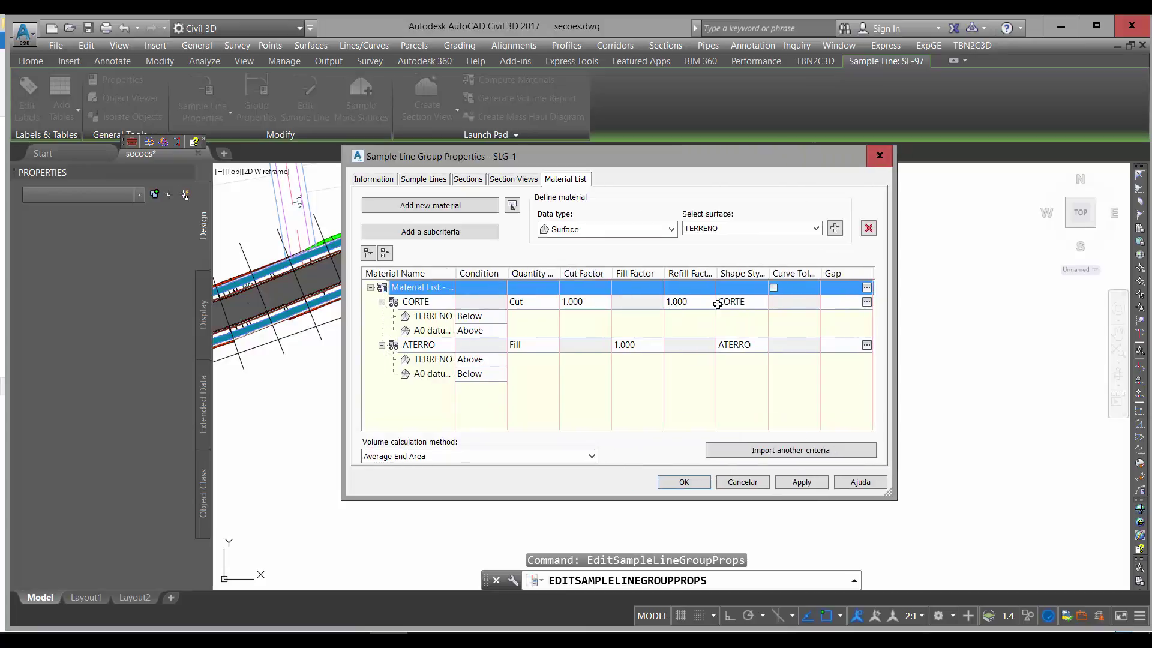
click(757, 306)
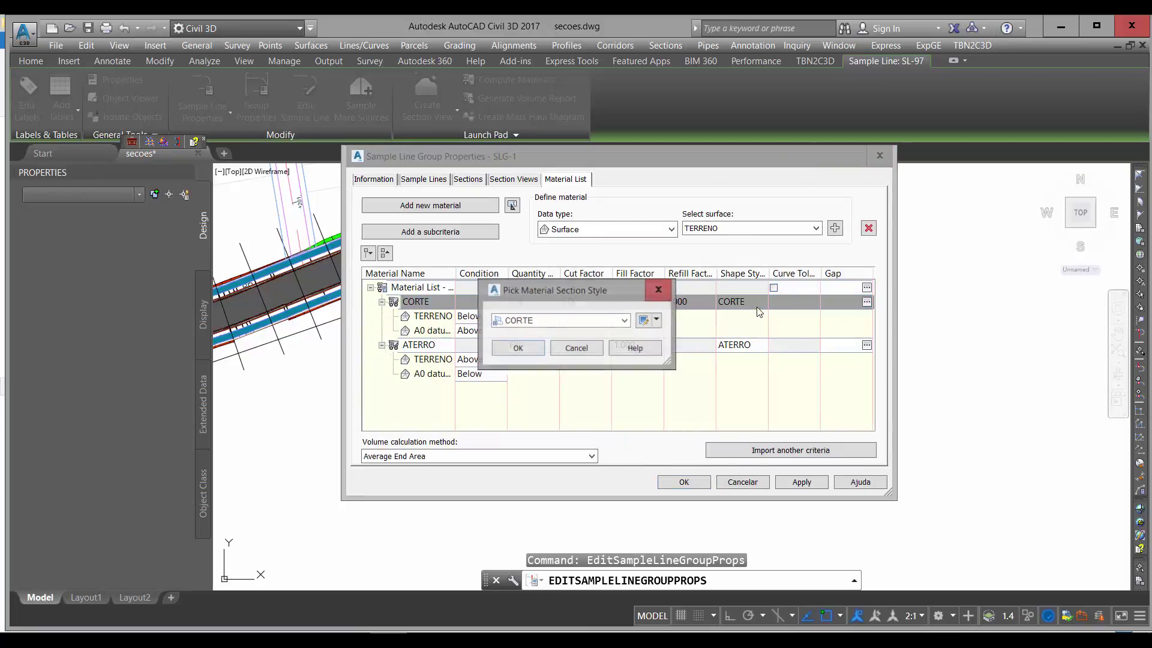
click(646, 320)
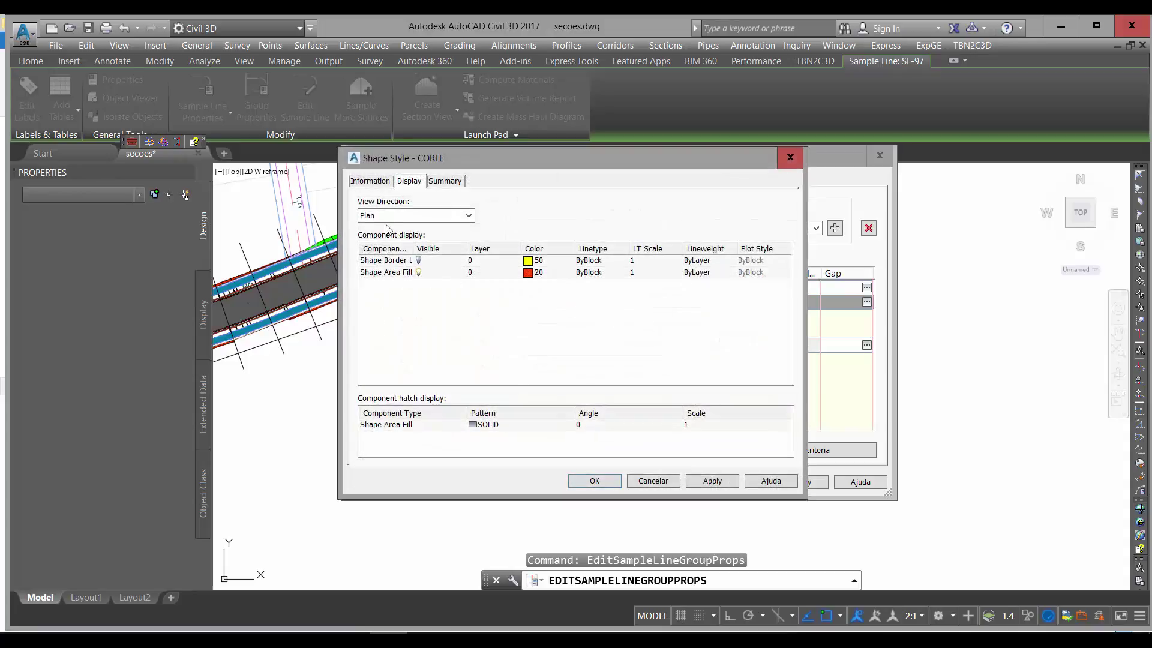
click(414, 216)
click(390, 259)
click(594, 481)
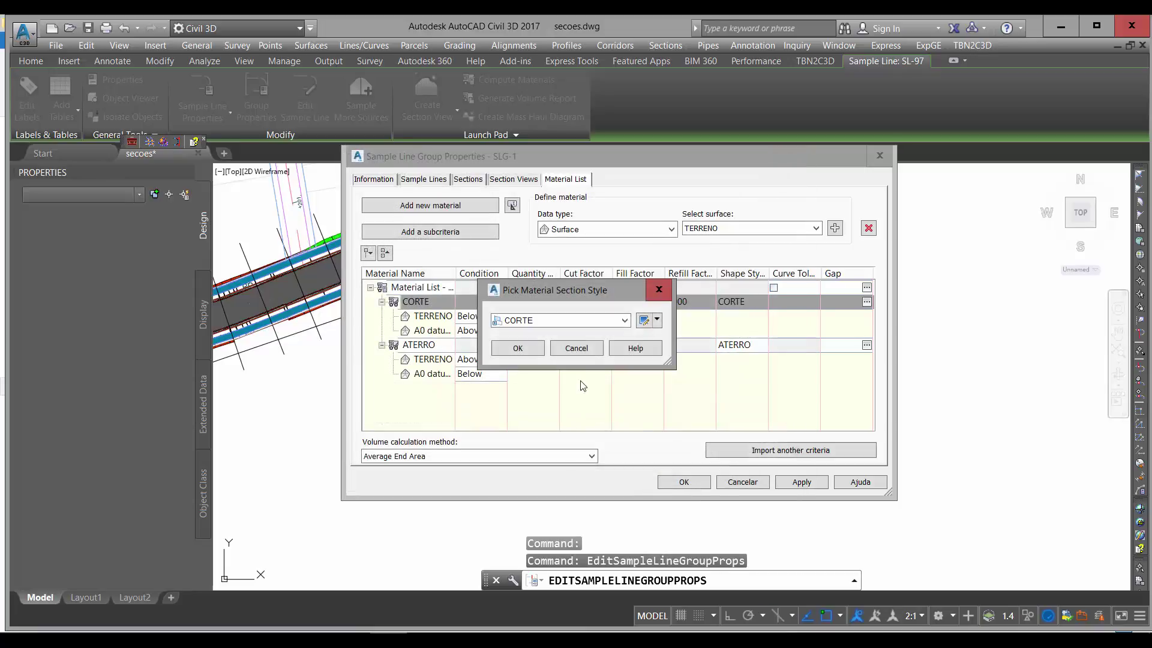
click(577, 349)
click(750, 484)
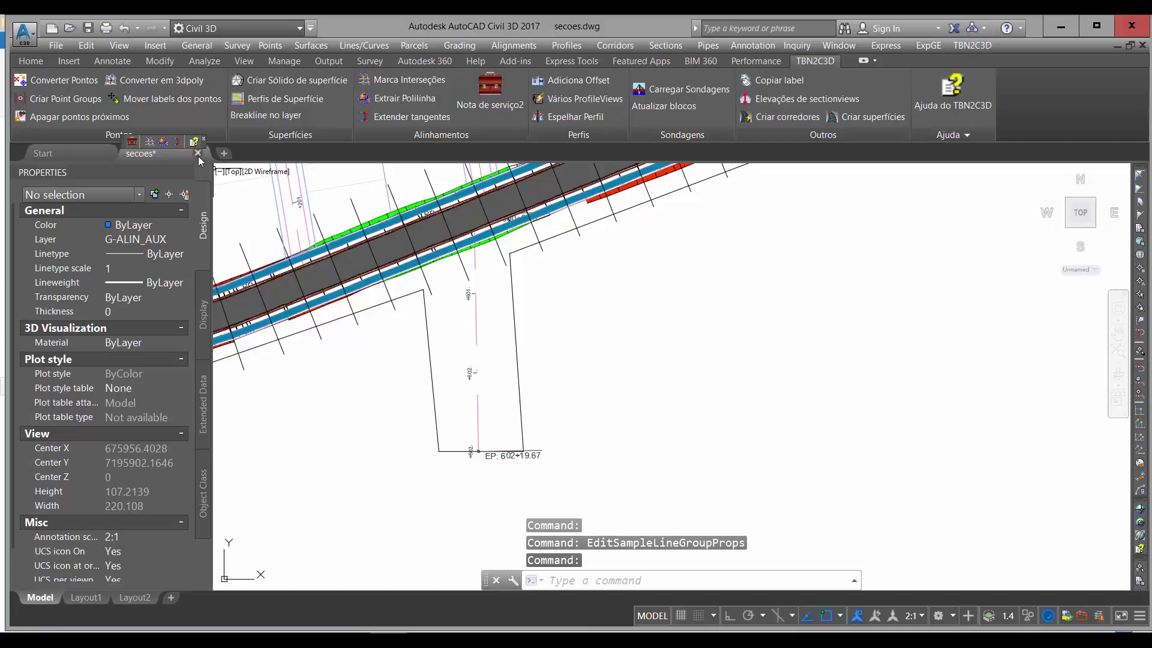
Step: Show the Toolspace and expand the General multipurpose styles in the drawing settings
click(31, 60)
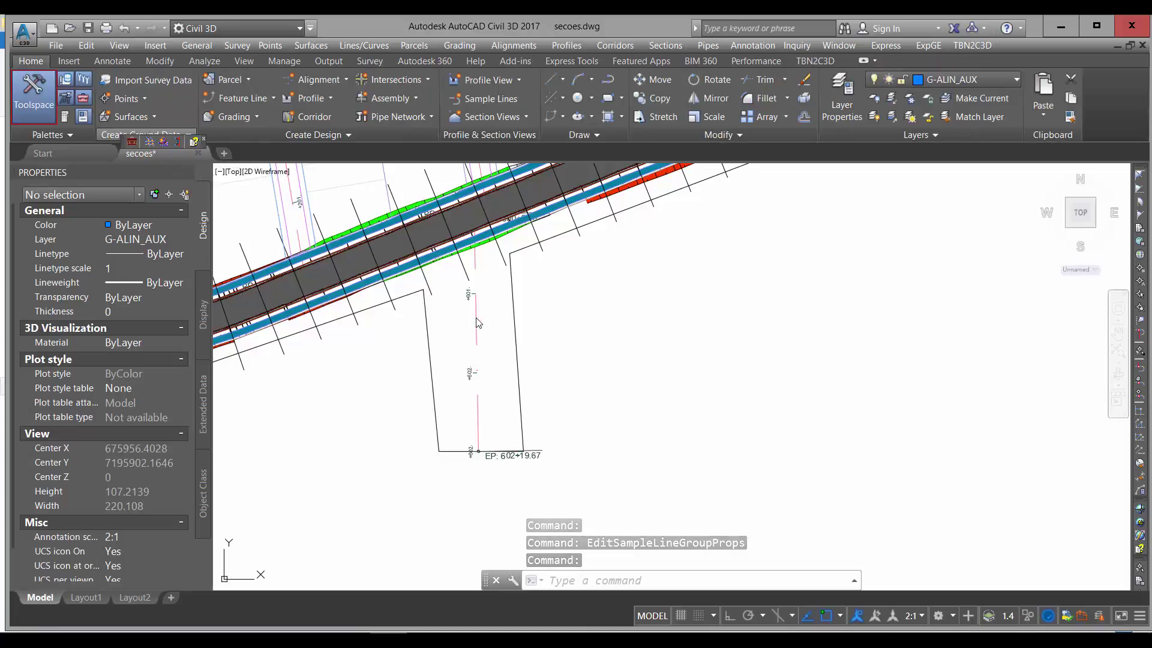
click(34, 96)
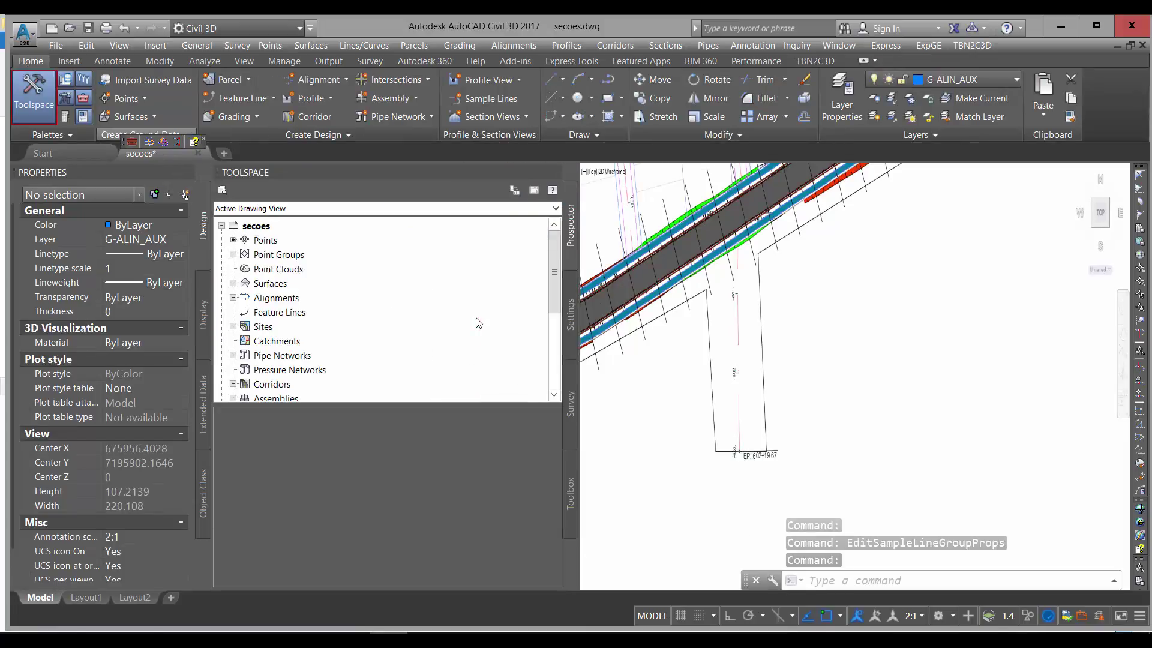
click(573, 311)
click(233, 240)
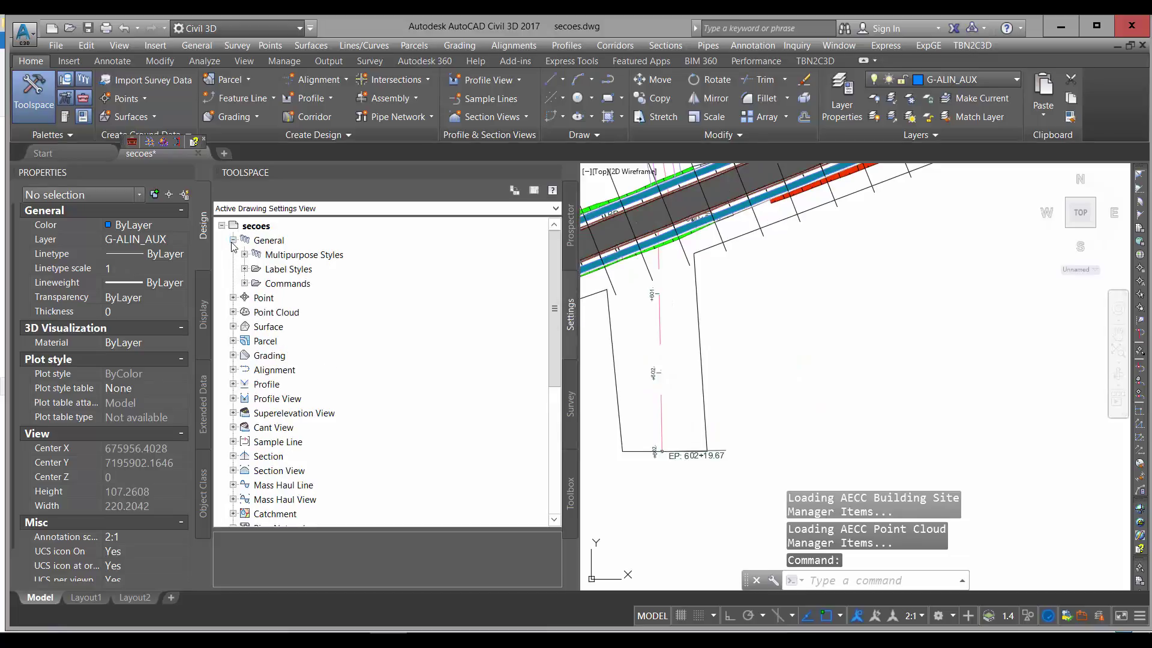
click(245, 255)
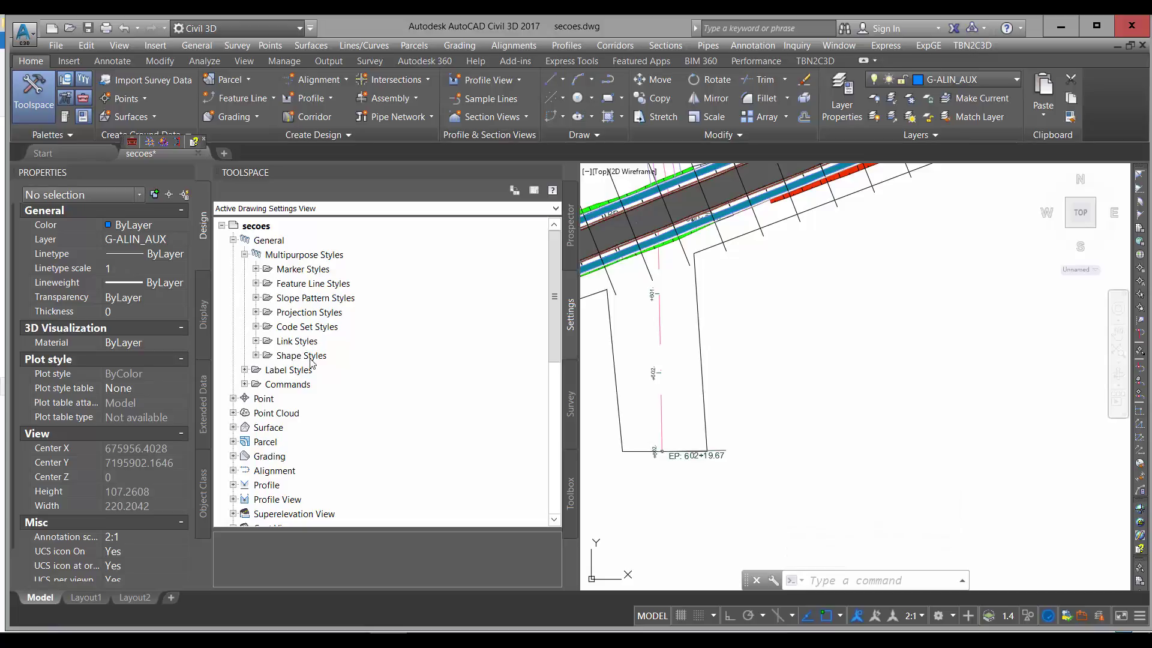
Step: Open the CODIGOS_ code set style, review its Point codes, and leave it without changes
click(256, 327)
click(312, 339)
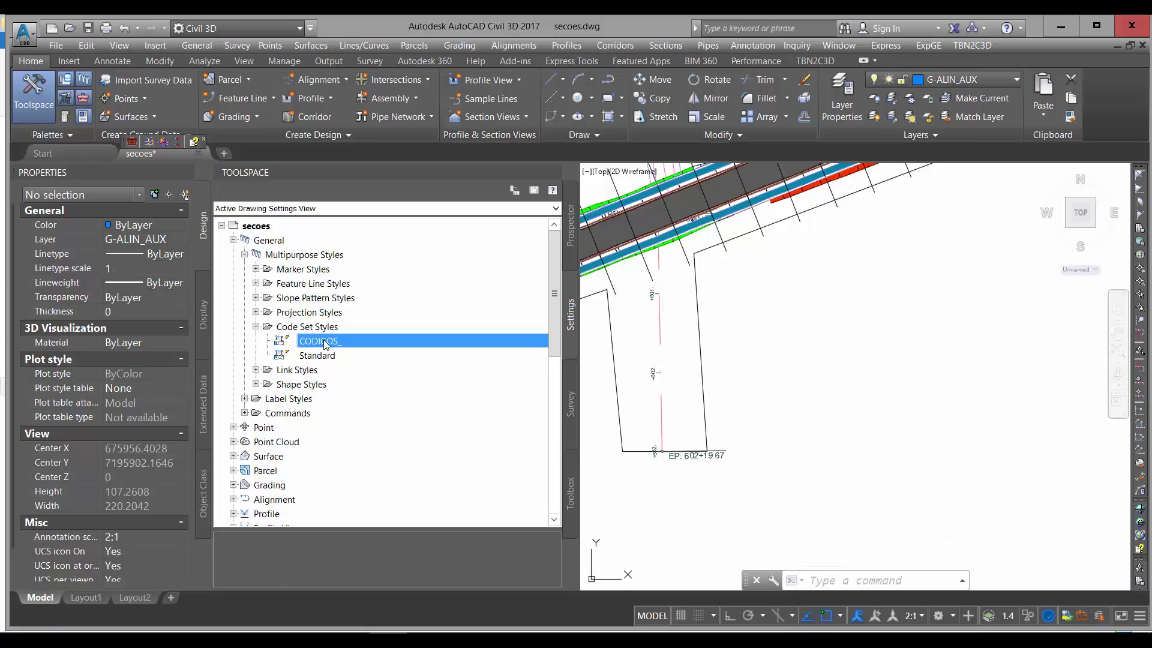
right_click(323, 340)
click(354, 355)
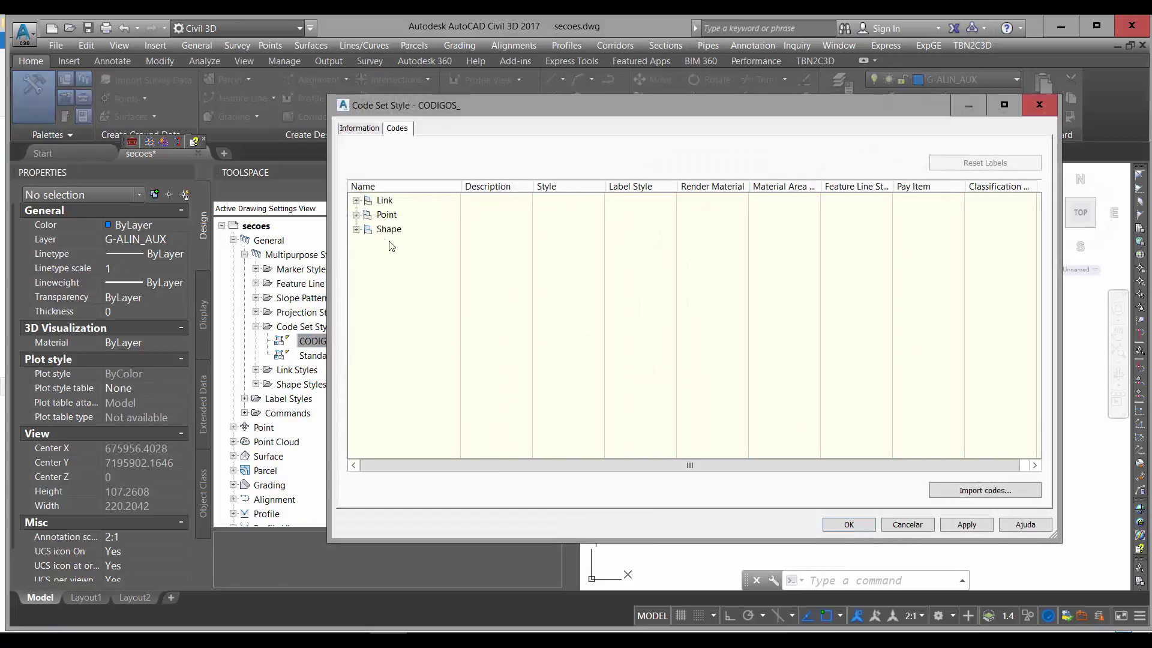
click(356, 215)
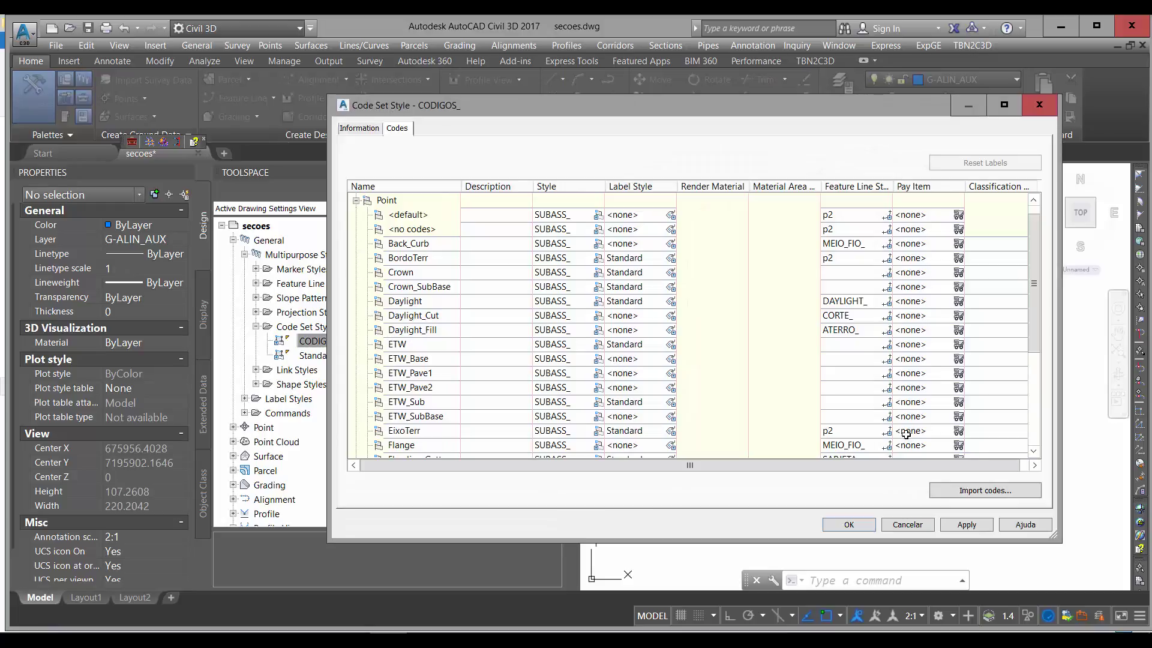
click(899, 531)
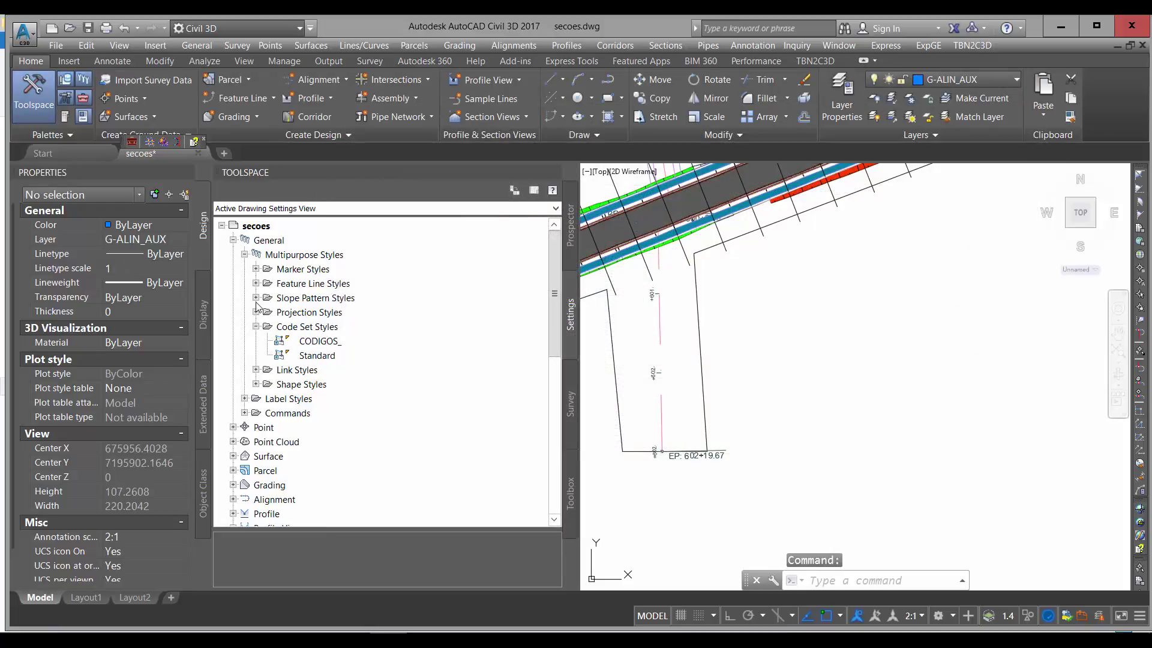
Step: Review the shape styles, including ATERRO, CALÇADA_ and CORTE, and the link styles, and collapse the multipurpose styles
click(256, 384)
scroll(338, 348, down, 2)
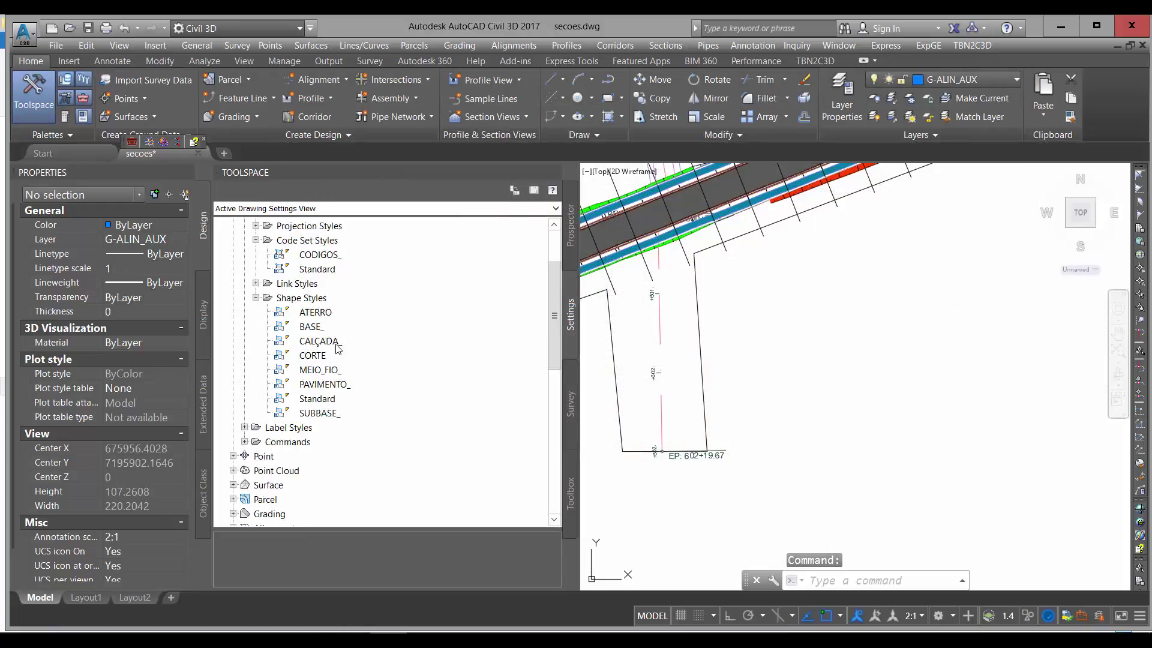
click(317, 314)
click(318, 340)
click(317, 355)
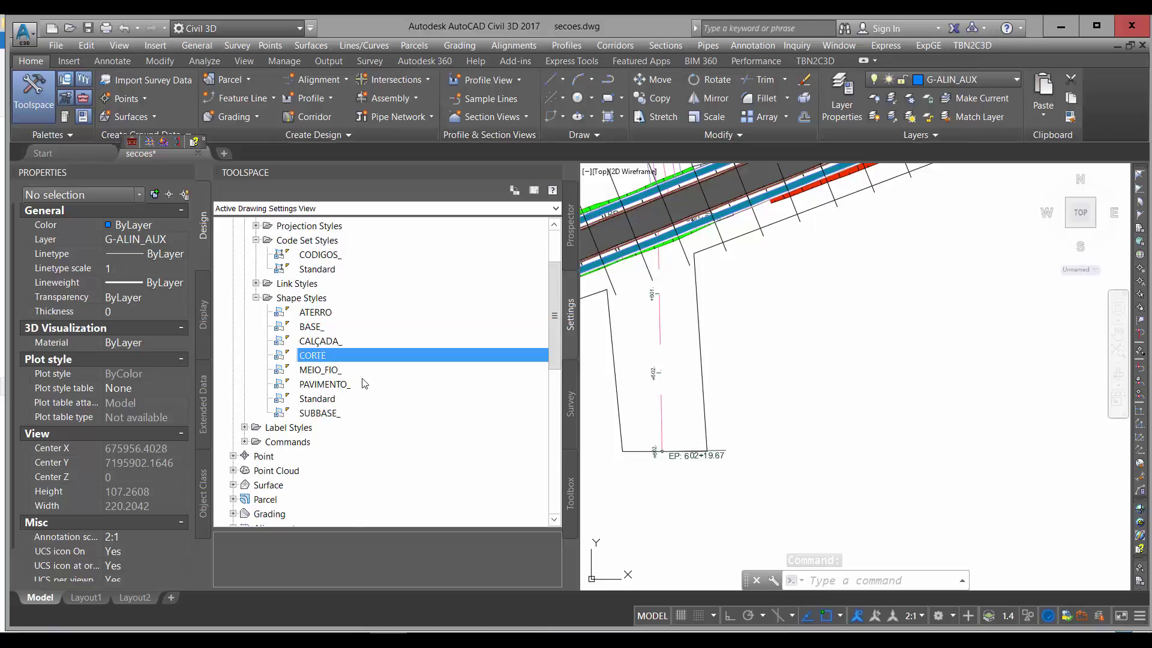
scroll(328, 398, up, 2)
click(256, 369)
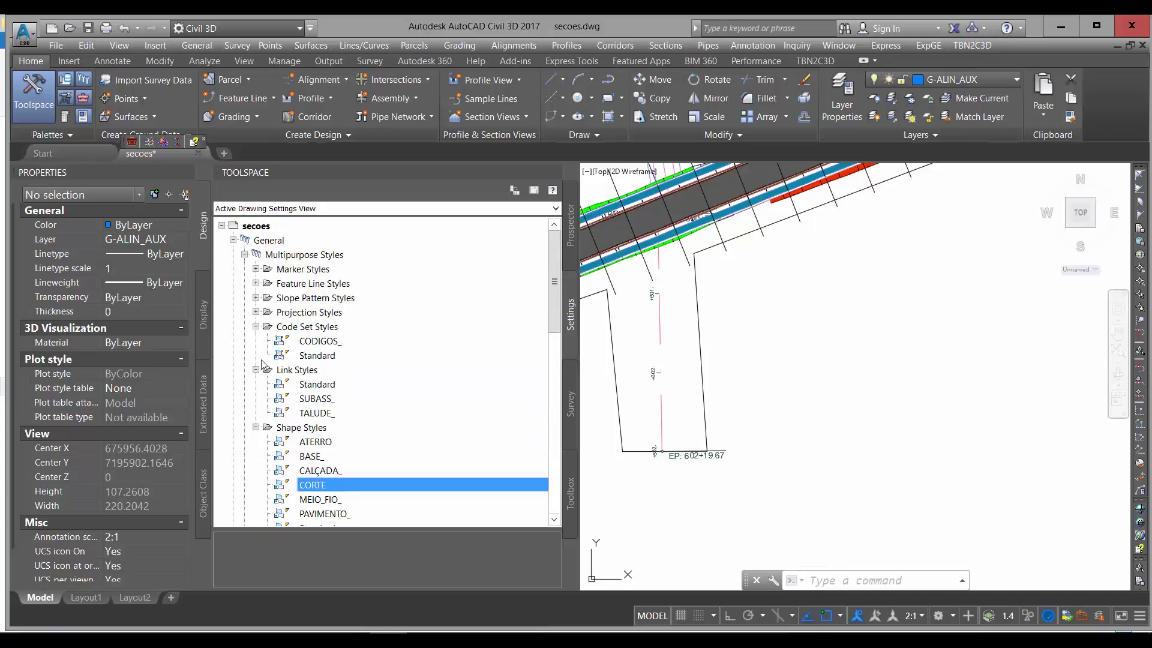
click(245, 254)
Step: Locate the EST 8+0.00 section view and close the Toolspace
scroll(865, 311, down, 10)
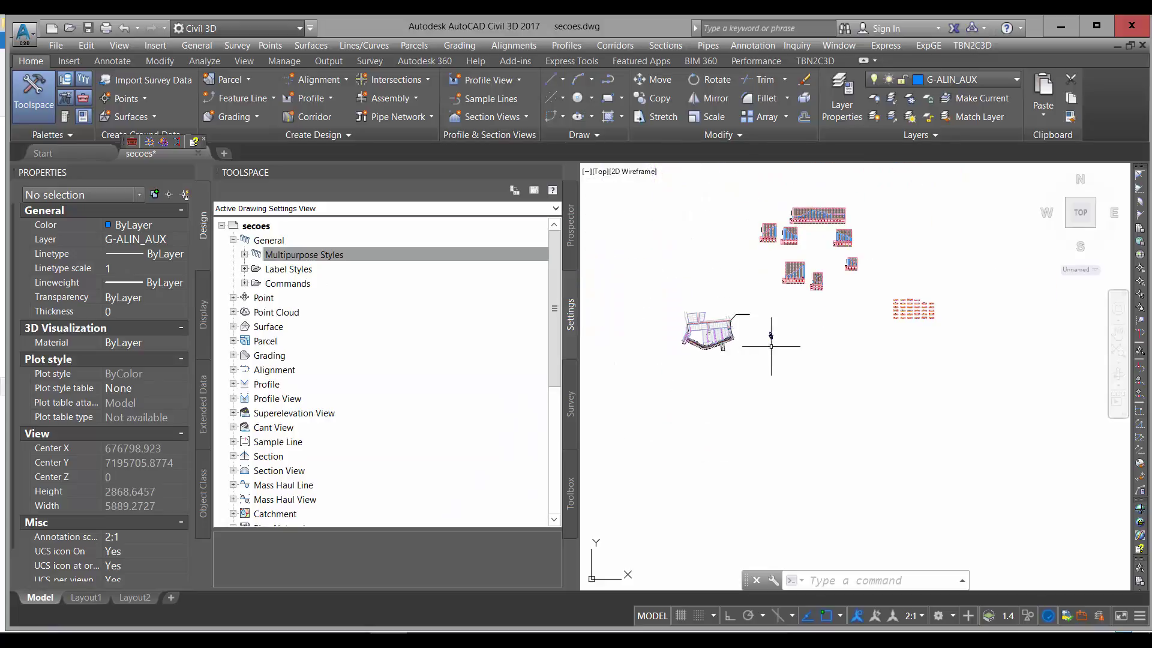
key(Escape)
scroll(918, 302, up, 20)
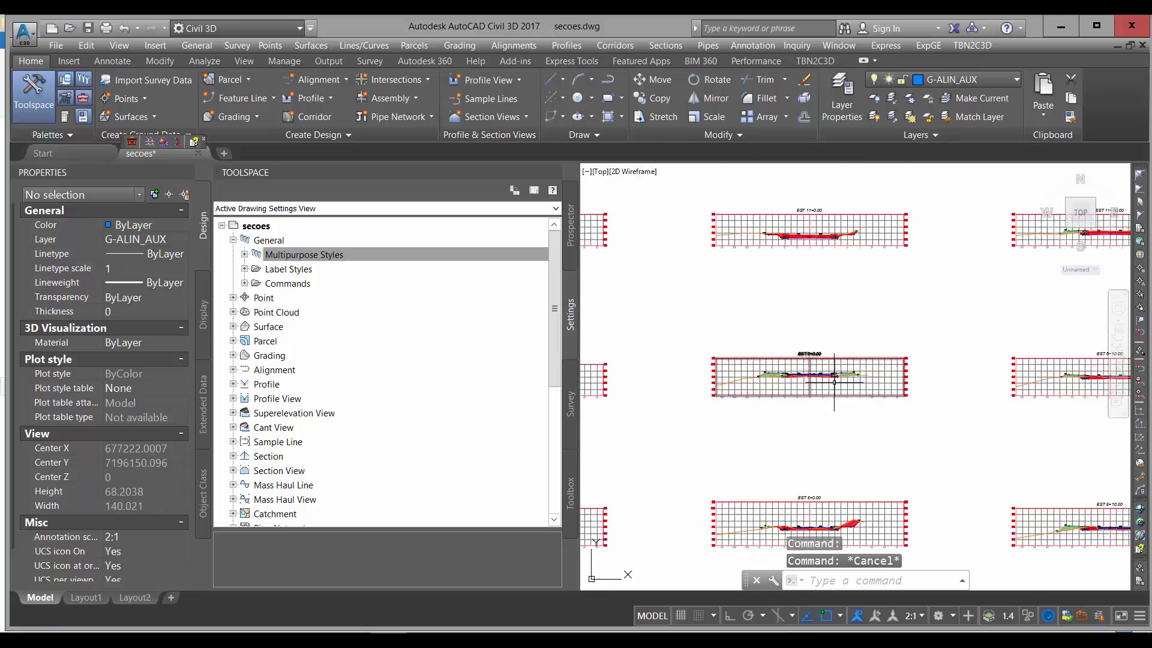
scroll(795, 360, up, 4)
click(553, 172)
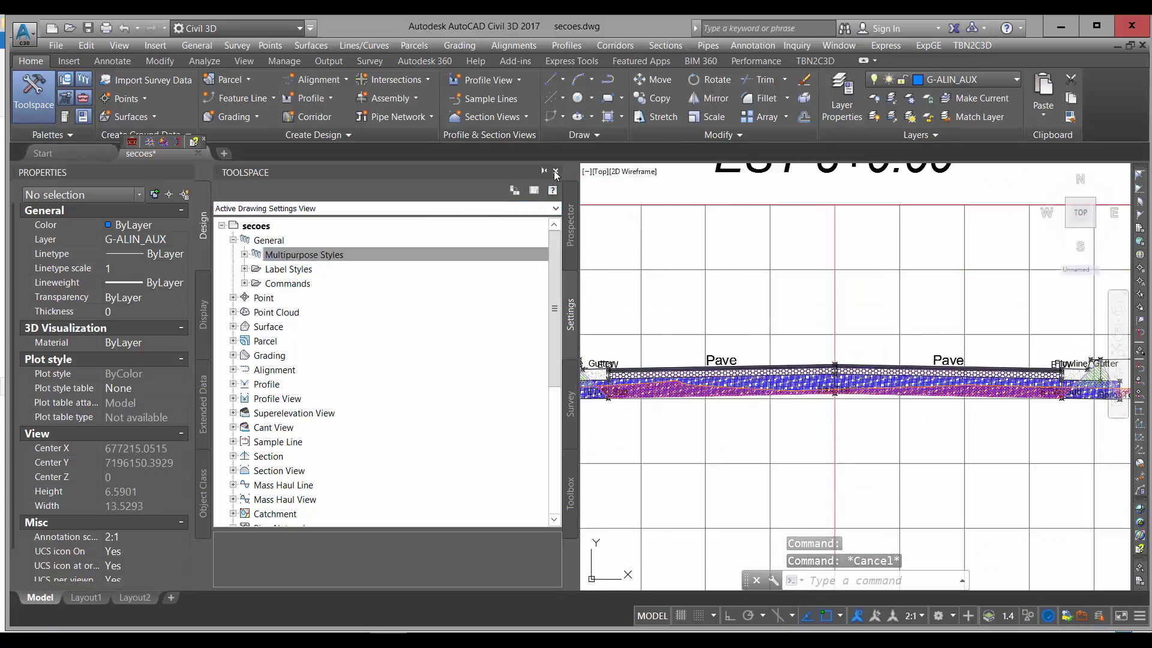
Step: Examine the cut and fill hatching at the negative offsets of the EST 8+0.00 section, keeping the drawing open
scroll(391, 360, up, 5)
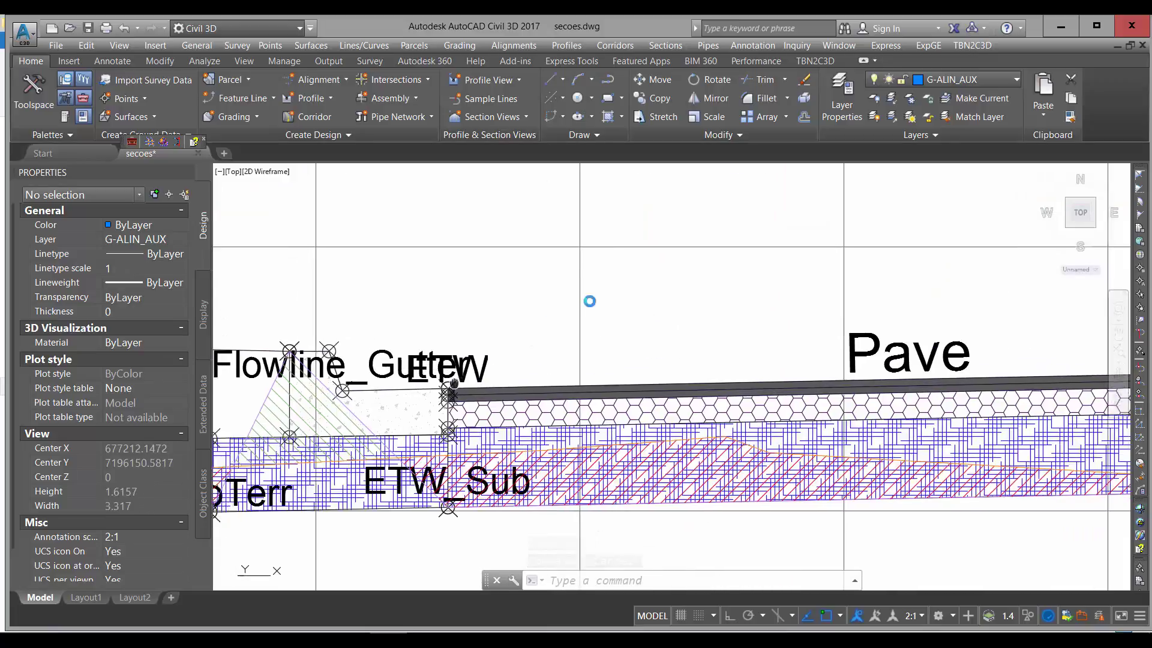
scroll(522, 263, down, 3)
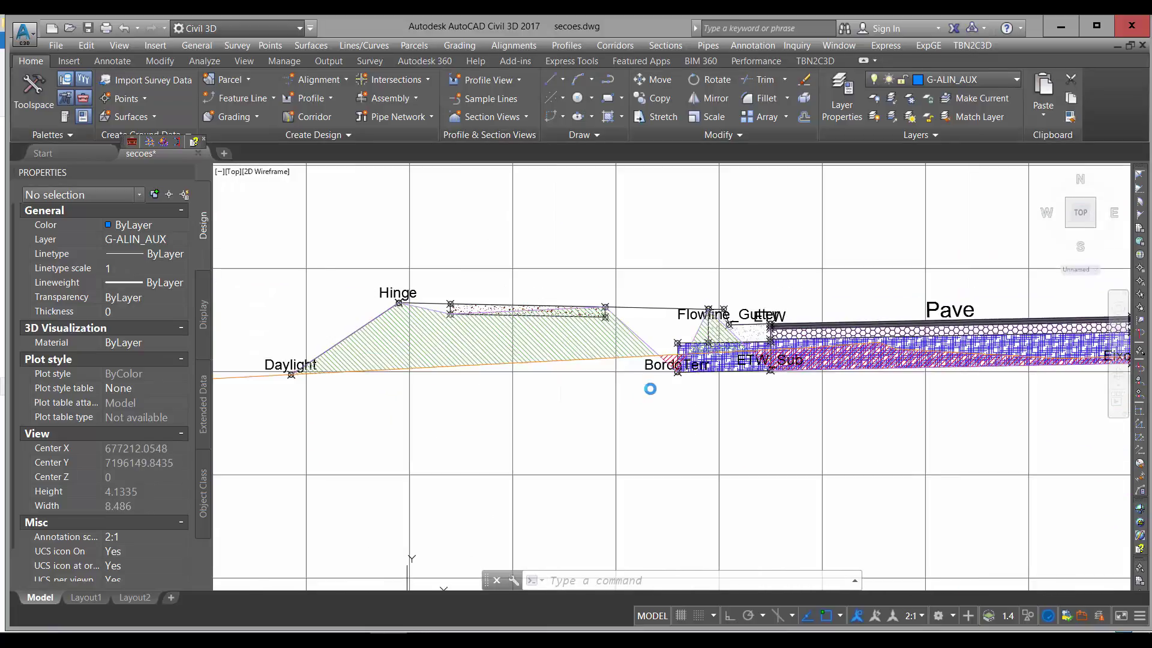
scroll(847, 330, up, 4)
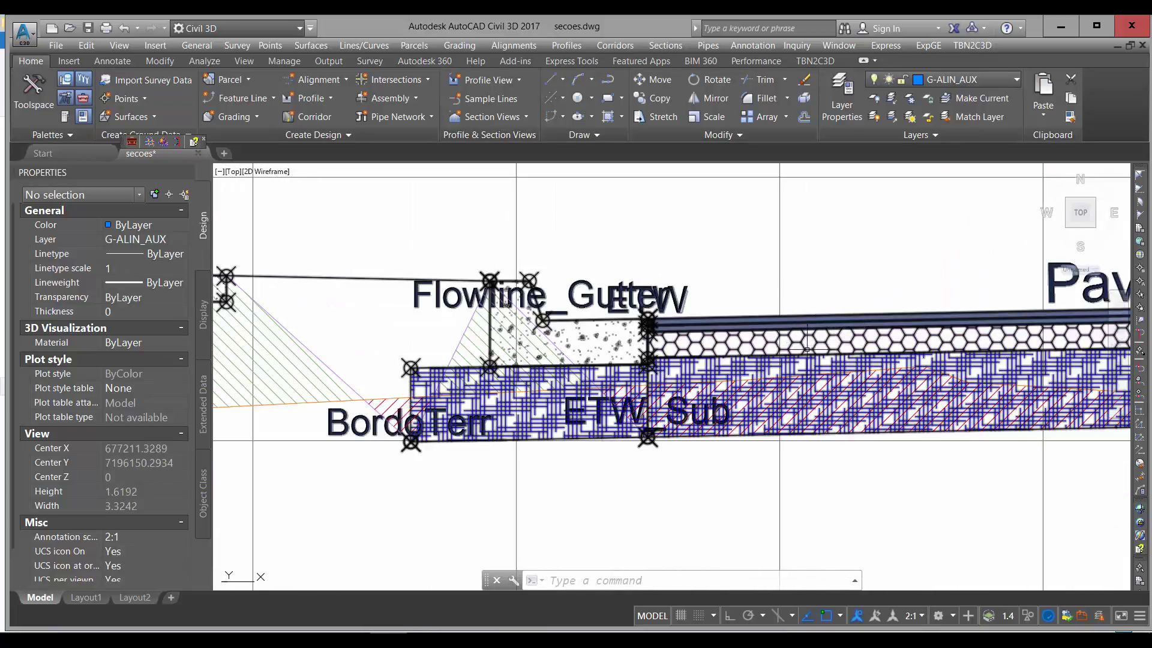
scroll(780, 329, down, 3)
scroll(767, 326, up, 2)
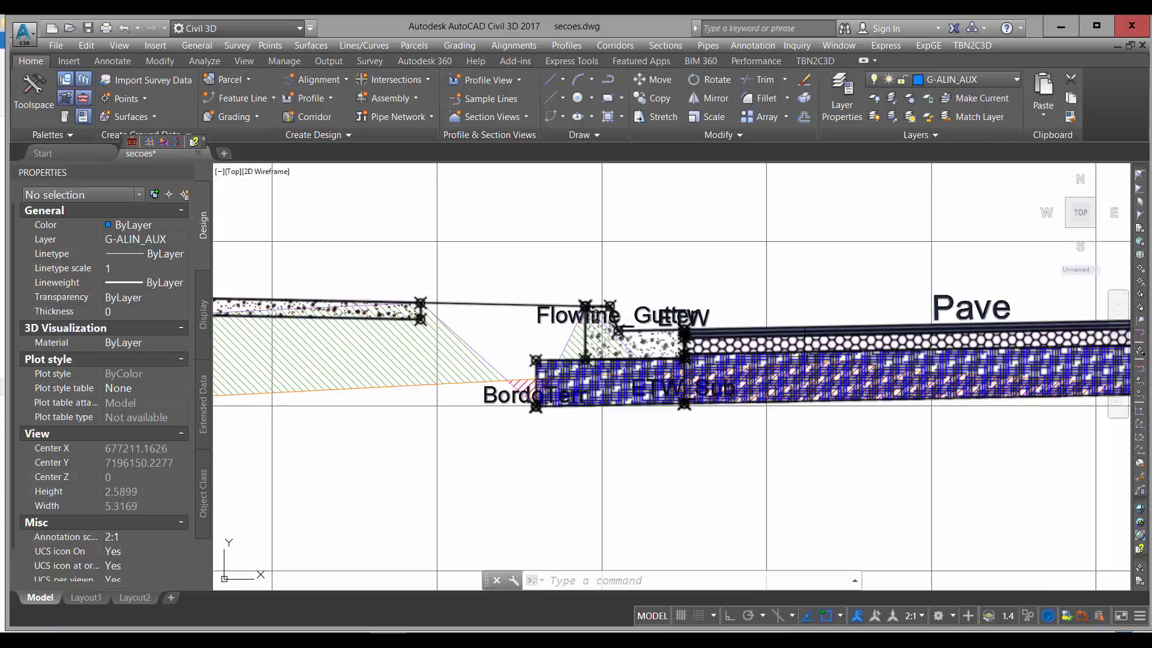
scroll(793, 343, down, 4)
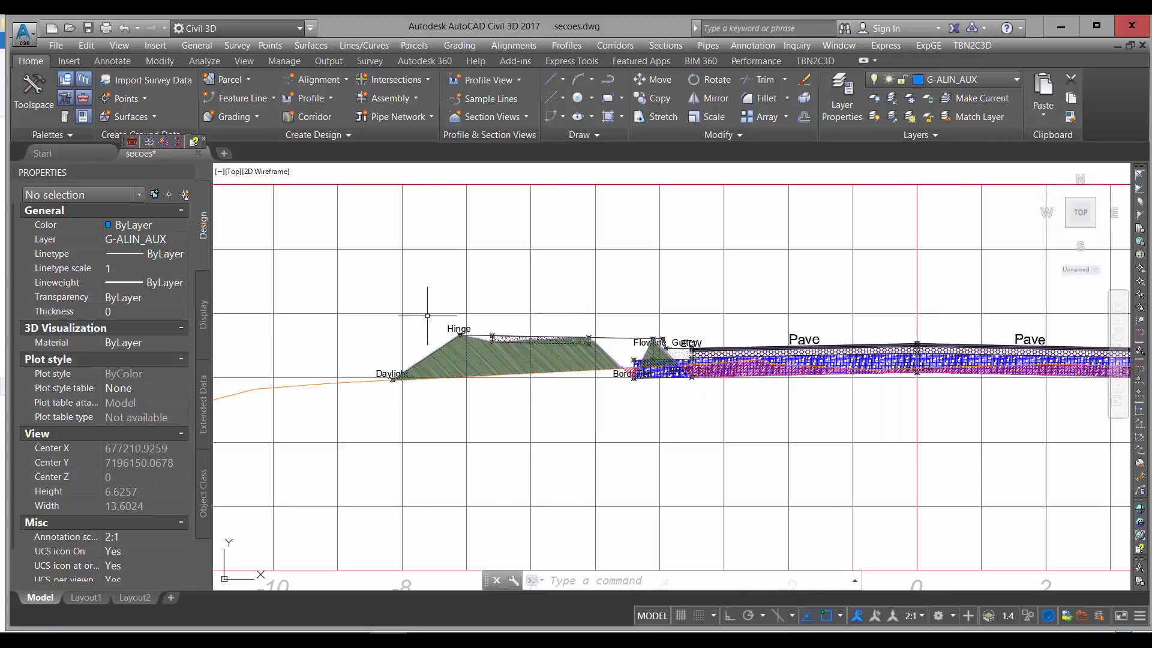
click(198, 154)
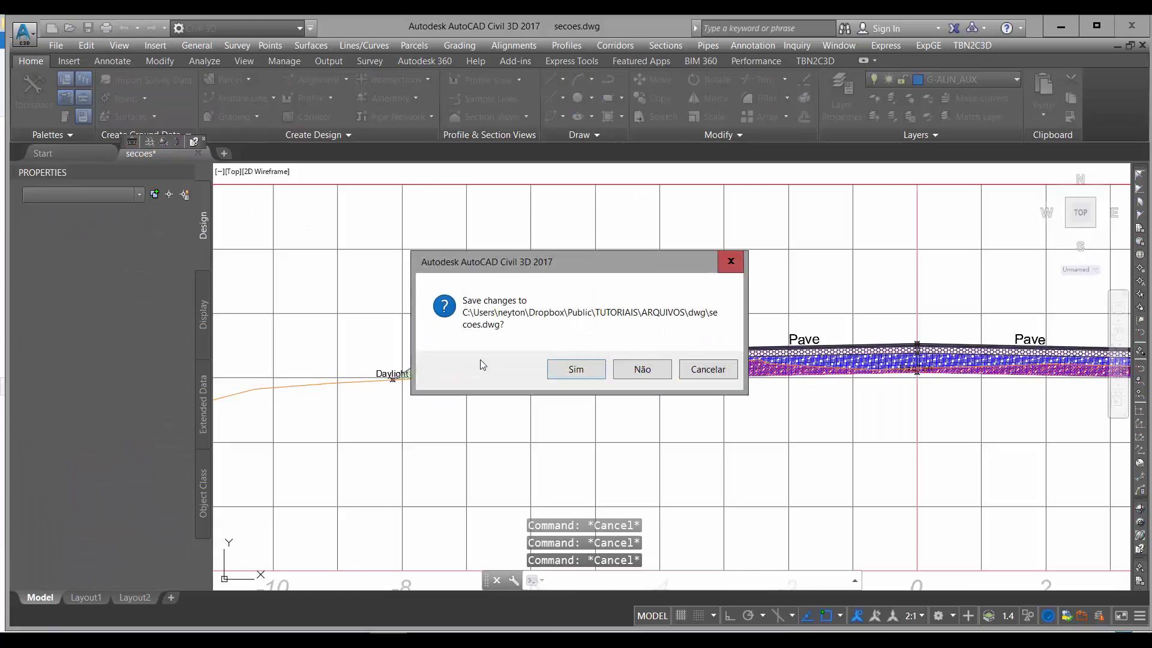
click(708, 369)
Step: Compare the fill hatching under both sidewalks and the cut hatching beside BordoTerr in the EST 8+0.00 section
scroll(522, 371, up, 2)
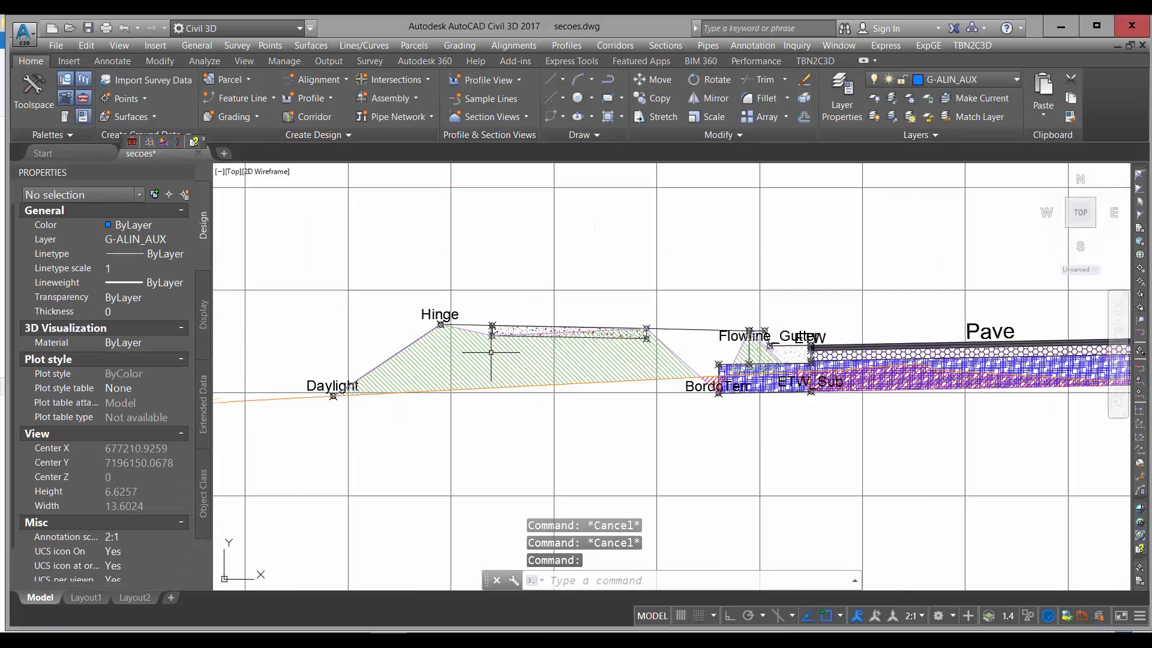
scroll(522, 371, down, 6)
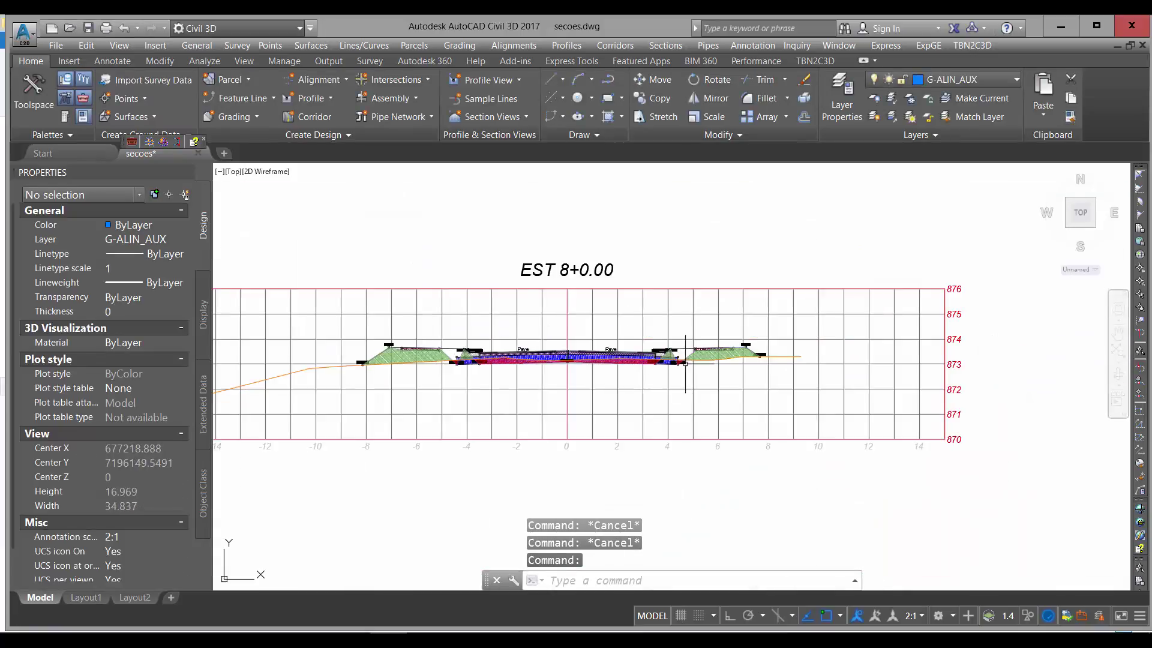
scroll(692, 356, up, 4)
scroll(690, 358, up, 4)
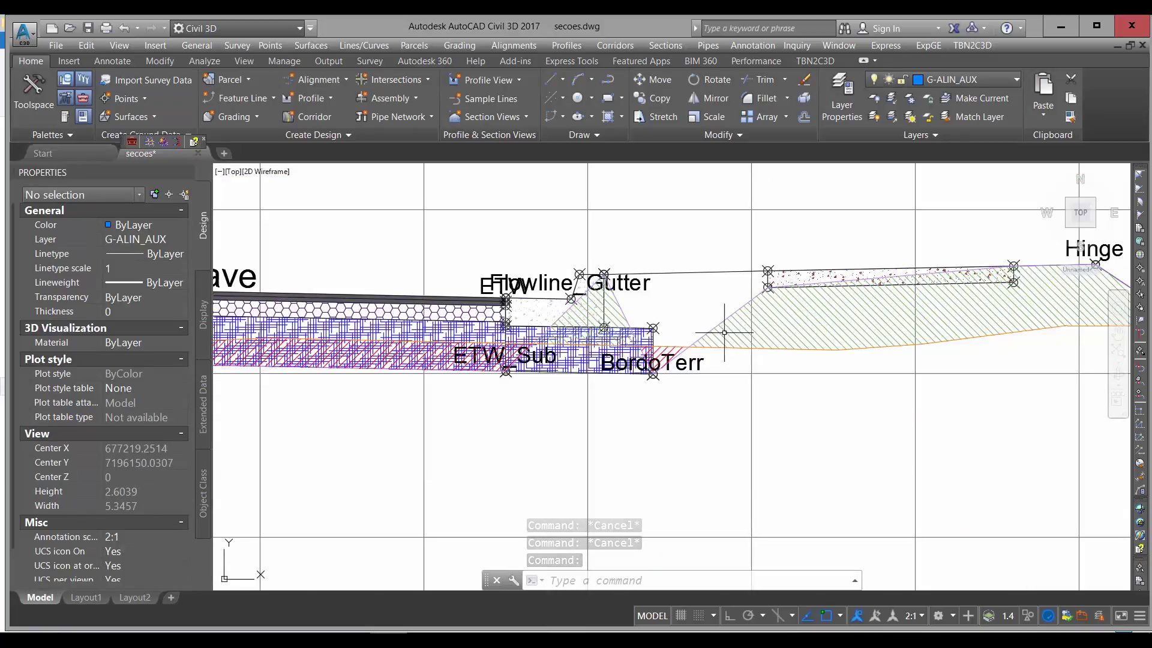
scroll(724, 336, down, 2)
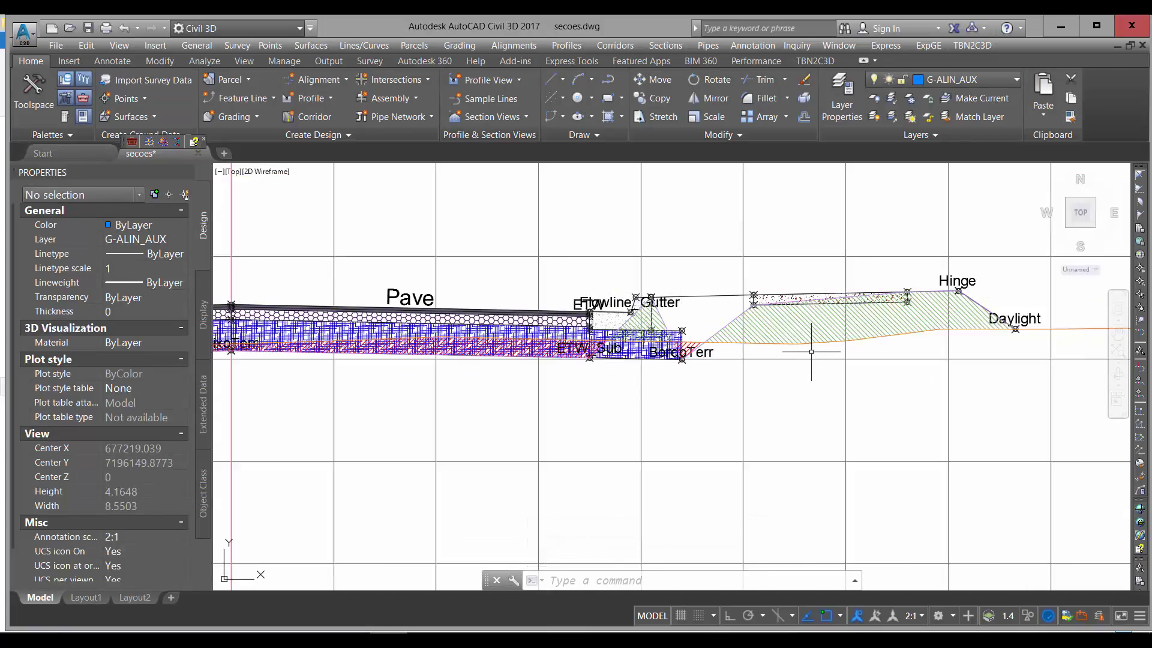
Step: Open the properties of corridor A0 in plan and expand the datum A0 surface to review its link data
scroll(840, 351, down, 15)
scroll(485, 351, up, 8)
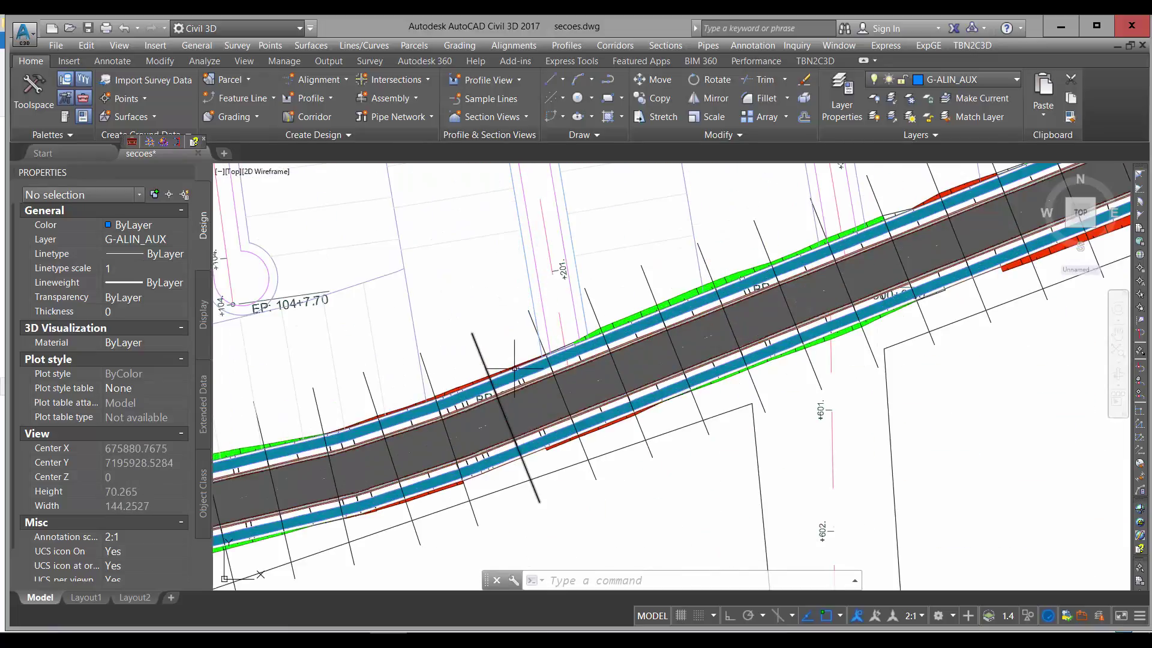
key(Escape)
click(515, 368)
right_click(516, 371)
click(571, 211)
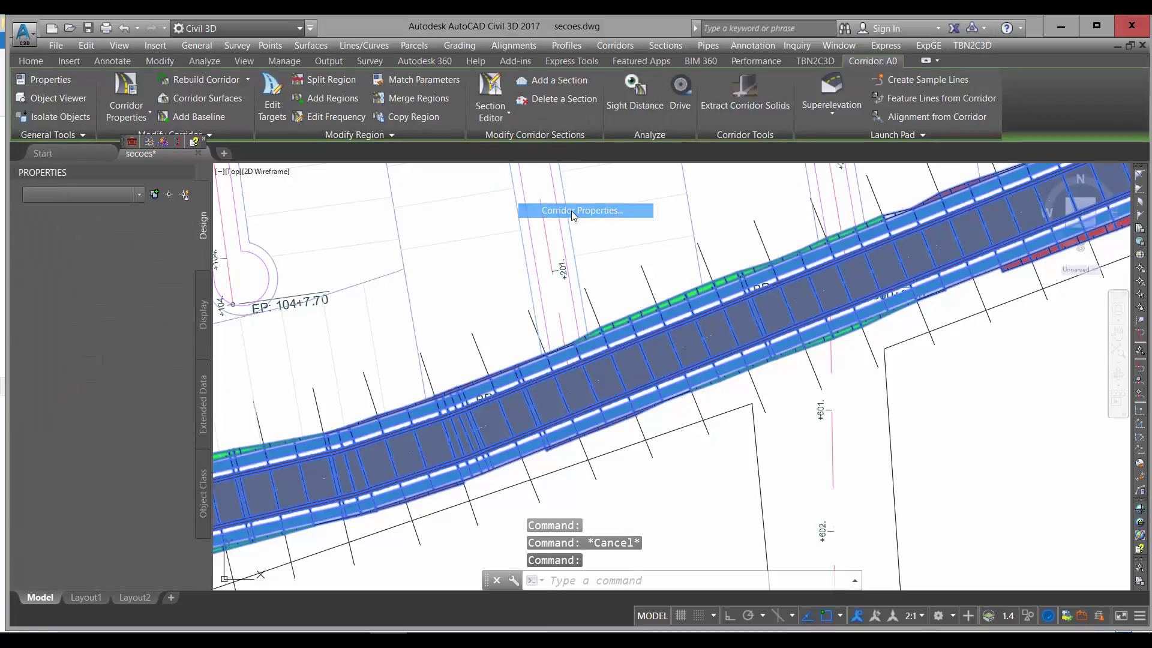
click(571, 210)
click(541, 183)
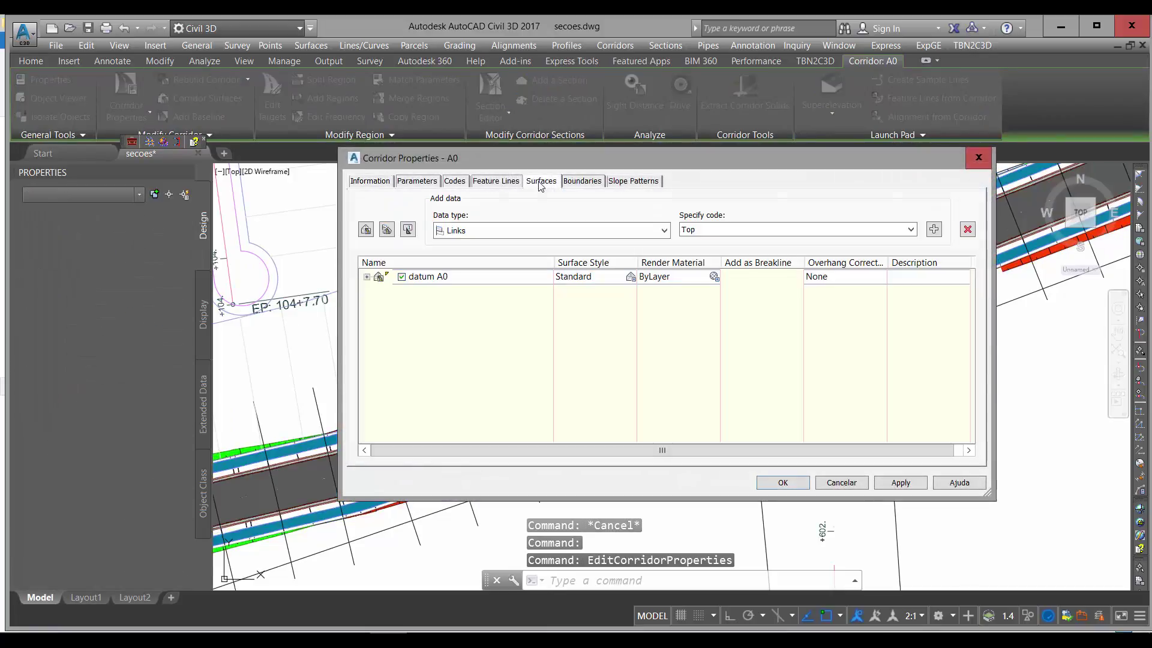
click(366, 276)
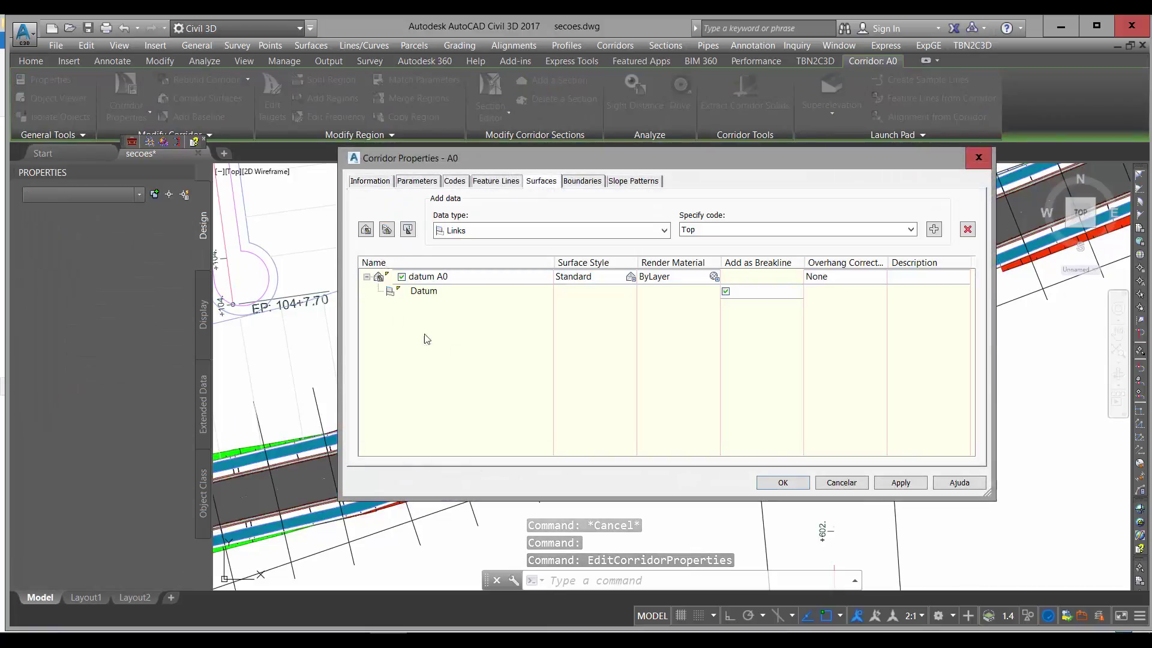
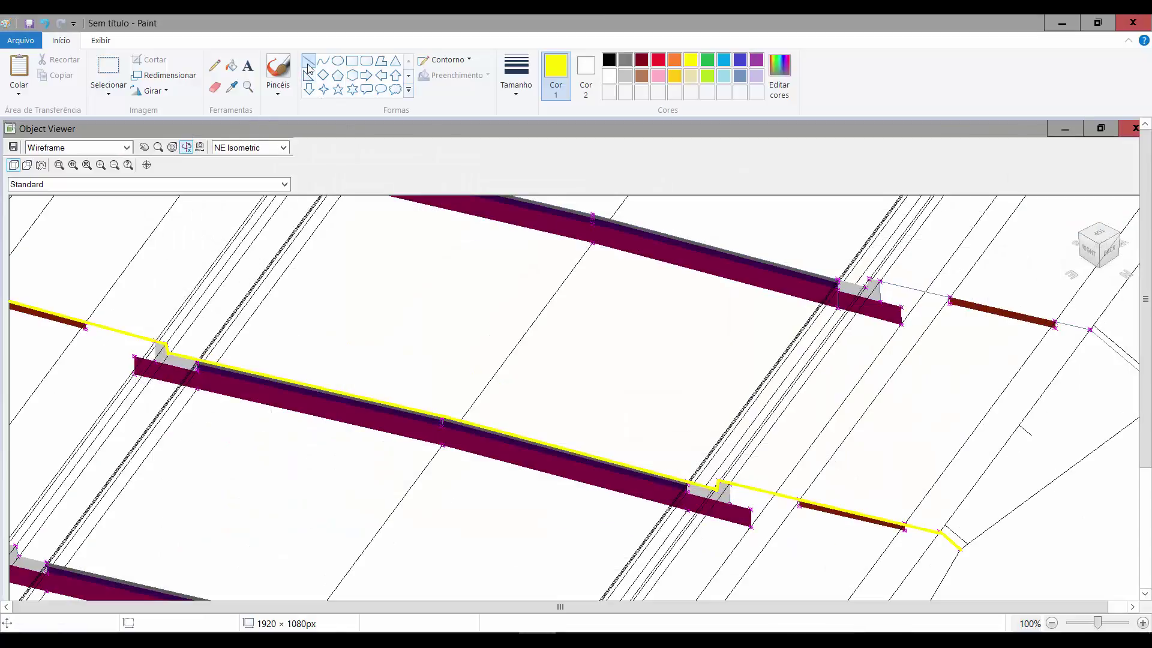
drag(133, 372, 154, 389)
drag(187, 403, 263, 417)
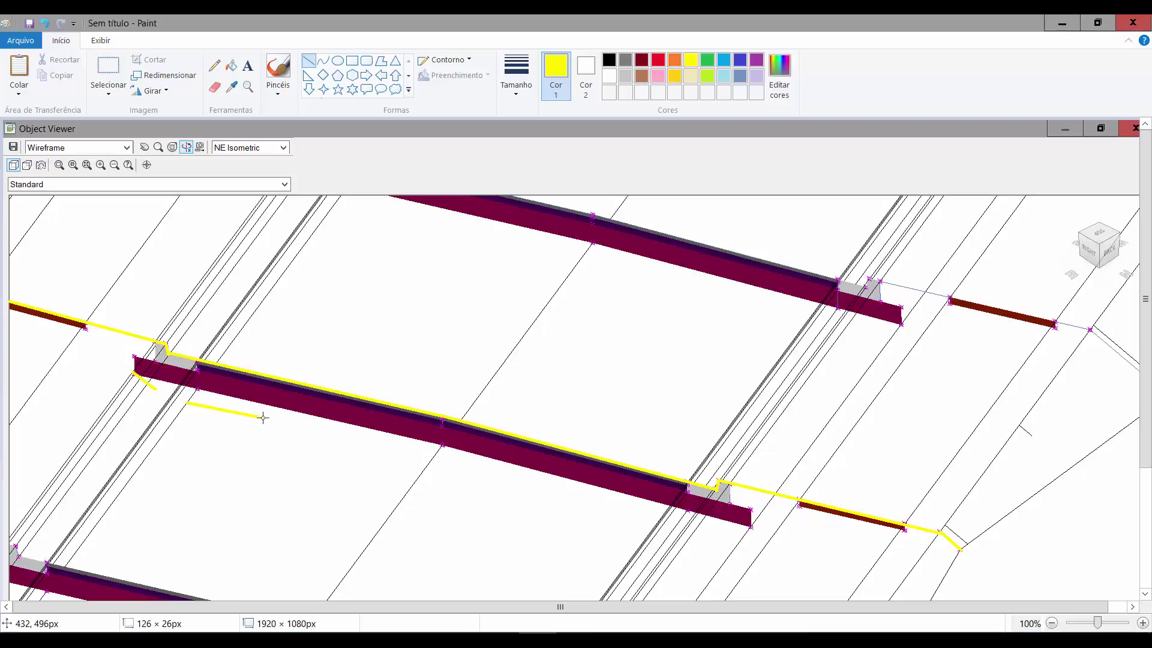
key(ctrl+z)
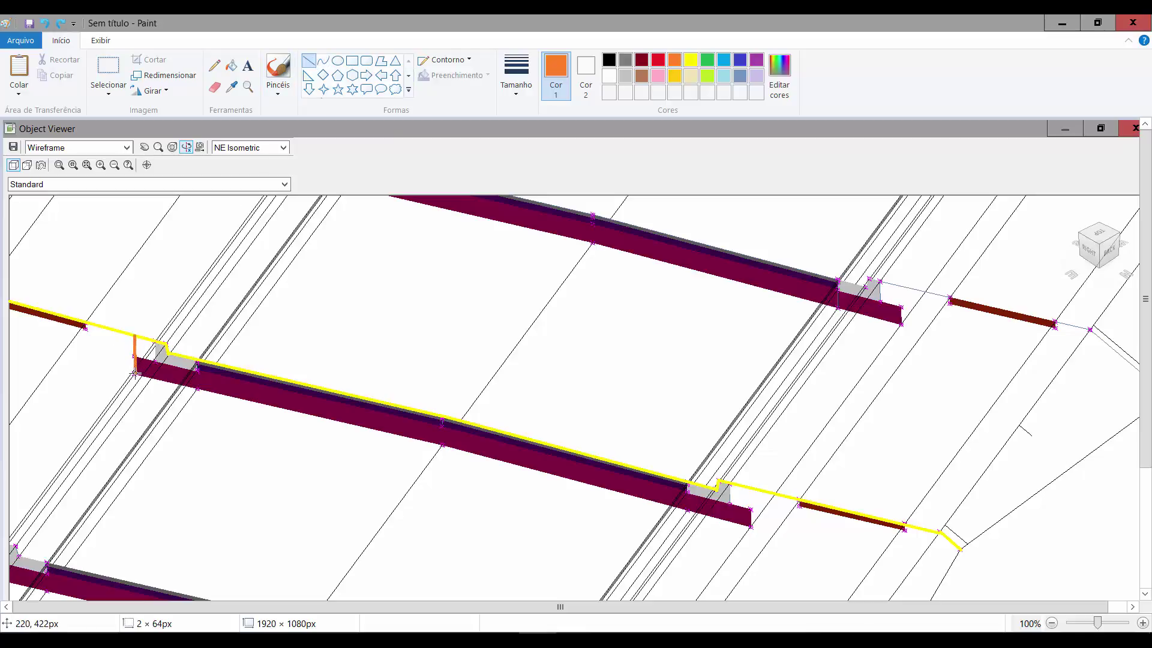
Step: Trace the datum in orange along the pavement base's underside, up both of its ends and outward over both sidewalk strips
mouse_move(133, 375)
mouse_down()
mouse_move(654, 469)
mouse_move(774, 528)
mouse_move(546, 488)
mouse_move(443, 445)
mouse_move(753, 526)
mouse_up()
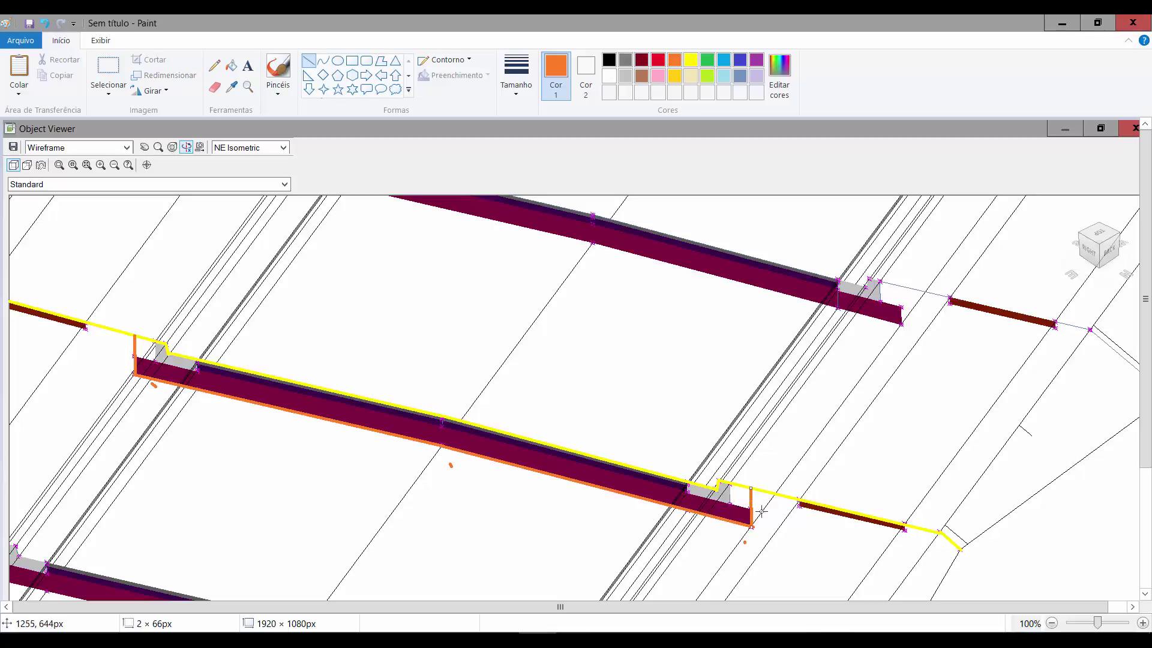
drag(751, 489, 940, 532)
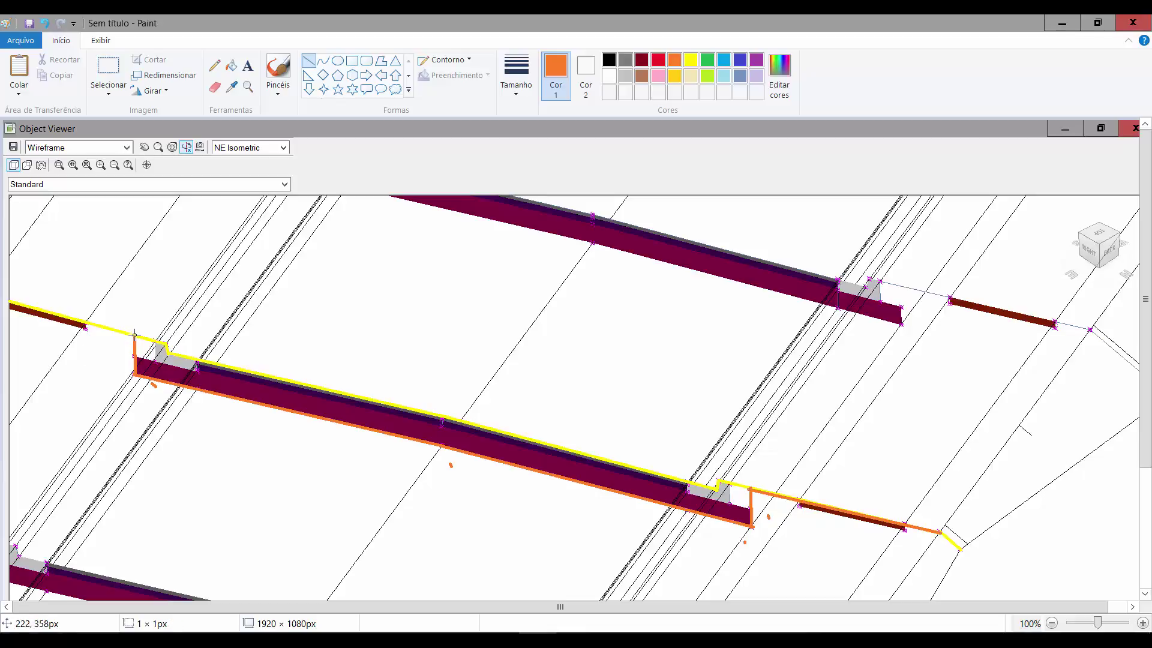
drag(134, 335, 5, 303)
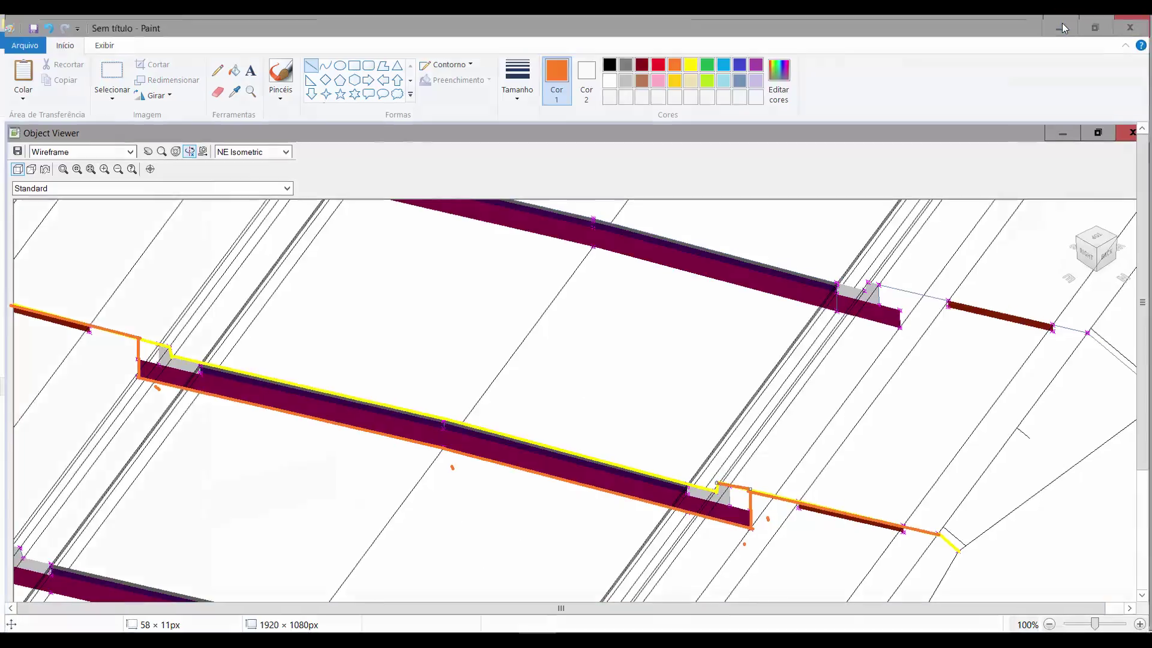
Step: Switch back to Civil 3D, check the Datum link under datum A0, and close the corridor properties without changes
click(1062, 22)
click(431, 297)
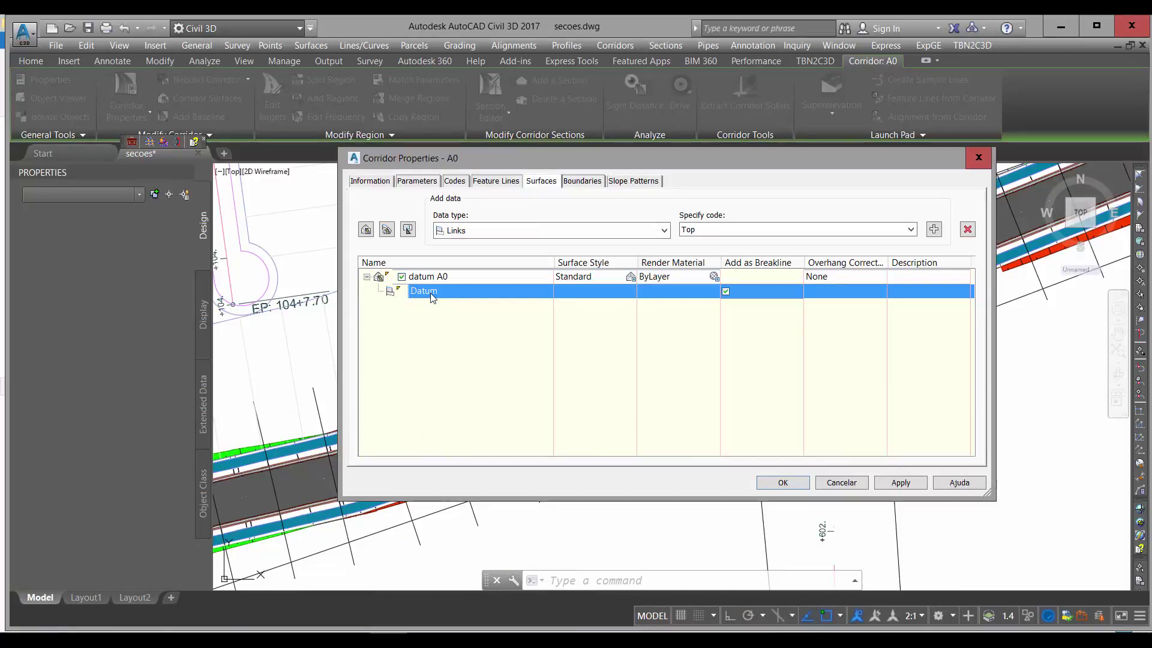
click(841, 483)
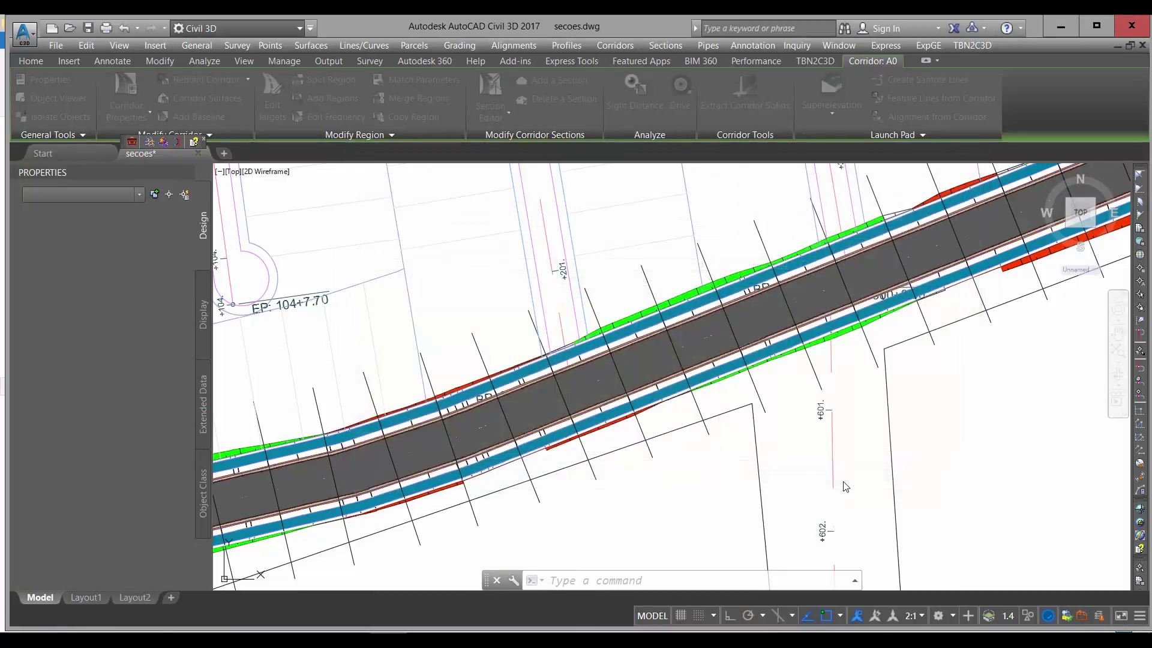
Step: Start a polyline on the assembly's right side from the lower Daylight point through Hinge and around the sidewalk's underside
scroll(741, 364, down, 6)
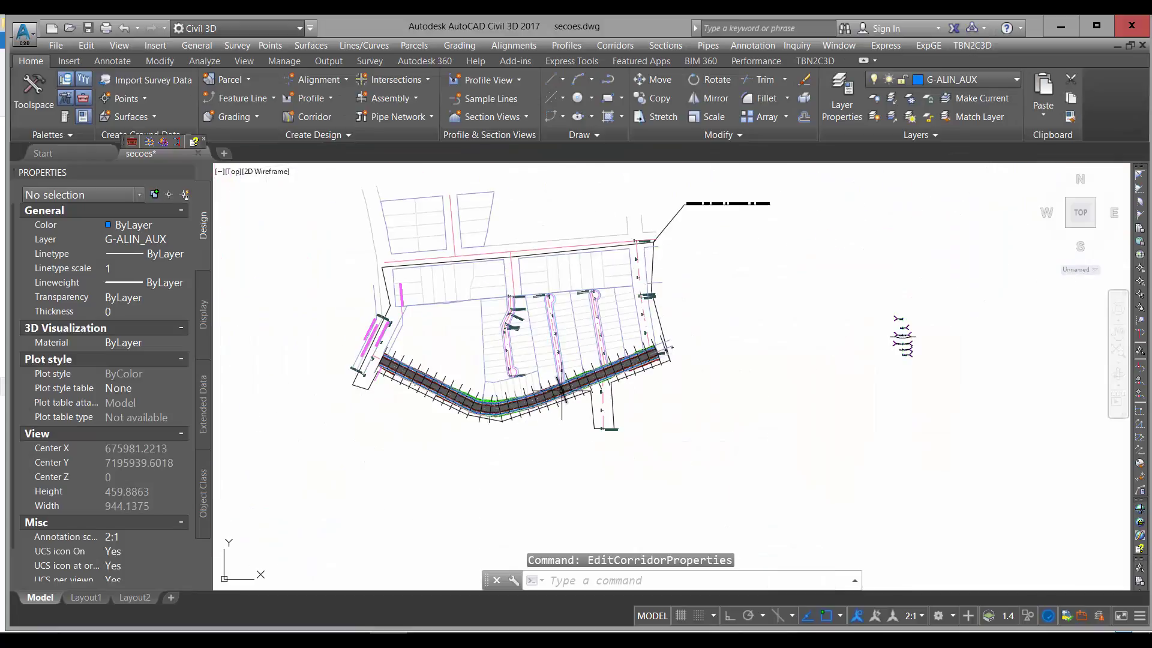
scroll(759, 336, up, 12)
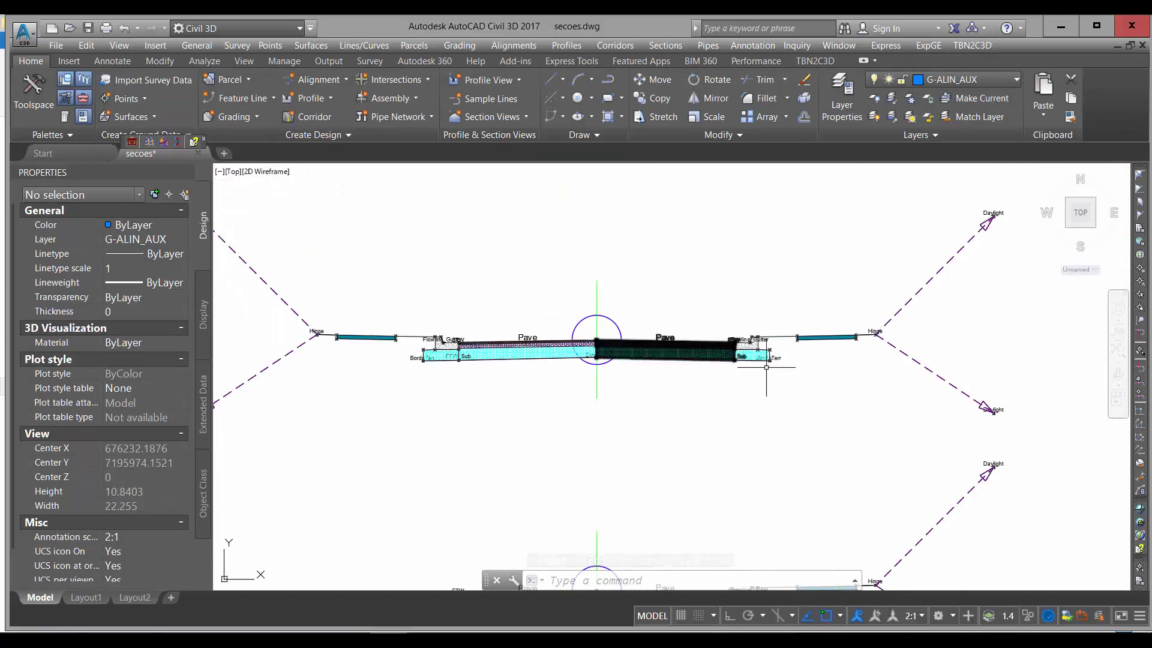
text(pl)
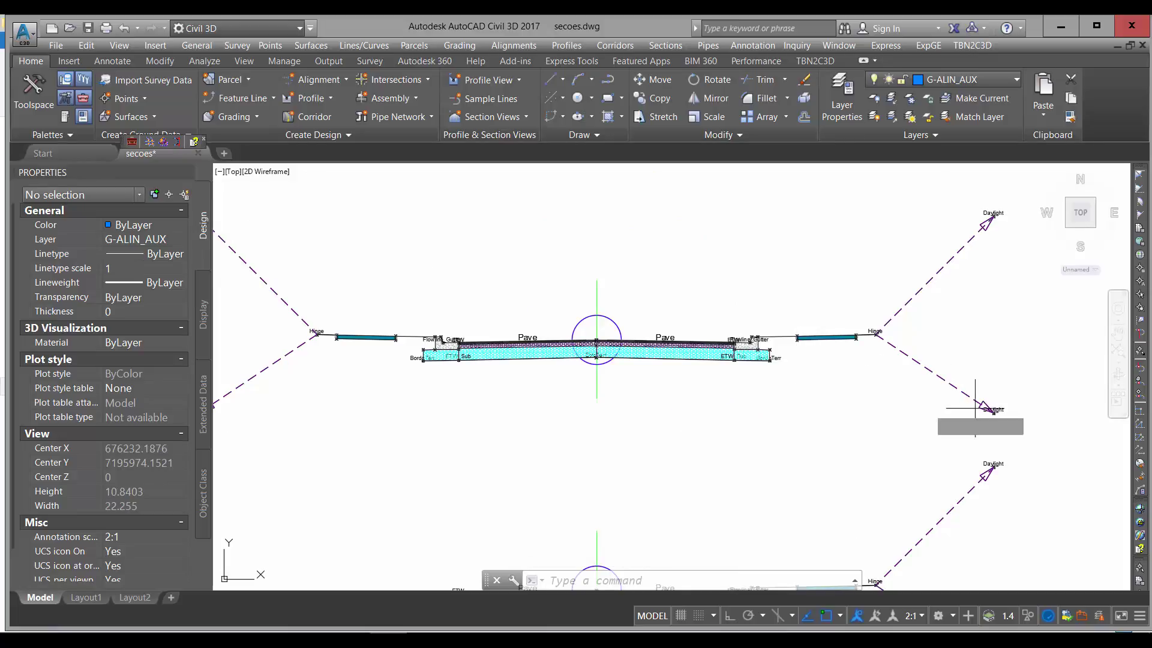
key(Return)
click(993, 412)
click(875, 333)
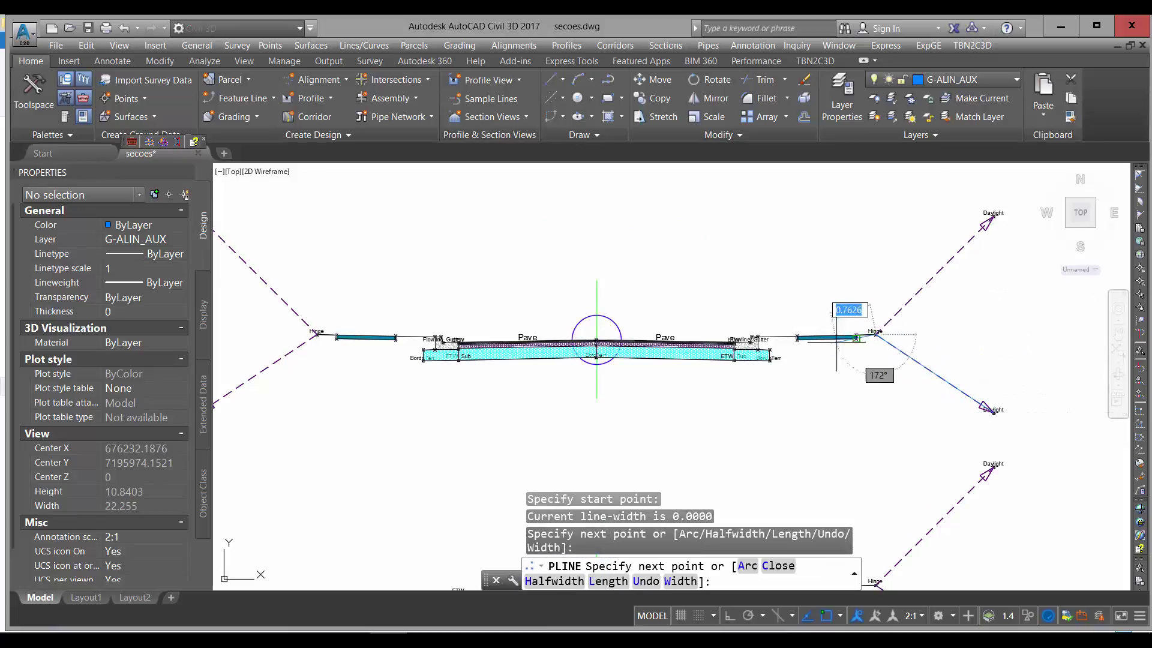
shift+right_click(775, 339)
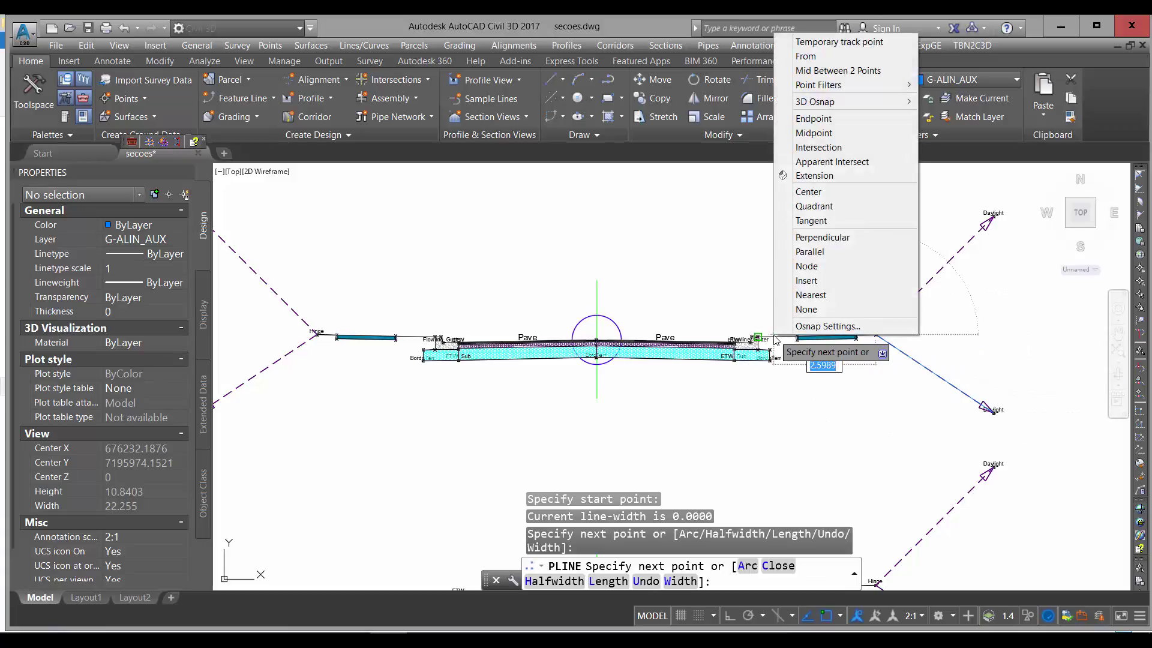
key(Escape)
scroll(862, 336, up, 6)
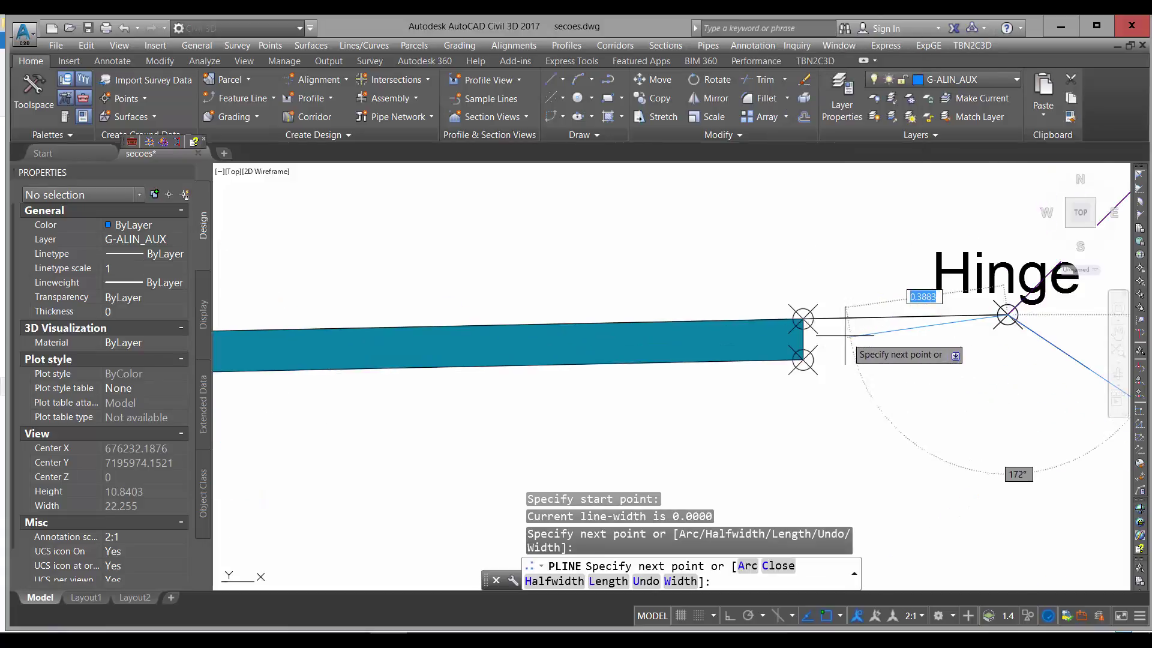
click(802, 360)
scroll(878, 352, down, 6)
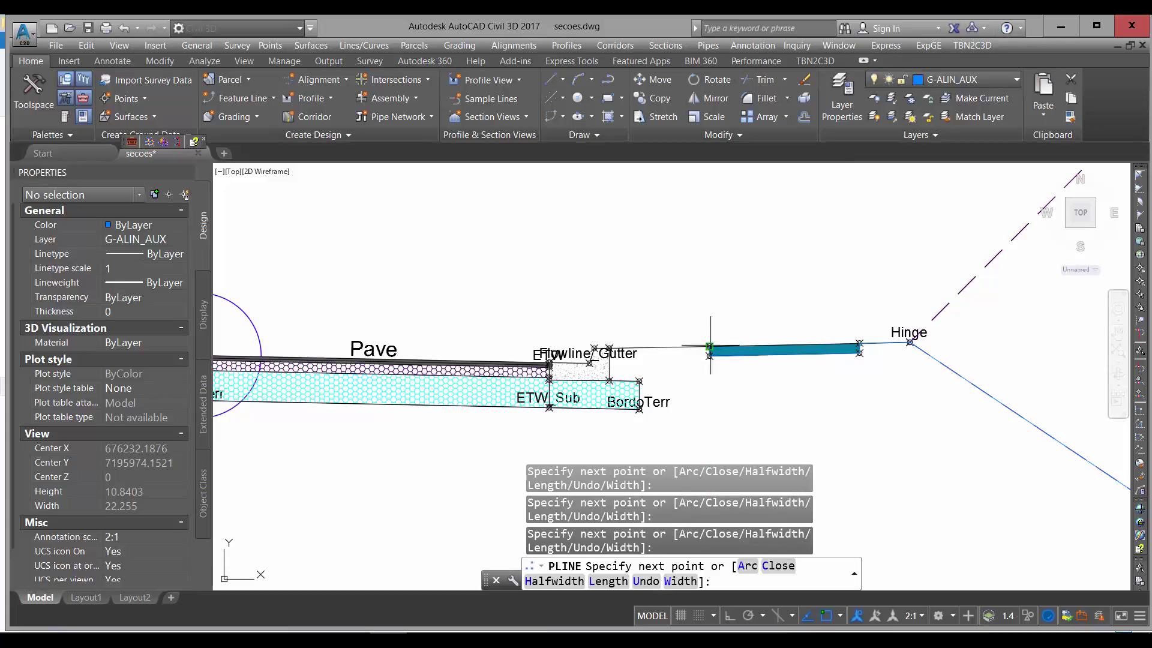
Step: Continue the polyline inward to above BordoTerr, down to BordoTerr and along the base's underside to the centreline, and select it
shift+right_click(655, 357)
click(691, 312)
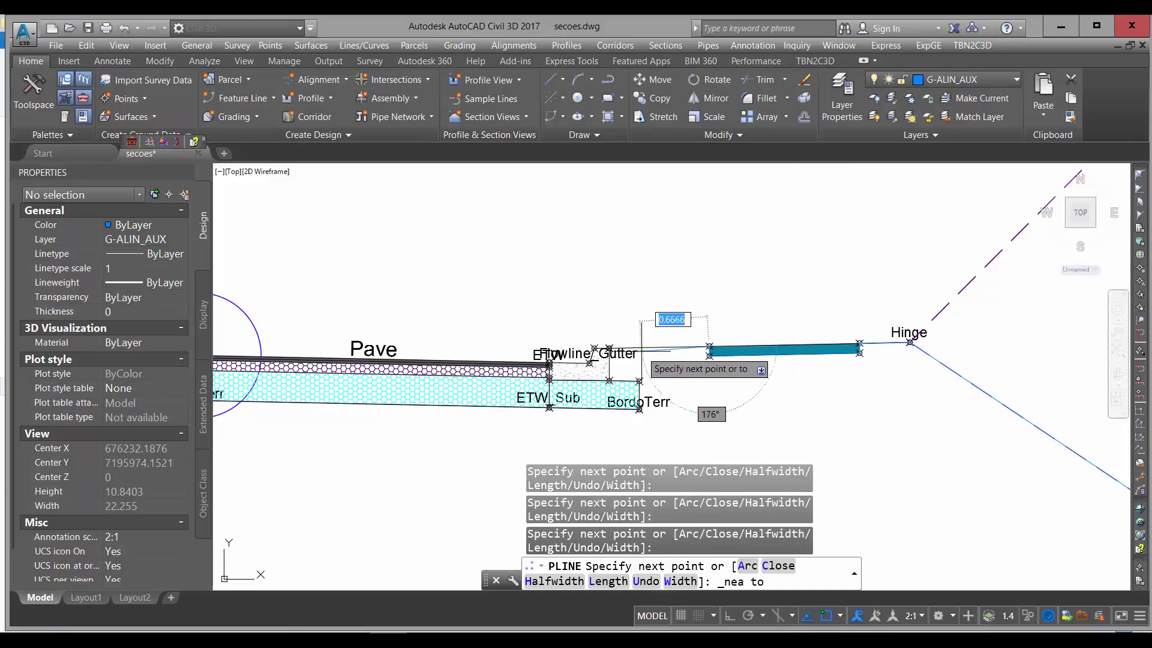
click(640, 414)
scroll(725, 375, down, 4)
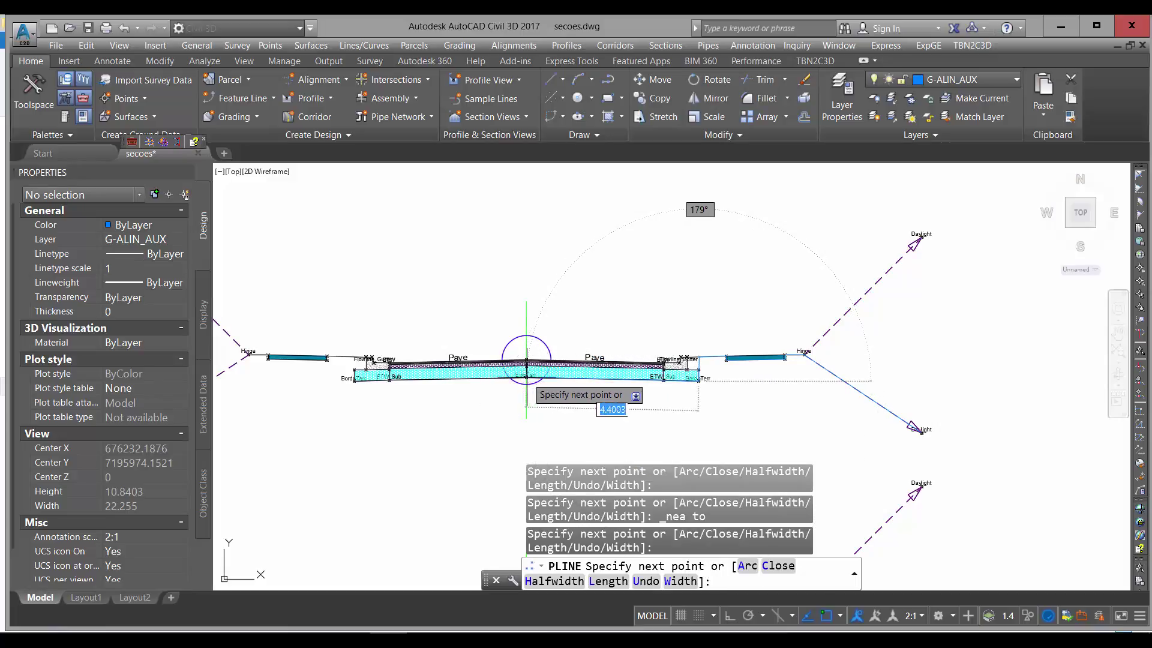
shift+right_click(526, 378)
key(e)
click(526, 378)
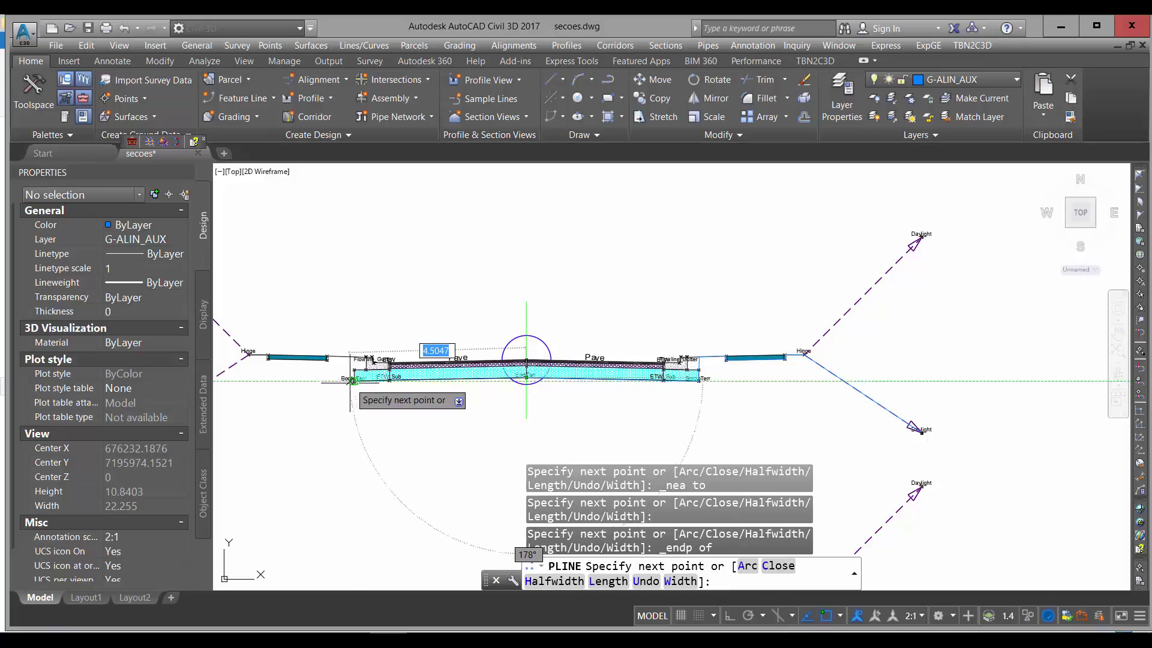
key(Escape)
click(609, 382)
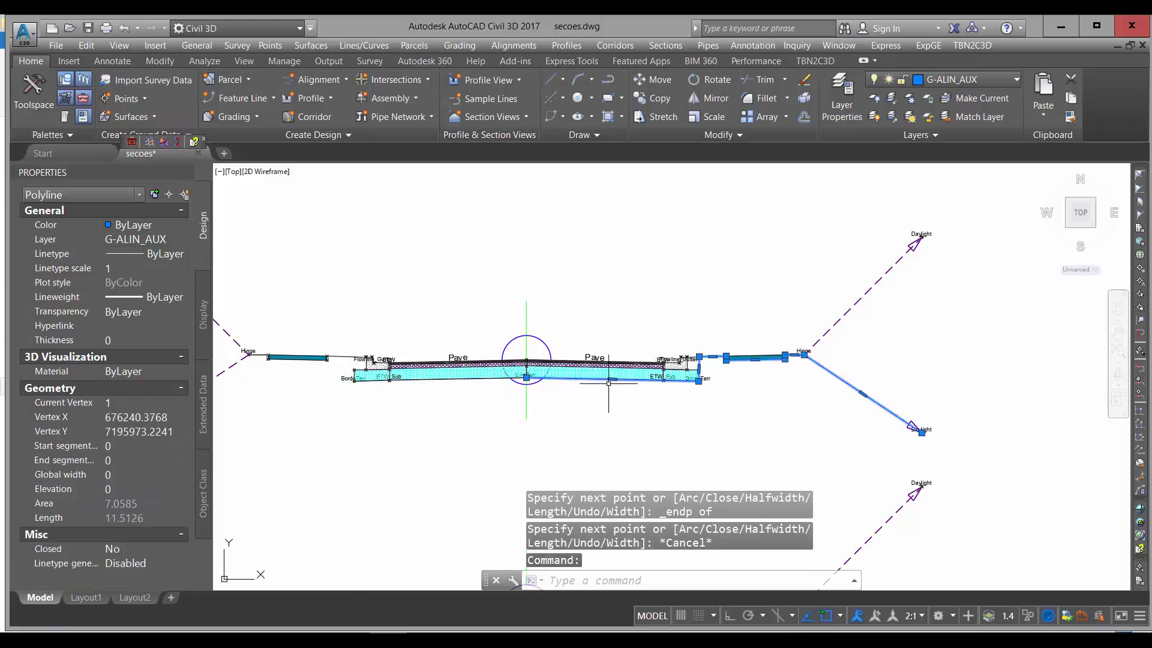
Step: Open the right UrbanSidewalk subassembly's parameters and bring up its help page
mouse_move(618, 430)
middle_down()
mouse_move(658, 368)
mouse_move(683, 374)
middle_up()
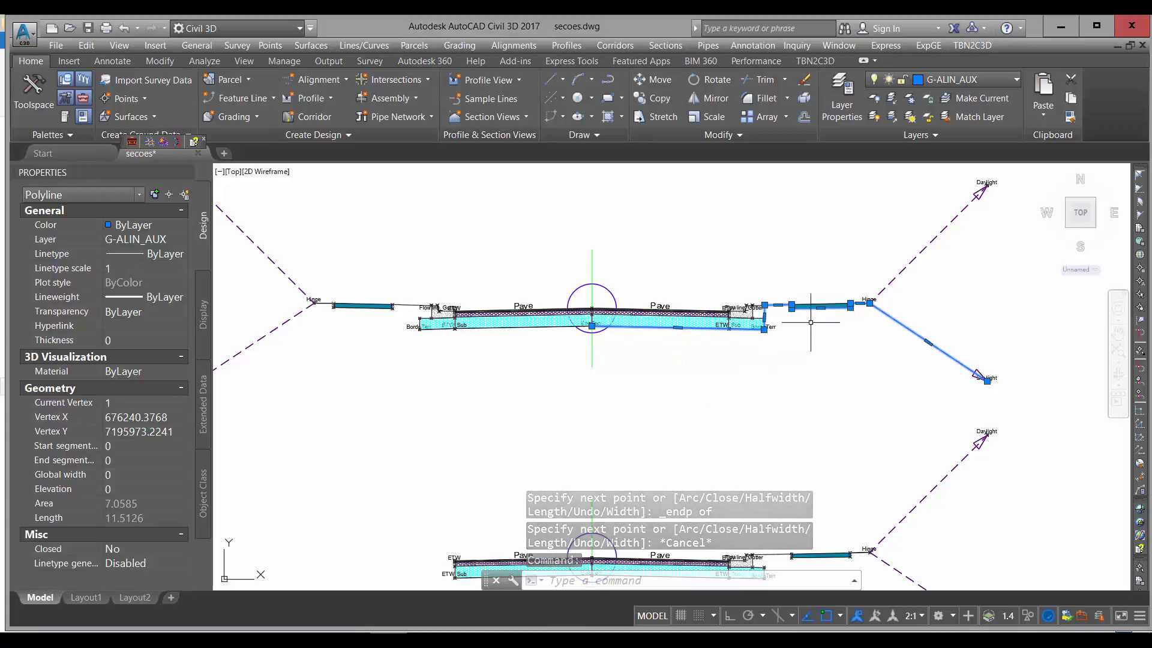
key(Escape)
click(823, 308)
right_click(815, 306)
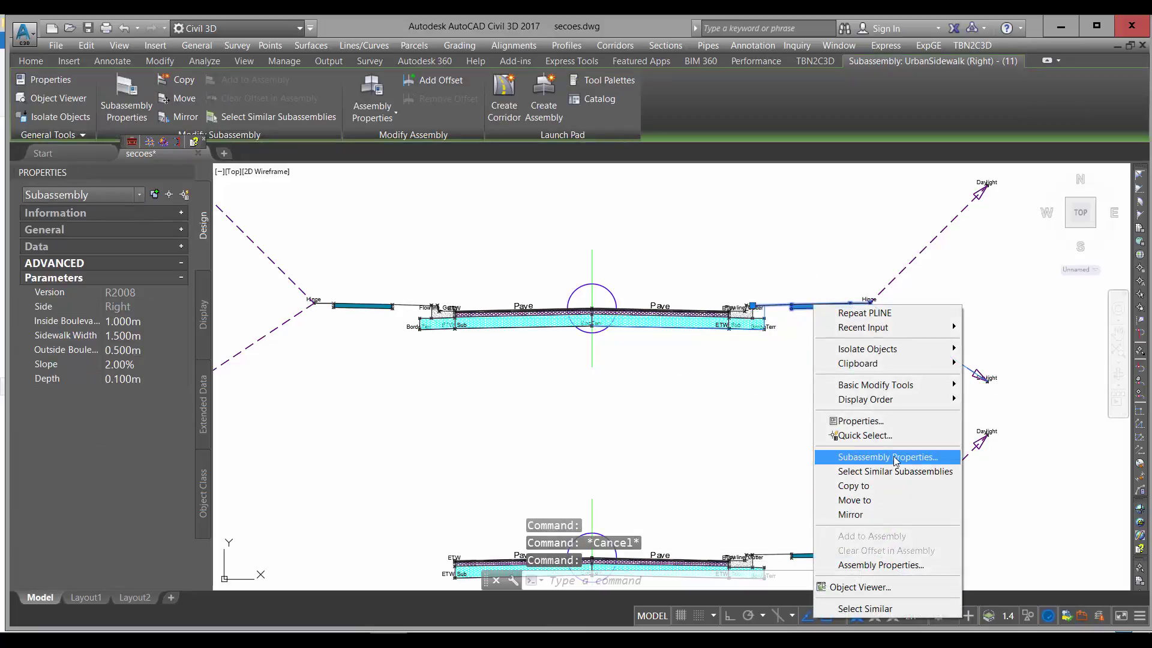
click(894, 456)
click(456, 180)
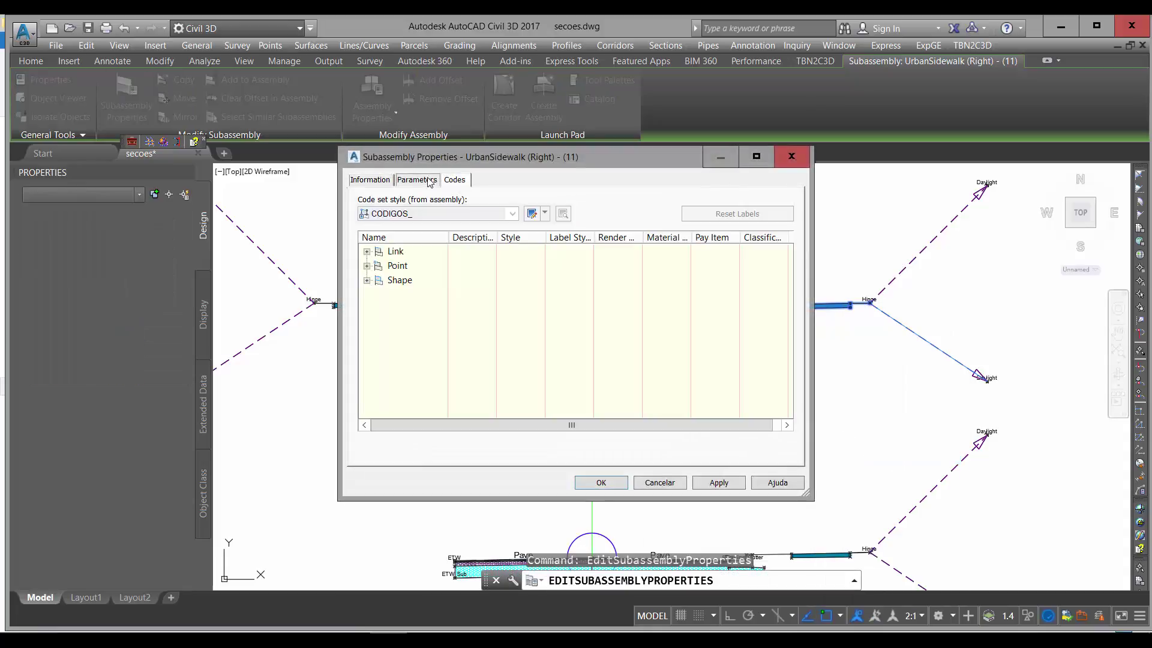
click(417, 179)
click(784, 453)
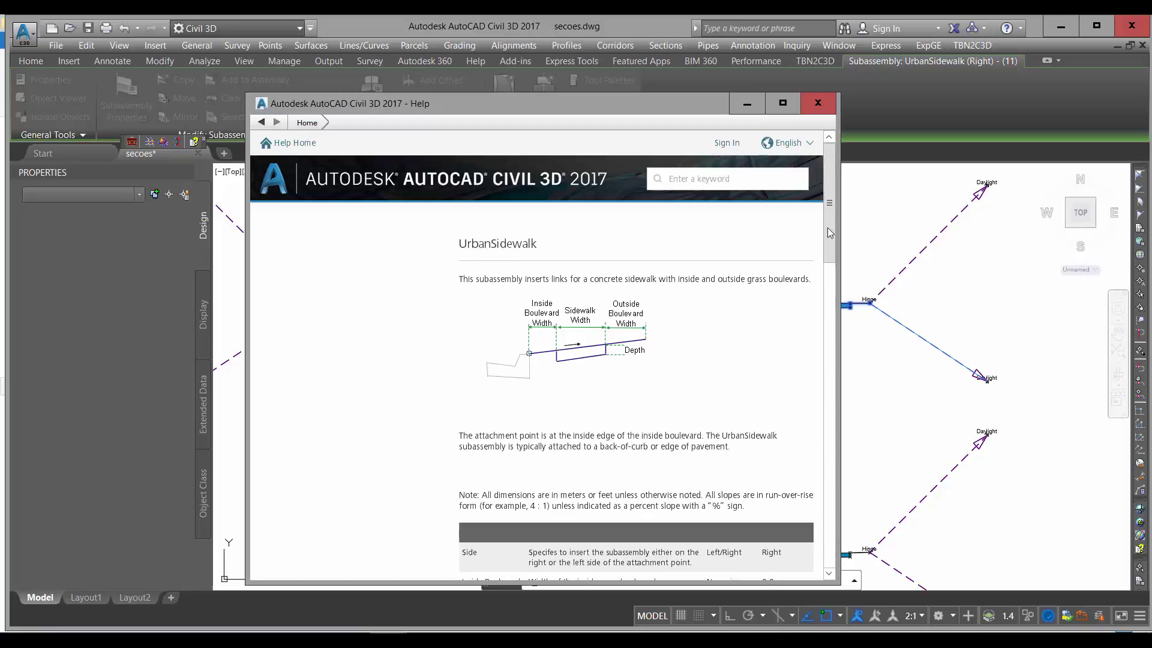
Step: Examine UrbanSidewalk's coding diagram and which links carry the Datum code, and close the help page and subassembly properties
drag(830, 209, 813, 516)
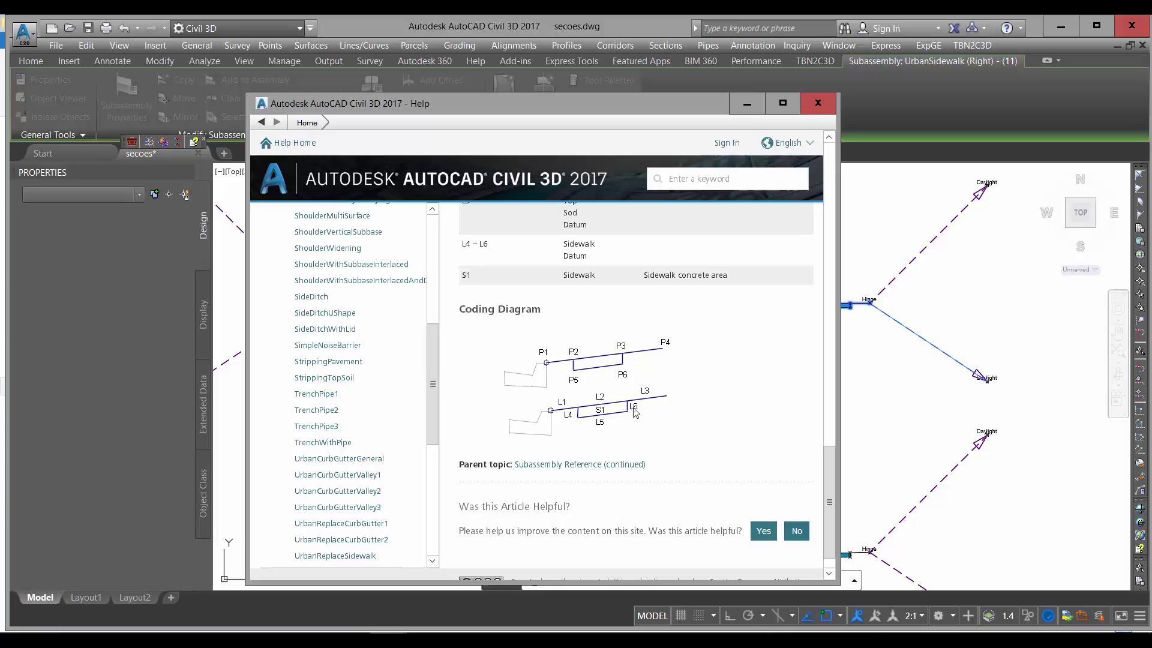
scroll(832, 457, up, 3)
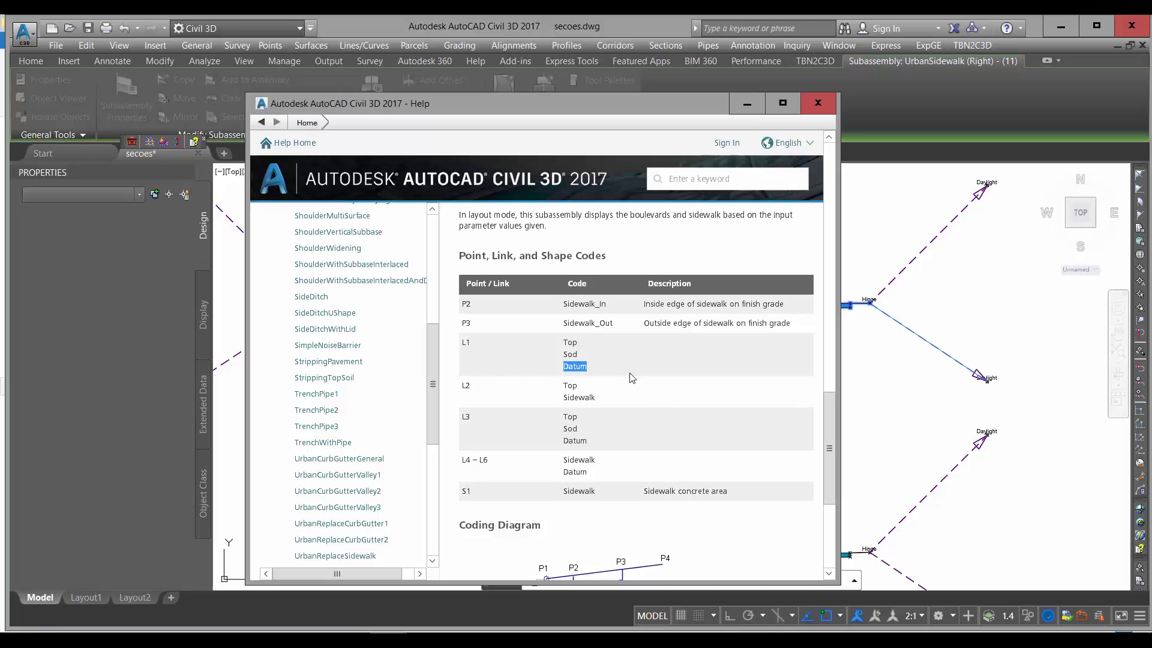
click(817, 103)
click(660, 483)
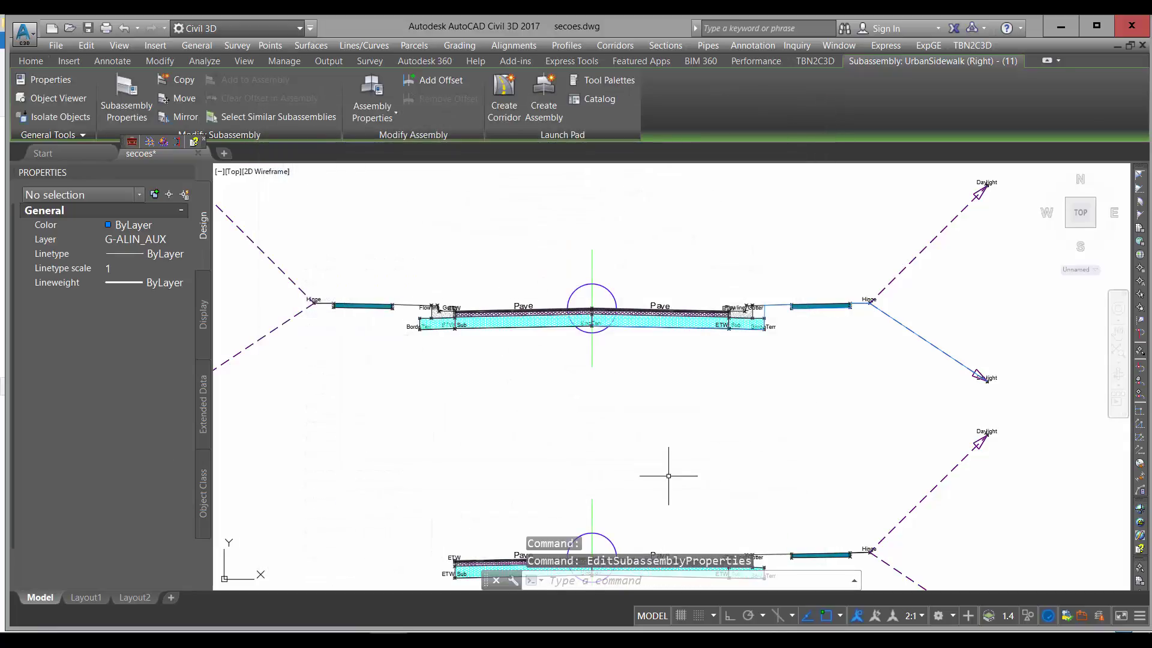
Step: Reopen the properties of corridor A0 from the plan and expand the datum A0 surface to its Datum link
key(Escape)
scroll(714, 322, down, 5)
scroll(653, 372, down, 2)
key(Escape)
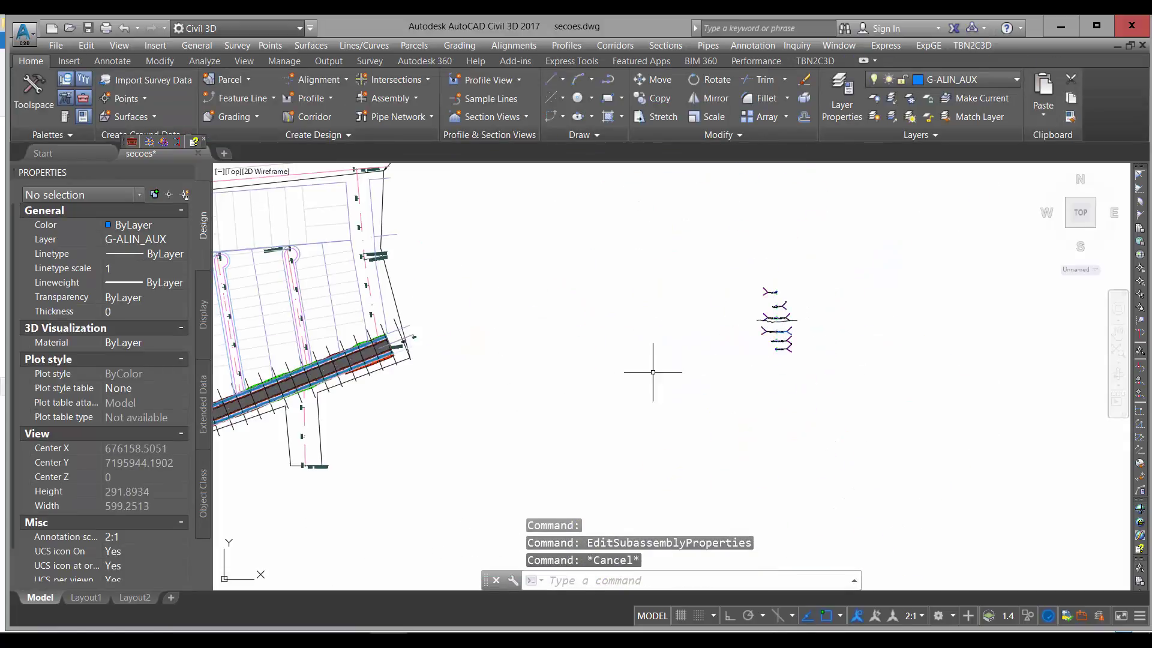
click(389, 346)
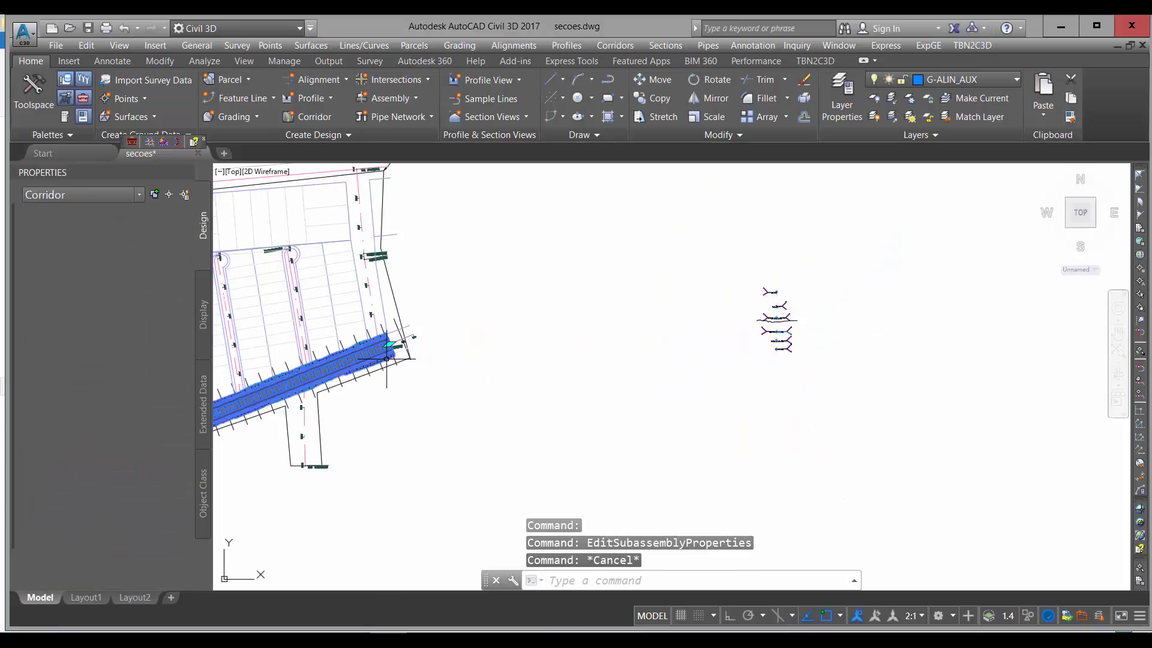
right_click(388, 347)
click(468, 198)
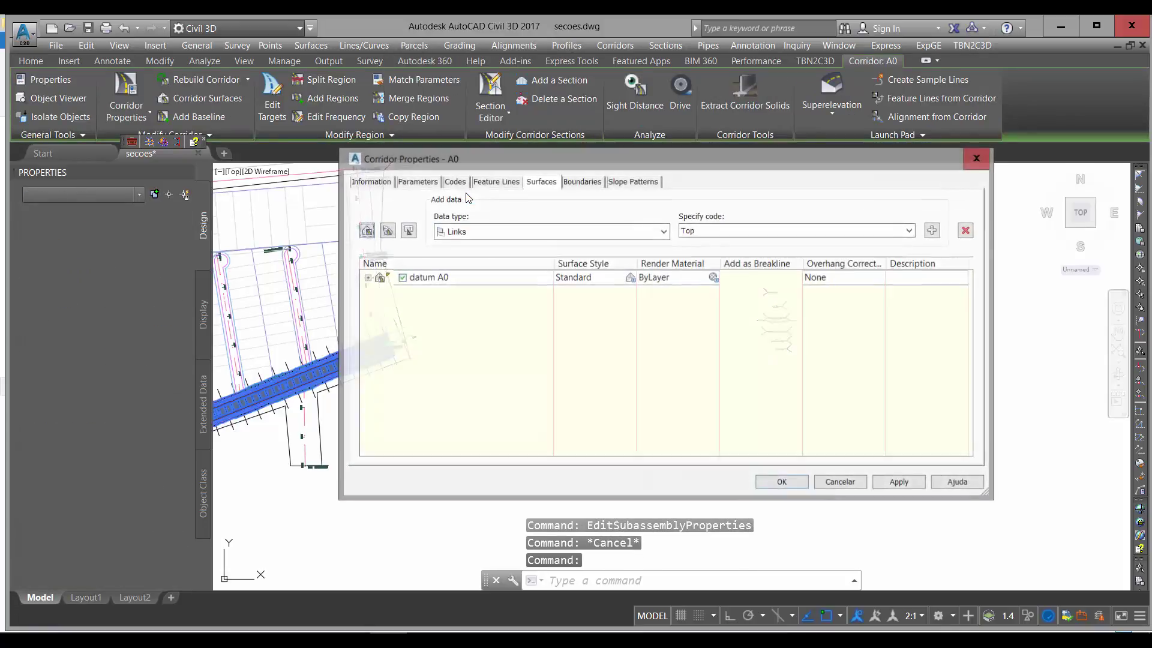
click(367, 277)
click(430, 295)
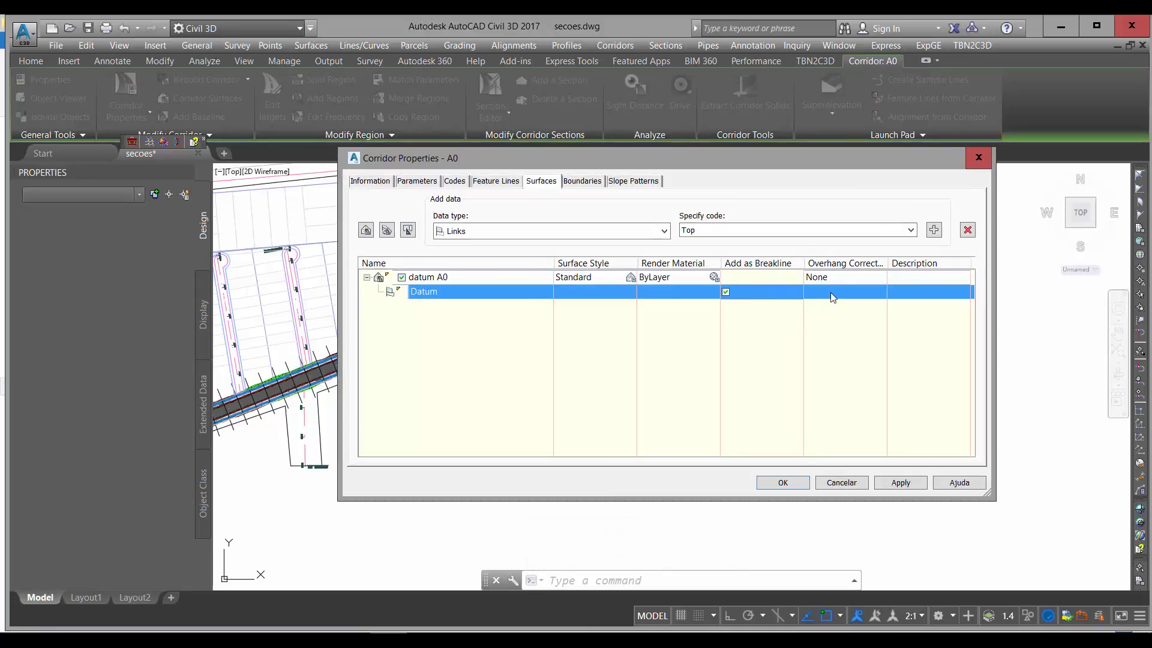
Step: Set the datum A0 surface's overhang correction to Bottom Links and accept the corridor properties
drag(888, 262, 951, 262)
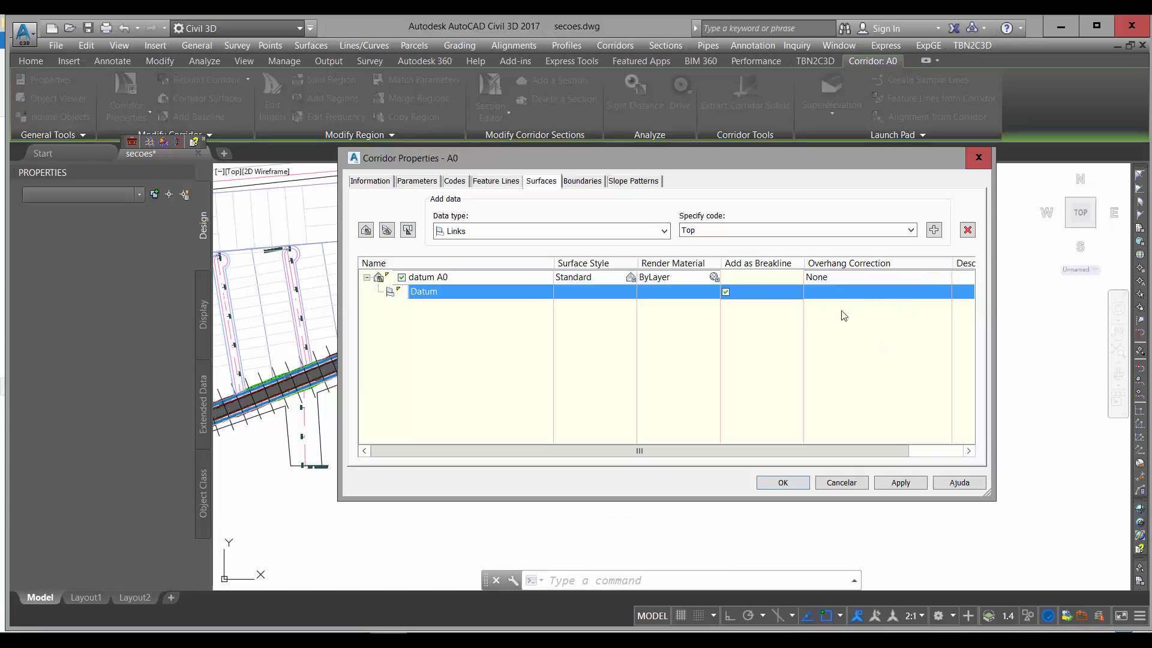
click(861, 276)
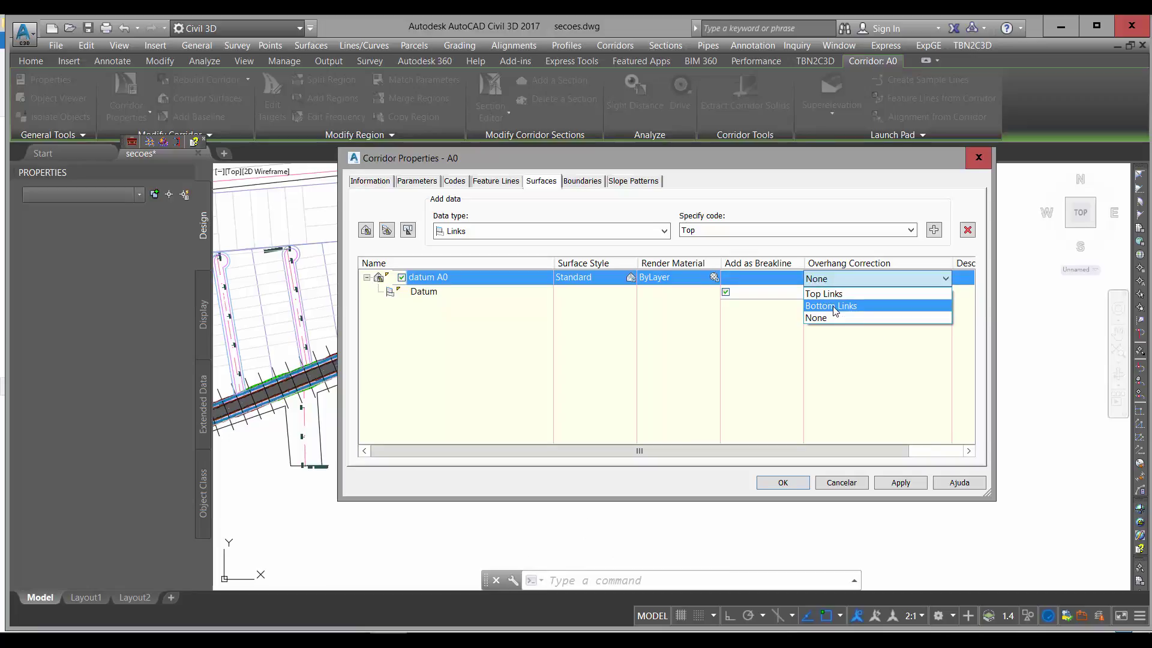
click(832, 306)
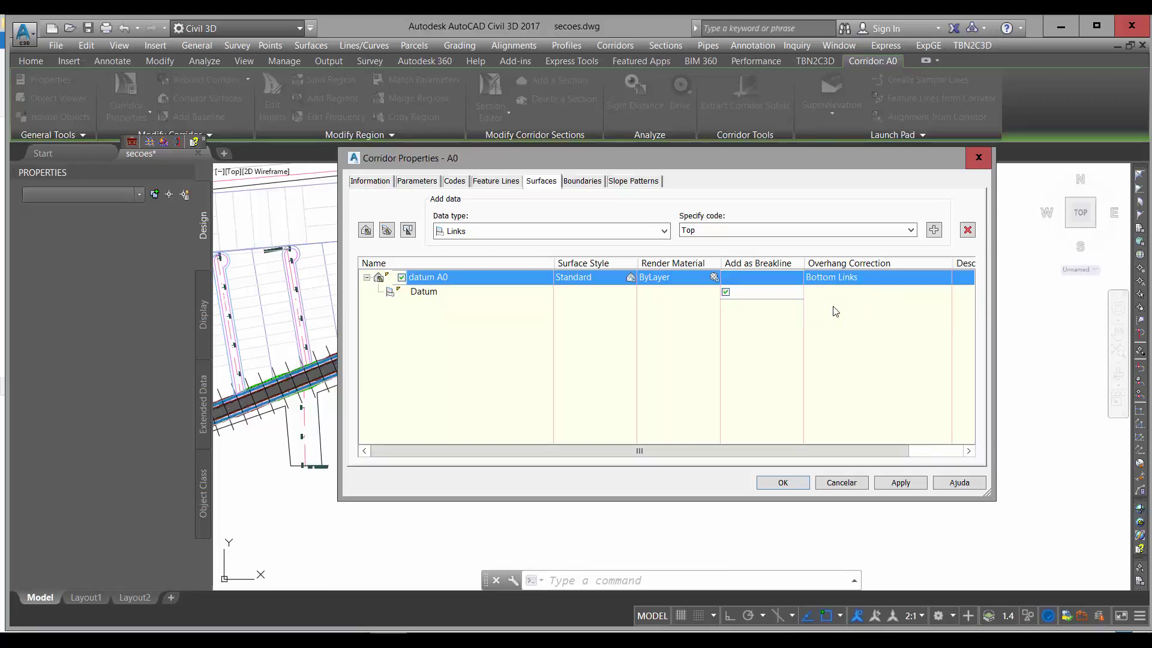
click(792, 484)
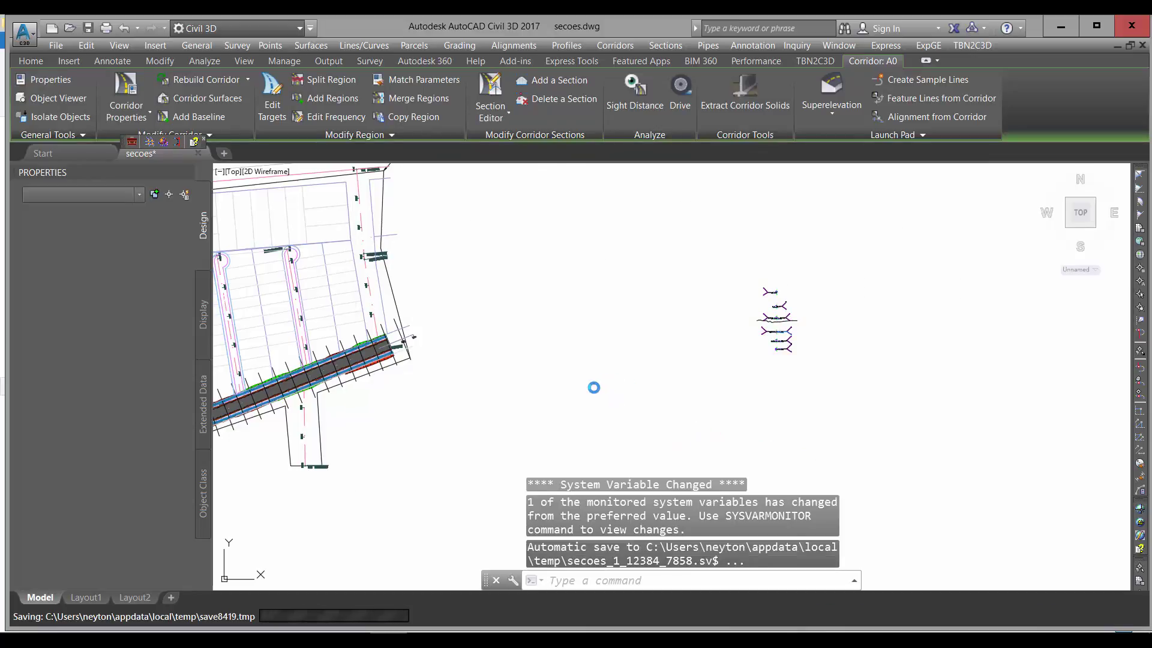
Step: Locate a section view of A0 and examine its cut hatching around the pavement and right sidewalk
scroll(560, 367, down, 8)
scroll(681, 340, up, 2)
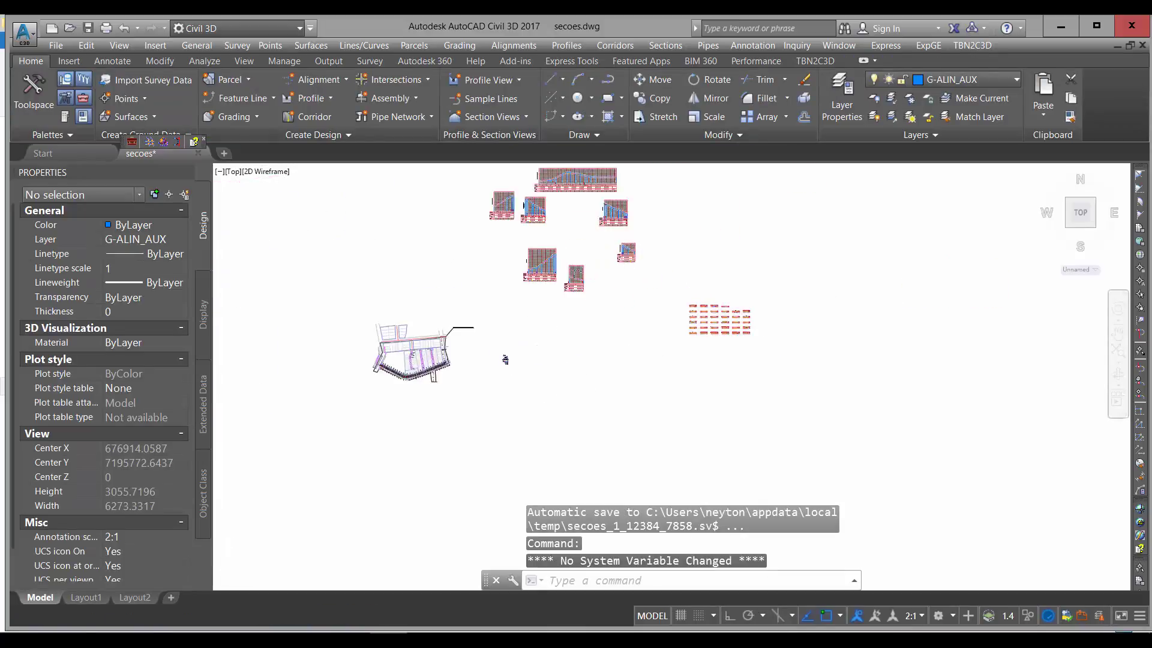
scroll(720, 321, up, 12)
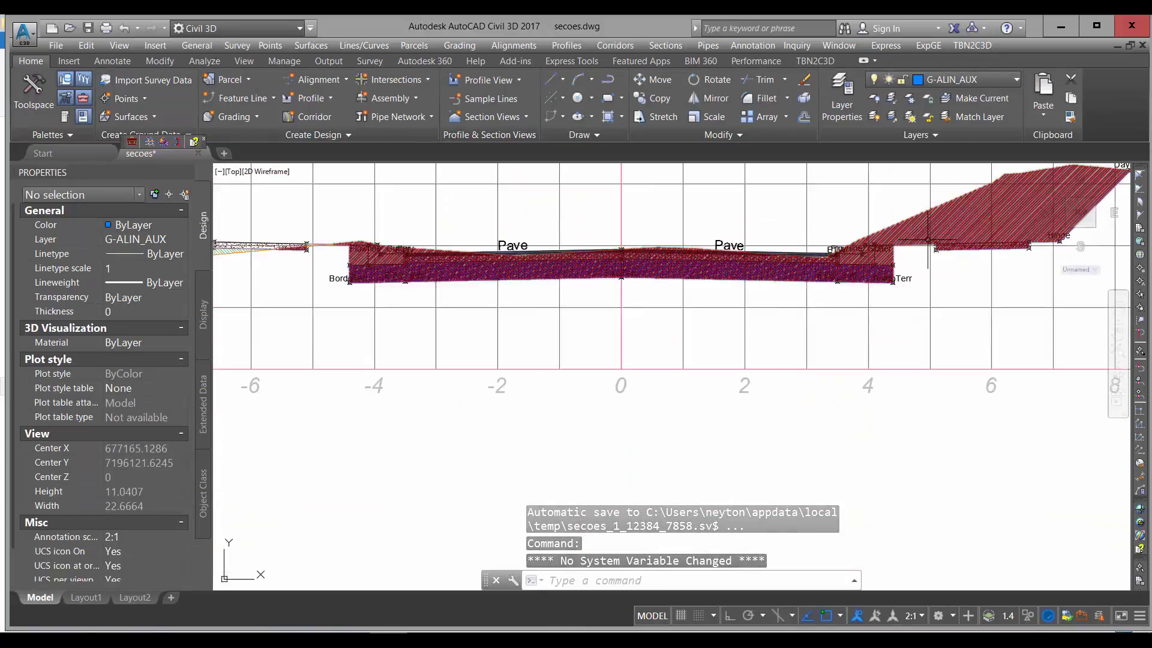
Step: Examine the cut material section from the pavement edge past the right sidewalk up to the Daylight point, and then the neighbouring section view
scroll(928, 240, up, 3)
scroll(729, 303, down, 2)
click(768, 270)
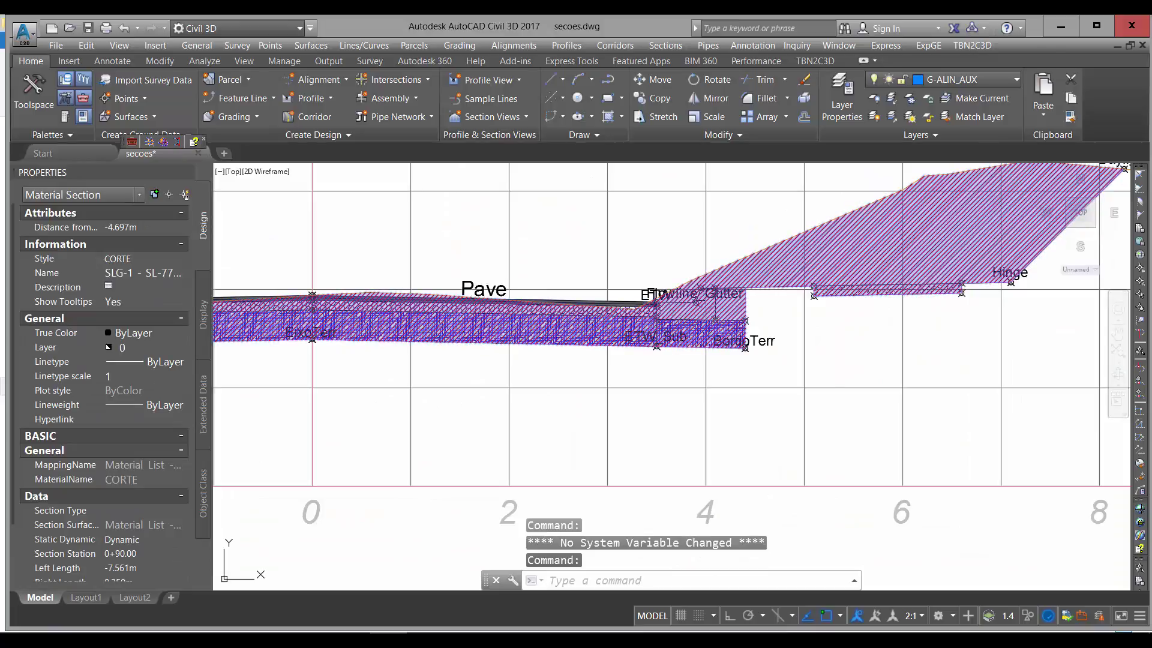
middle_drag(935, 290, 712, 314)
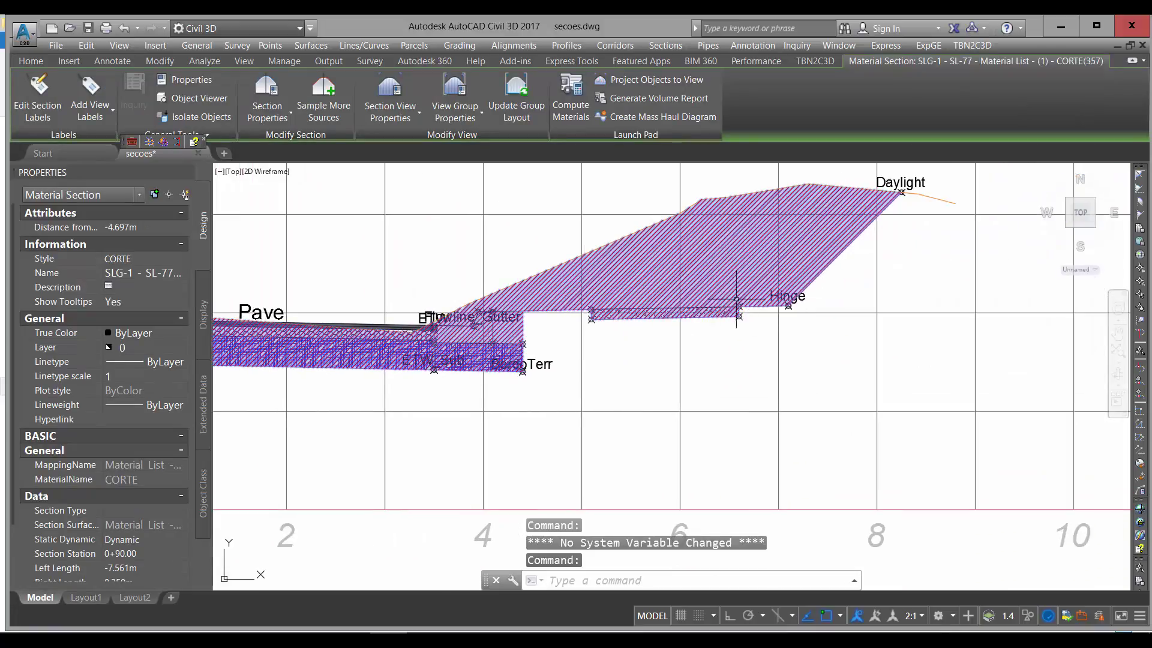
key(Escape)
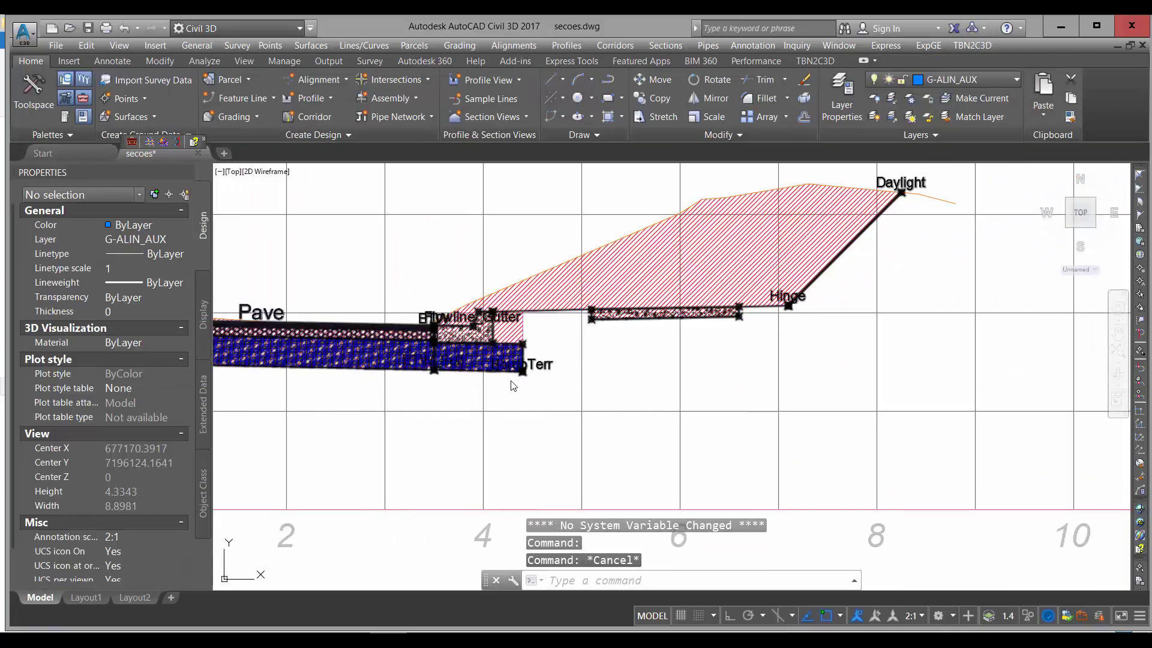
scroll(552, 354, down, 6)
scroll(1017, 339, up, 4)
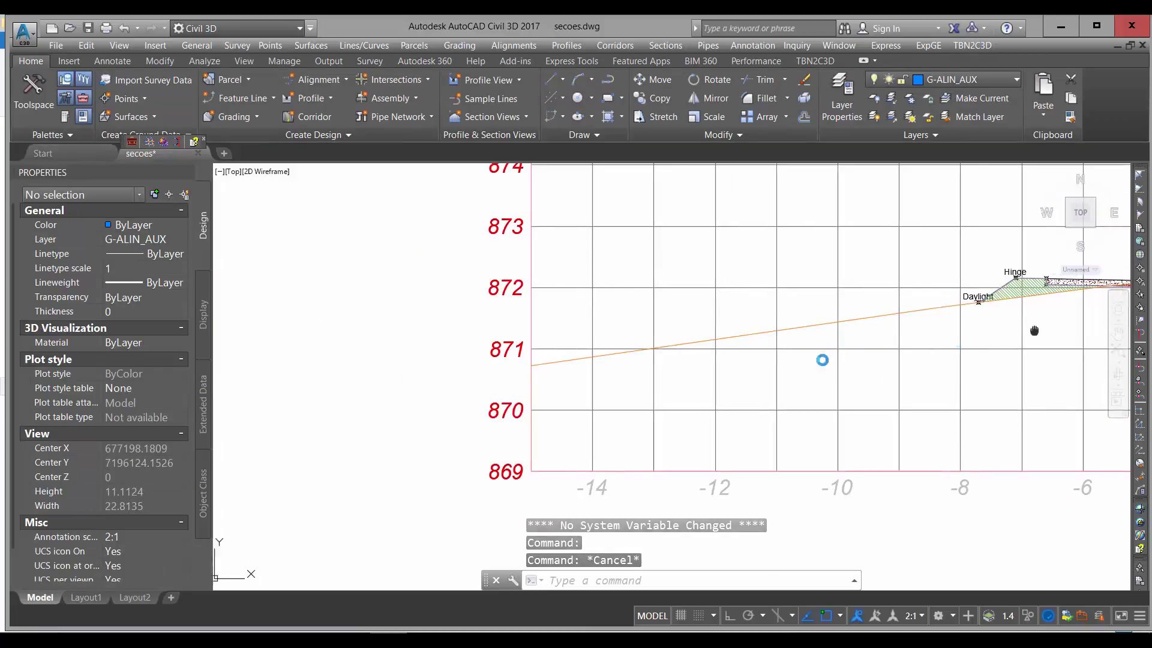
middle_drag(823, 360, 674, 367)
text(P)
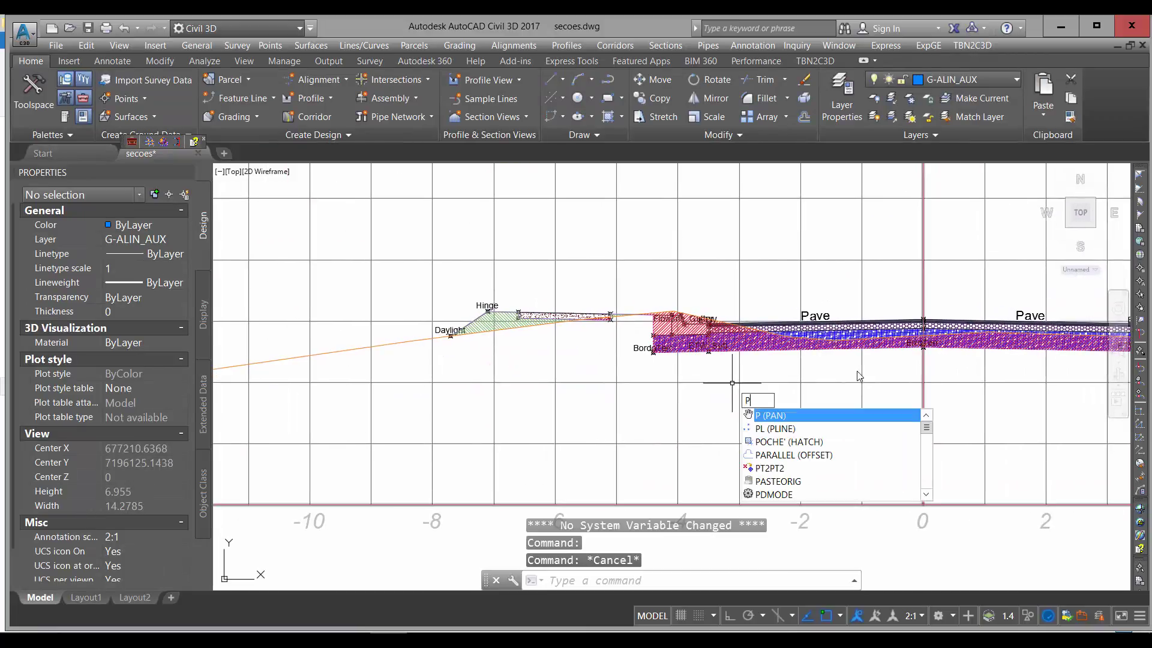
key(Escape)
key(Escape)
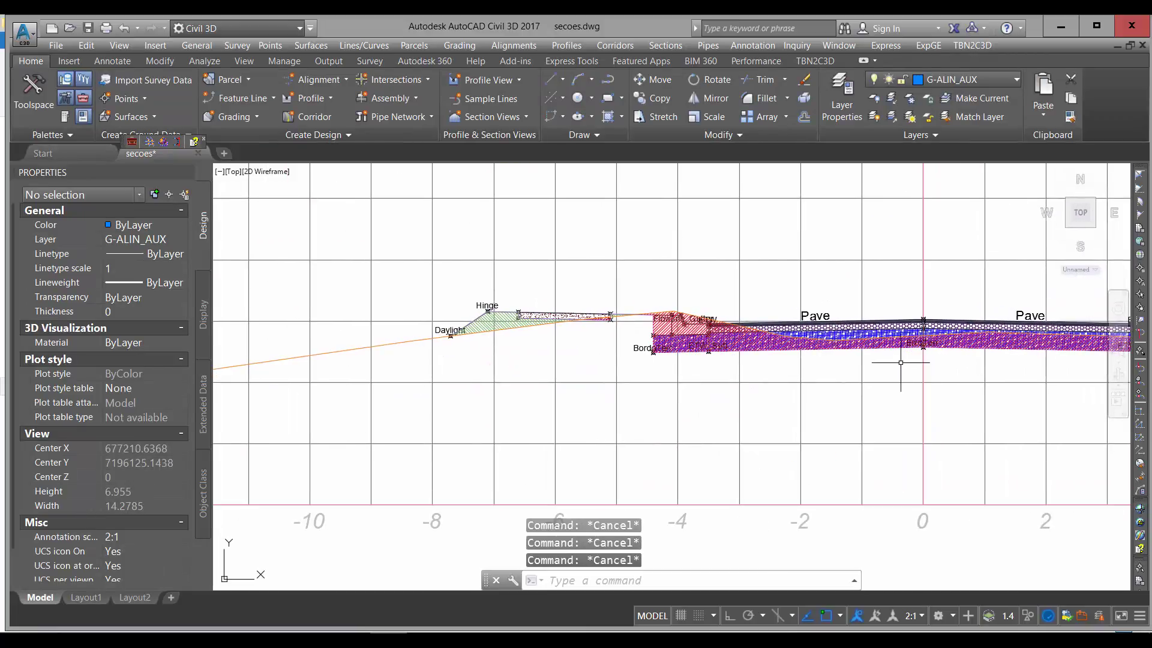
Step: Draw a line along the bottom of the pavement structure from the centerline to the left BordoTerr point
text(l)
key(Return)
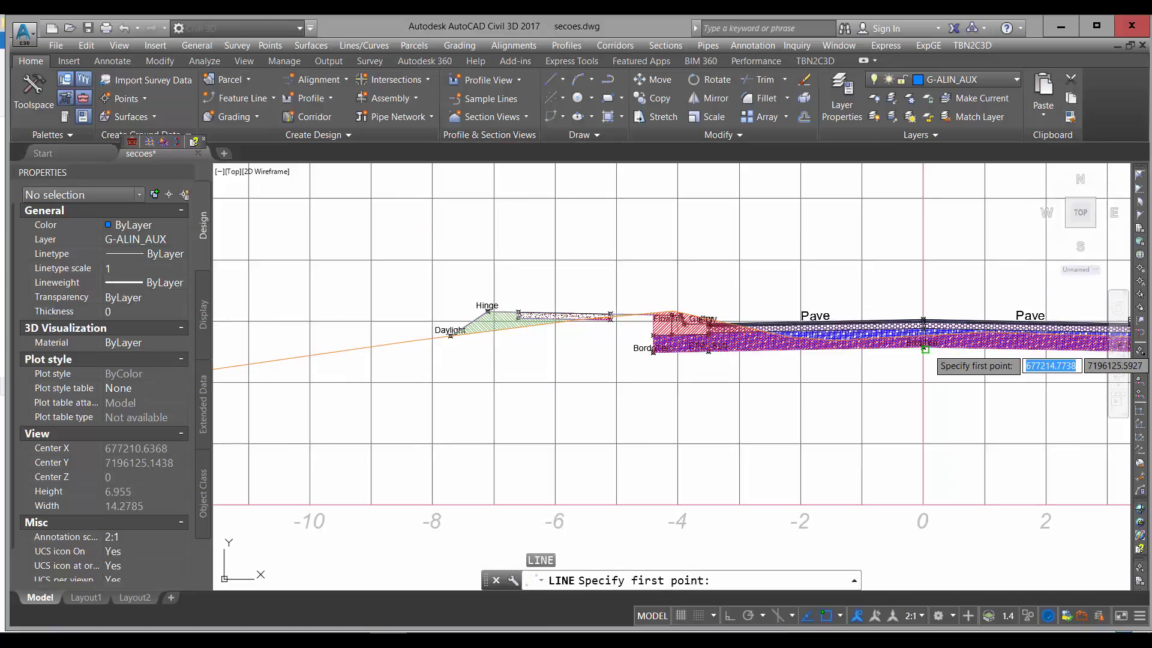
click(927, 348)
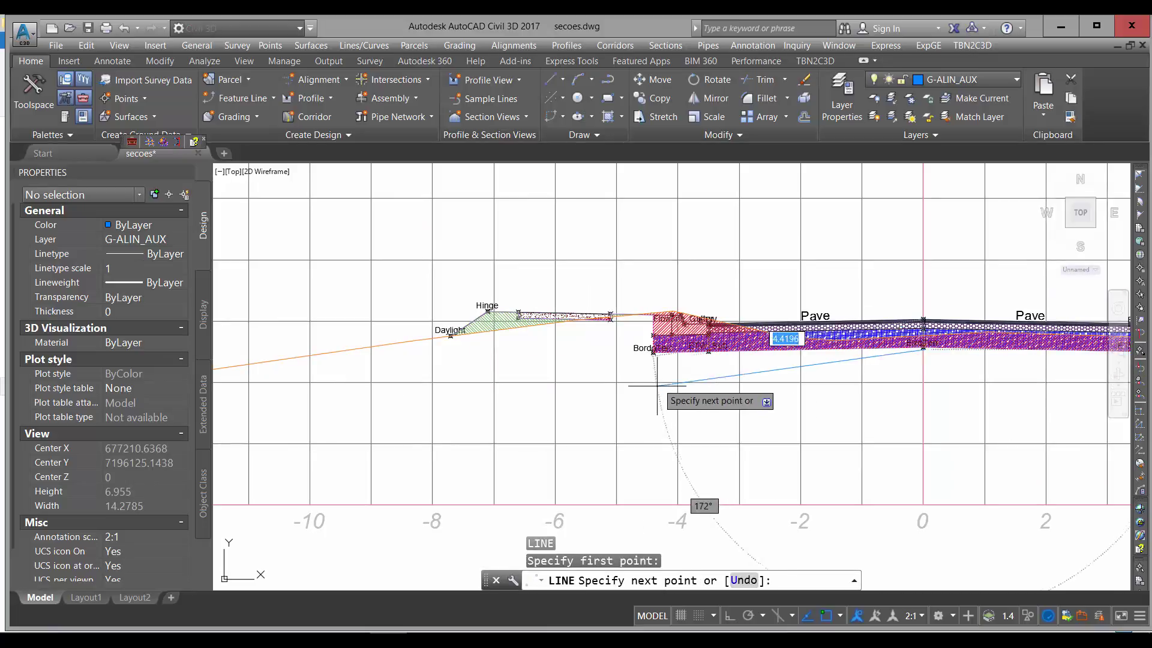
click(653, 351)
key(Escape)
Step: Draw a line from the top back corner of the left curb to the upper inner corner of the left sidewalk
key(Return)
scroll(670, 317, up, 4)
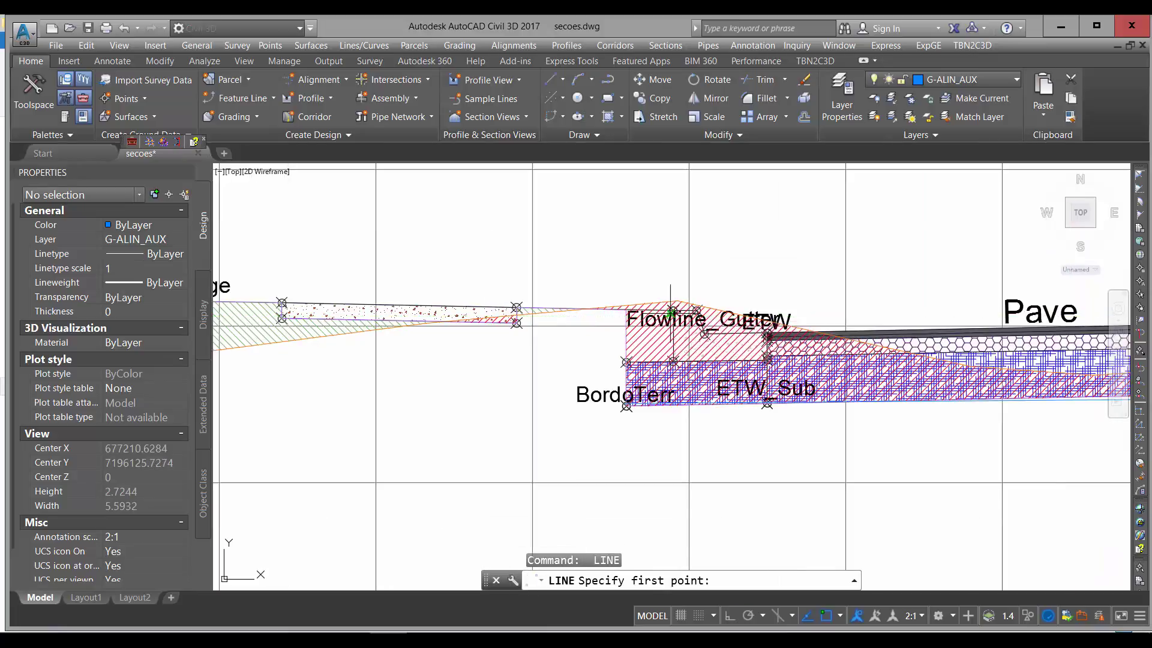
click(673, 311)
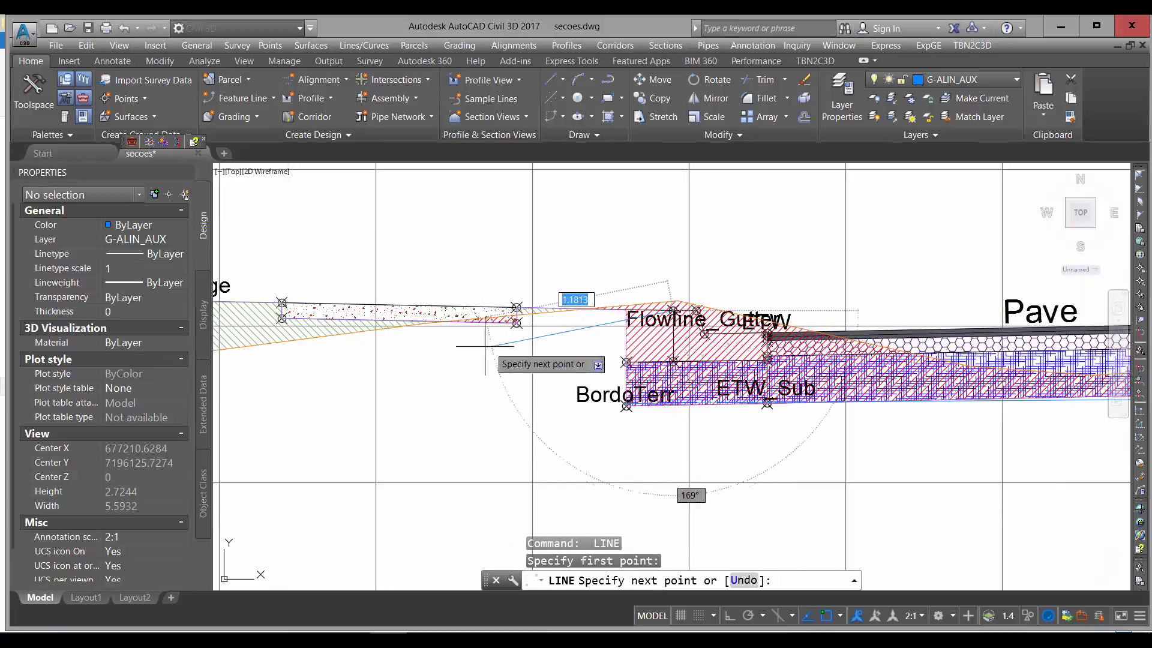
click(516, 307)
key(Escape)
Step: Highlight the two drawn lines together to compare where the upper and lower Datum links overlap, and clear the selection
click(594, 309)
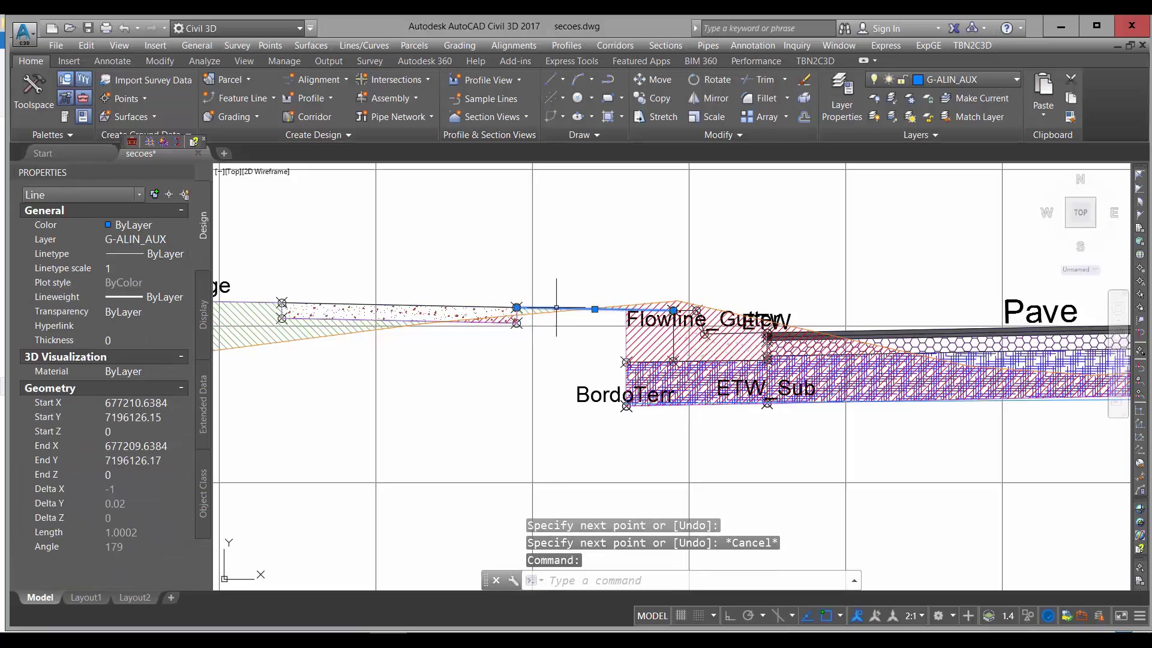
click(646, 403)
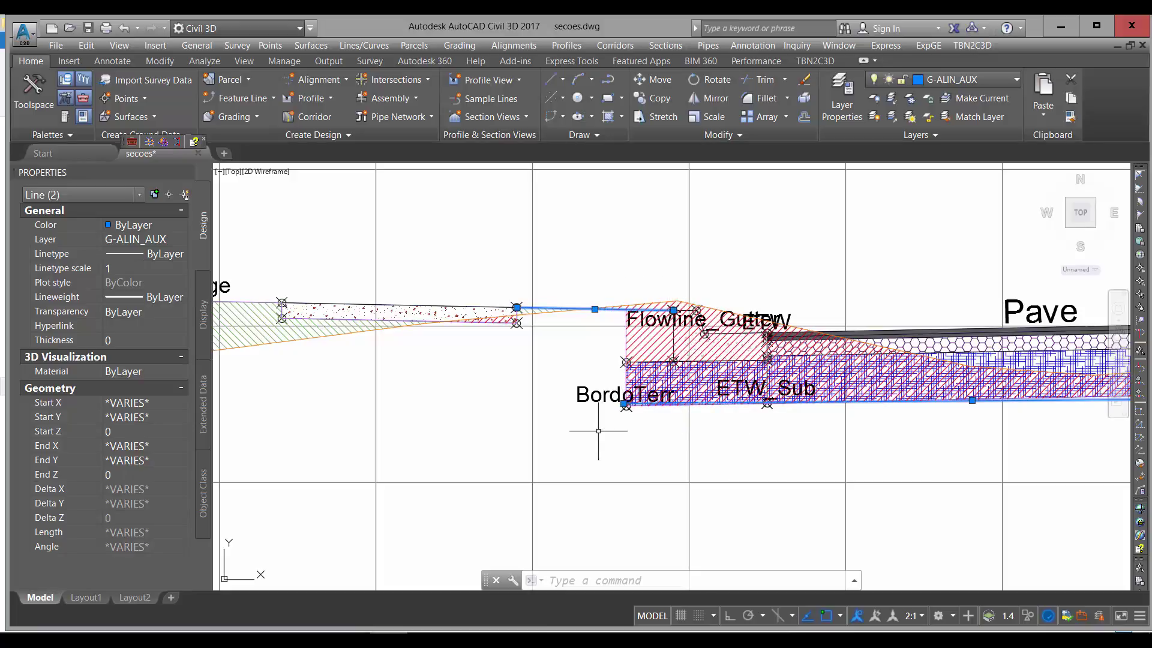
key(Escape)
key(Escape)
key(Escape)
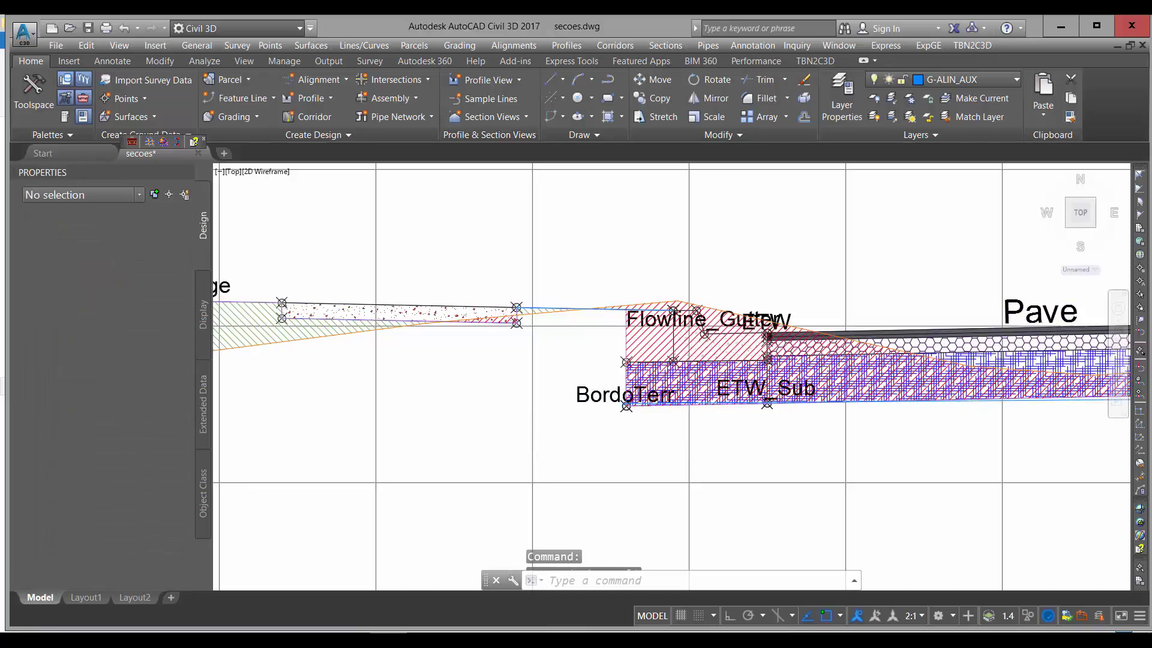
Step: Reopen corridor A0's properties from the plan, set the datum A0 surface's overhang correction to Top Links, and accept
scroll(511, 365, down, 6)
middle_drag(512, 365, 771, 362)
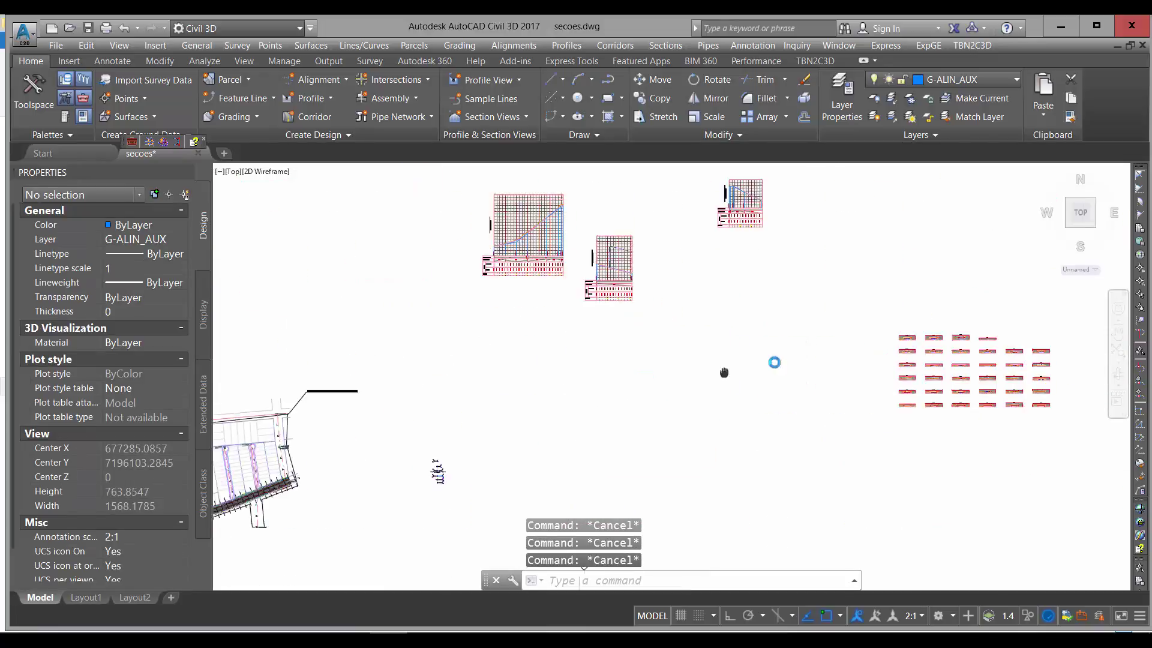
scroll(412, 424, up, 8)
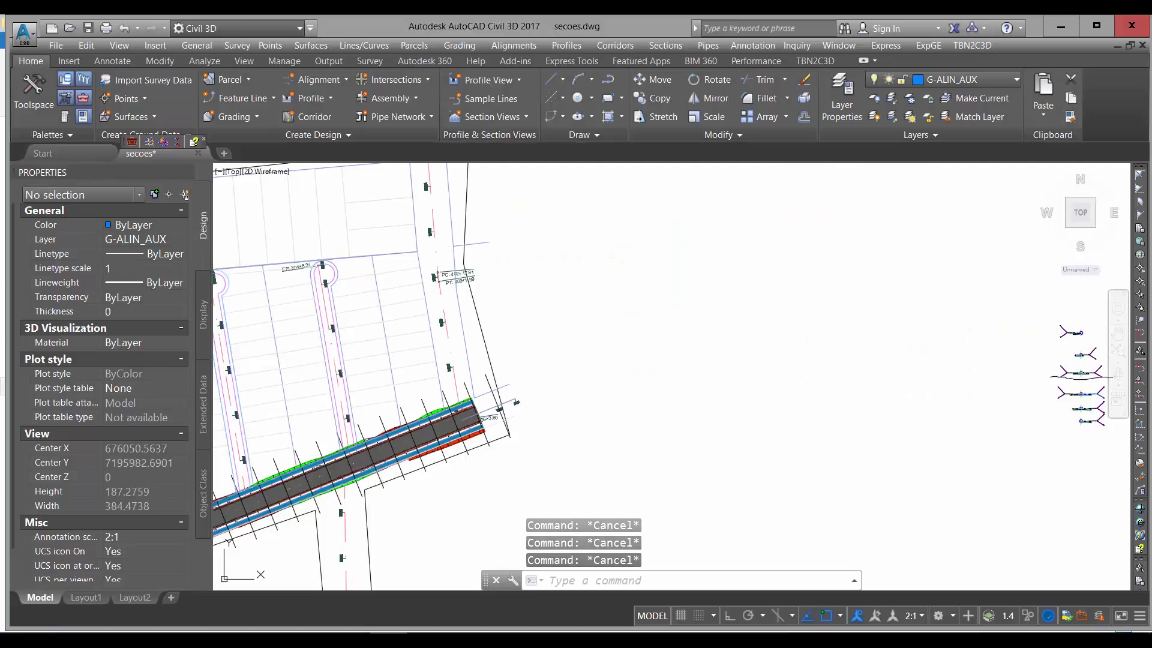
click(372, 471)
right_click(382, 469)
click(468, 306)
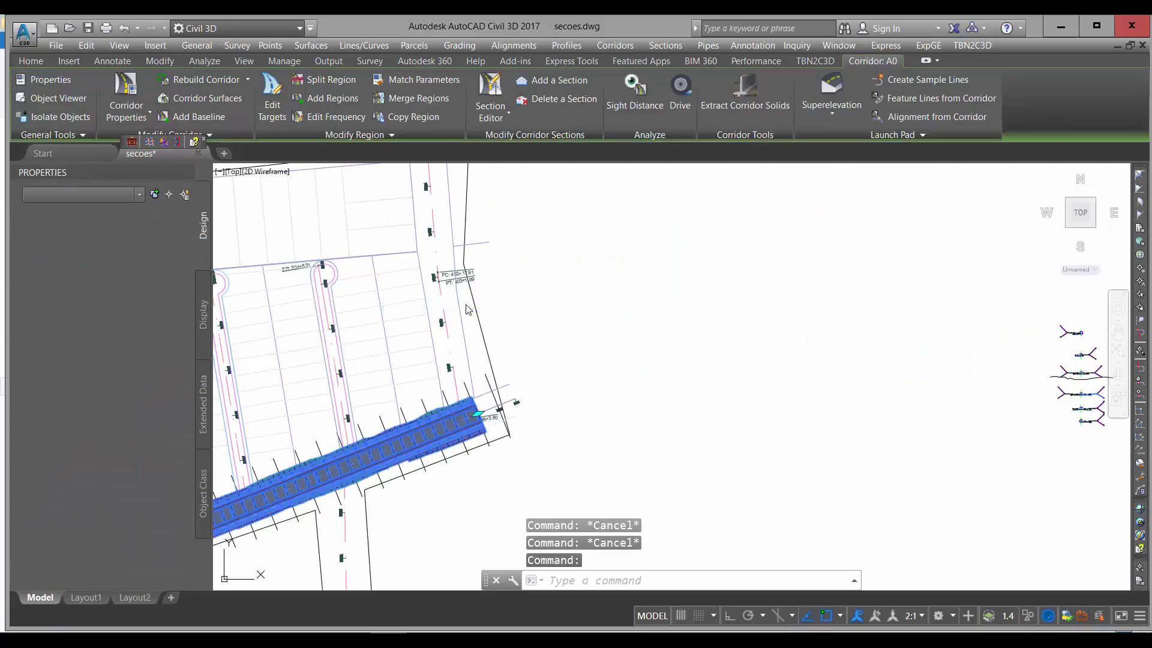
click(769, 277)
click(770, 277)
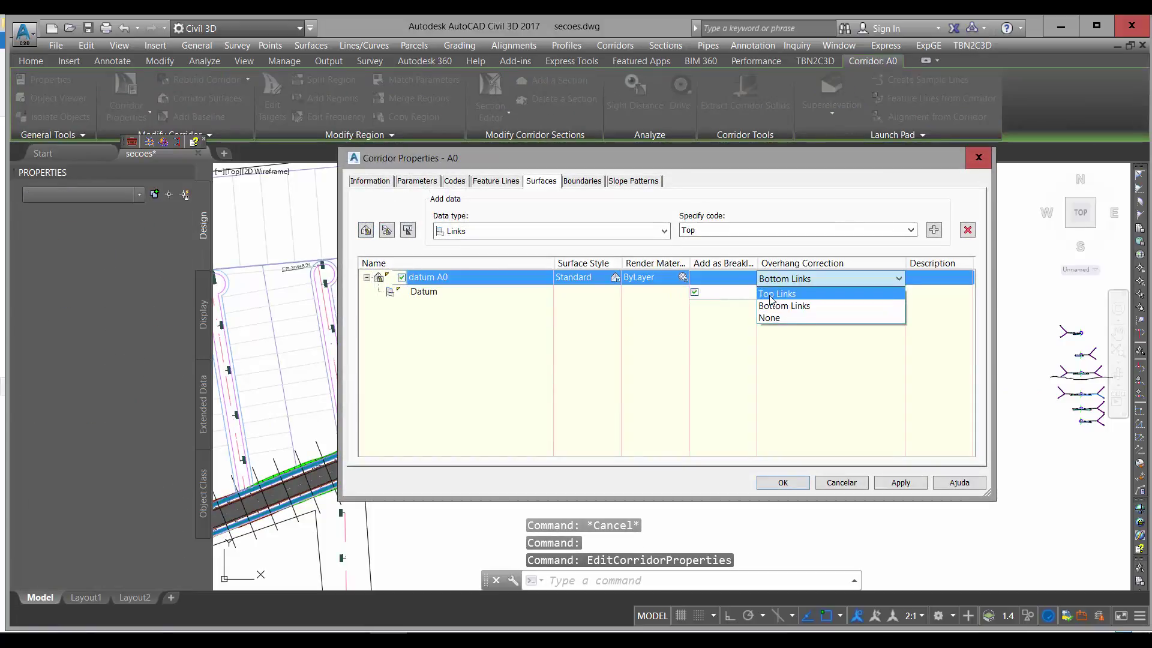
click(774, 291)
click(784, 485)
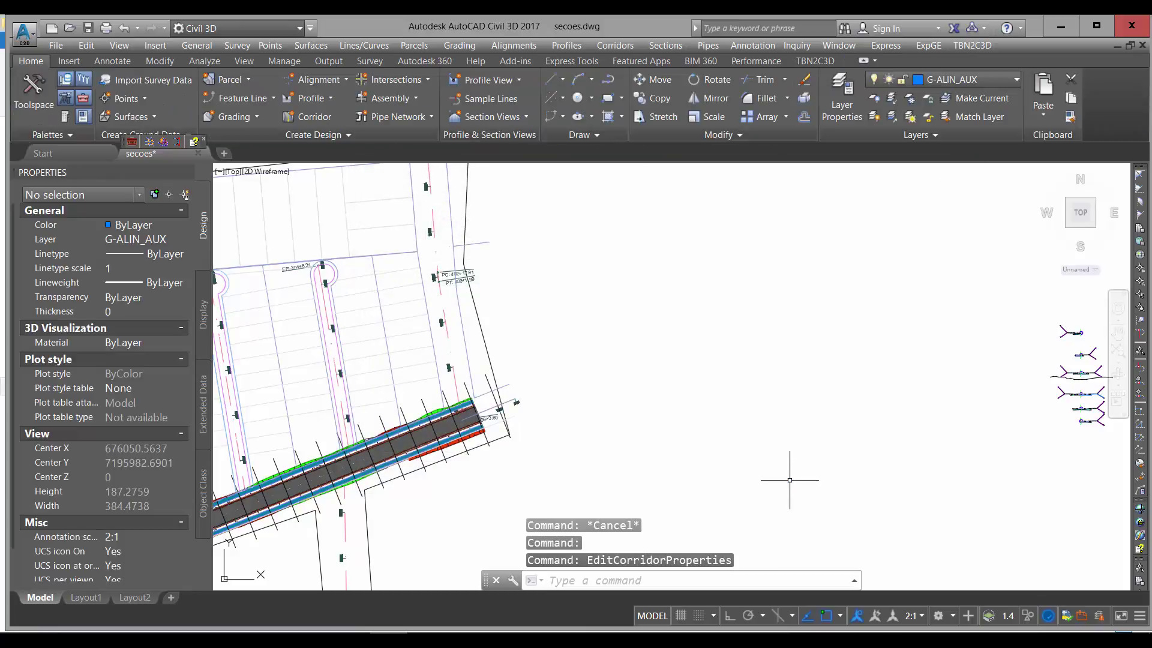
Step: Return to the previous section view and examine the extent of the cut material around the left curb and BordoTerr point
text(z)
key(Return)
scroll(322, 490, down, 6)
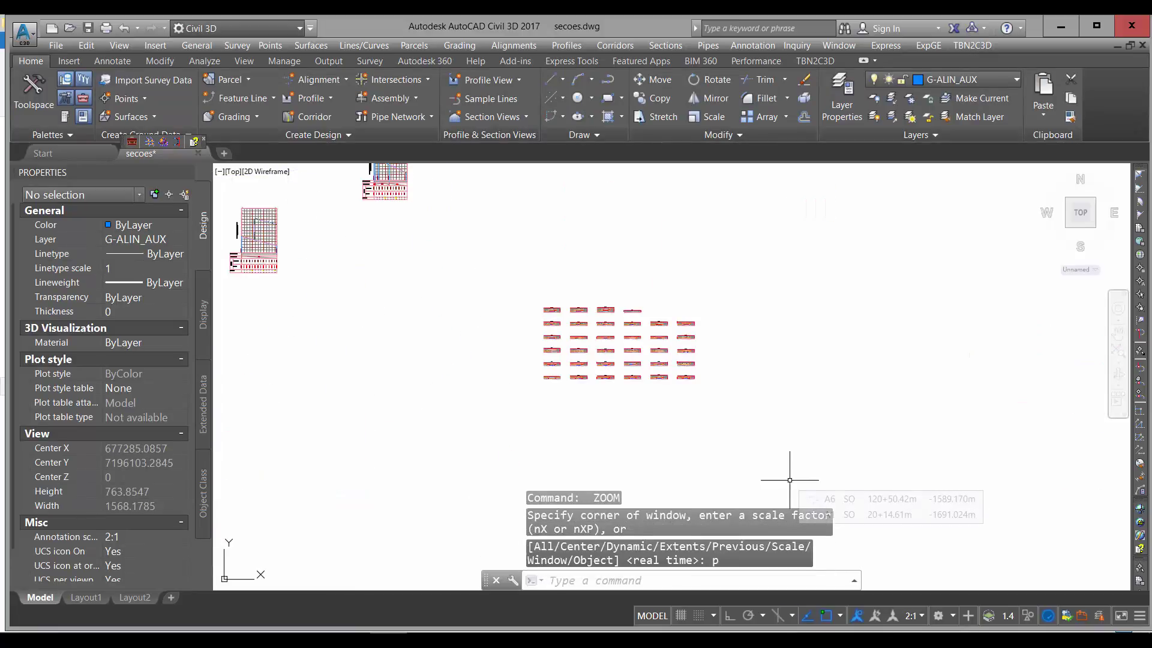
key(Return)
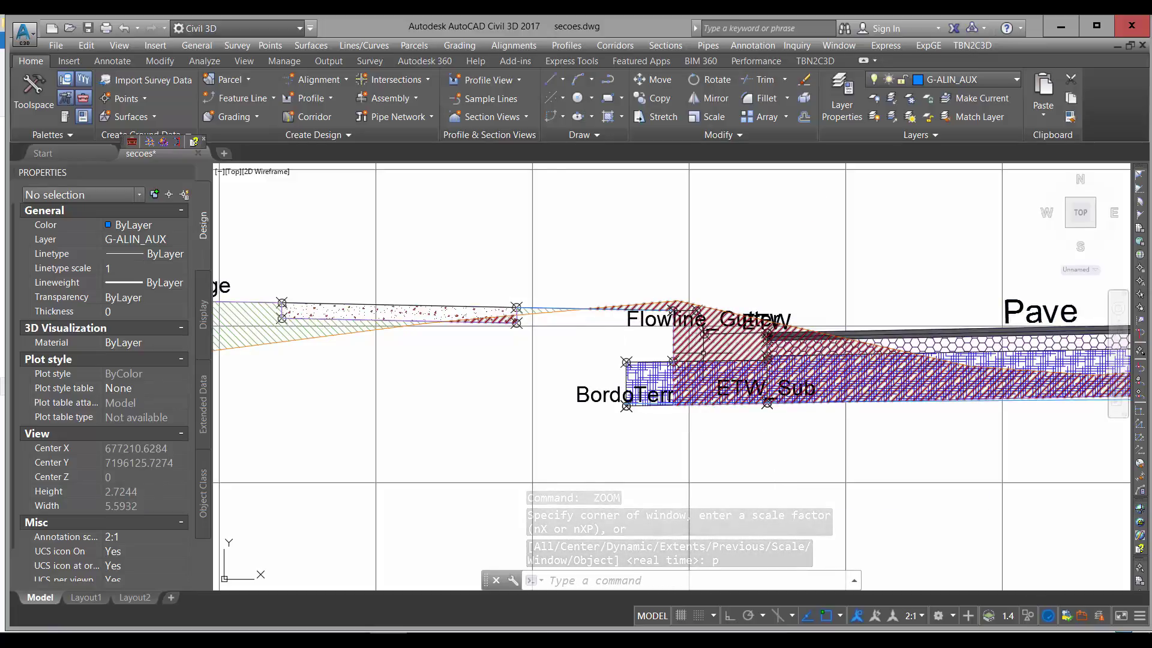
click(704, 334)
key(Escape)
scroll(702, 348, up, 2)
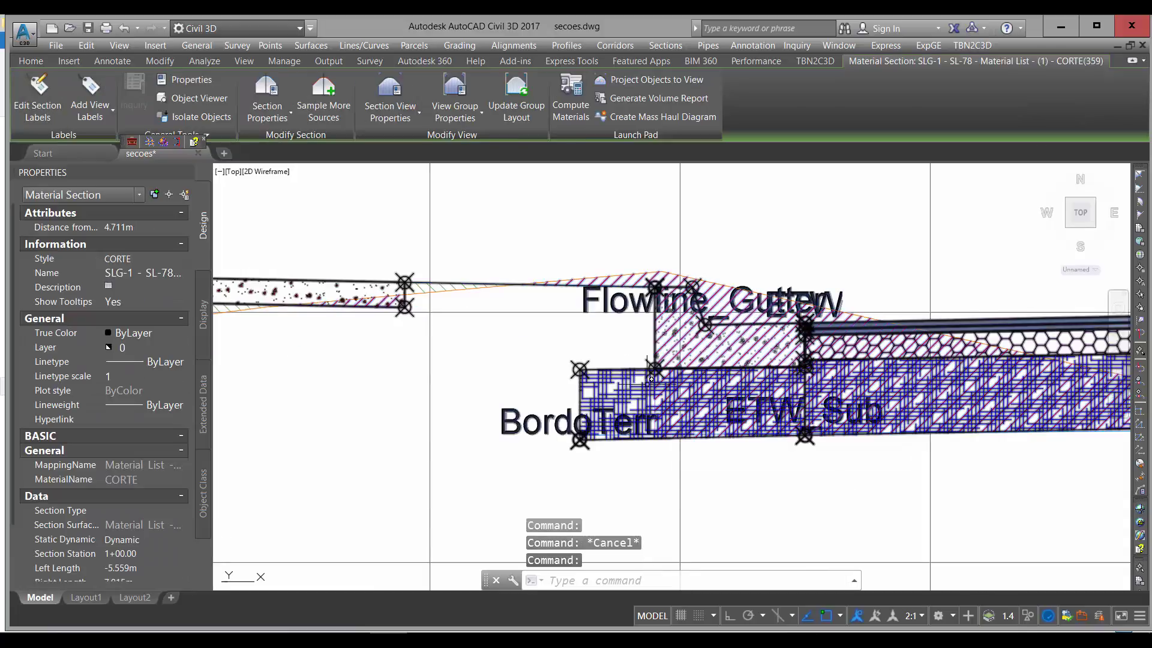
key(Escape)
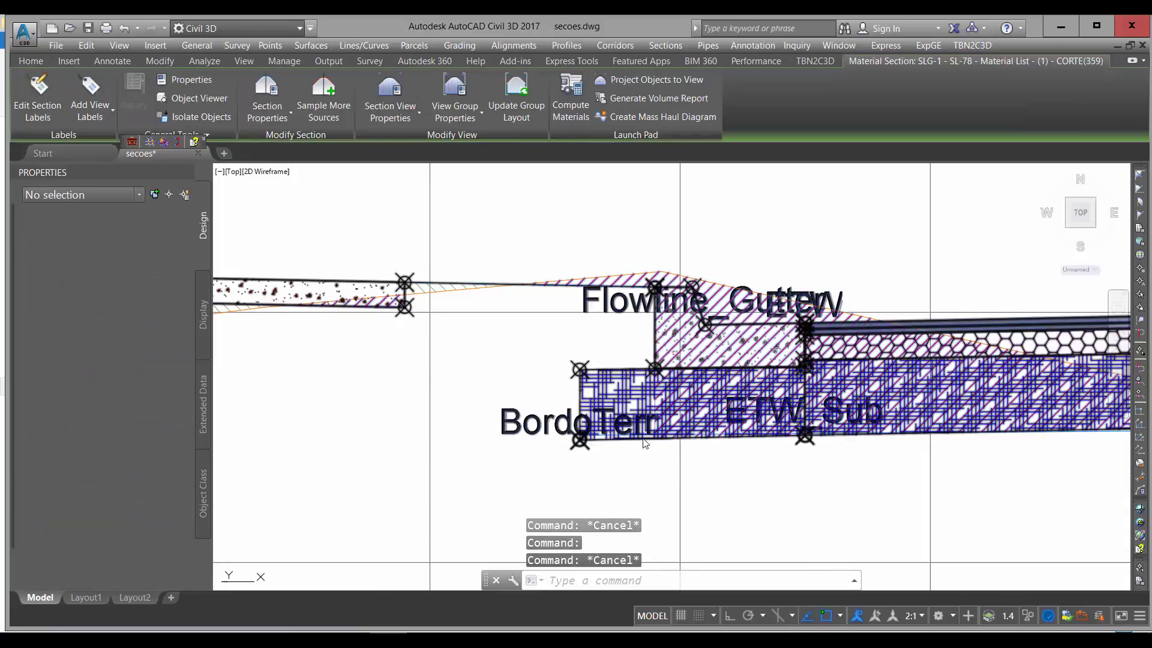
click(661, 469)
key(Escape)
key(Escape)
scroll(645, 442, down, 2)
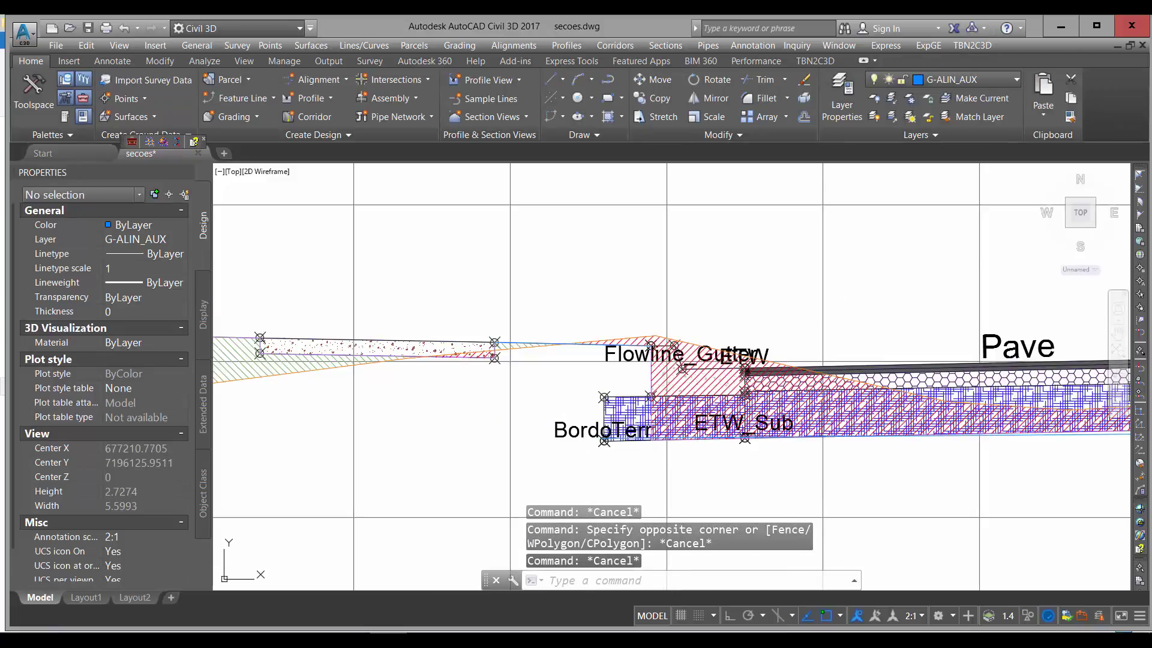
Step: Select the bottom line and the curb-to-sidewalk line to compare them with the updated cut hatching, and deselect them
click(639, 439)
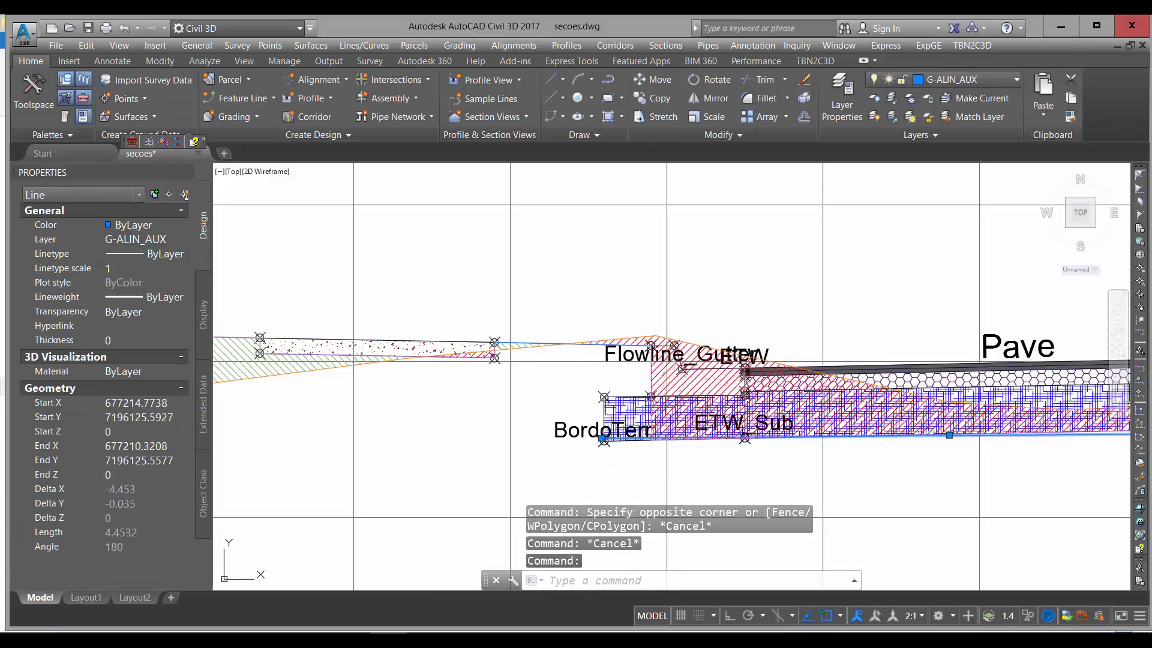
click(540, 343)
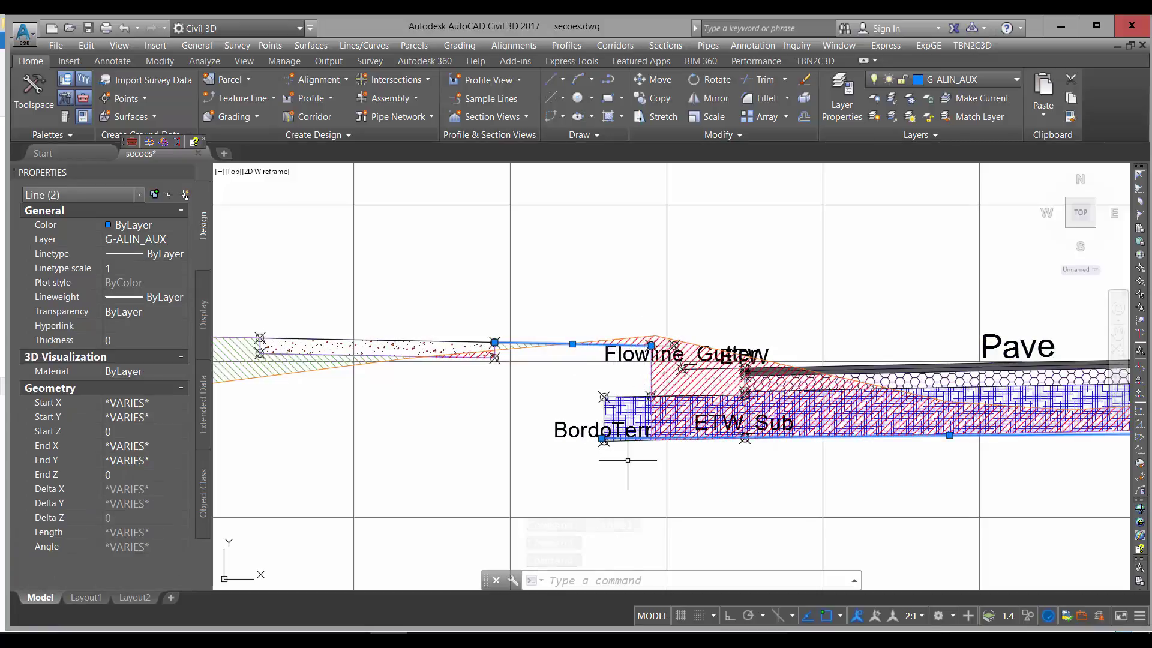
key(Escape)
key(Escape)
Step: Examine the cut and fill hatching in the EST 5+0.00 section between the right curb, sidewalk, Hinge and Daylight points
scroll(627, 454, down, 6)
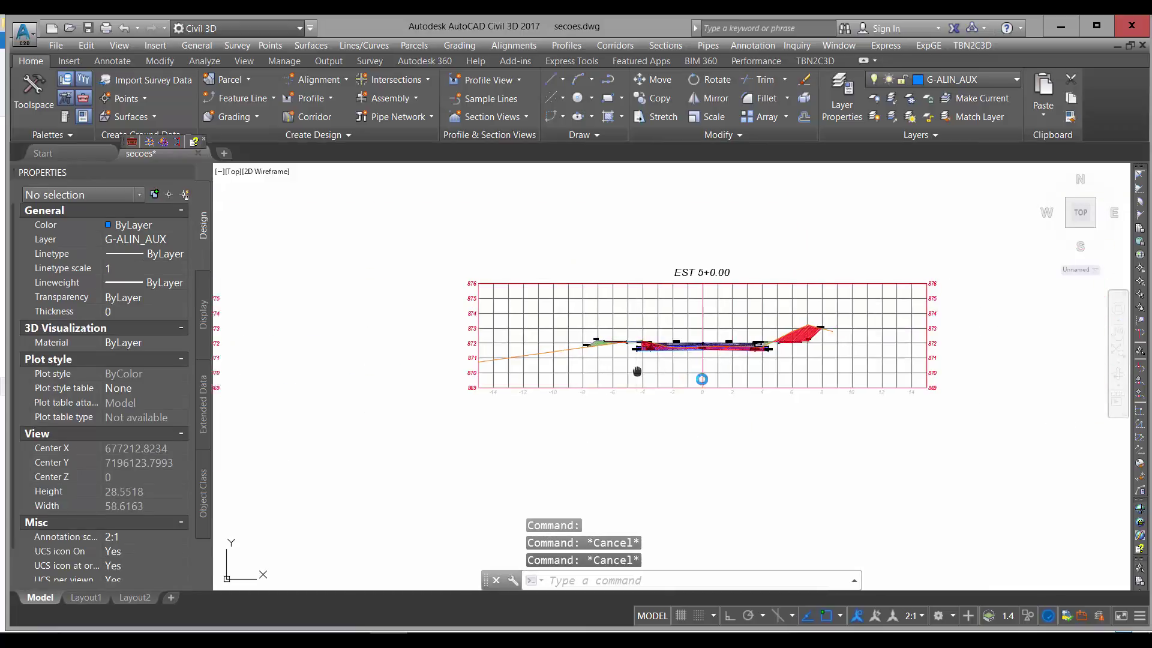
scroll(664, 335, up, 2)
scroll(873, 351, up, 6)
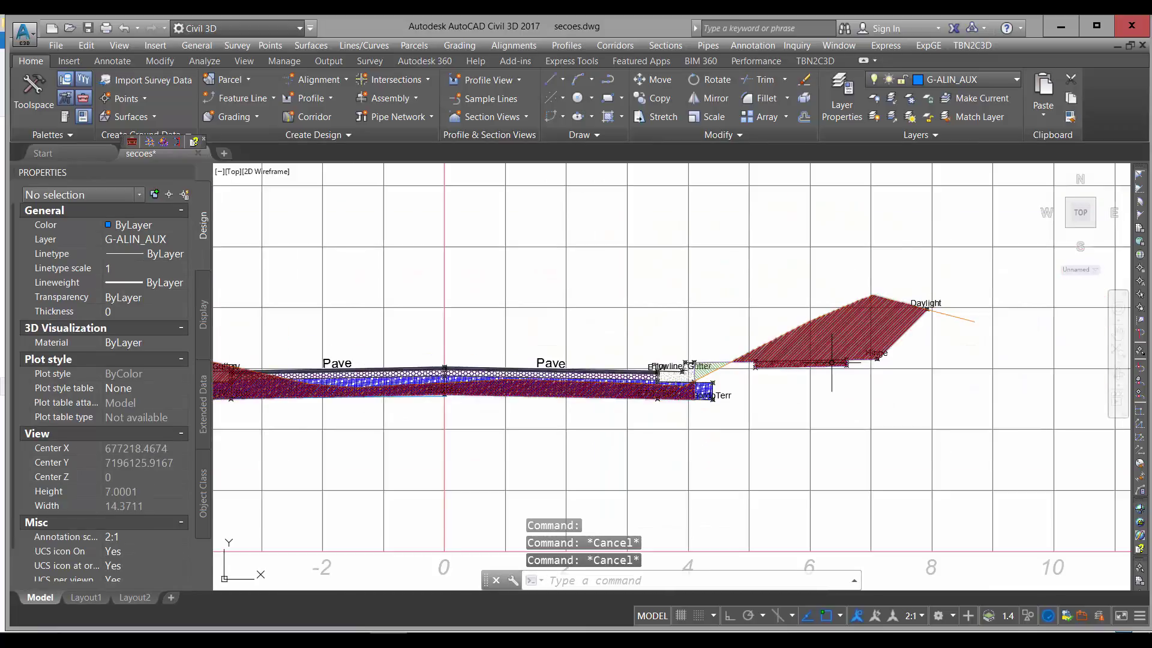
scroll(800, 303, down, 4)
mouse_move(689, 373)
middle_down()
mouse_move(758, 409)
mouse_move(702, 407)
mouse_move(753, 418)
mouse_move(721, 417)
middle_up()
scroll(702, 406, up, 2)
scroll(945, 334, up, 4)
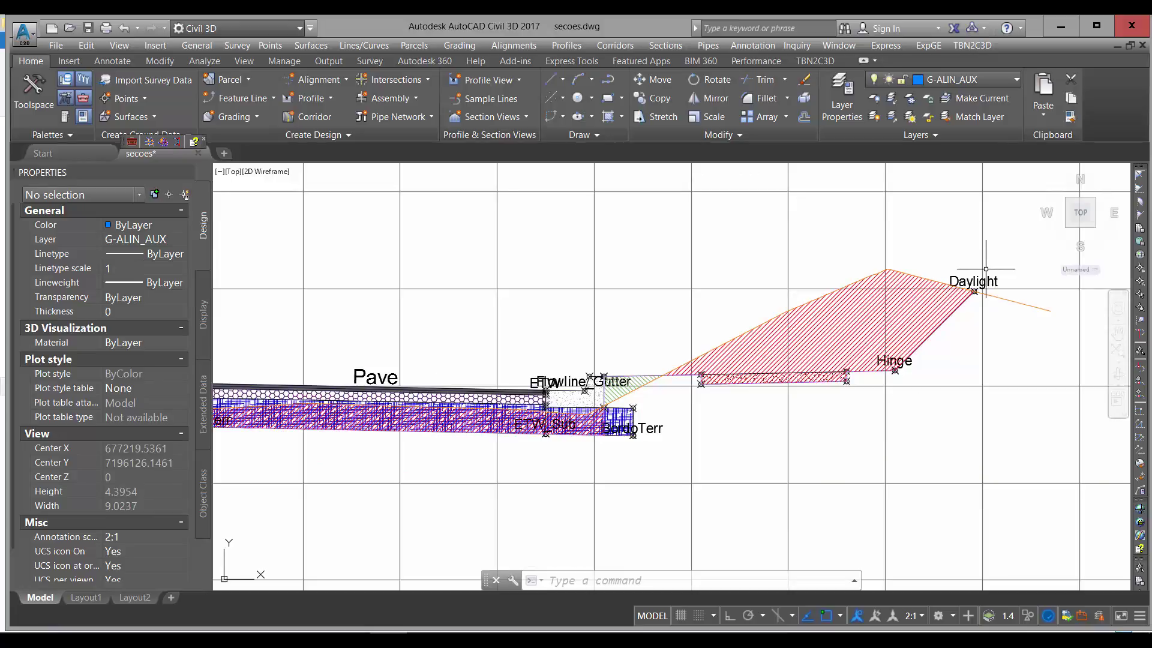
scroll(975, 282, up, 8)
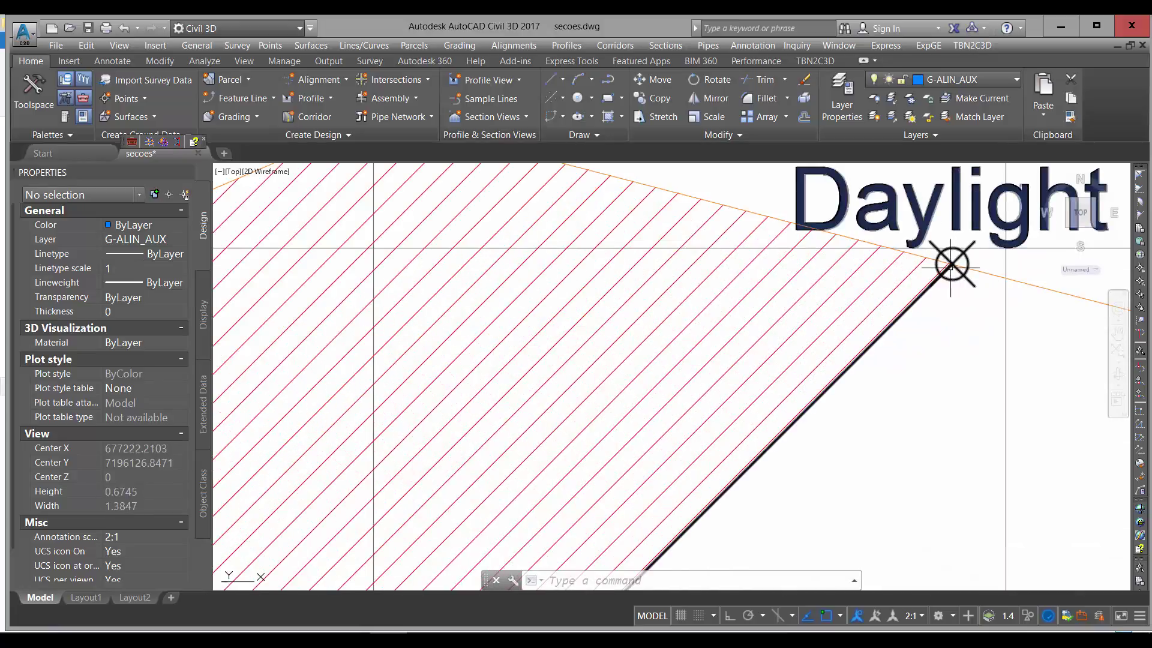
scroll(912, 285, down, 8)
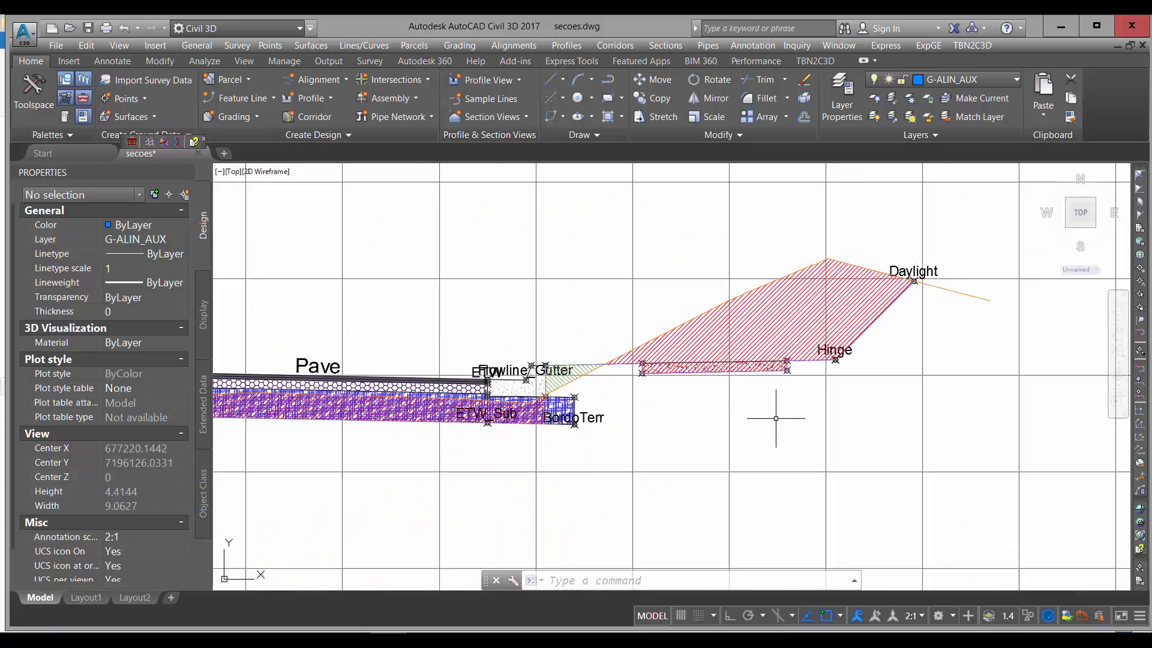
scroll(847, 341, up, 4)
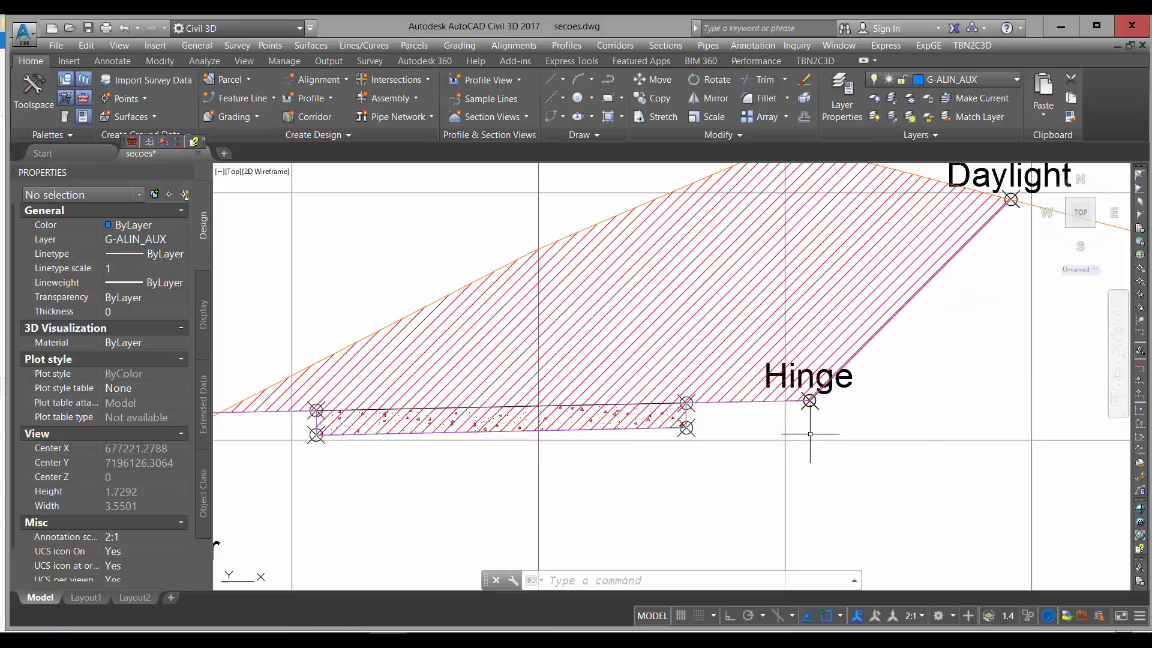
Step: Locate corridor A0 in the plan and inspect its green and red side slopes along both sidewalks
scroll(799, 425, down, 20)
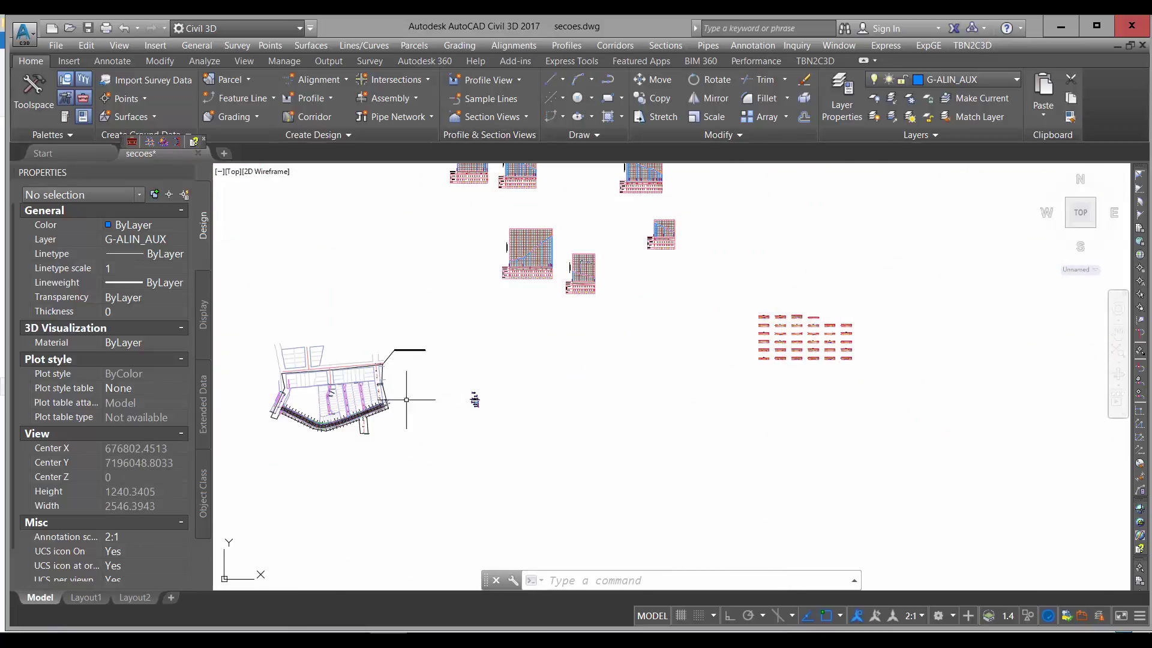
scroll(408, 398, up, 10)
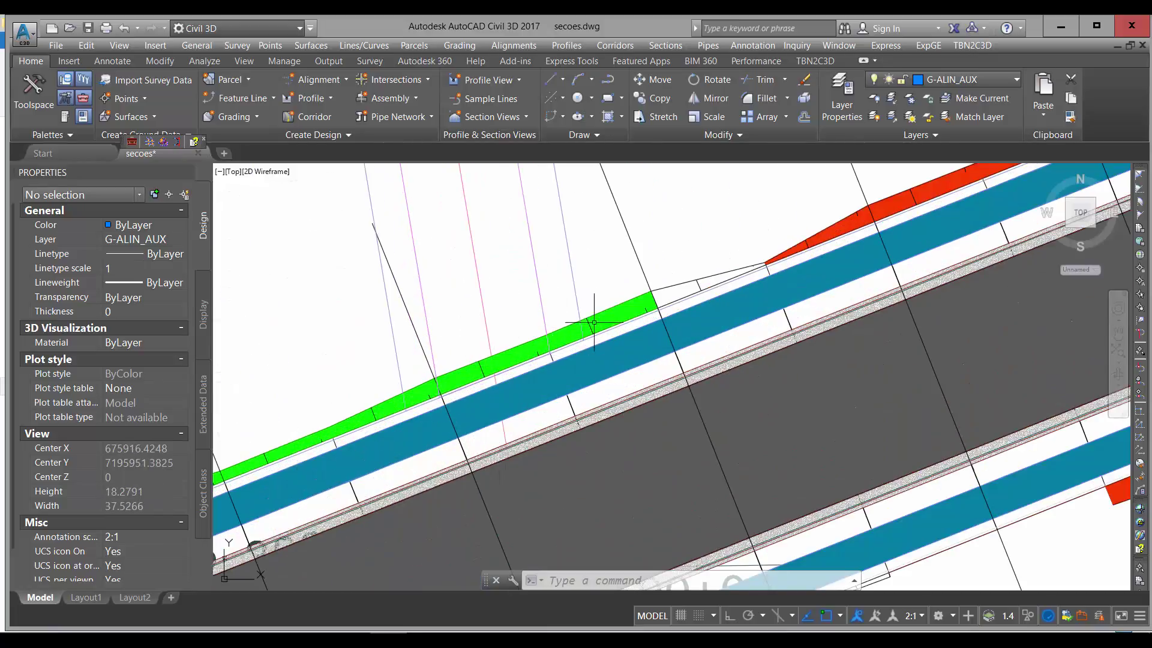
scroll(594, 322, down, 4)
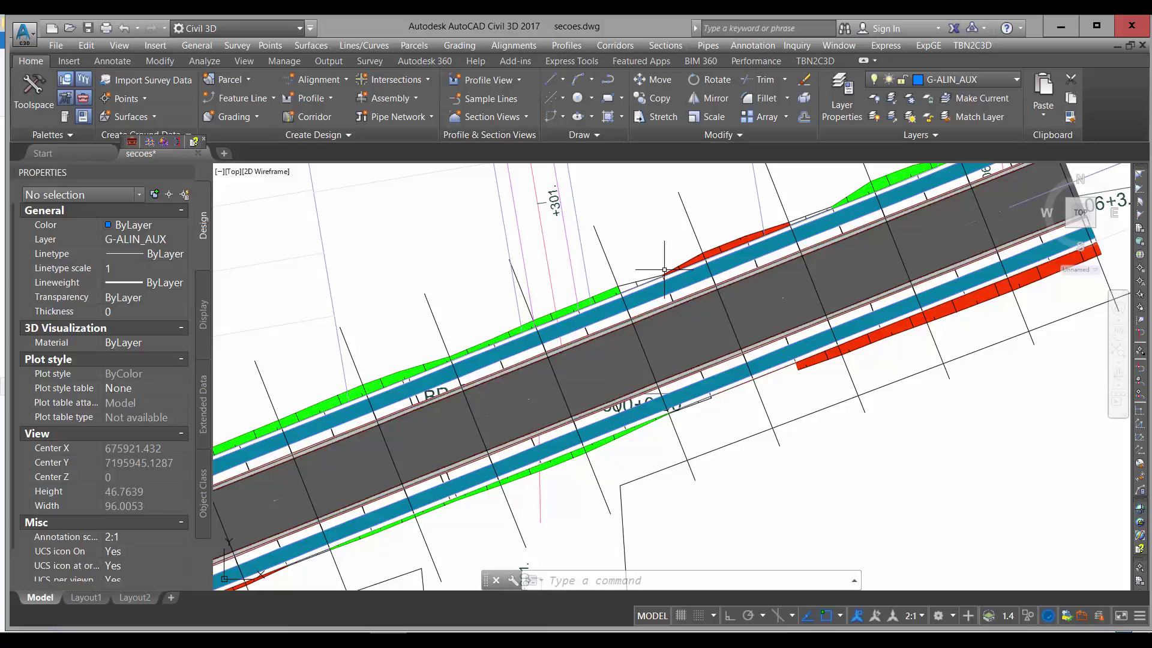
middle_drag(587, 471, 774, 312)
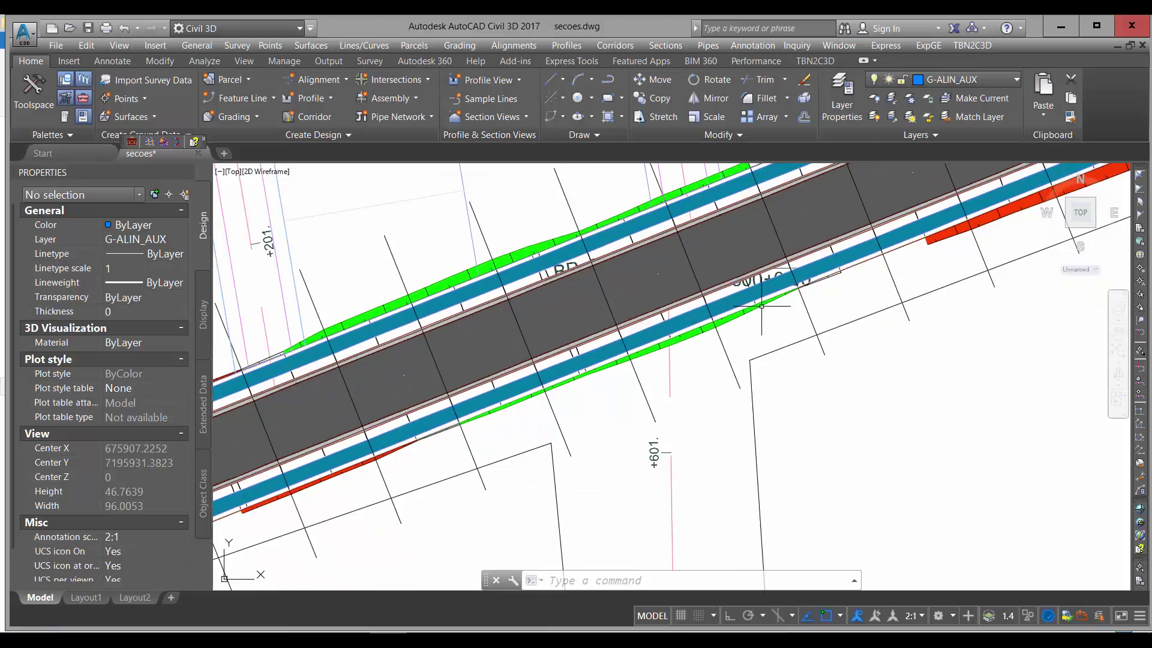
Step: Open the corridor properties of A0, review its Daylight-to-Hinge slope patterns, and close them without changes
click(761, 306)
right_click(761, 306)
click(822, 459)
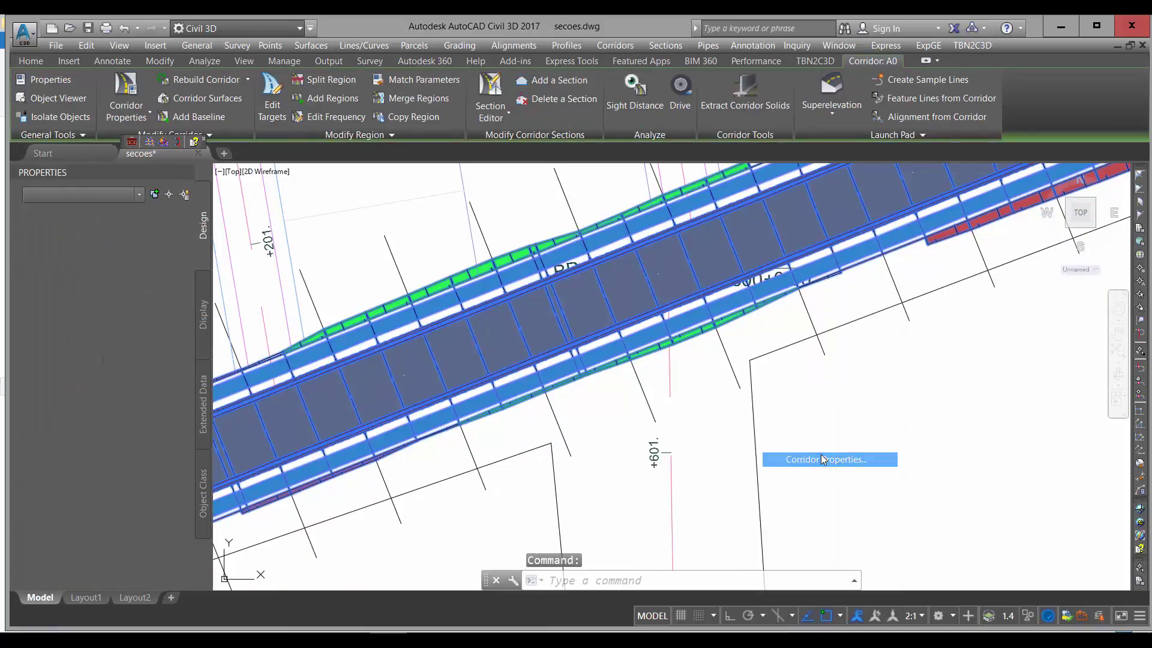
click(643, 184)
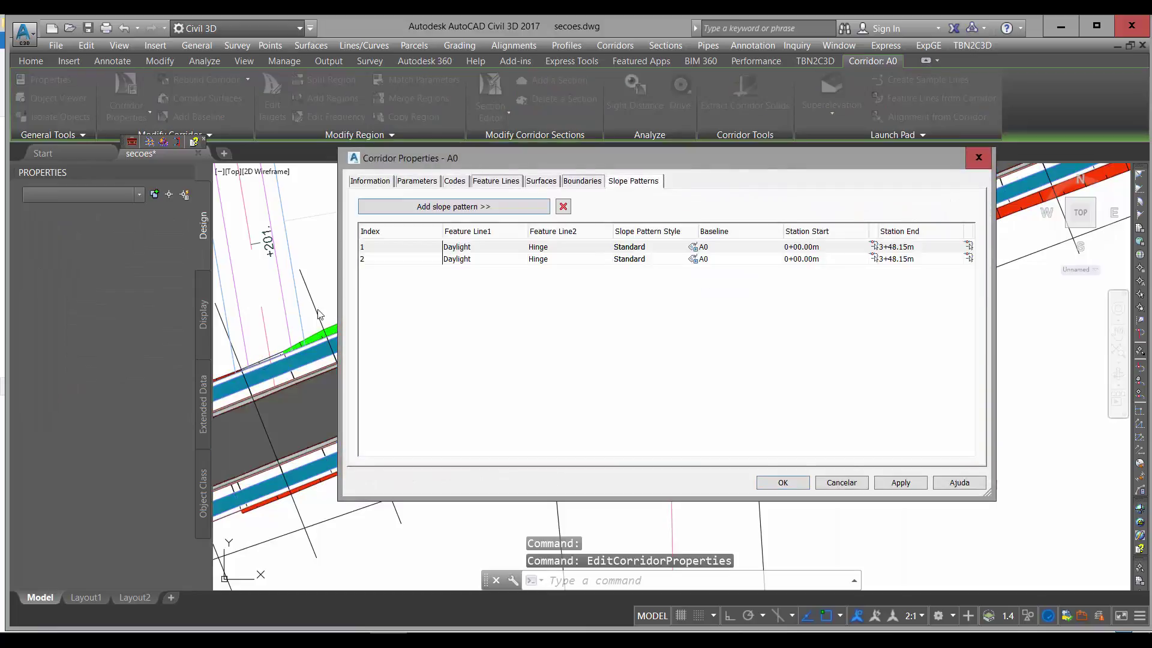
click(842, 483)
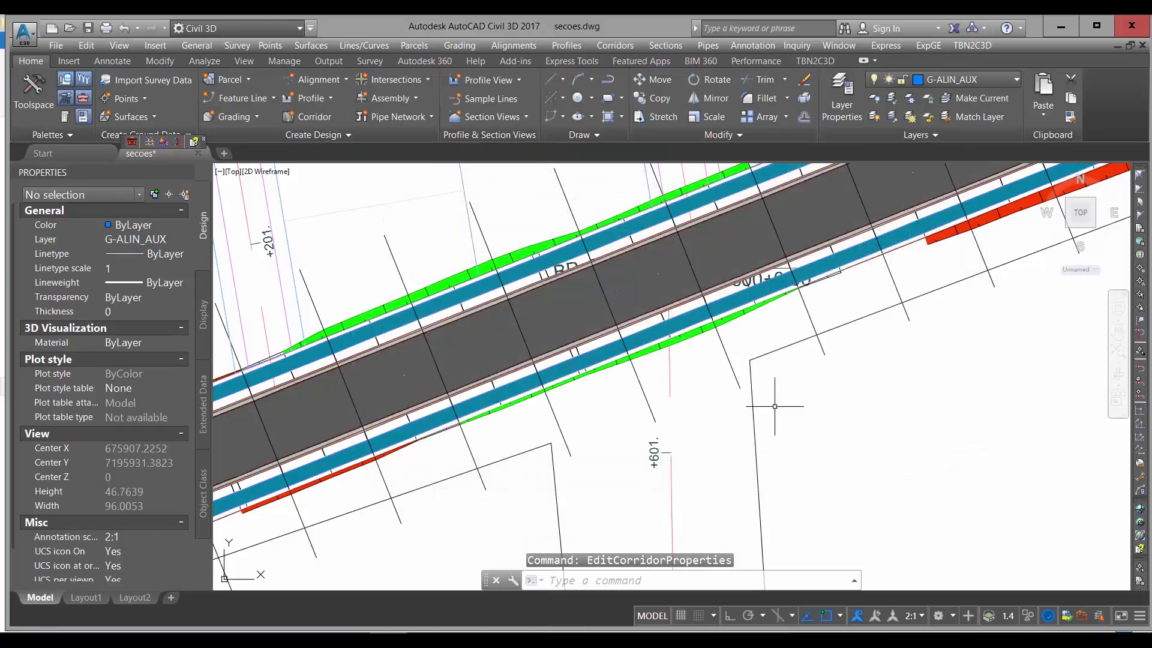
Step: Inspect the green side slopes along both sidewalks of corridor A0 in the plan, clearing any accidental label selection
scroll(709, 322, up, 4)
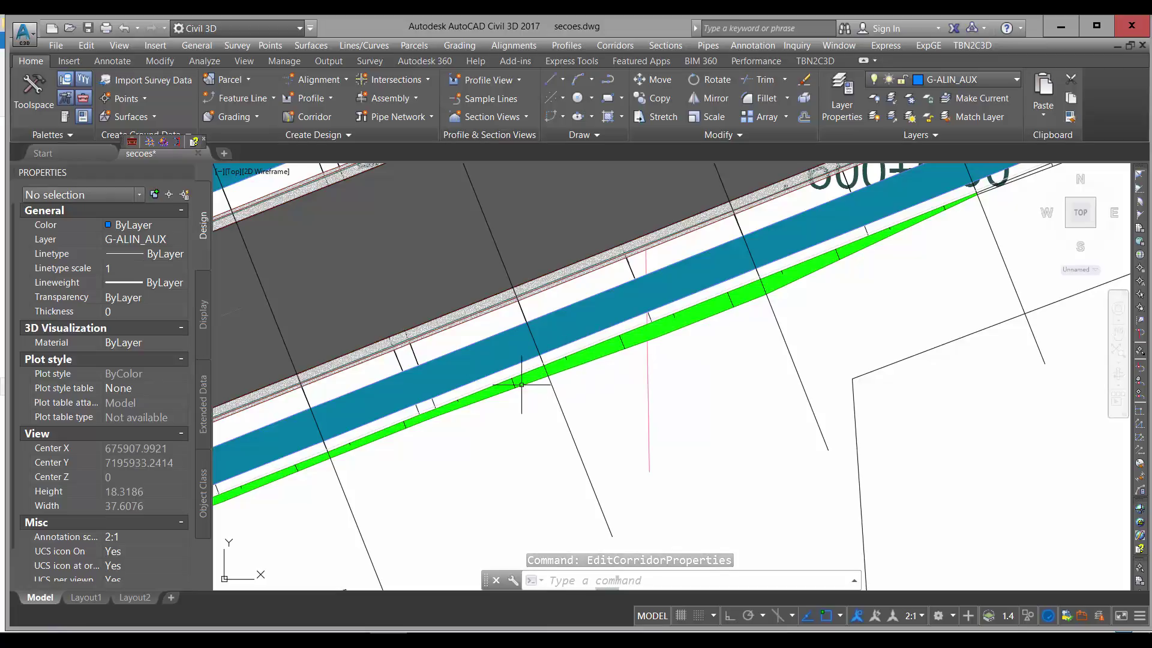
scroll(539, 396, down, 4)
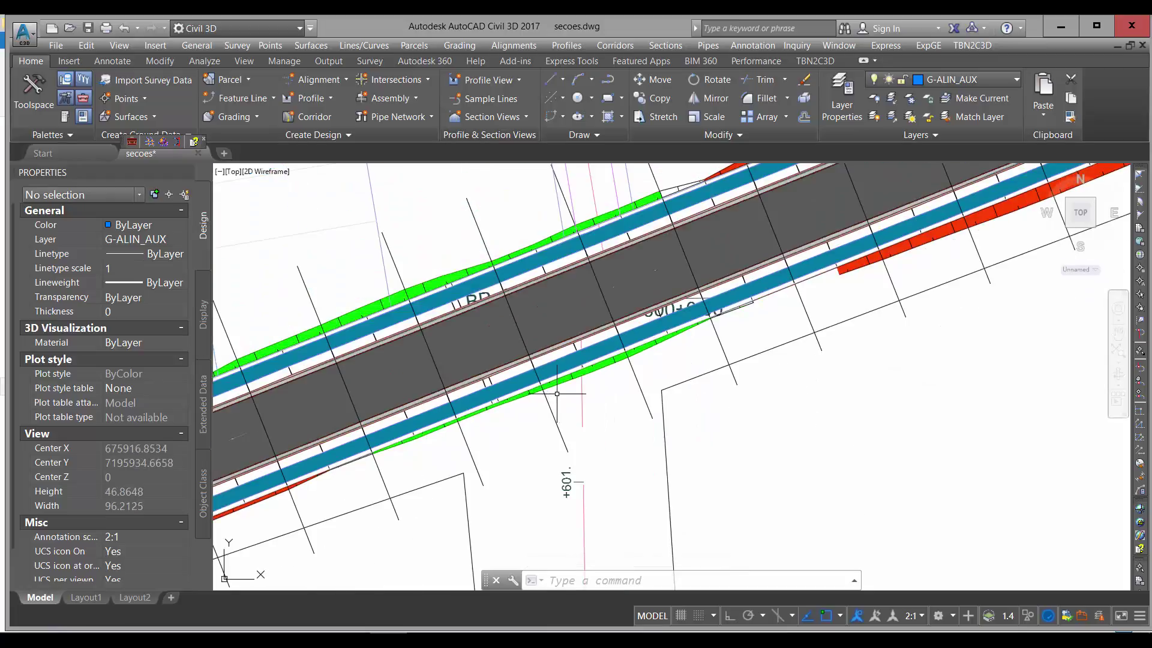
middle_drag(557, 394, 610, 454)
click(660, 348)
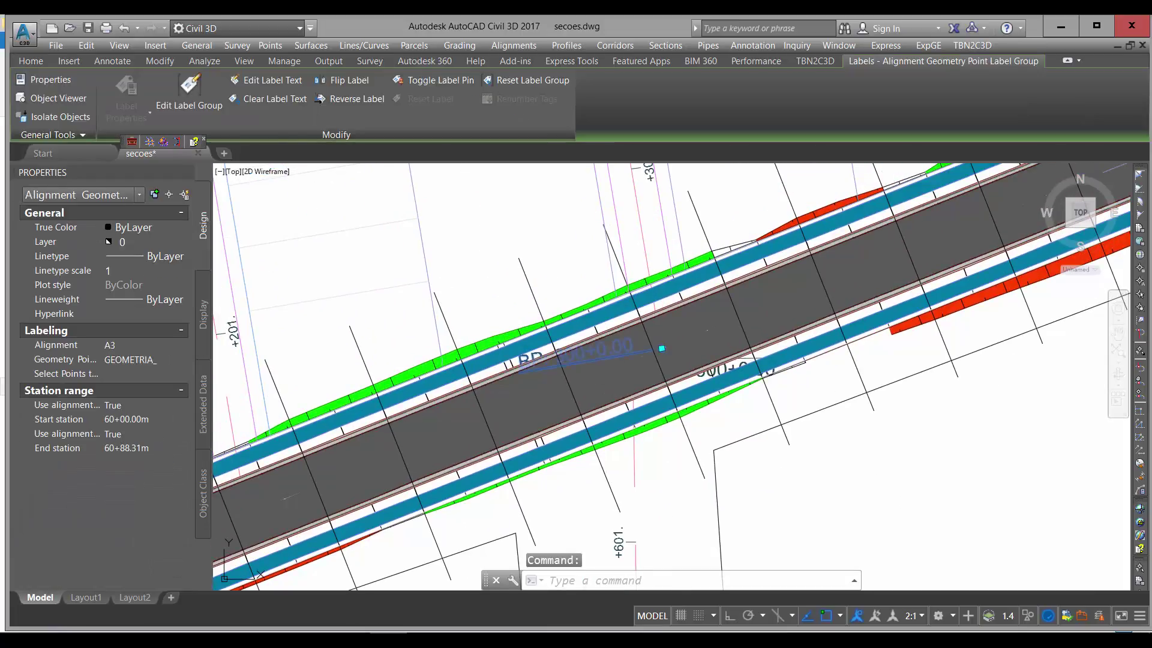
key(Escape)
key(Escape)
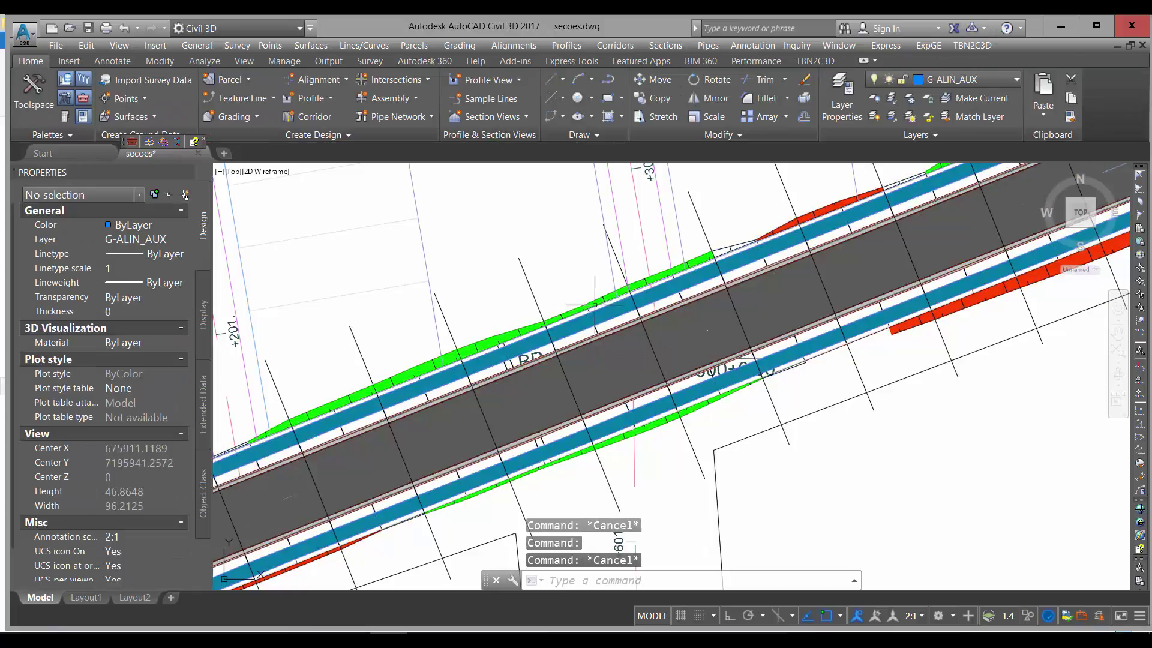
mouse_move(574, 312)
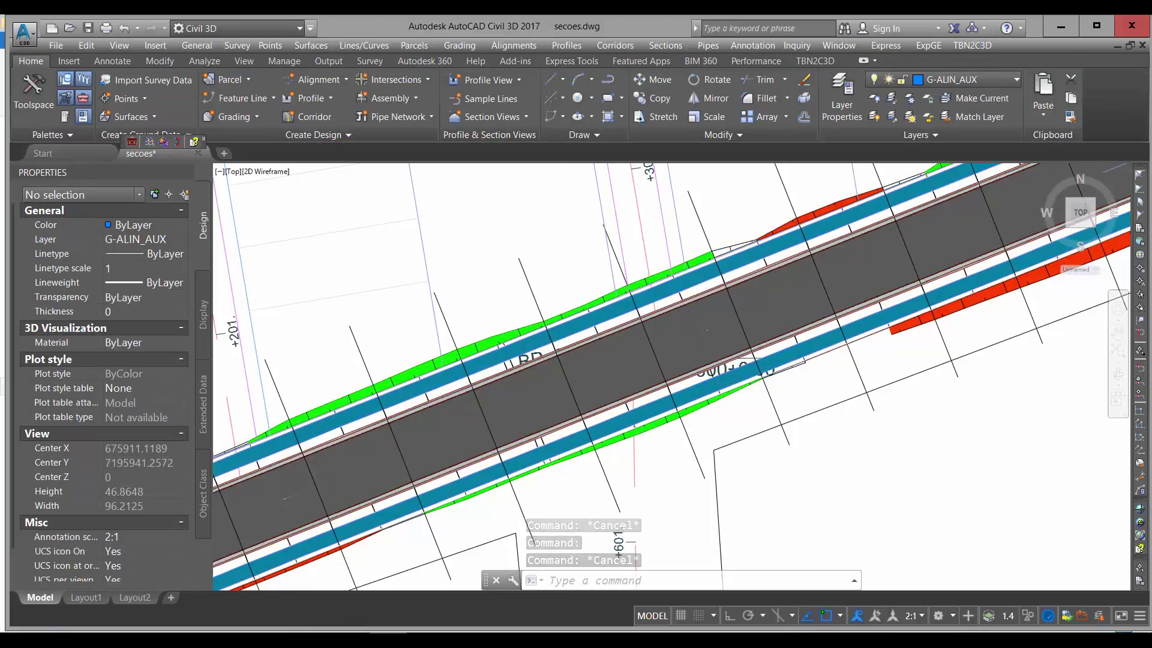
Step: Go to the A0 section views and examine the ATERRO material between the left Hinge, sidewalk and curb at station 1+60.00
scroll(528, 345, down, 5)
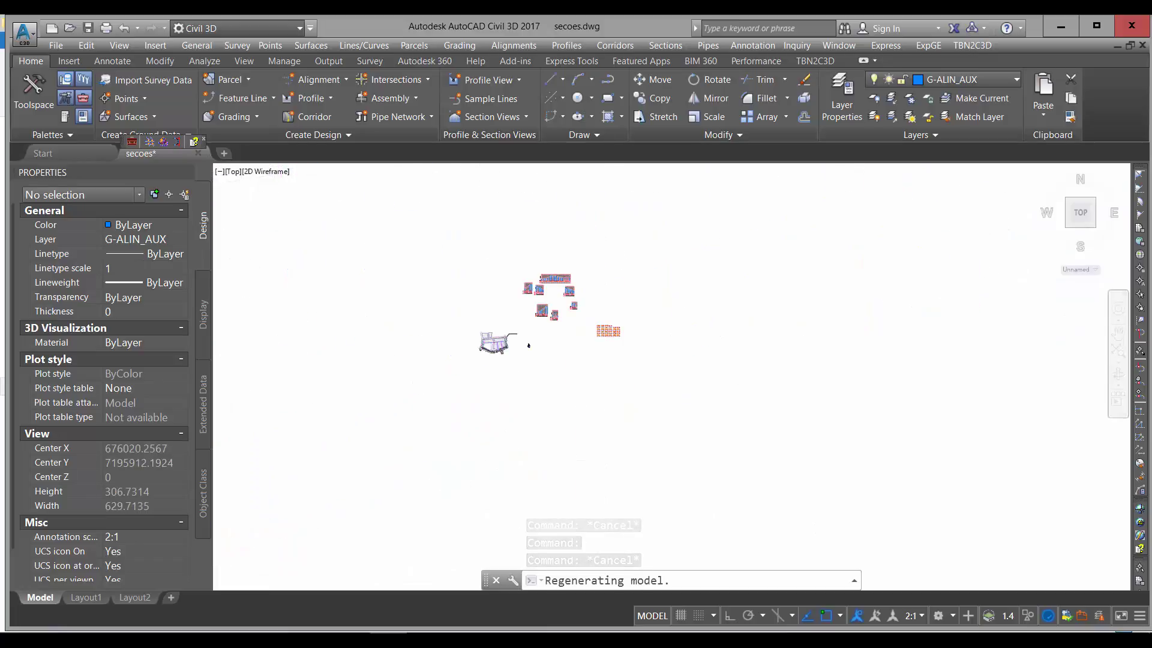
middle_drag(693, 396, 621, 382)
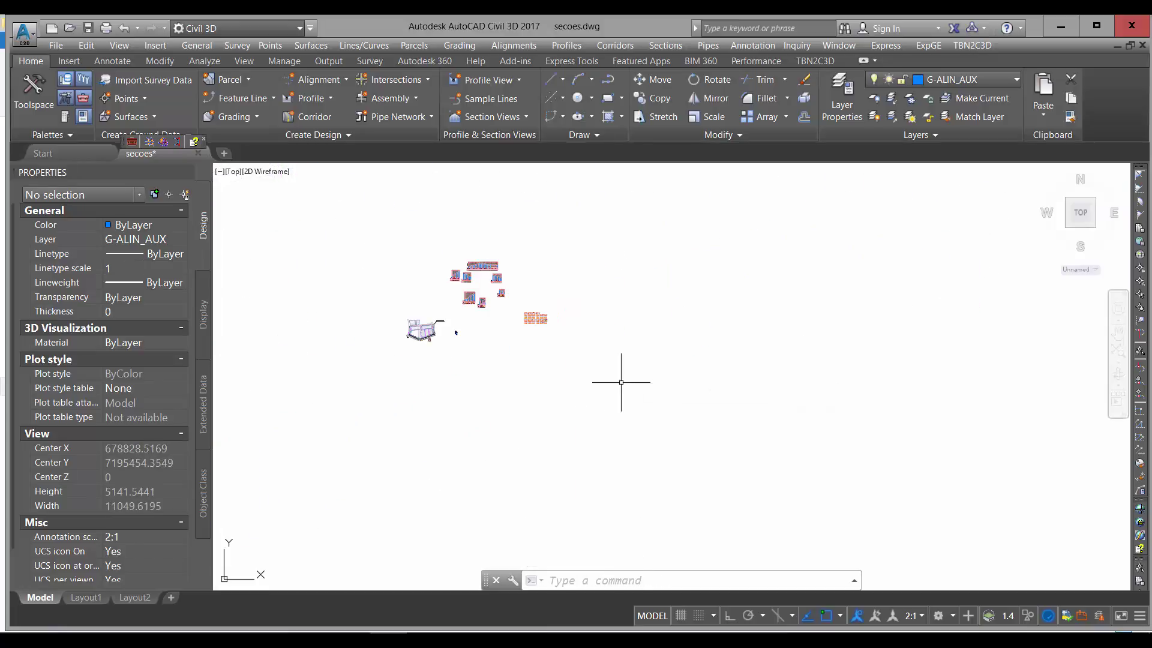
scroll(455, 331, up, 20)
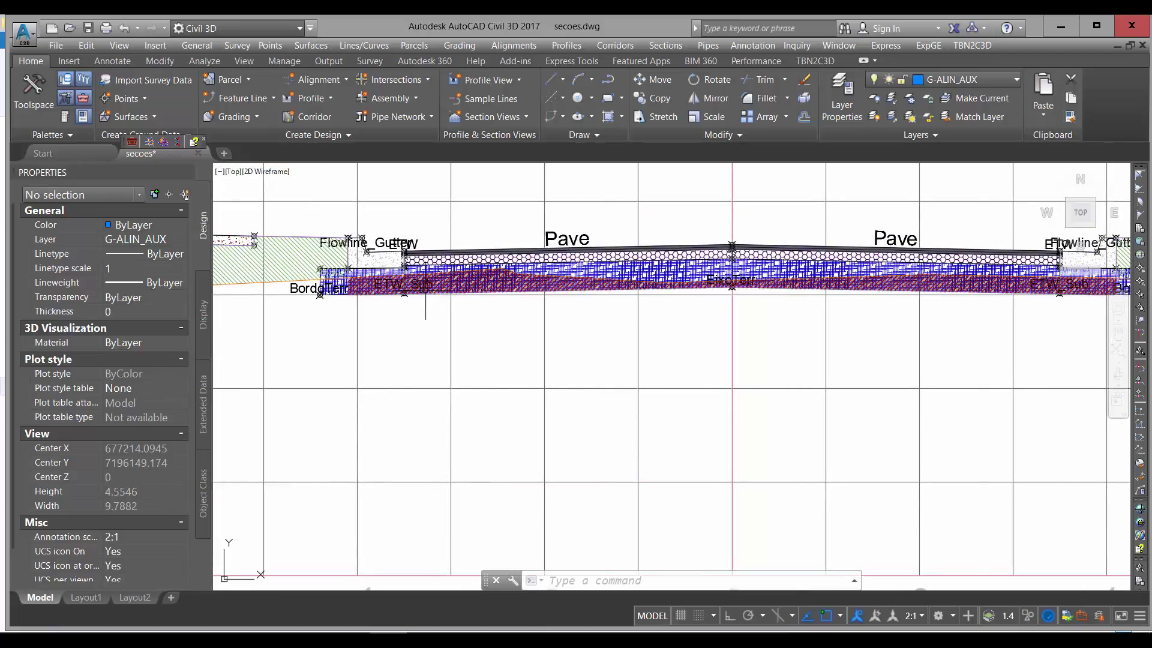
middle_drag(426, 289, 667, 302)
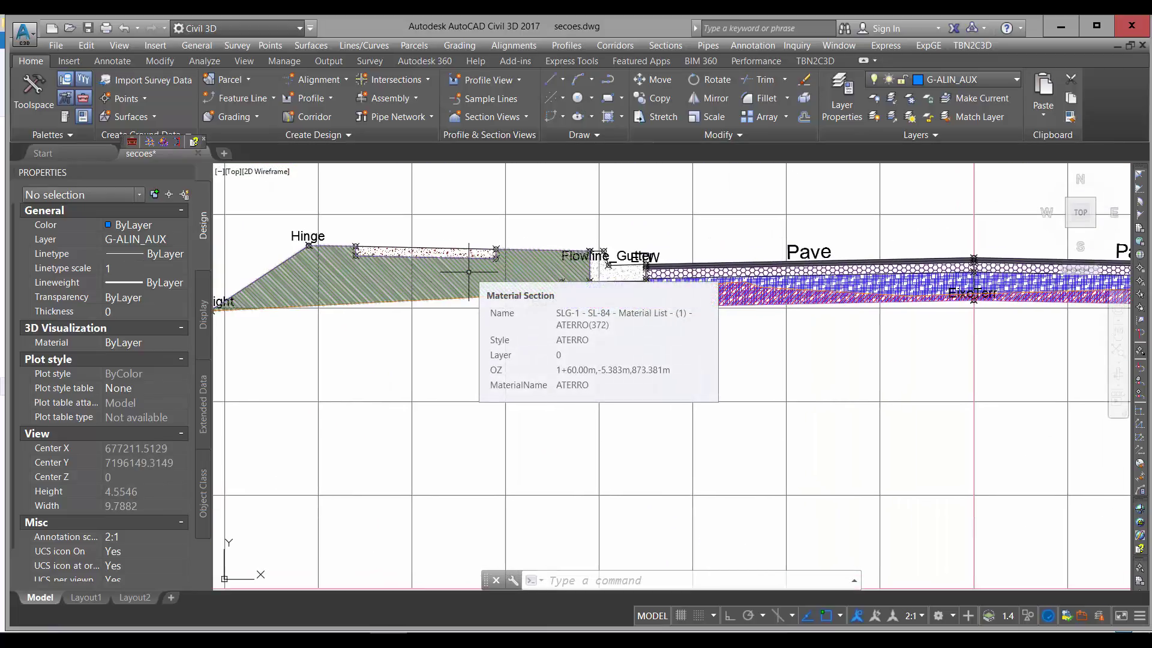
scroll(424, 288, up, 5)
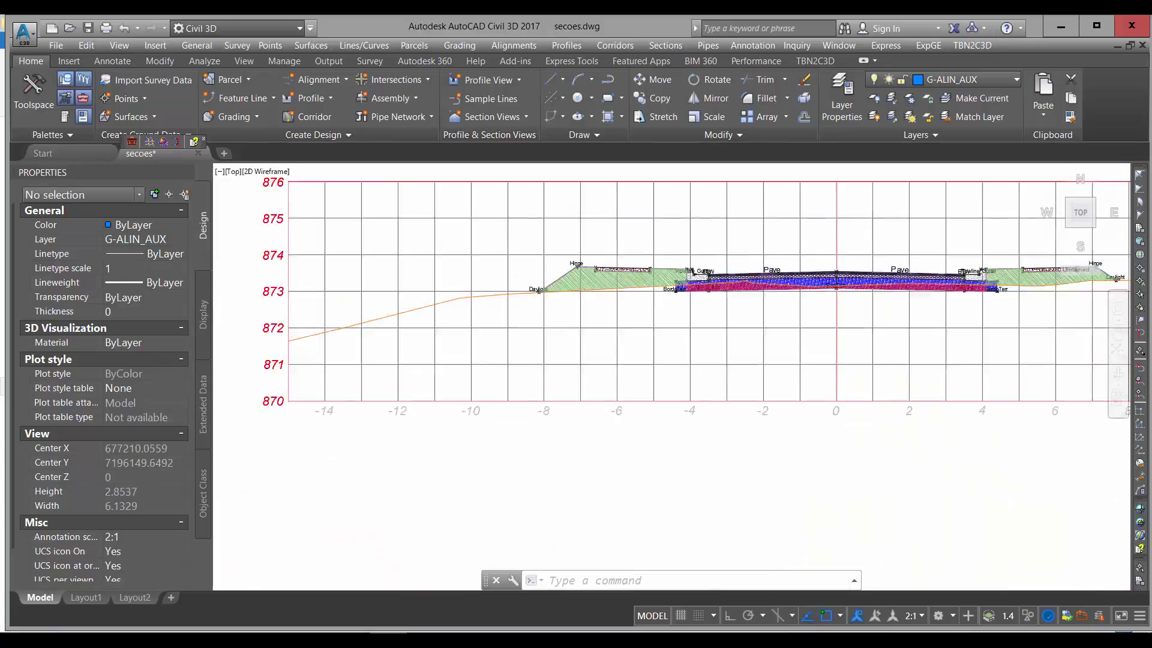
Step: Examine the pavement layers and cut/fill hatching in the EST 7+10.00 section, selecting and deselecting its corridor section
scroll(571, 326, down, 8)
scroll(570, 327, up, 8)
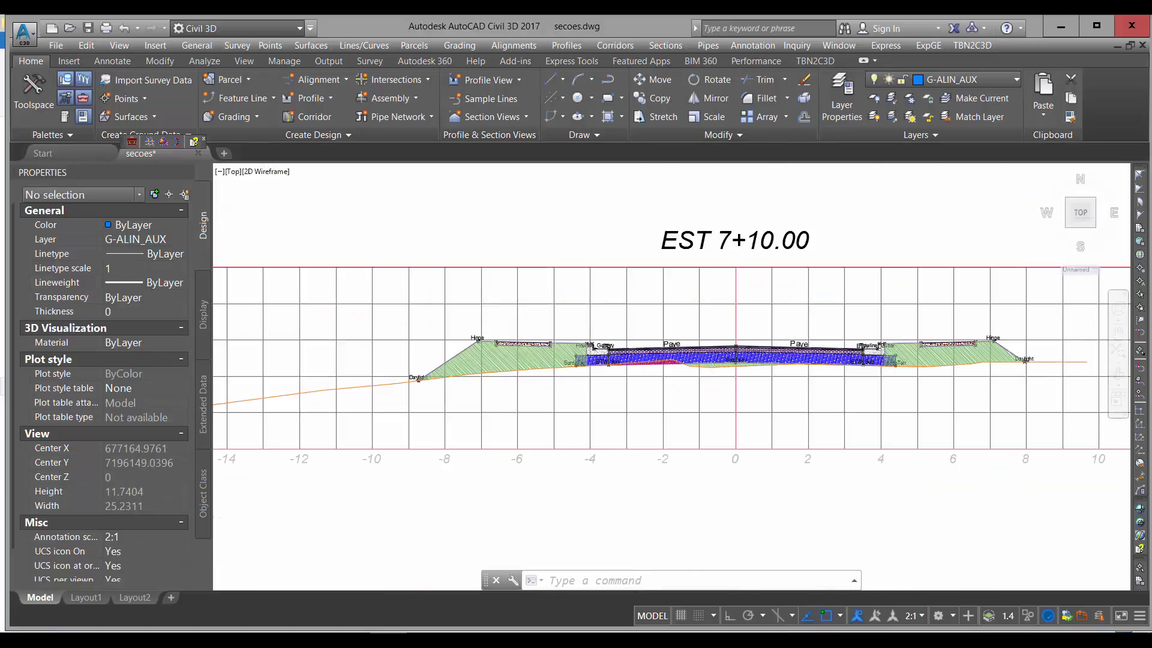
scroll(616, 363, up, 8)
click(616, 364)
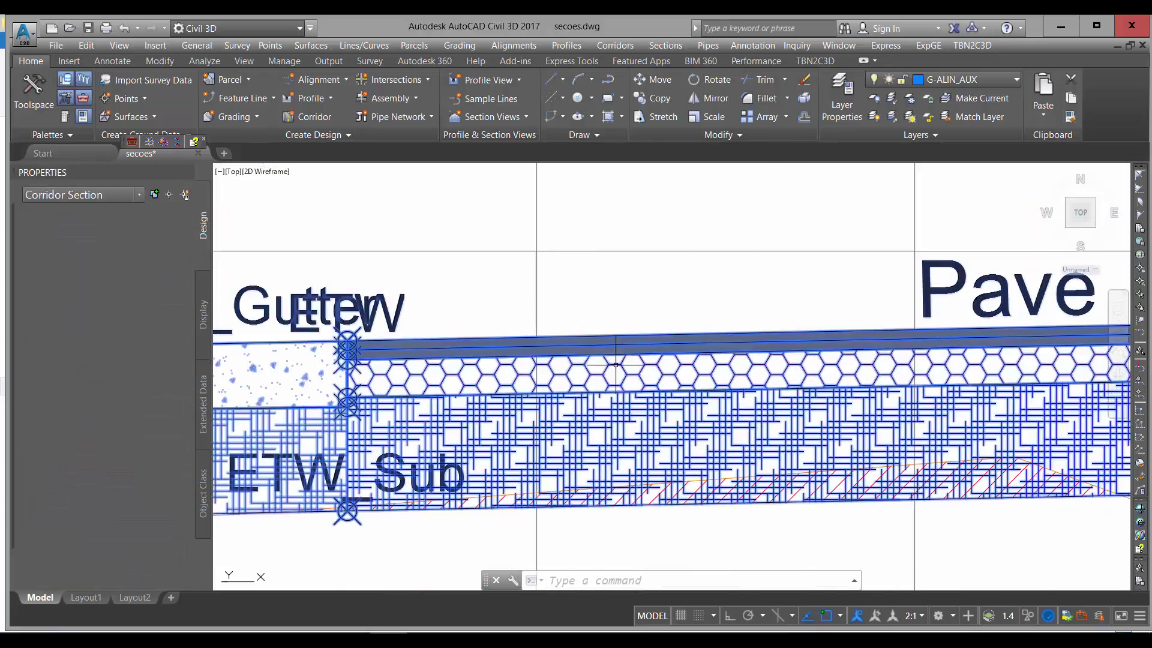
key(Escape)
scroll(471, 314, down, 6)
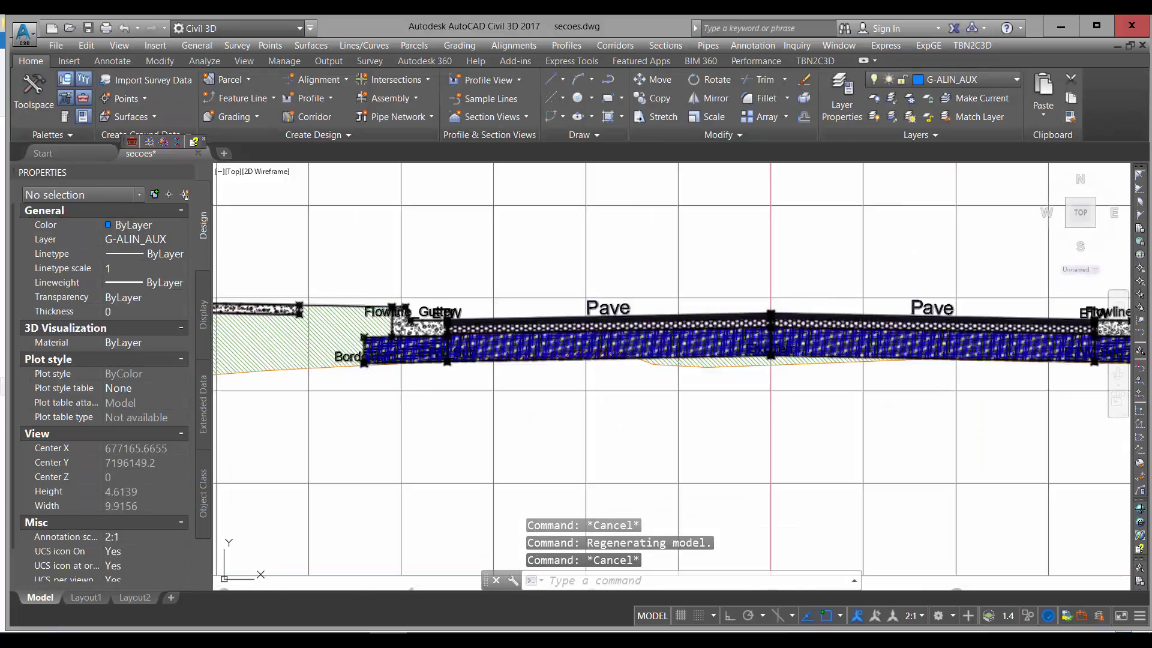
mouse_move(497, 324)
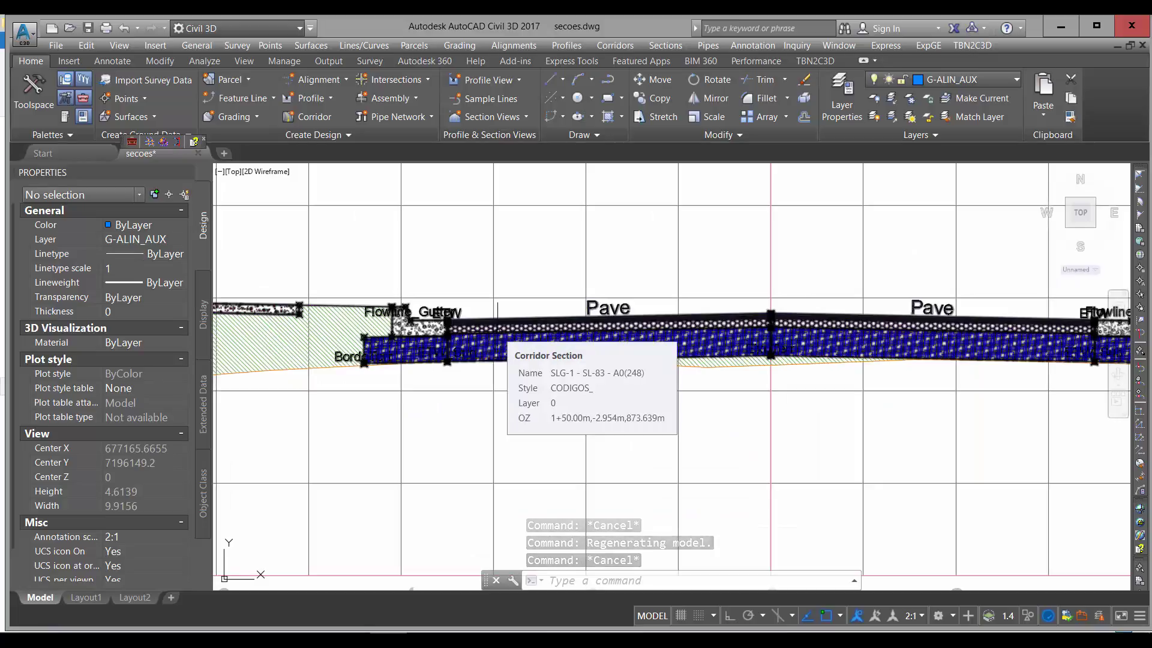
scroll(668, 277, down, 2)
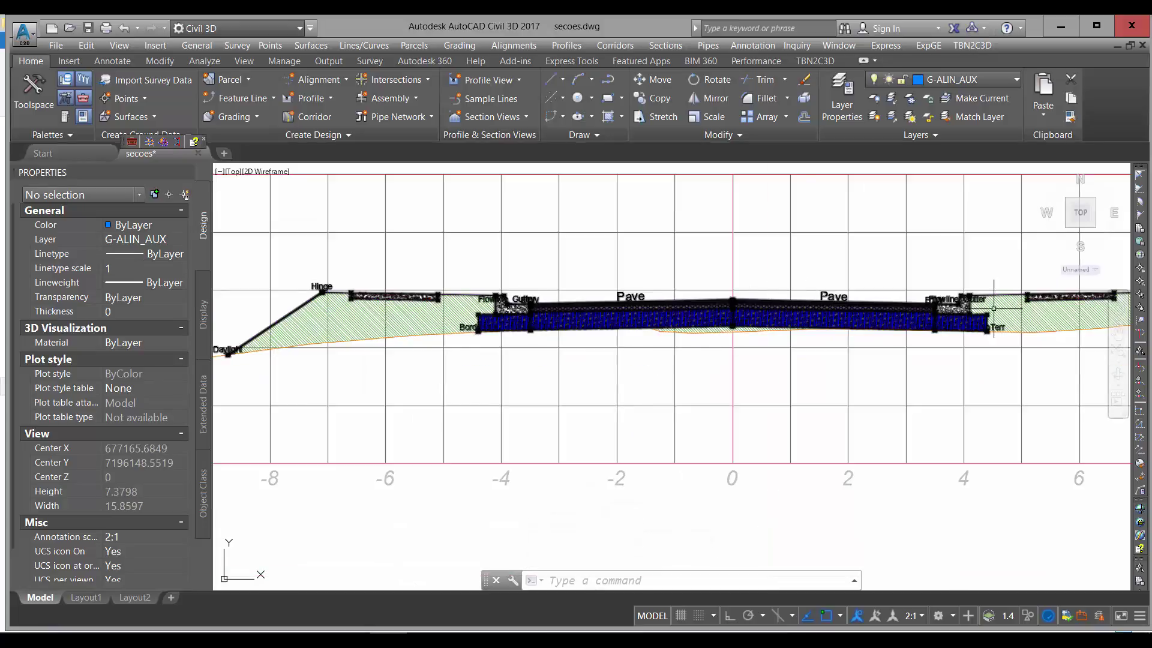
Step: Examine the fill hatching around the right curb and BordoTerr point in the EST 7+10.00 section
scroll(977, 308, up, 5)
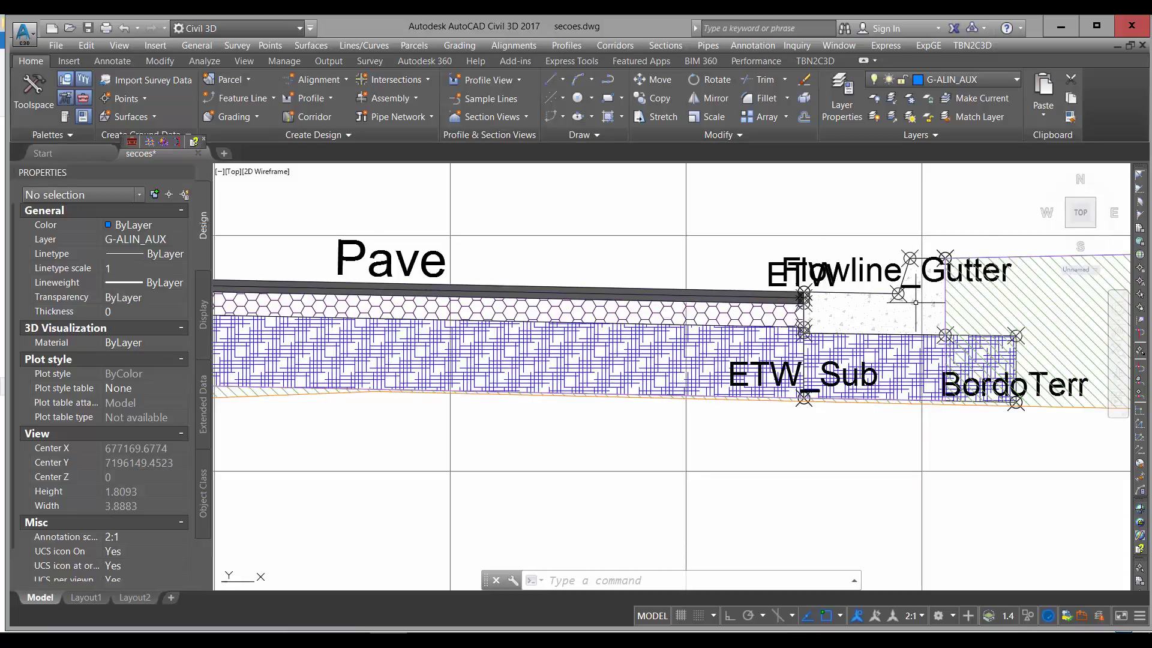
scroll(915, 301, up, 2)
middle_drag(915, 302, 594, 348)
scroll(592, 318, down, 20)
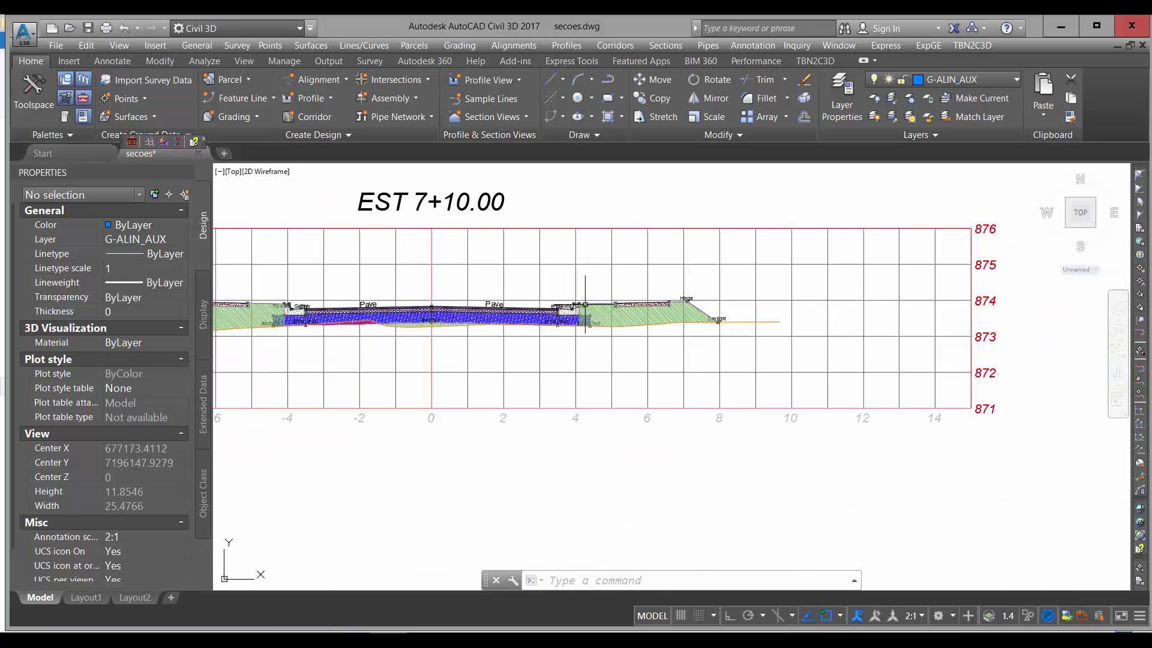
Step: Return to the plan and review corridor A0 along its full length, finishing with an overview of the whole drawing
middle_drag(383, 305, 784, 399)
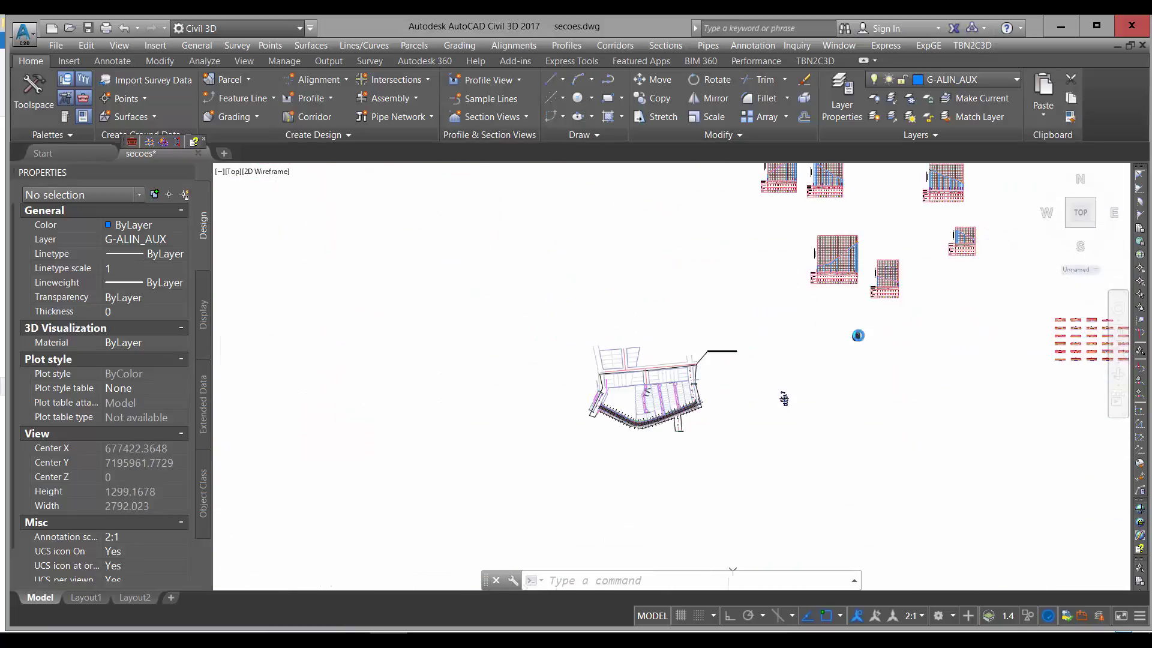
scroll(792, 399, up, 6)
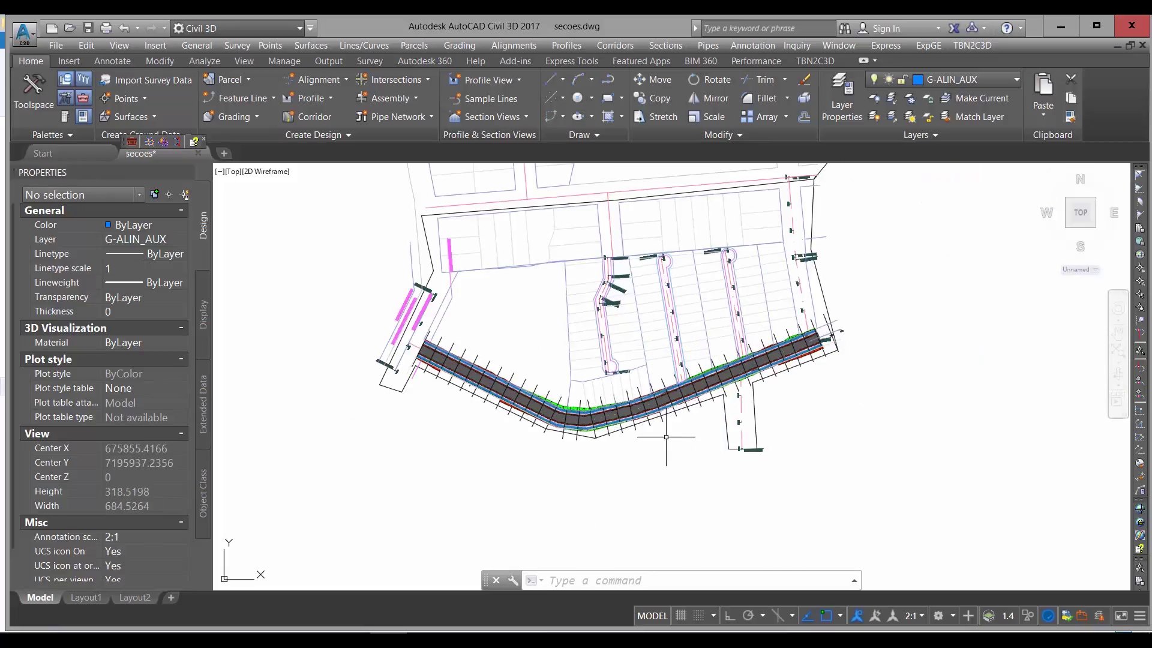
scroll(618, 464, up, 2)
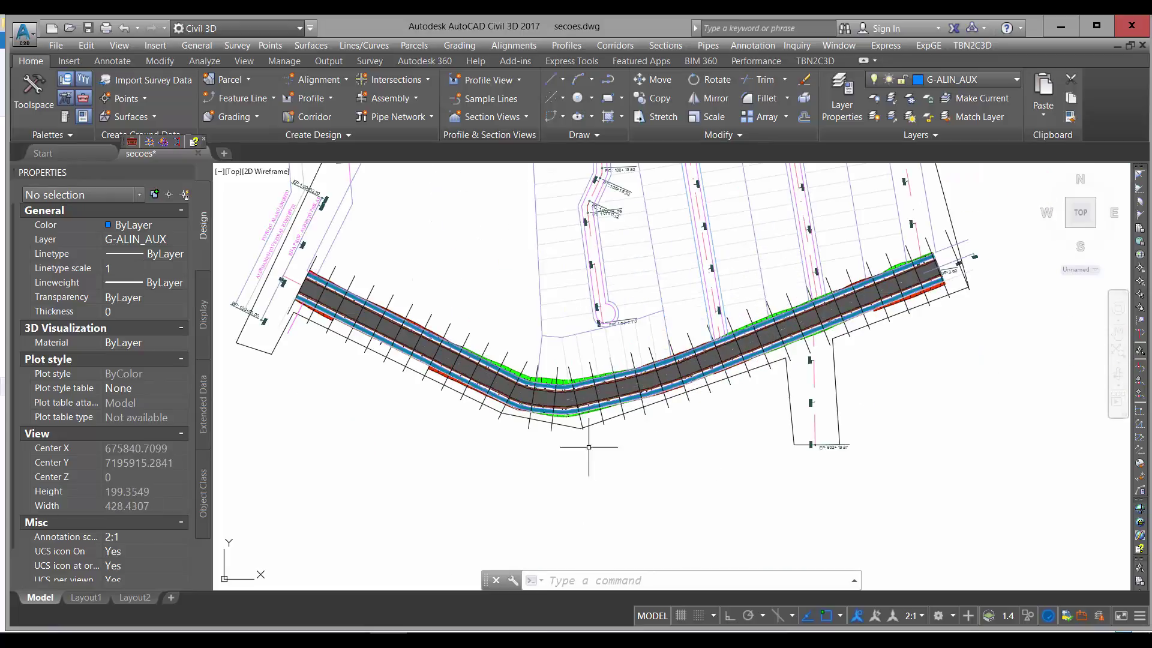
middle_drag(387, 454, 563, 483)
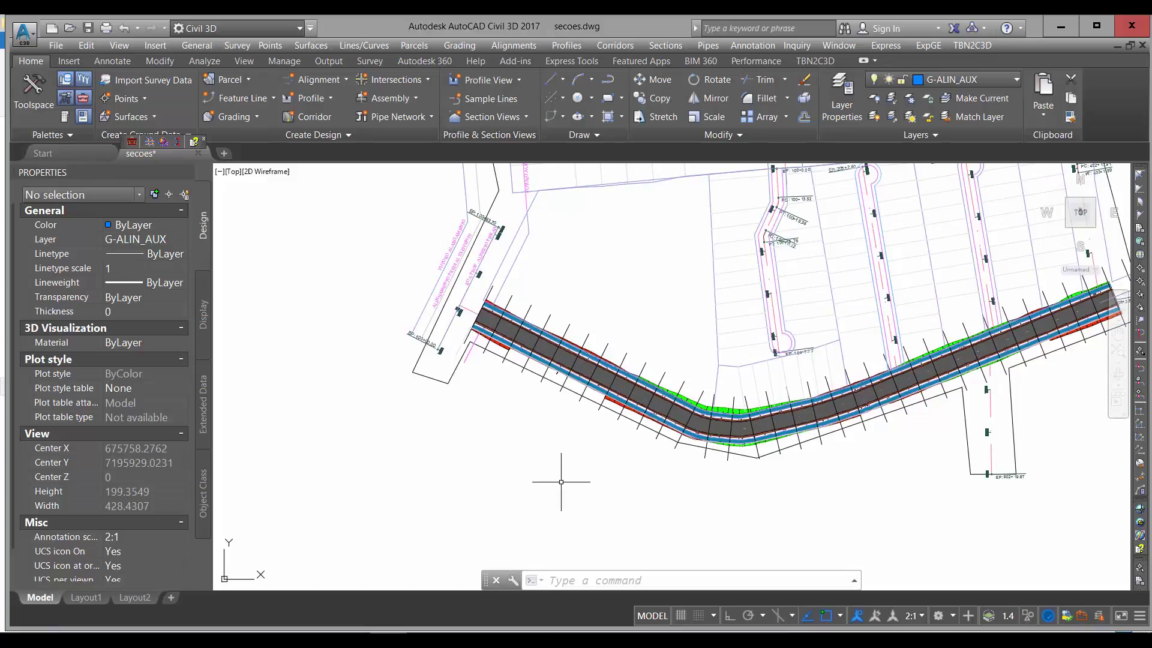
scroll(562, 472, down, 10)
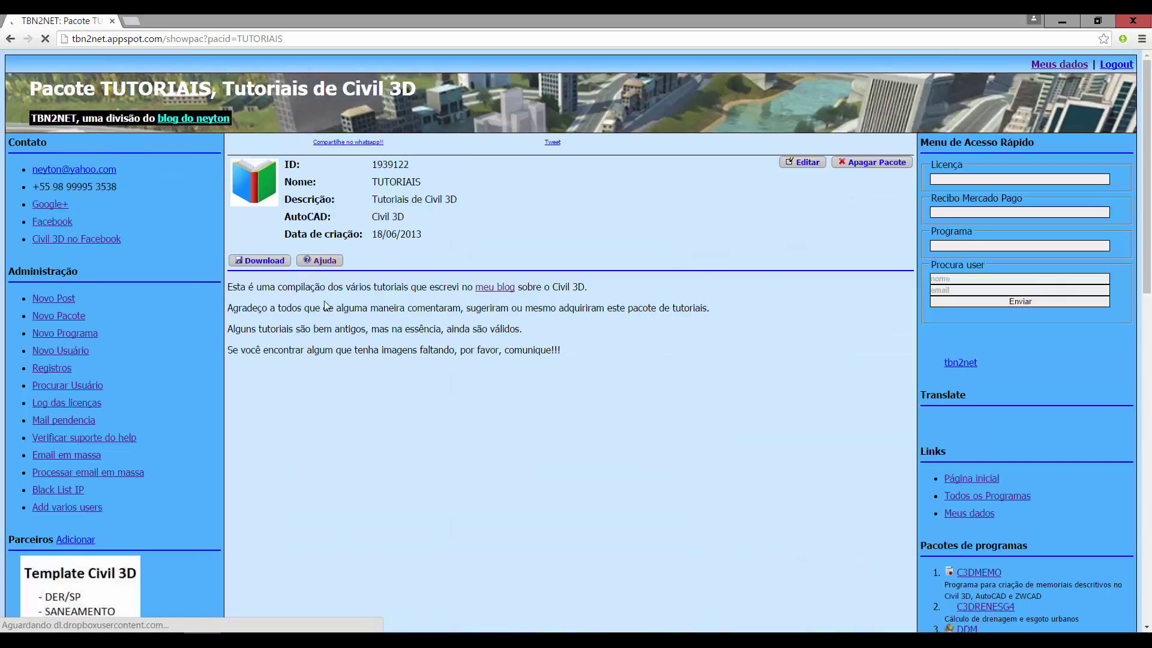
Step: In the browser, open the help of the TUTORIAIS package and its 10.03 - Code Sets article under 10 - Corridors
click(321, 262)
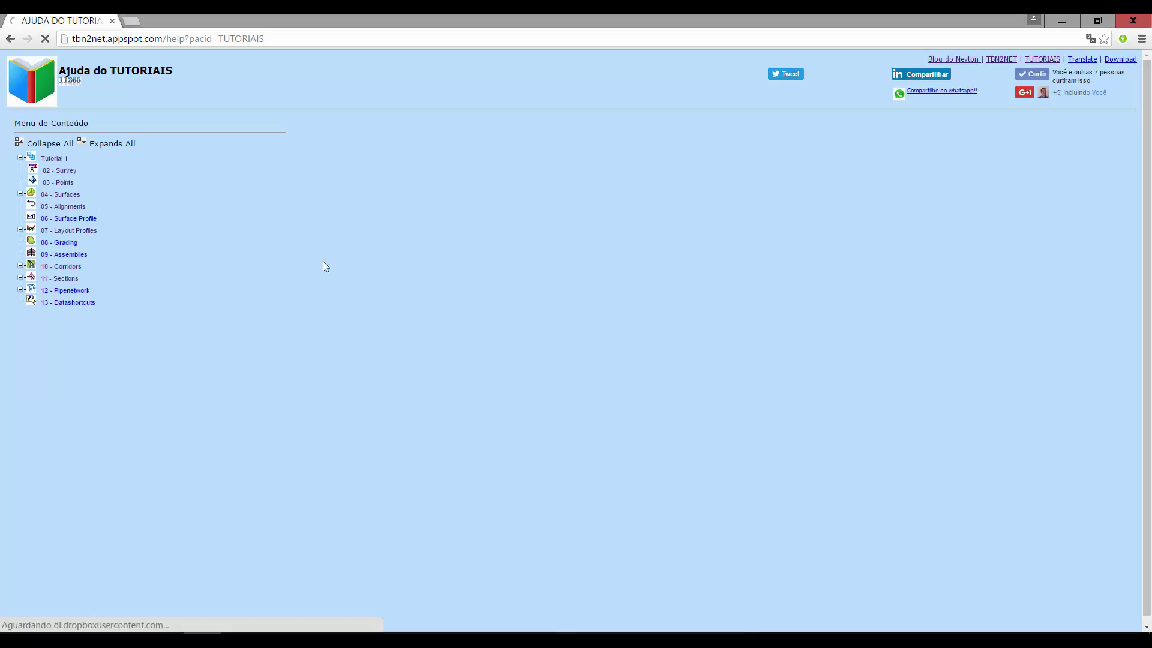
click(20, 267)
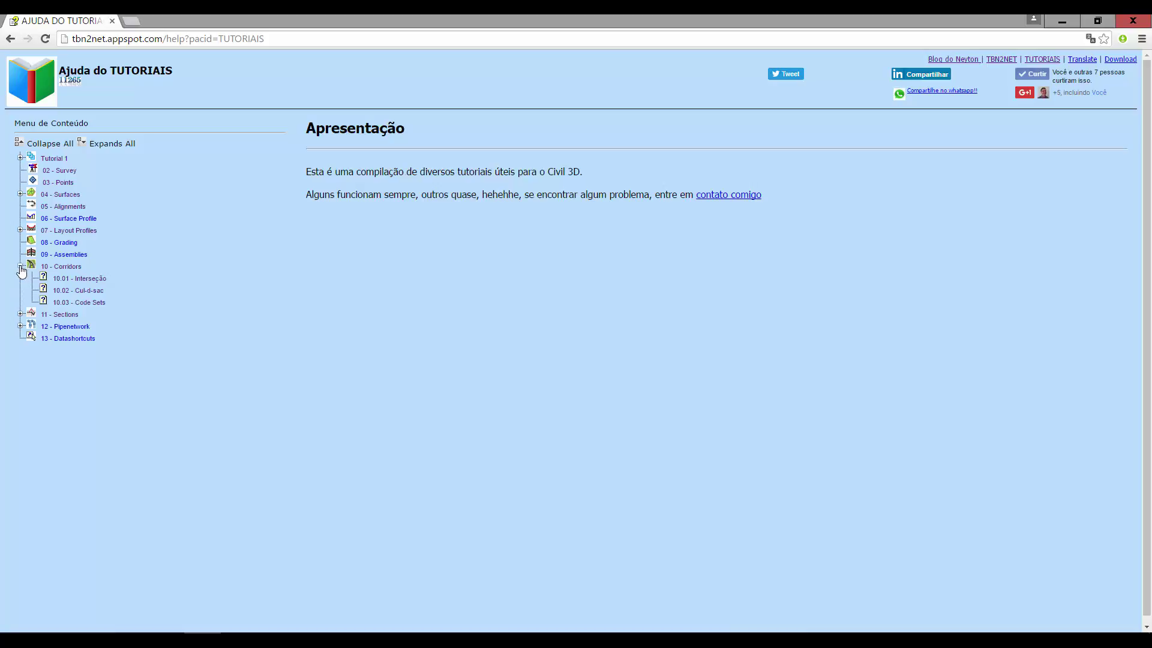
click(93, 303)
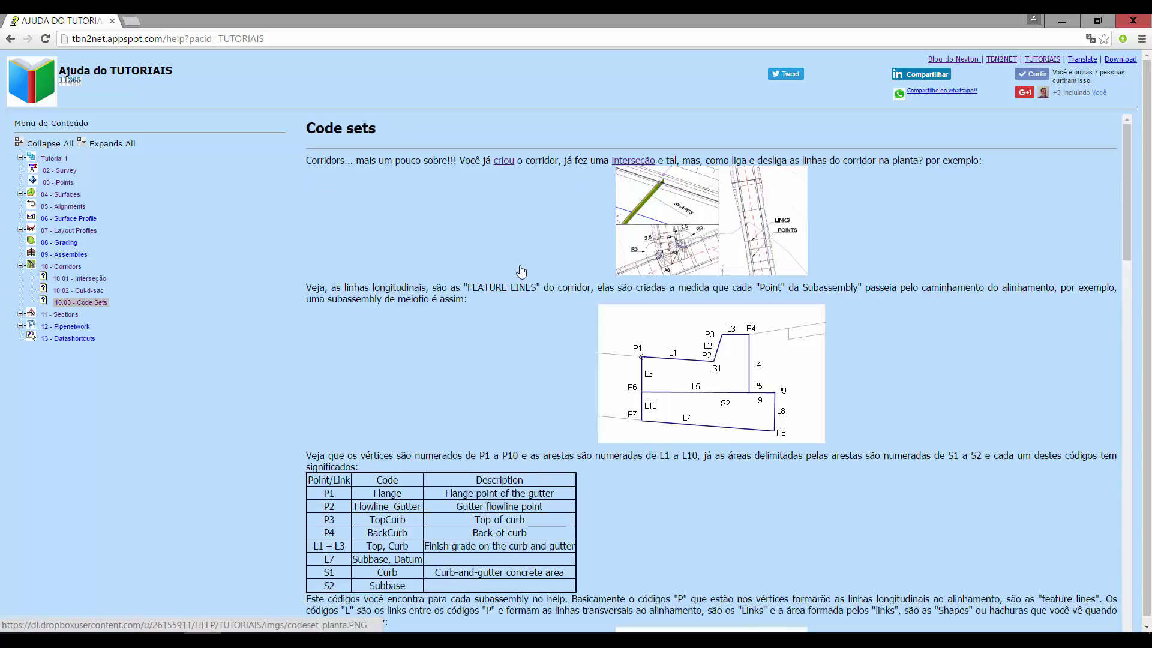
Step: Skim the Code sets article down to its end and back to the point/link code table, and return to Civil 3D
scroll(516, 270, down, 5)
scroll(506, 269, down, 18)
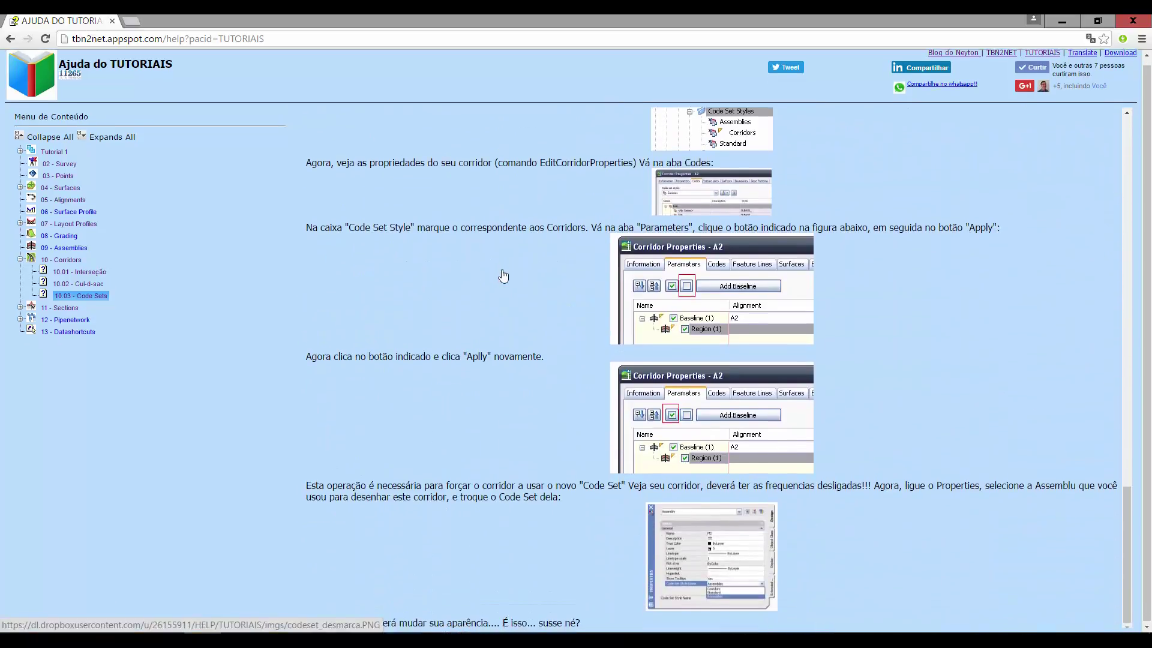
scroll(501, 277, up, 20)
scroll(504, 335, up, 1)
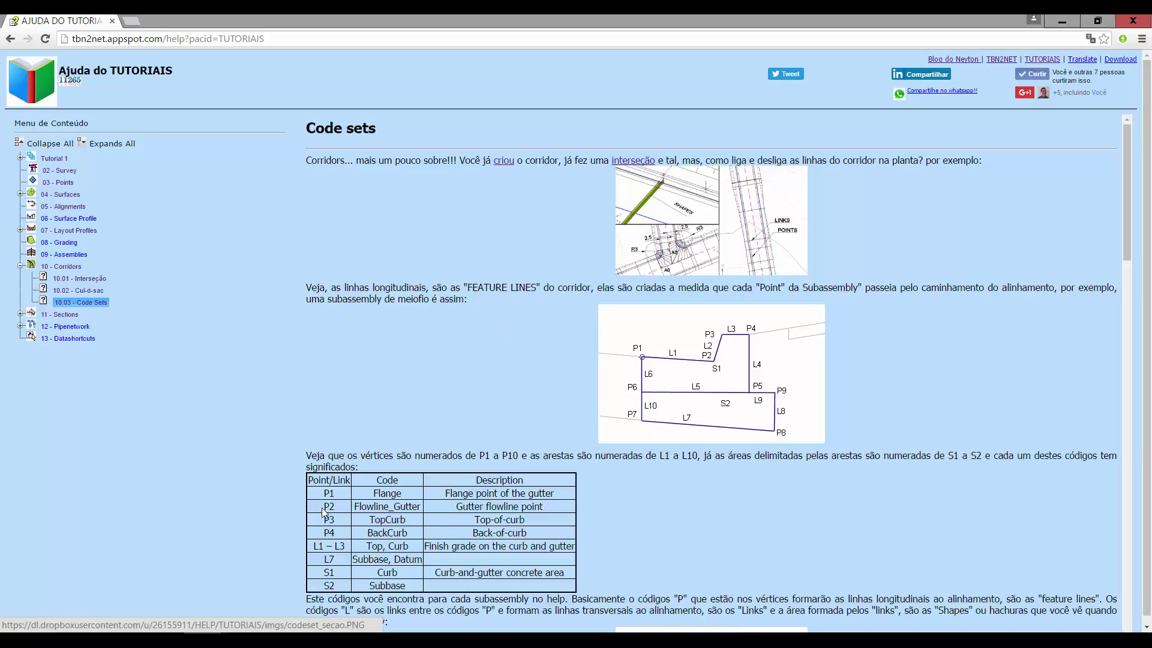
click(388, 639)
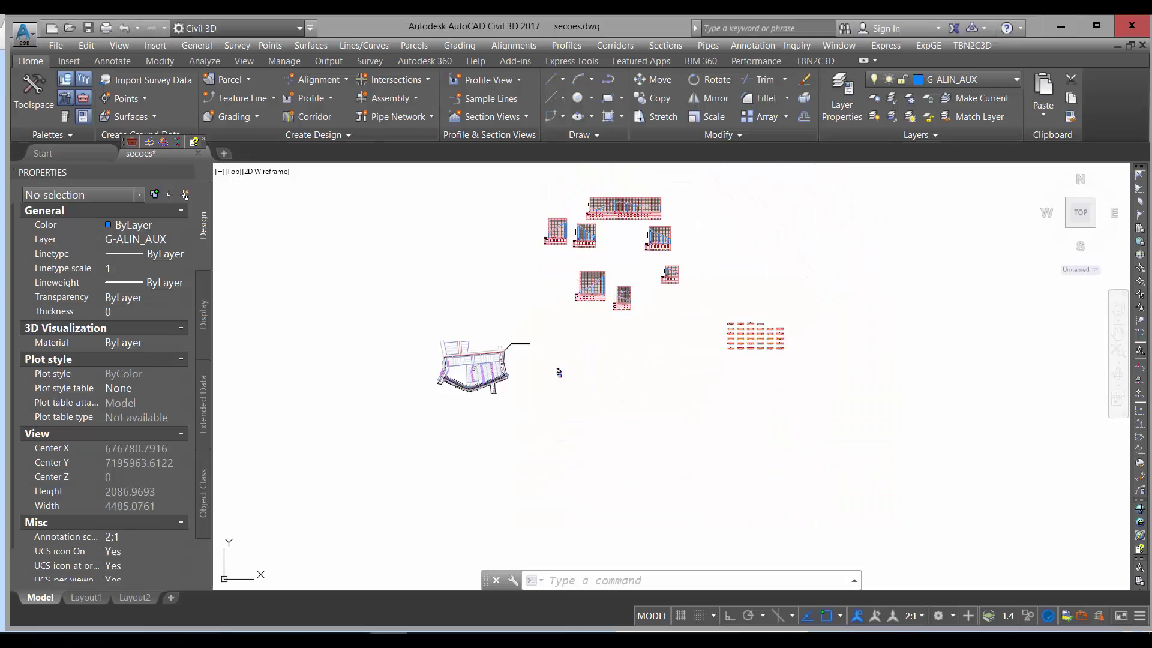